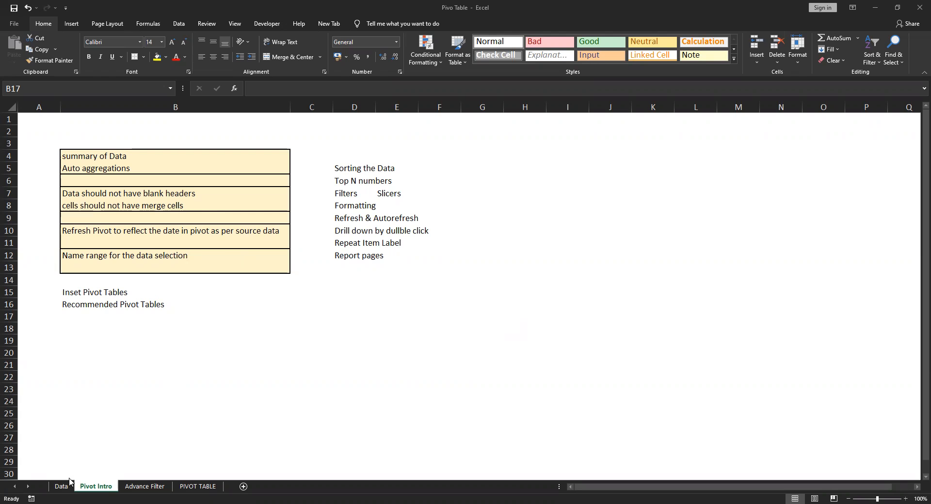
{"action": "left_click", "coordinate": [252, 418]}
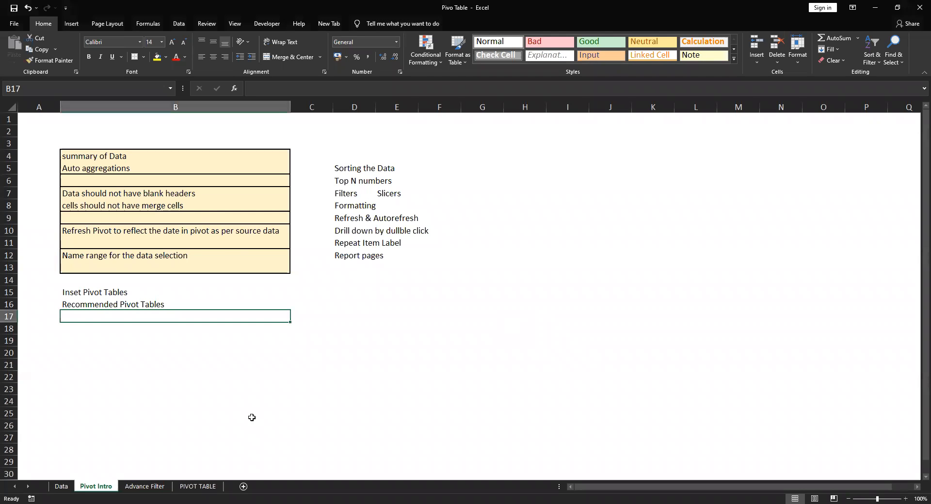
{"action": "left_click", "coordinate": [62, 487]}
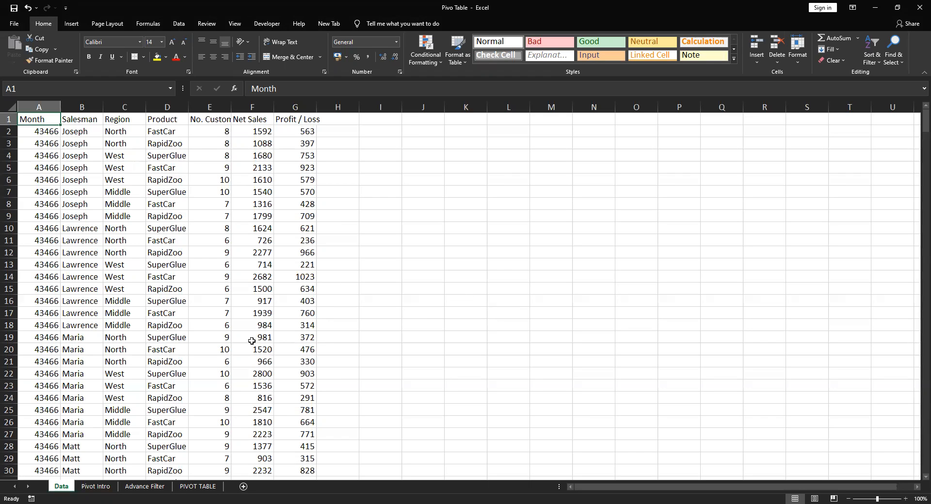
{"action": "left_click", "coordinate": [99, 487]}
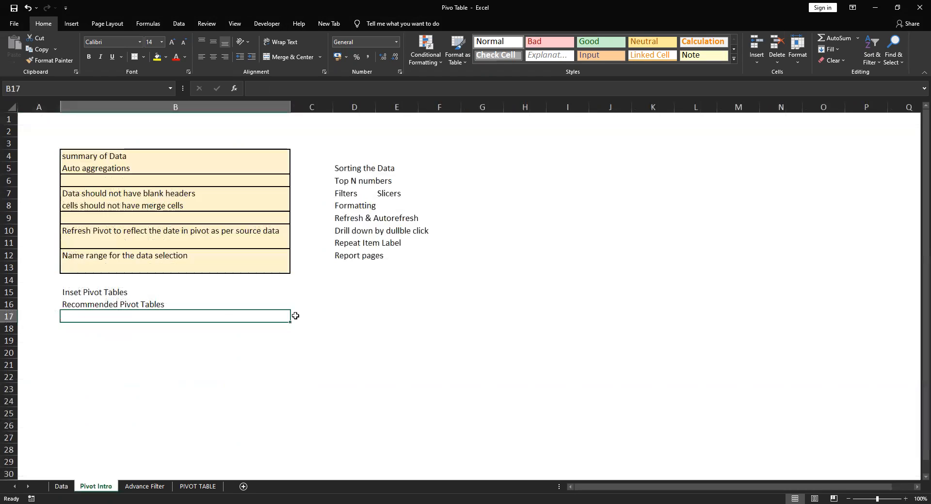
{"action": "left_click", "coordinate": [100, 155]}
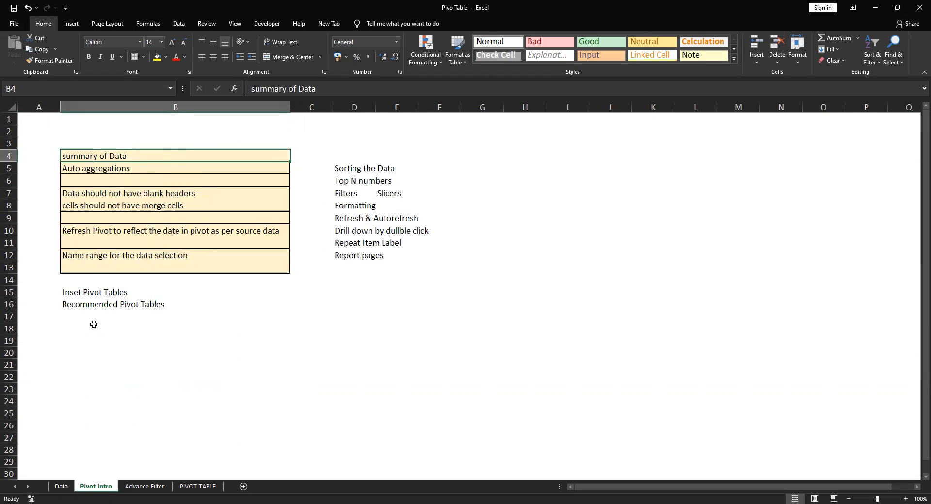
Format all Month values from A2 down on the Data sheet as Short Date
{"action": "left_click", "coordinate": [62, 486]}
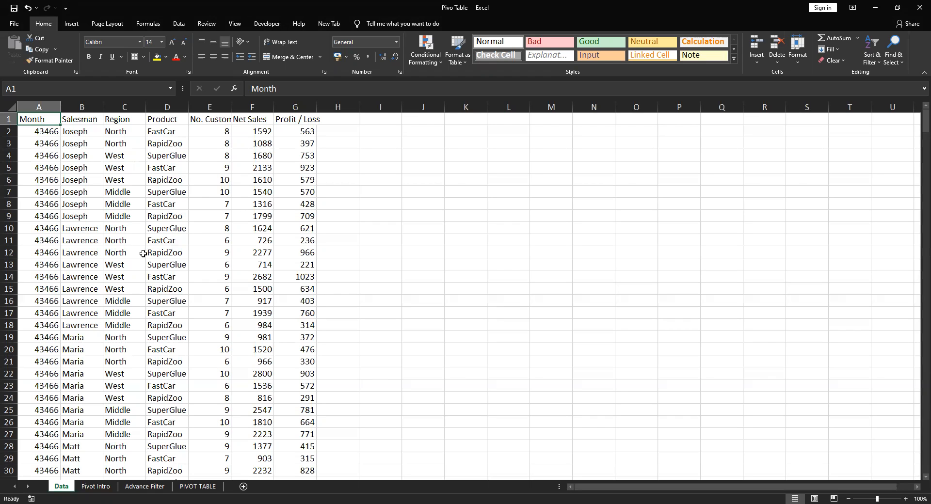
{"action": "key", "text": "Down"}
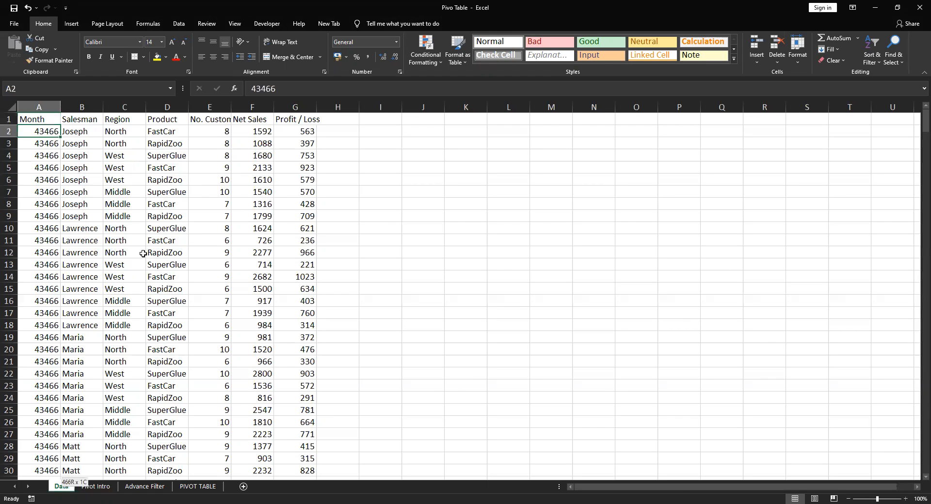
{"action": "key", "text": "ctrl+shift+Down"}
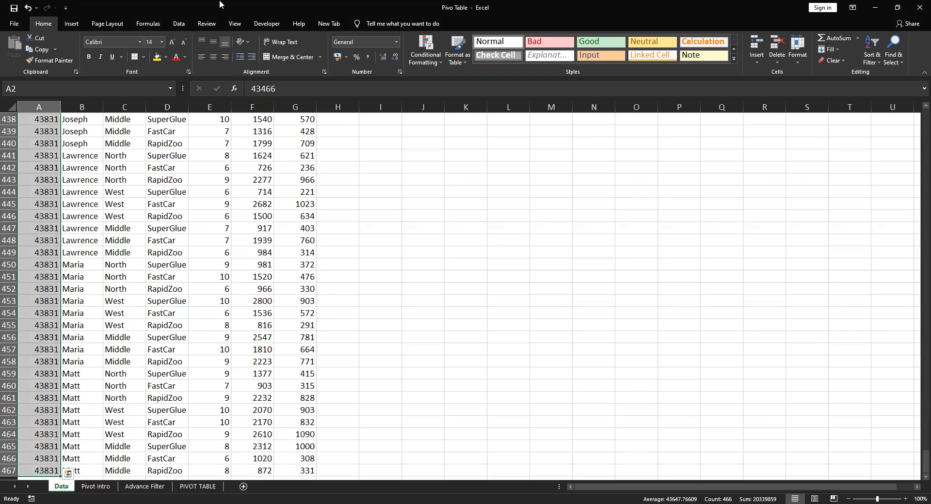
{"action": "left_click", "coordinate": [397, 46]}
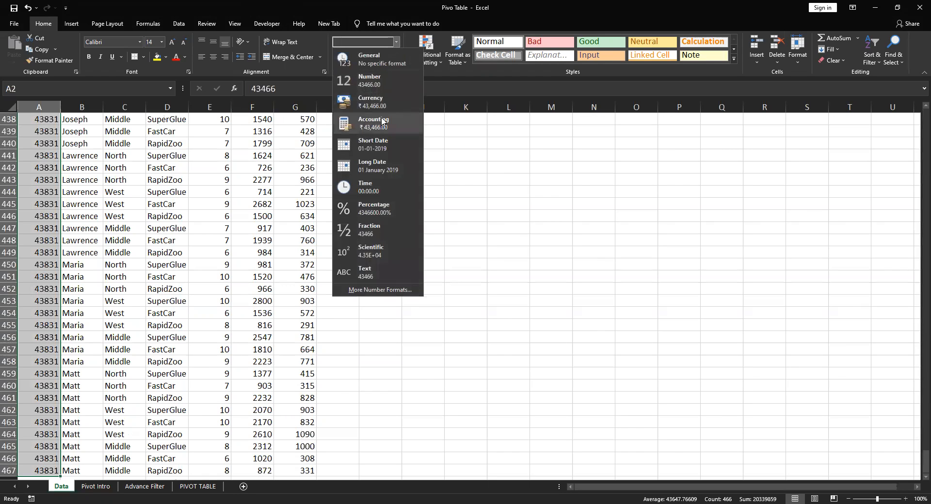
{"action": "left_click", "coordinate": [380, 144]}
{"action": "left_click", "coordinate": [51, 189]}
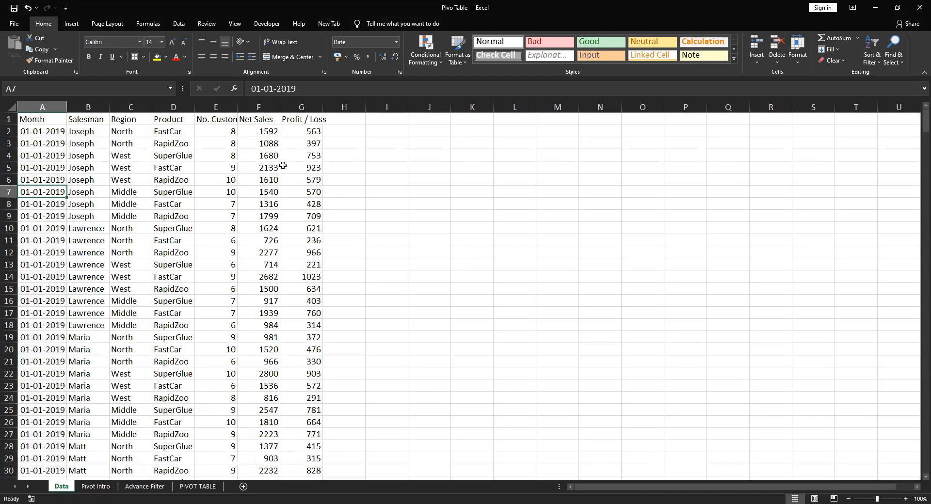
Look through the Data sheet's columns from Month to Net Sales, including the extent of the Month column
{"action": "key", "text": "Up"}
{"action": "key", "text": "Up"}
{"action": "key", "text": "Up"}
{"action": "key", "text": "Up"}
{"action": "key", "text": "Up"}
{"action": "key", "text": "Up"}
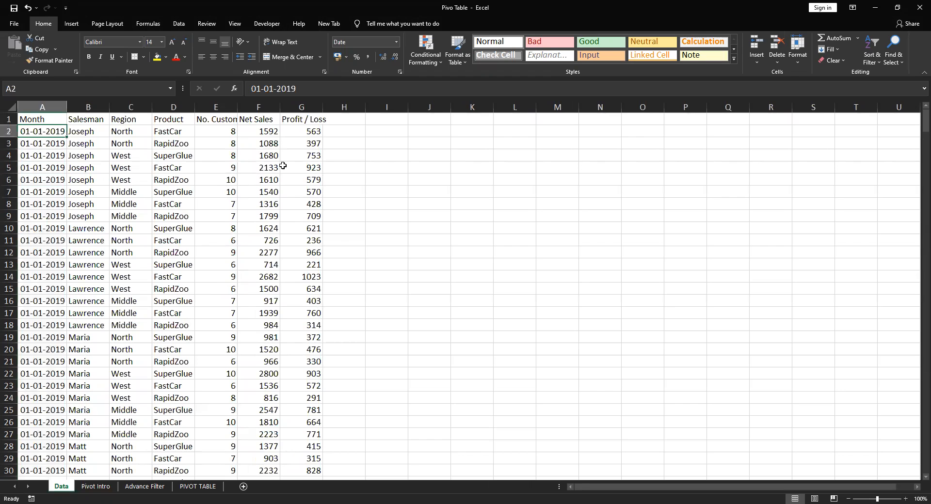
{"action": "key", "text": "Down"}
{"action": "key", "text": "ctrl+Down"}
{"action": "key", "text": "ctrl+Up"}
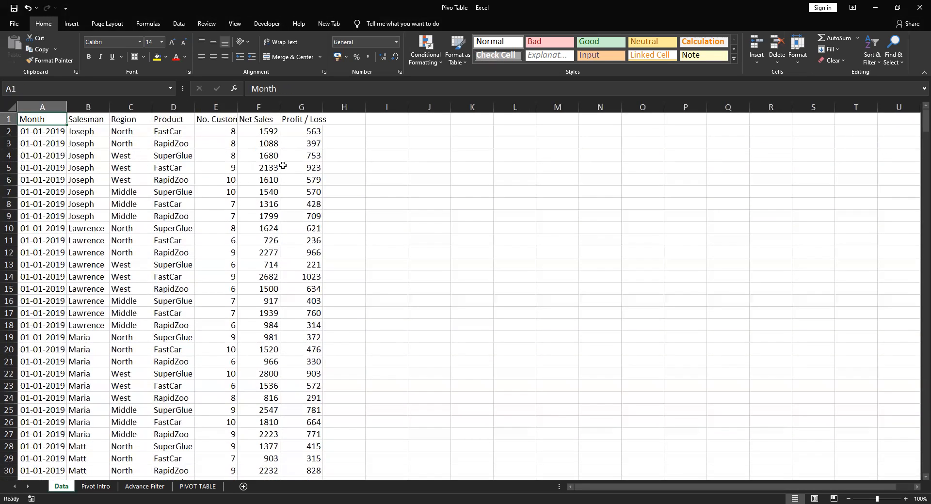
{"action": "key", "text": "Right"}
{"action": "key", "text": "Down"}
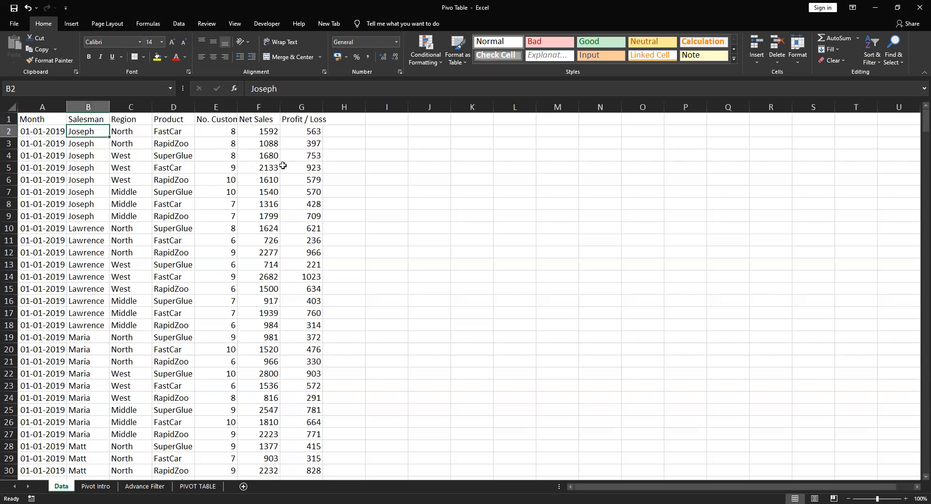
{"action": "key", "text": "Right"}
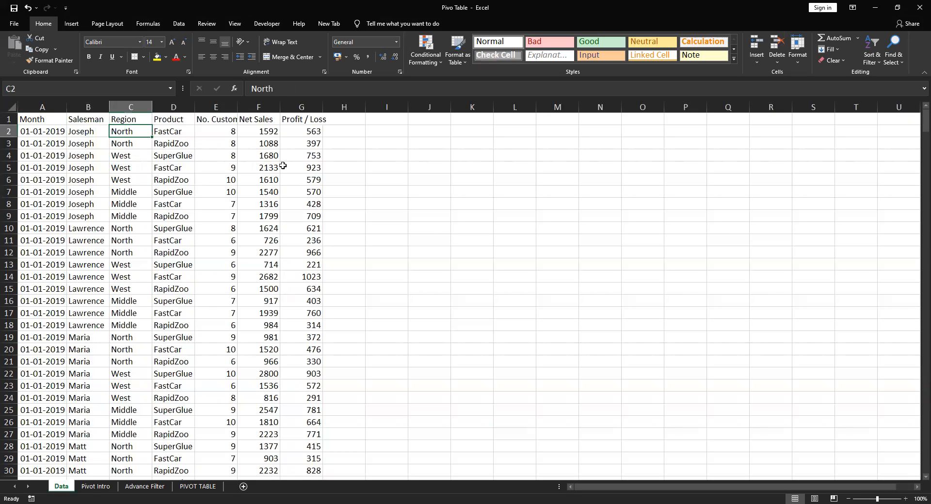
{"action": "key", "text": "Right"}
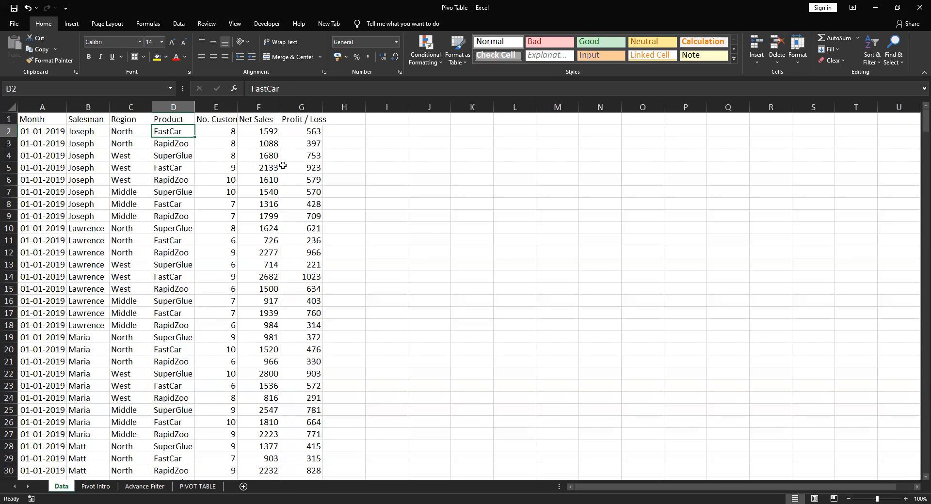
{"action": "key", "text": "Right"}
{"action": "key", "text": "Right"}
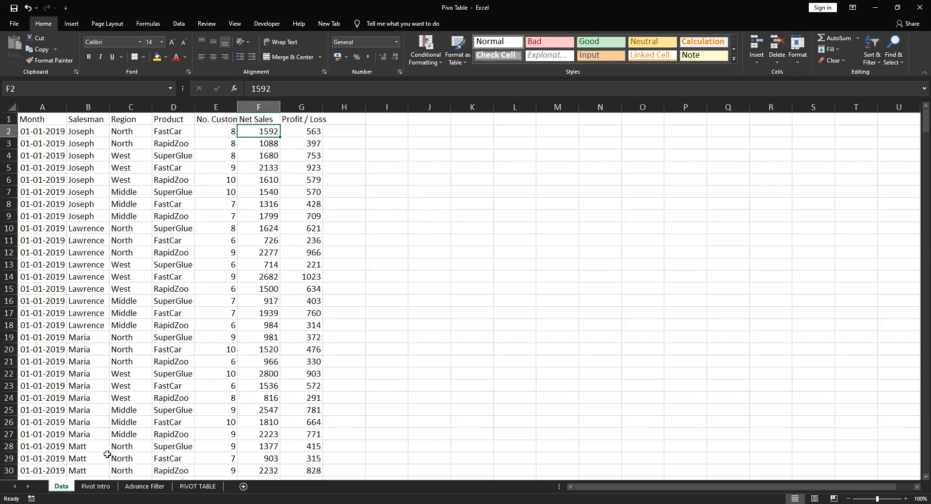
Read the Pivot Intro notes on data summary, auto aggregations and blank headers
{"action": "left_click", "coordinate": [96, 486]}
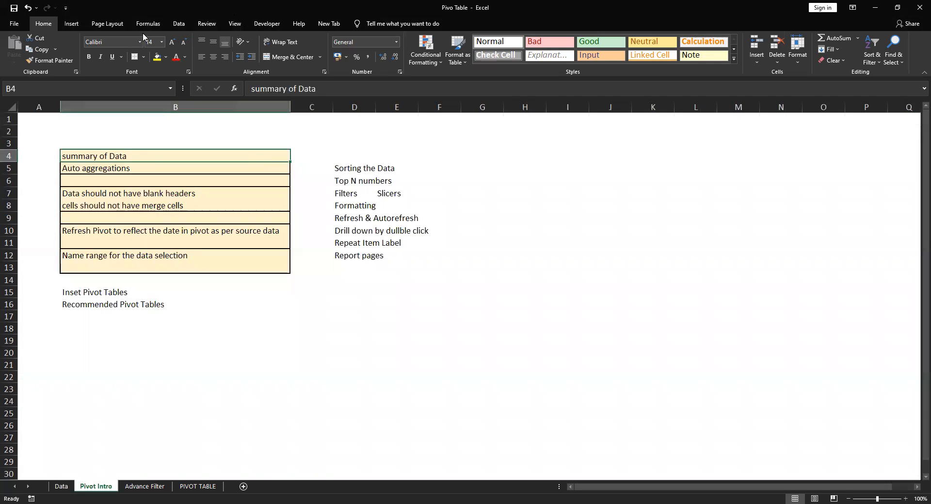
{"action": "left_click", "coordinate": [112, 170]}
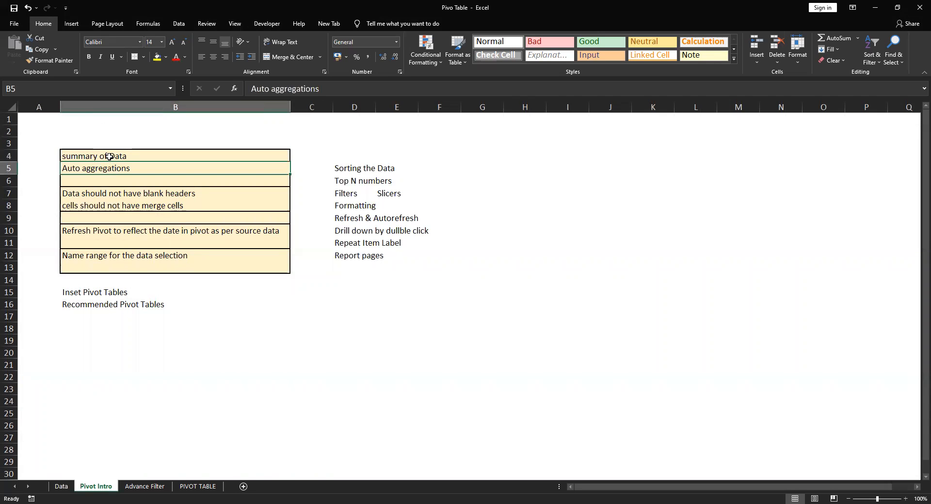
{"action": "left_click", "coordinate": [110, 157]}
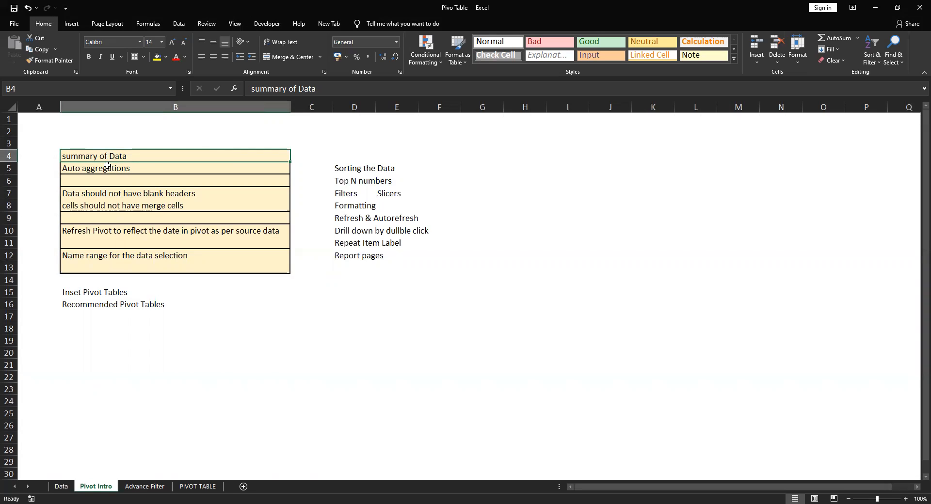
{"action": "left_click", "coordinate": [108, 168]}
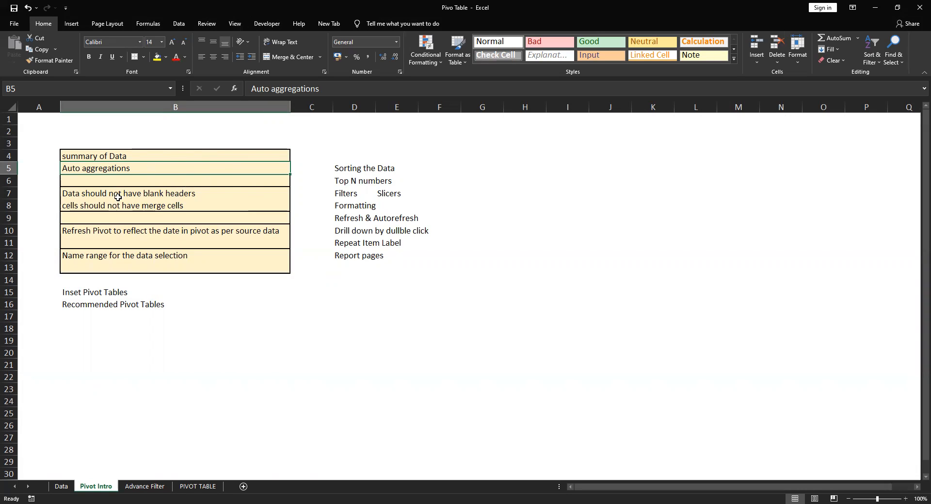
{"action": "left_click", "coordinate": [100, 194]}
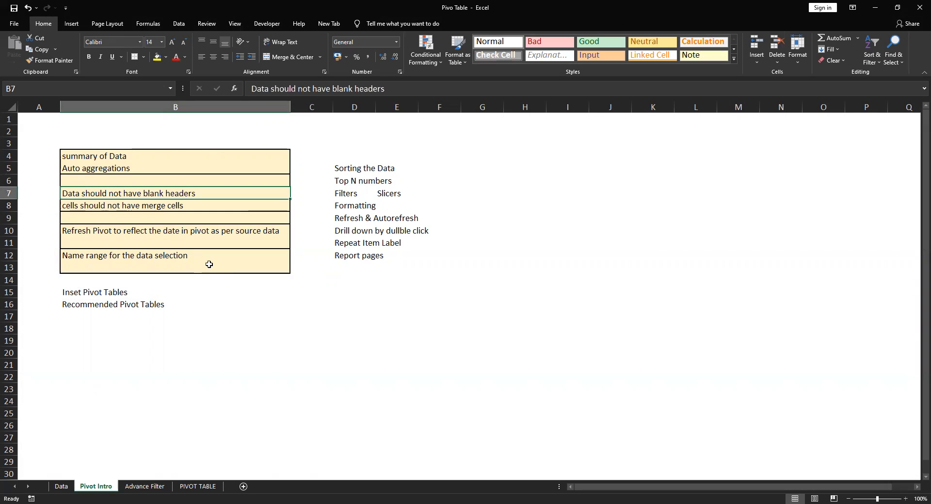
Check the header row A1:G1 on the Data sheet for blank column headers
{"action": "left_click", "coordinate": [61, 486]}
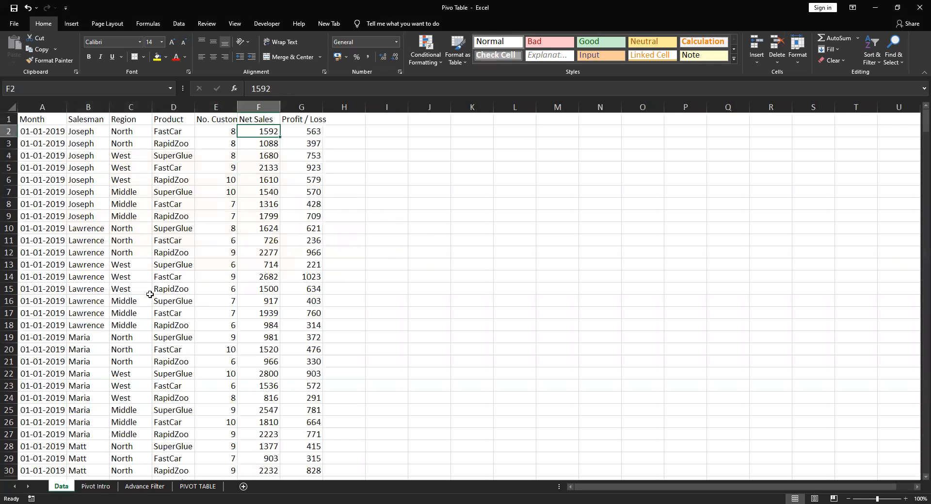
{"action": "left_click_drag", "start_coordinate": [45, 121], "coordinate": [318, 303]}
{"action": "left_click_drag", "start_coordinate": [43, 118], "coordinate": [310, 118]}
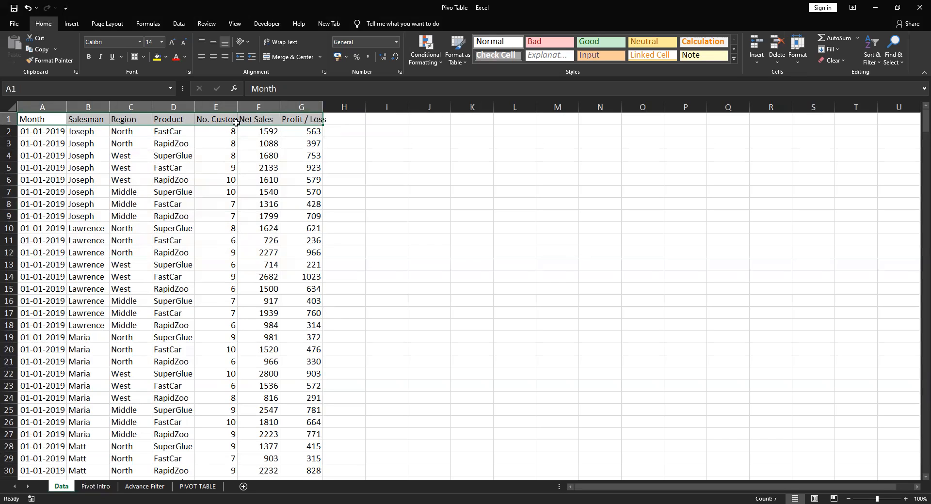
{"action": "left_click", "coordinate": [53, 119]}
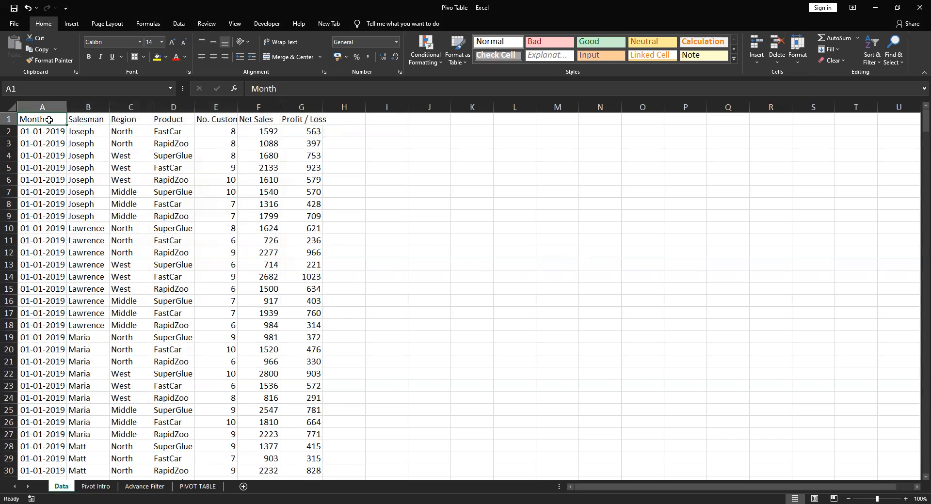
{"action": "left_click", "coordinate": [82, 119]}
{"action": "left_click", "coordinate": [122, 119]}
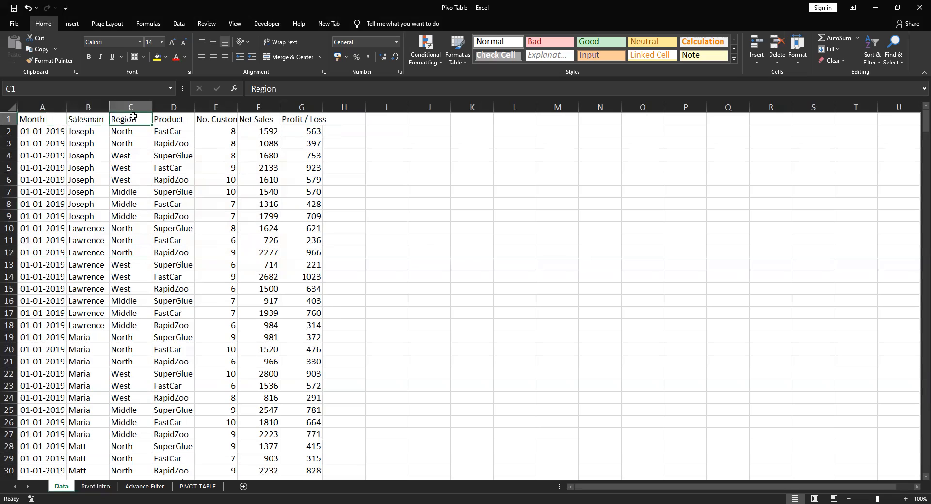
{"action": "left_click", "coordinate": [92, 119]}
{"action": "left_click", "coordinate": [122, 120]}
{"action": "left_click", "coordinate": [172, 121]}
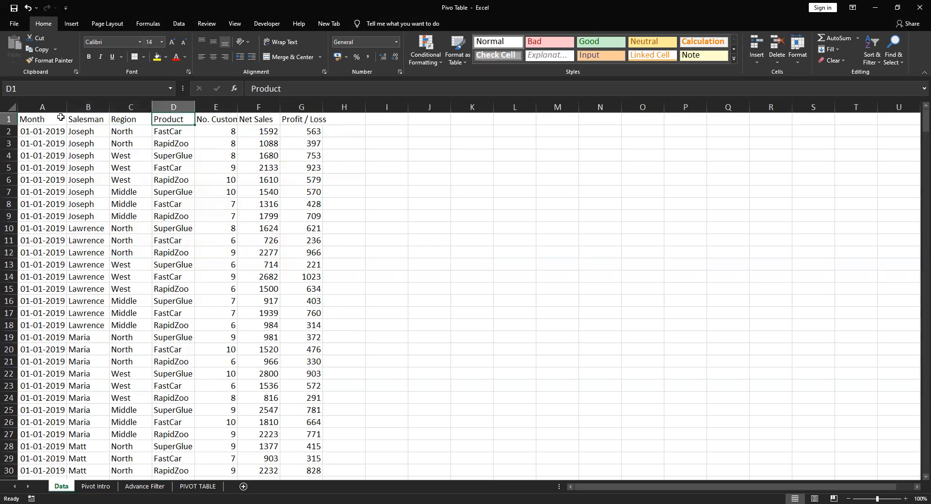
{"action": "left_click_drag", "start_coordinate": [45, 120], "coordinate": [318, 132]}
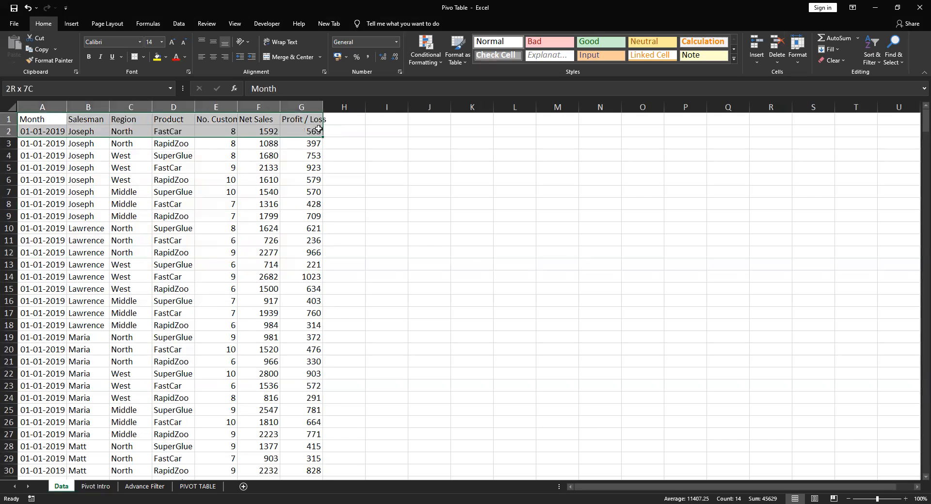
Clear the No. Customers header in E1 twice, undoing the deletion each time
{"action": "left_click", "coordinate": [224, 117]}
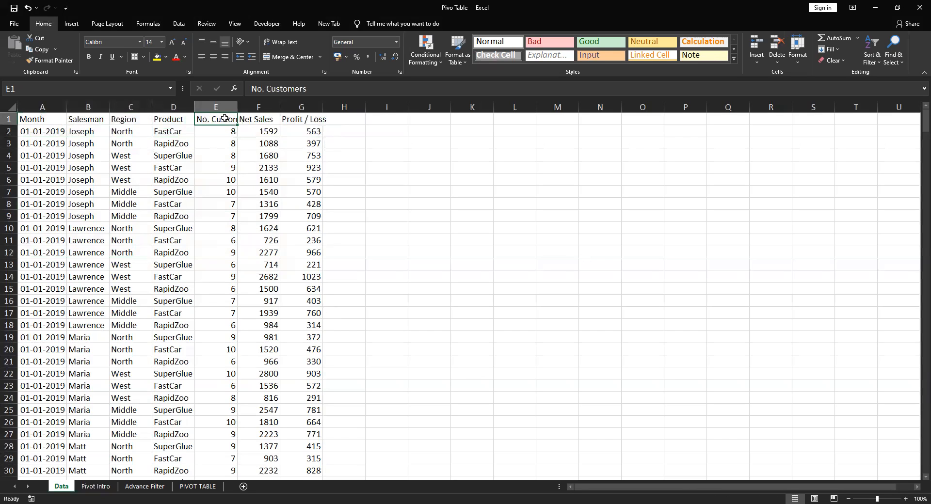
{"action": "key", "text": "Delete"}
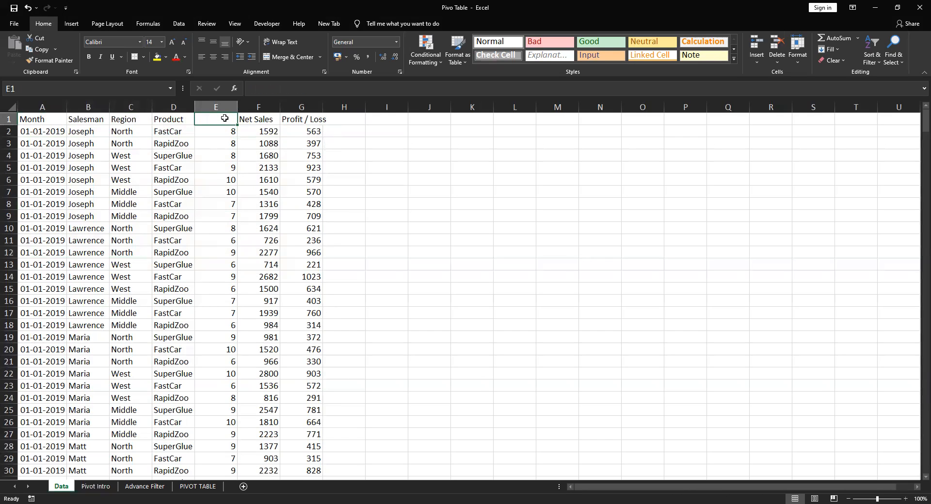
{"action": "key", "text": "ctrl+z"}
{"action": "key", "text": "Delete"}
{"action": "key", "text": "ctrl+z"}
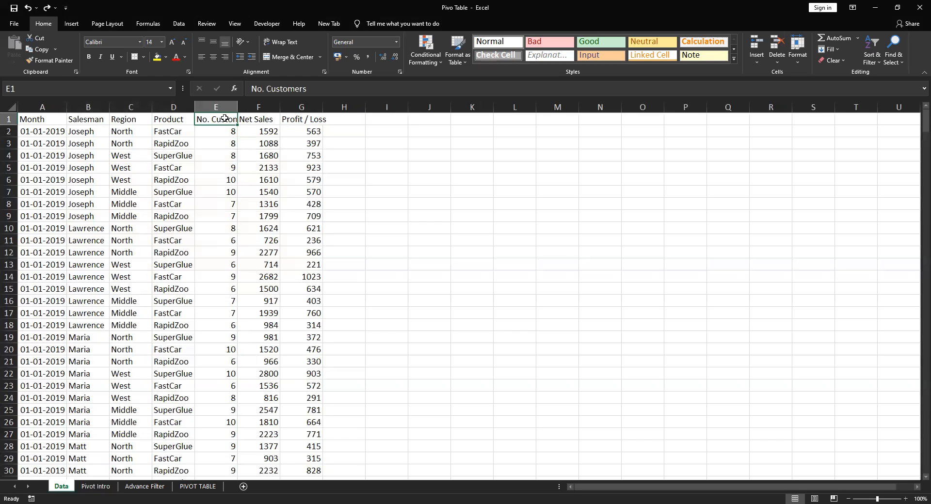
Return to the Pivot Intro notes on merged cells, and examine the Data sheet's header cells and rows 12 to 18 for merging
{"action": "key", "text": "ctrl+Page_Down"}
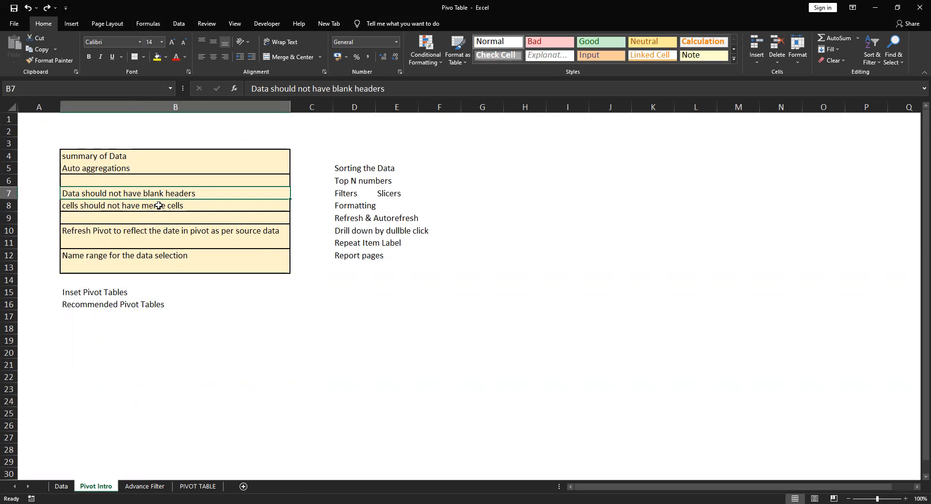
{"action": "left_click", "coordinate": [61, 486]}
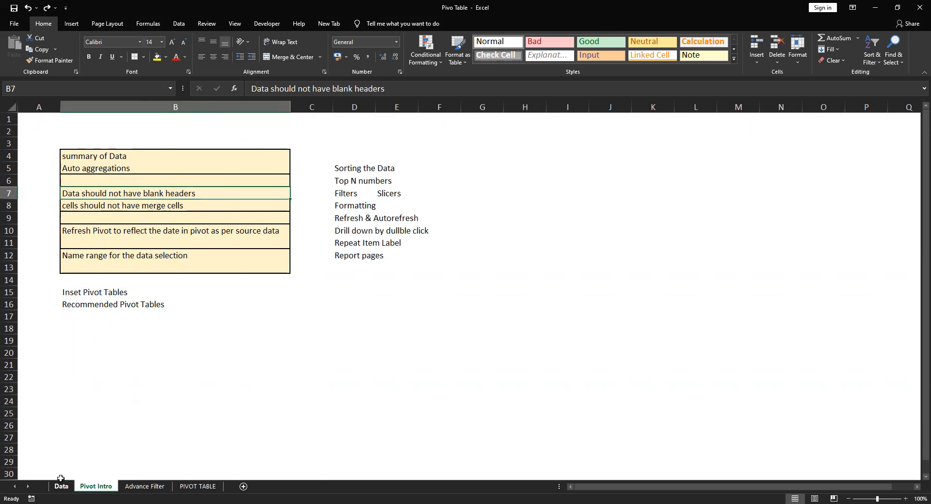
{"action": "left_click_drag", "start_coordinate": [175, 118], "coordinate": [230, 119]}
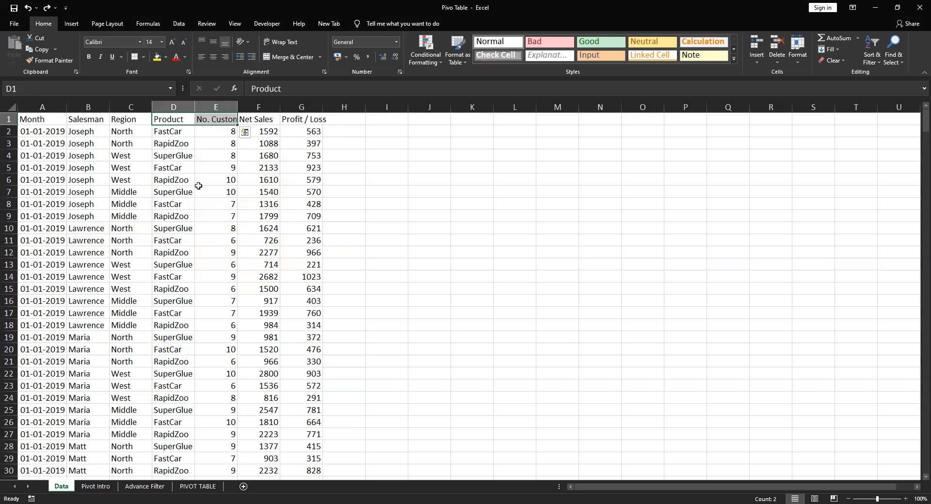
{"action": "left_click", "coordinate": [177, 251]}
{"action": "left_click_drag", "start_coordinate": [177, 251], "coordinate": [204, 251]}
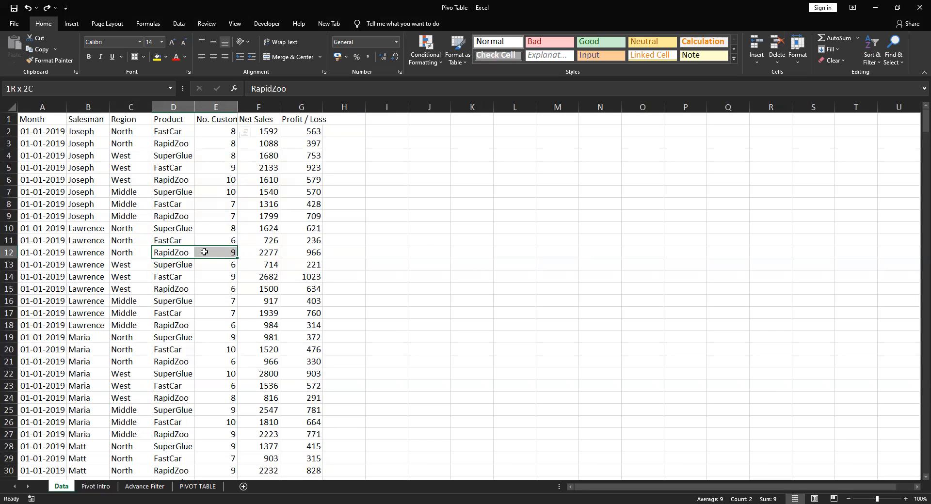
{"action": "left_click_drag", "start_coordinate": [204, 251], "coordinate": [204, 252]}
{"action": "left_click_drag", "start_coordinate": [28, 251], "coordinate": [303, 248]}
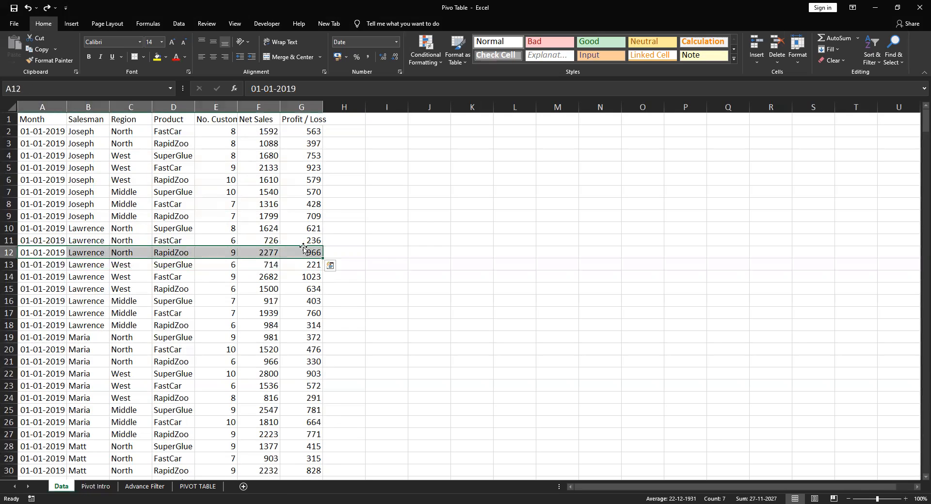
{"action": "left_click_drag", "start_coordinate": [172, 249], "coordinate": [242, 322]}
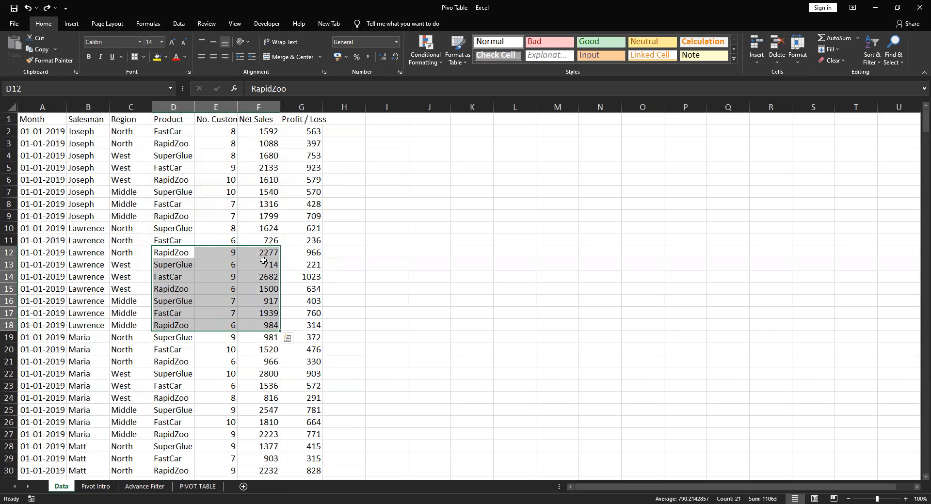
Return to the Pivot Intro notes on blank headers and merged cells, and read the note on refreshing the pivot
{"action": "left_click", "coordinate": [96, 486]}
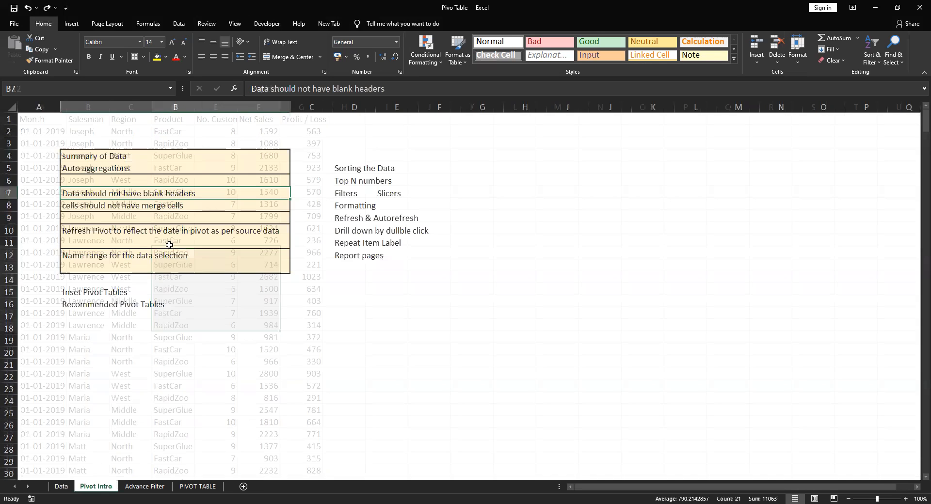
{"action": "left_click_drag", "start_coordinate": [140, 192], "coordinate": [144, 205]}
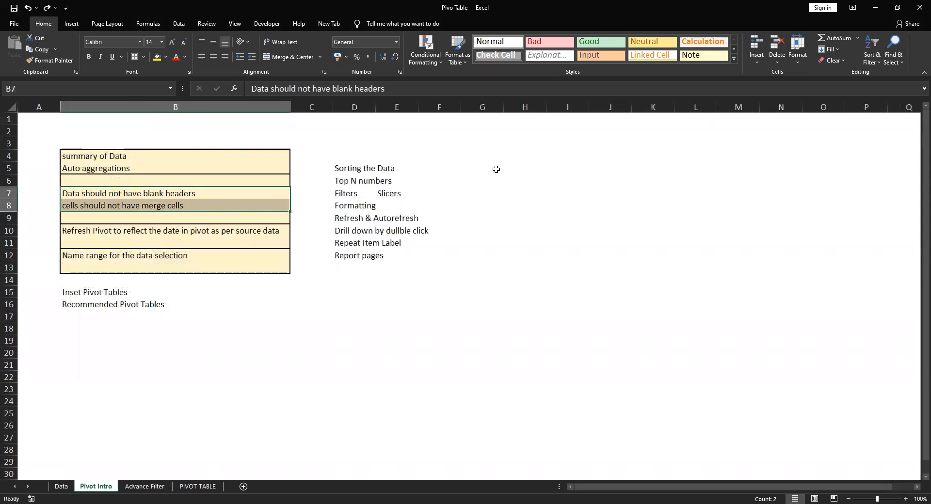
{"action": "left_click", "coordinate": [172, 231]}
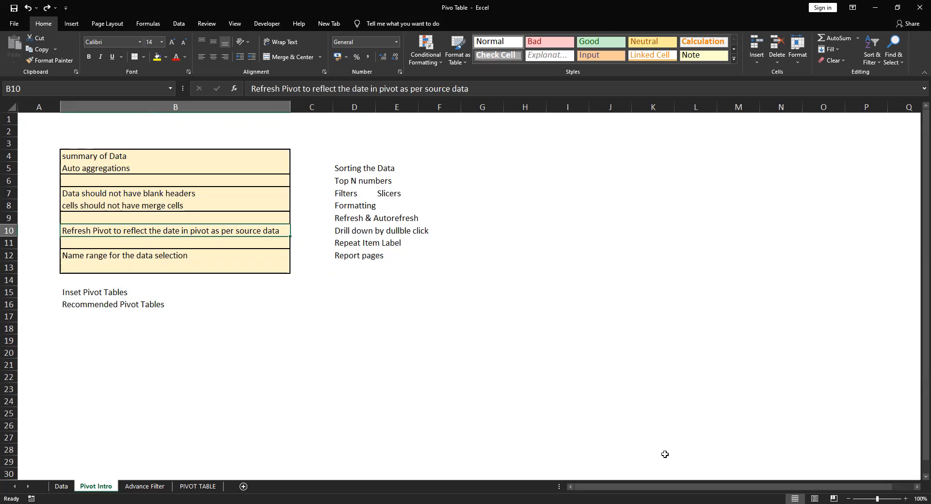
Enter the note "auto refresh" in cell H10 of the Pivot Intro sheet
{"action": "key", "text": "Right"}
{"action": "key", "text": "Right"}
{"action": "key", "text": "Right"}
{"action": "key", "text": "Right"}
{"action": "key", "text": "Right"}
{"action": "key", "text": "Right"}
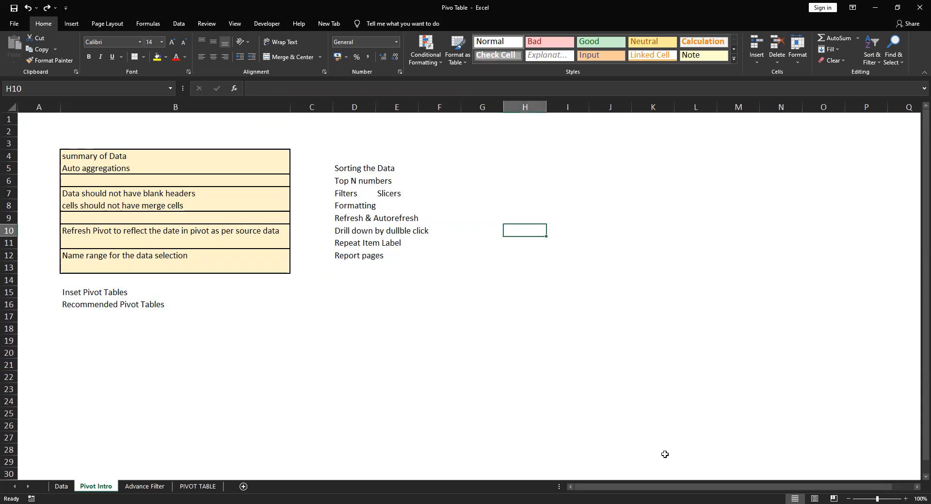
{"action": "type", "text": "auto"}
{"action": "type", "text": " fr"}
{"action": "key", "text": "BackSpace"}
{"action": "key", "text": "BackSpace"}
{"action": "type", "text": "refr"}
{"action": "key", "text": "BackSpace"}
{"action": "key", "text": "BackSpace"}
{"action": "type", "text": "fr"}
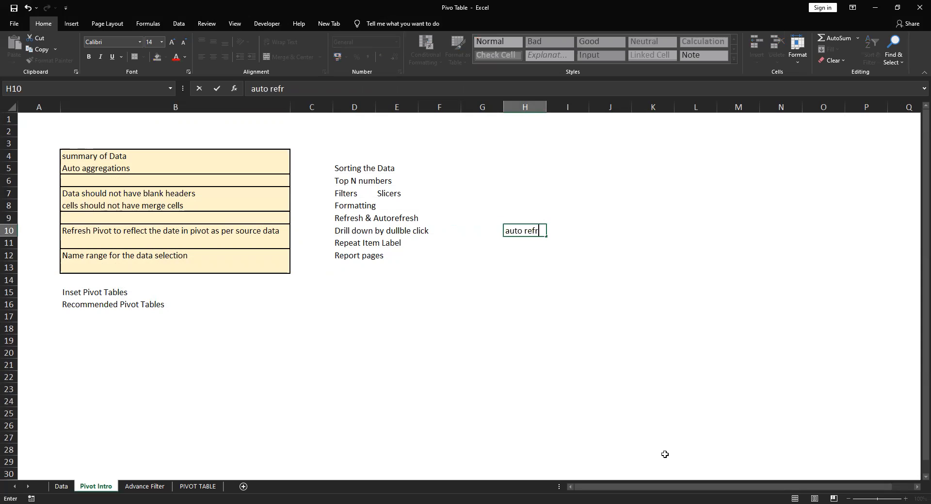
{"action": "type", "text": "esh"}
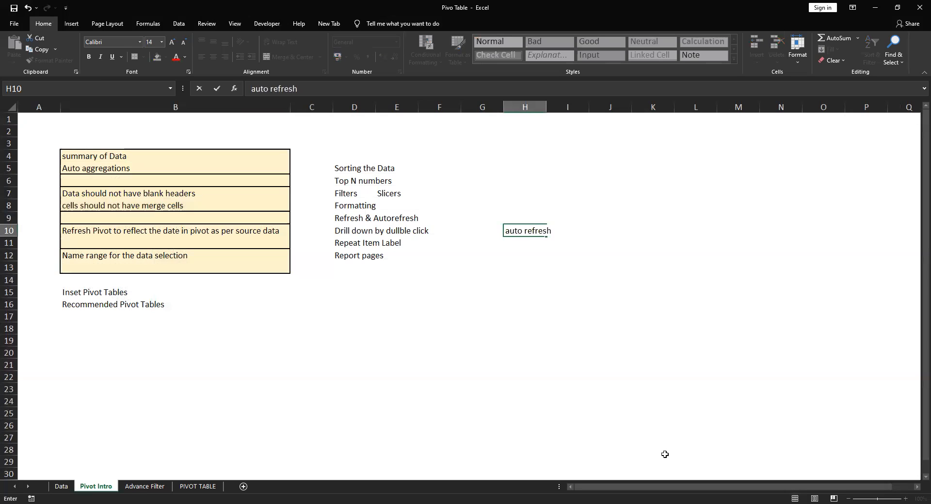
{"action": "key", "text": "Return"}
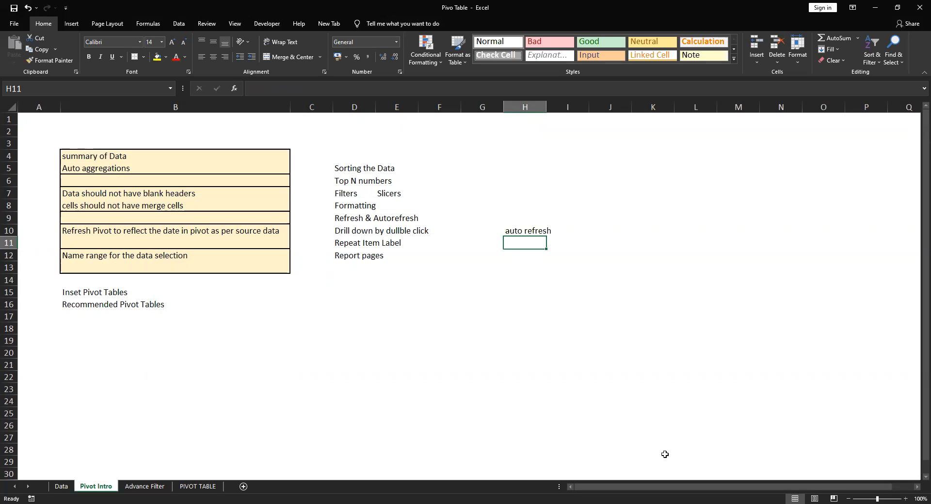
Add the note "on opening the file" in cell J10, beside the auto refresh note
{"action": "key", "text": "Up"}
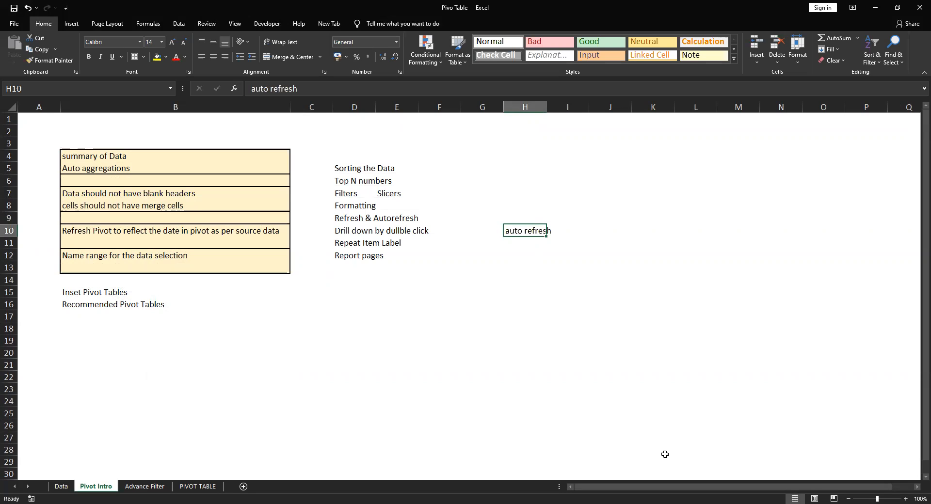
{"action": "key", "text": "Right"}
{"action": "key", "text": "Right"}
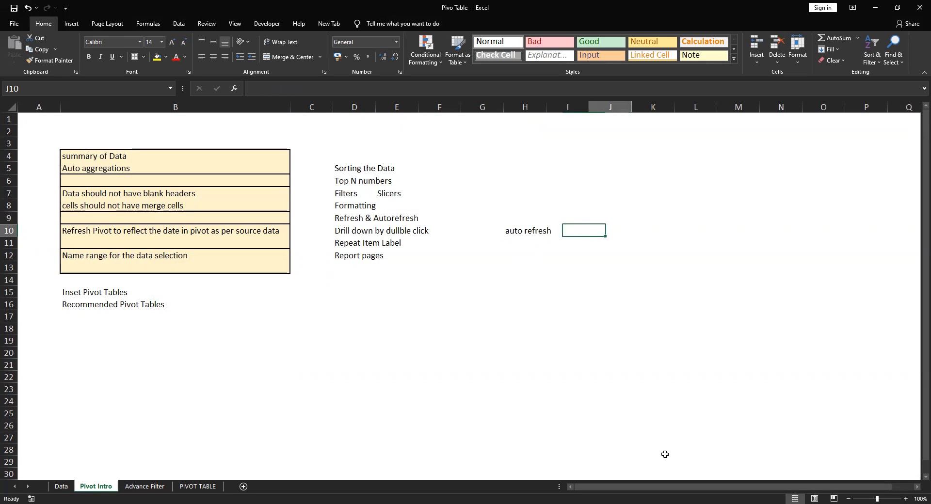
{"action": "type", "text": "on"}
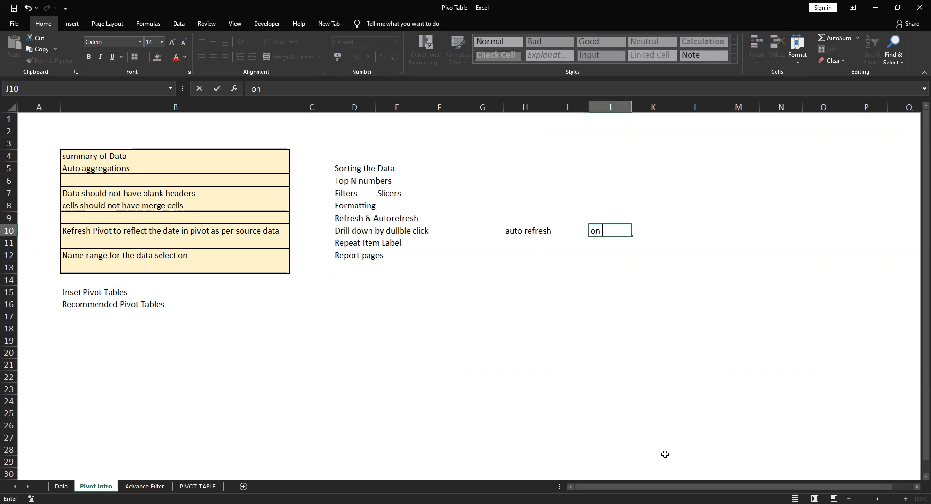
{"action": "type", "text": " opening the file"}
{"action": "key", "text": "Return"}
{"action": "key", "text": "Up"}
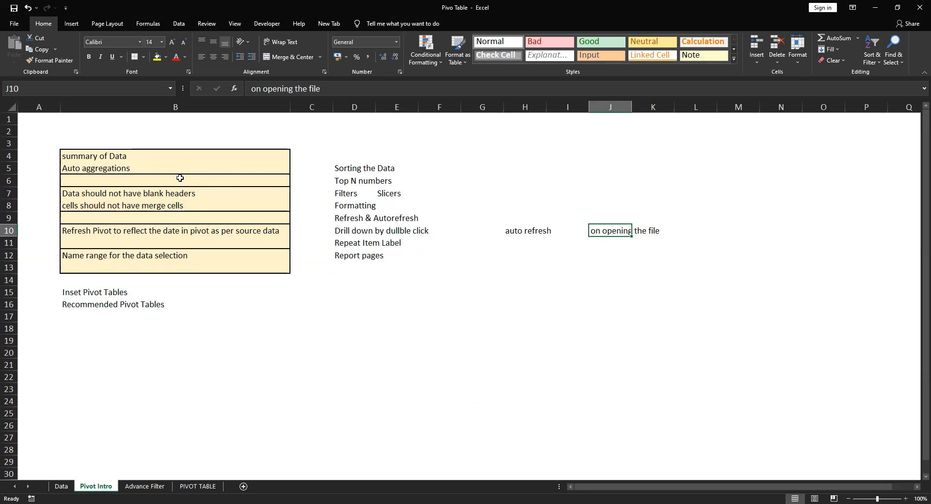
Review the name range note, and insert the recommended PivotTable showing Sum of Net Sales by Region from the Data sheet
{"action": "left_click", "coordinate": [104, 257]}
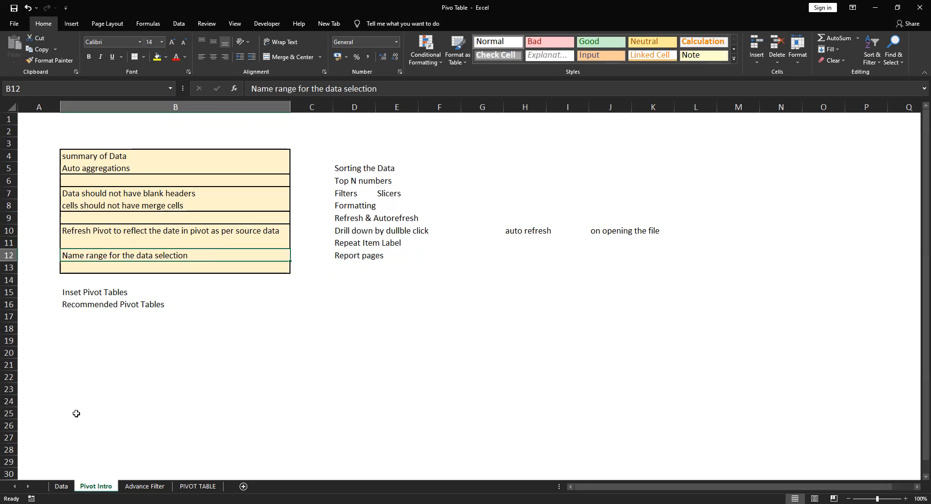
{"action": "left_click", "coordinate": [61, 486]}
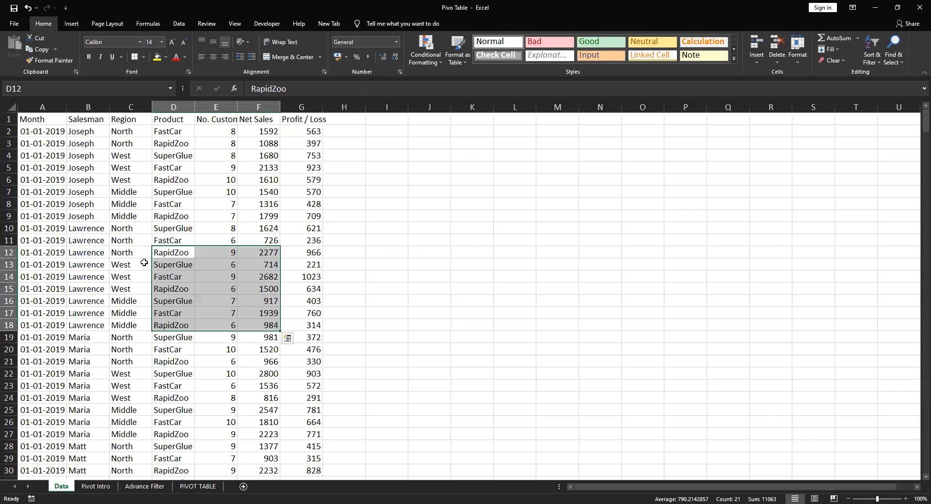
{"action": "left_click", "coordinate": [145, 195]}
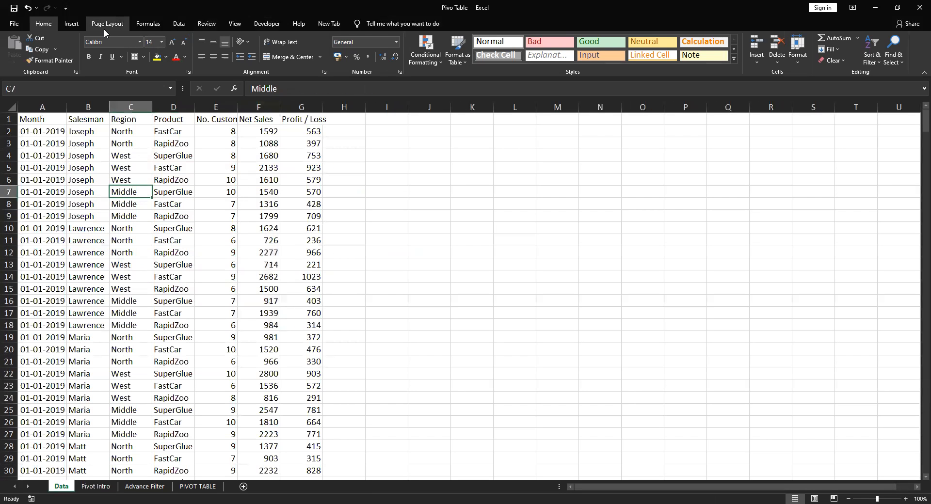
{"action": "left_click", "coordinate": [71, 24]}
{"action": "left_click", "coordinate": [54, 55]}
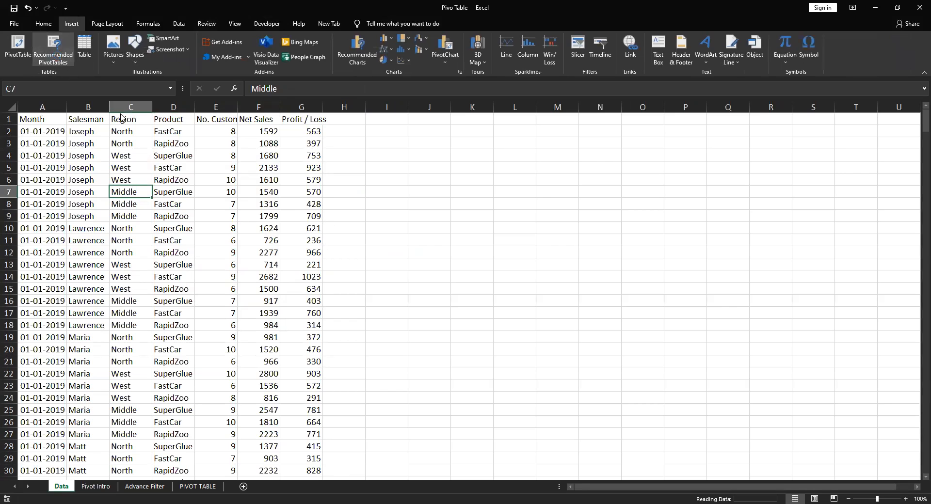
{"action": "left_click", "coordinate": [283, 304]}
{"action": "left_click", "coordinate": [96, 178]}
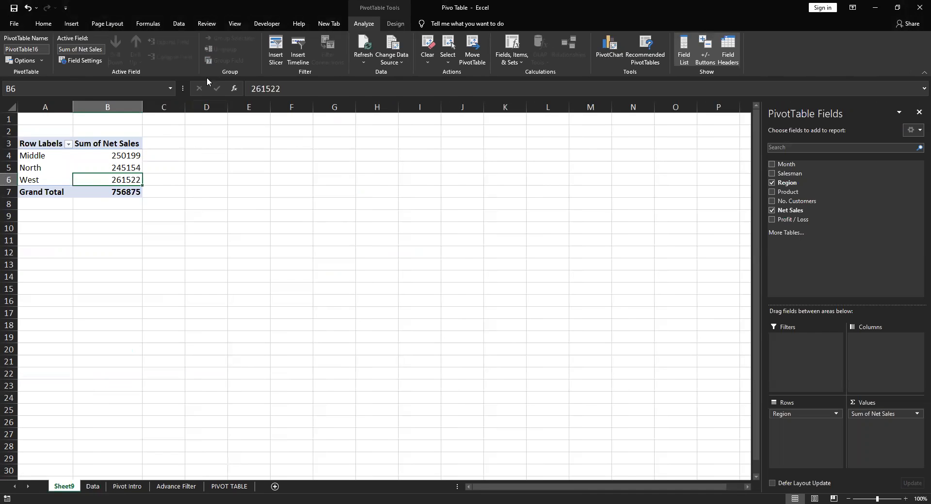
Copy the last record on the Data sheet, A467:G467, into row 468 directly below it
{"action": "left_click", "coordinate": [92, 486]}
{"action": "left_click", "coordinate": [51, 312]}
{"action": "key", "text": "ctrl+Down"}
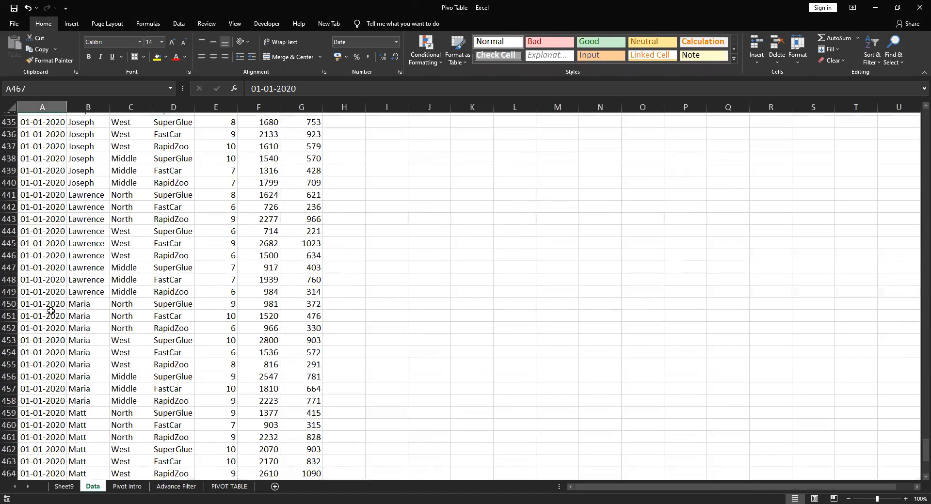
{"action": "key", "text": "shift+Right"}
{"action": "key", "text": "shift+Right"}
{"action": "key", "text": "shift+Right"}
{"action": "key", "text": "shift+Right"}
{"action": "key", "text": "shift+Right"}
{"action": "key", "text": "shift+Right"}
{"action": "key", "text": "shift+Right"}
{"action": "key", "text": "shift+Left"}
{"action": "key", "text": "ctrl+c"}
{"action": "key", "text": "Down"}
{"action": "key", "text": "Return"}
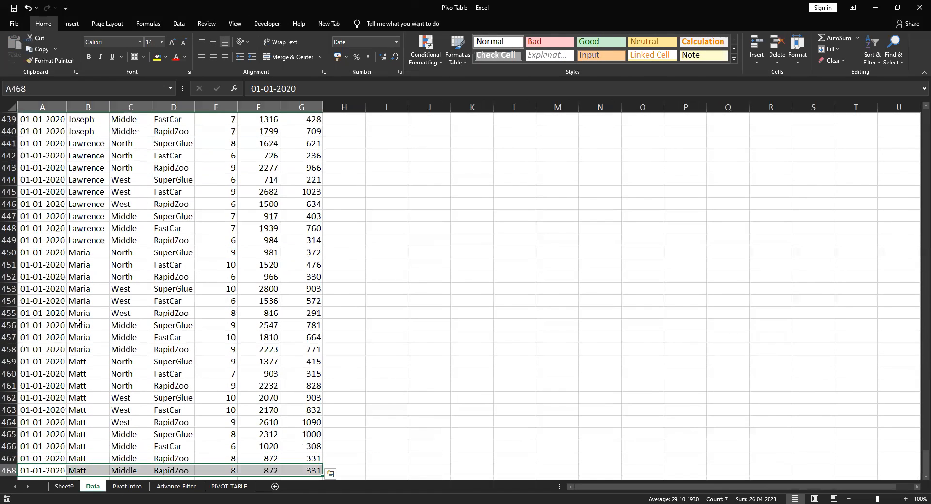
Change the Month of the new record in A468 to 01-01-2021
{"action": "key", "text": "F2"}
{"action": "key", "text": "Right"}
{"action": "key", "text": "Right"}
{"action": "key", "text": "Right"}
{"action": "key", "text": "Right"}
{"action": "key", "text": "Right"}
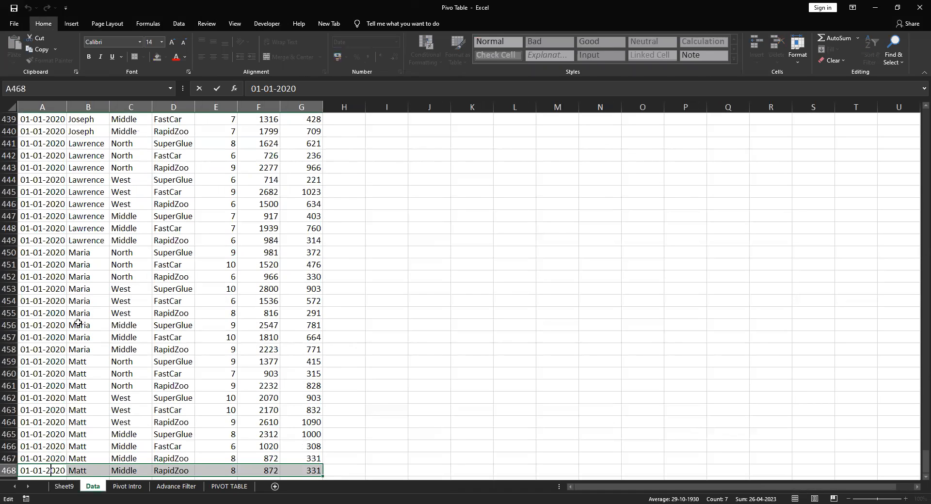
{"action": "key", "text": "BackSpace"}
{"action": "type", "text": "4"}
{"action": "key", "text": "BackSpace"}
{"action": "type", "text": "1"}
{"action": "key", "text": "Tab"}
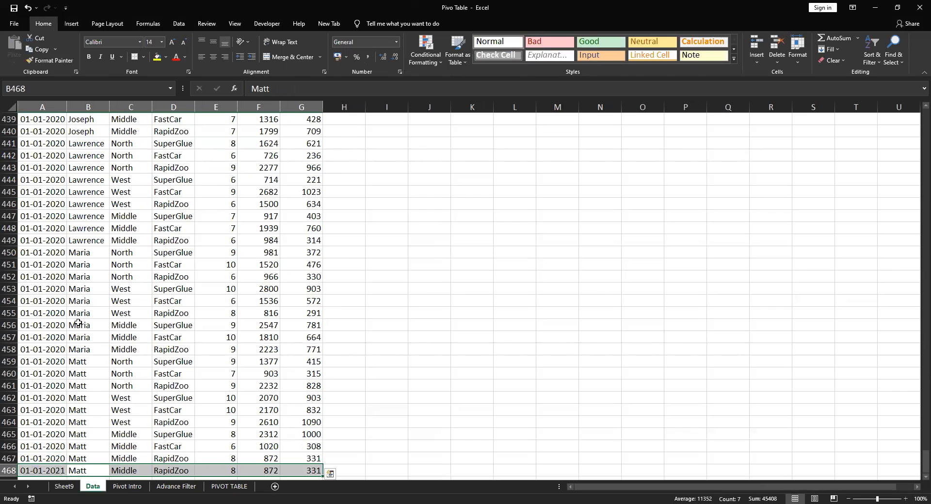
{"action": "key", "text": "Up"}
{"action": "key", "text": "Down"}
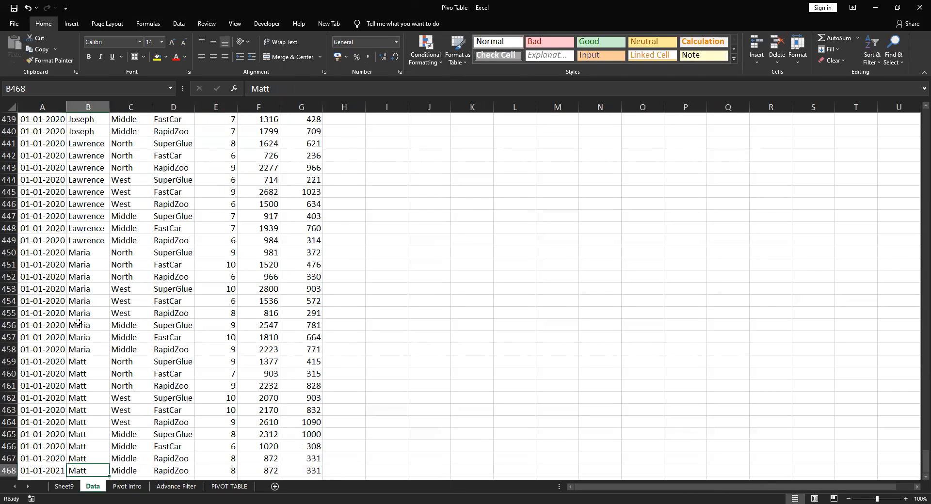
Refresh the Net Sales by Region pivot table on Sheet9 and compare it with the new record on the Data sheet
{"action": "key", "text": "ctrl+Page_Up"}
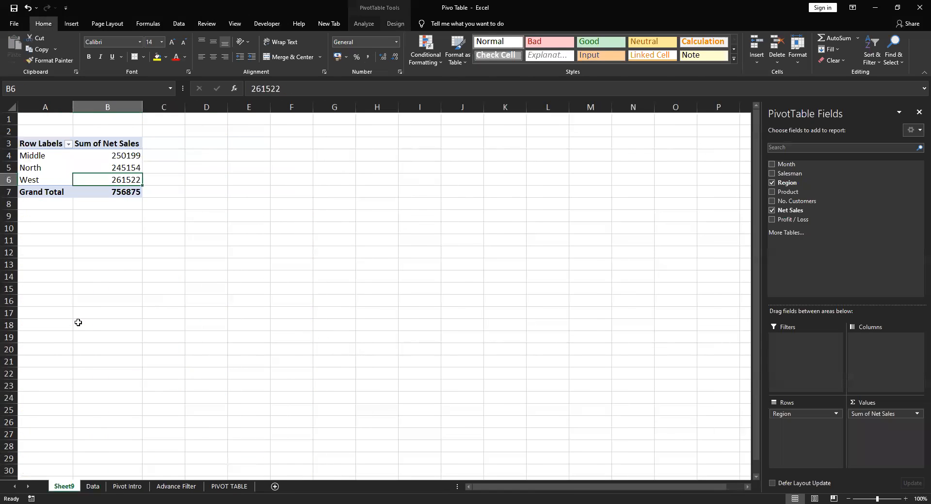
{"action": "left_click", "coordinate": [79, 166]}
{"action": "right_click", "coordinate": [80, 167]}
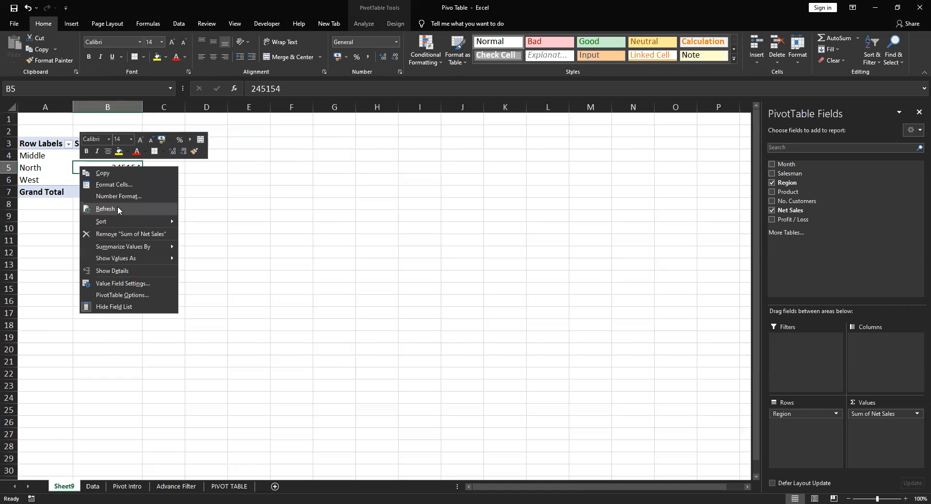
{"action": "left_click", "coordinate": [117, 207]}
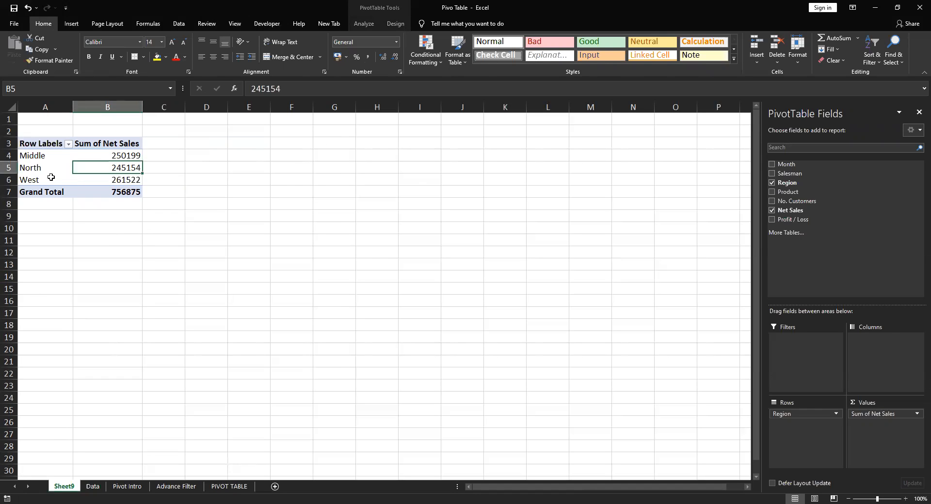
{"action": "left_click", "coordinate": [94, 487]}
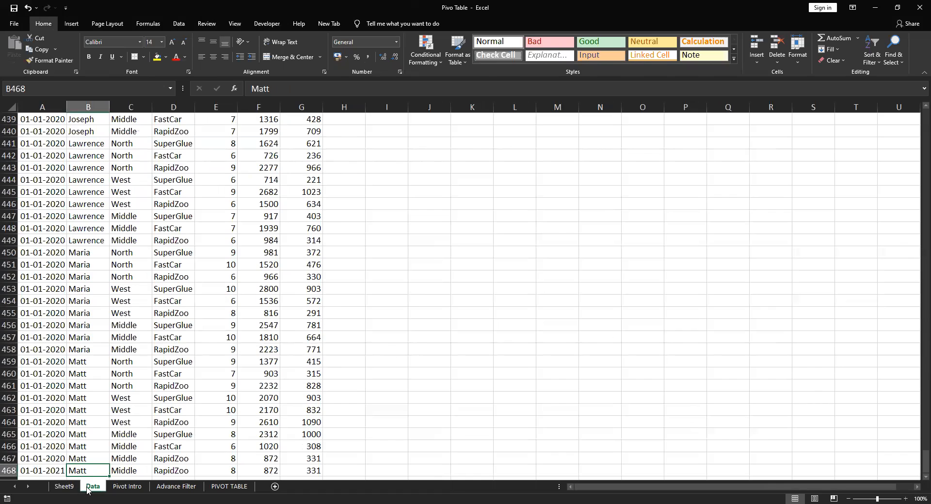
{"action": "left_click", "coordinate": [75, 489]}
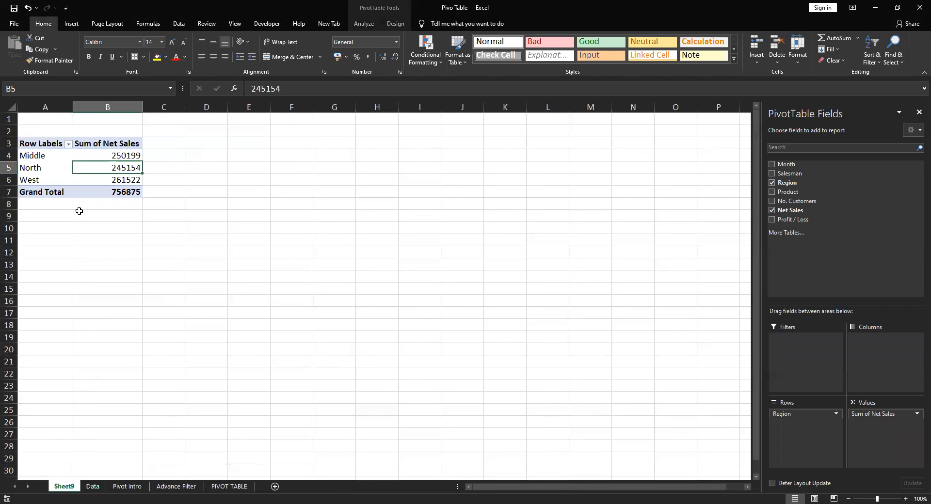
Replace the Region of the last Data record in C468 with "excel"
{"action": "left_click", "coordinate": [93, 486]}
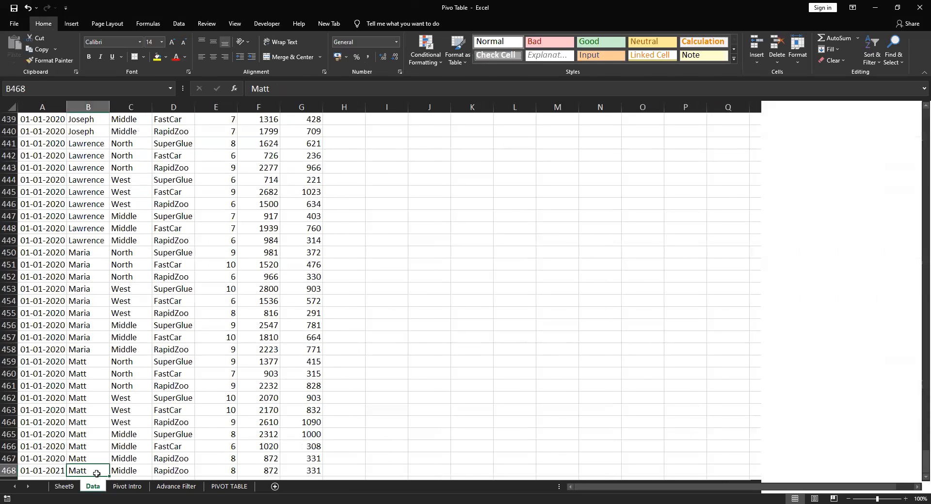
{"action": "left_click", "coordinate": [129, 217]}
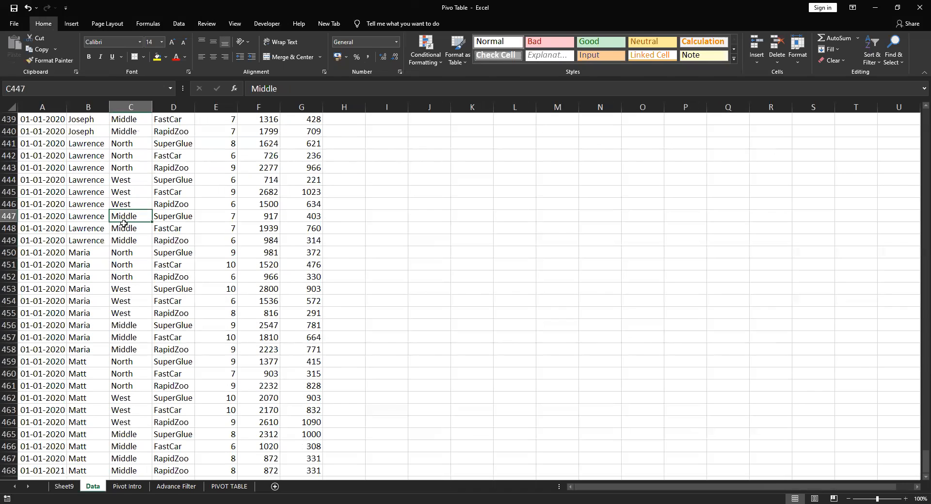
{"action": "key", "text": "ctrl+Down"}
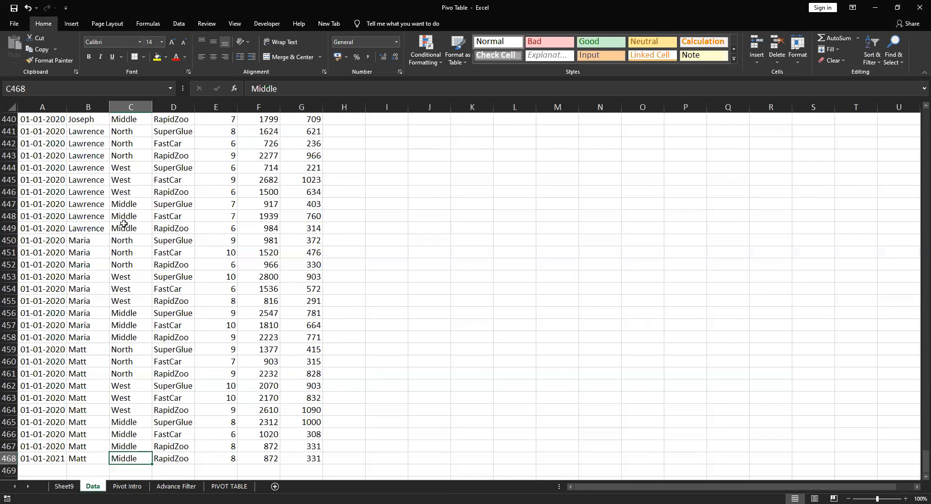
{"action": "type", "text": "excel"}
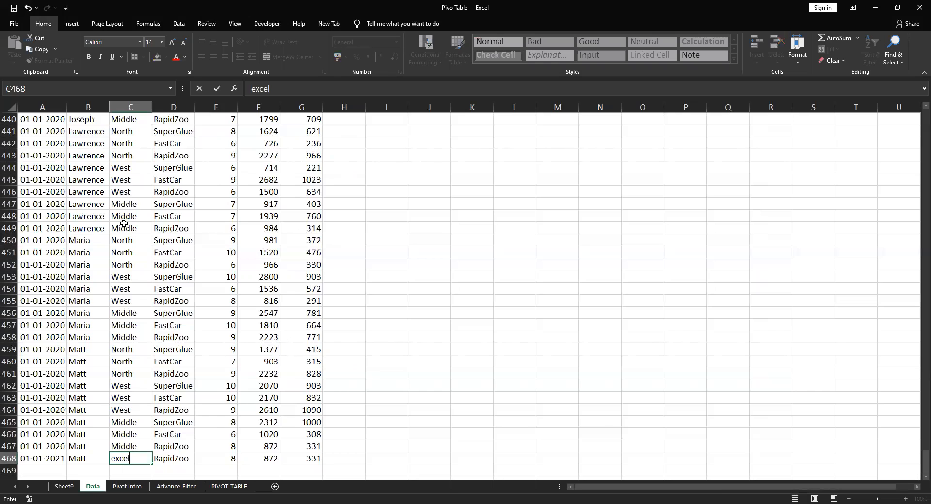
{"action": "key", "text": "Return"}
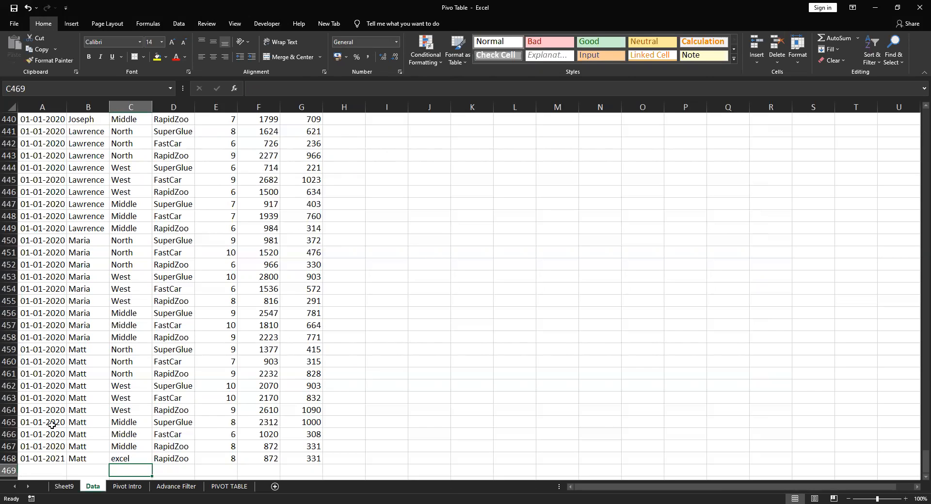
Refresh the pivot table on Sheet9 again to test whether it picks up the edited region
{"action": "left_click", "coordinate": [63, 486]}
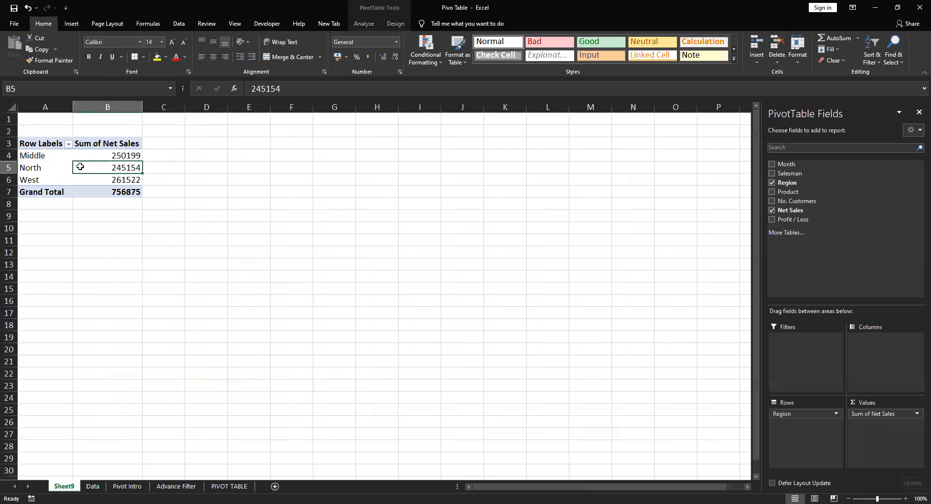
{"action": "right_click", "coordinate": [90, 174]}
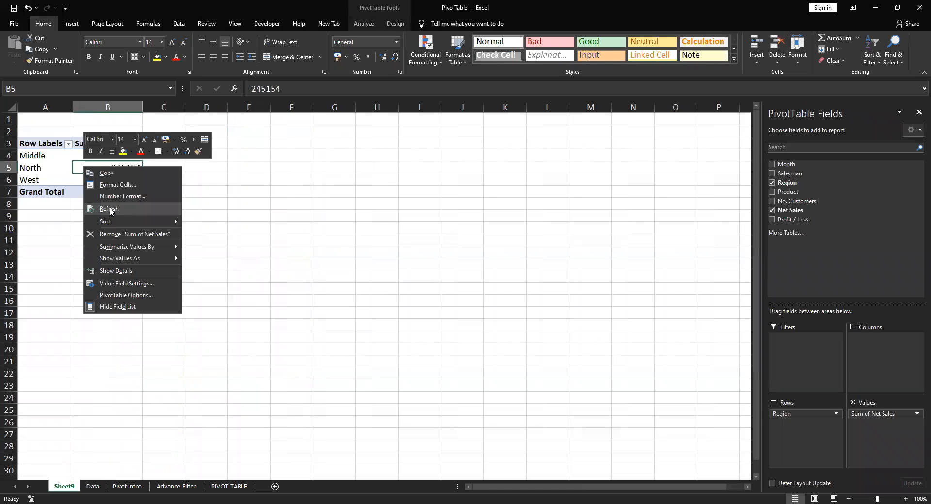
{"action": "left_click", "coordinate": [109, 209]}
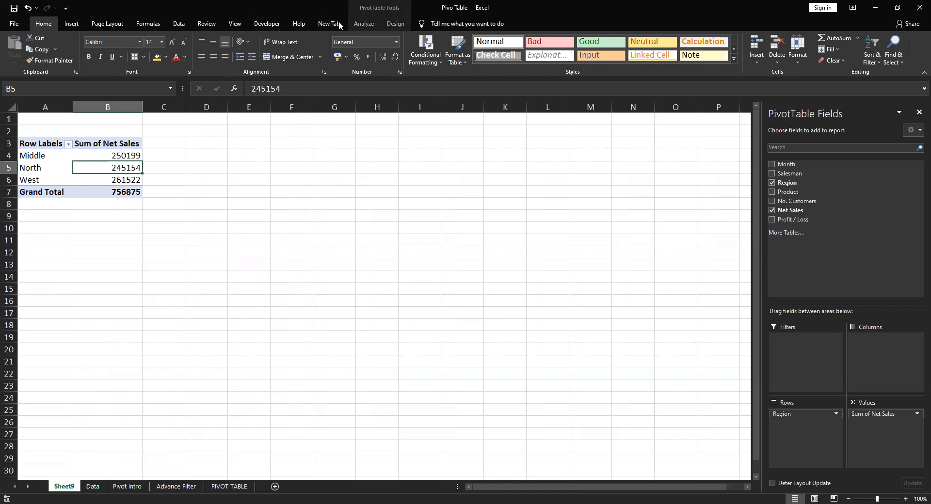
Open the pivot table's data source settings and check whether the source range covers the last record on the Data sheet
{"action": "left_click", "coordinate": [364, 24]}
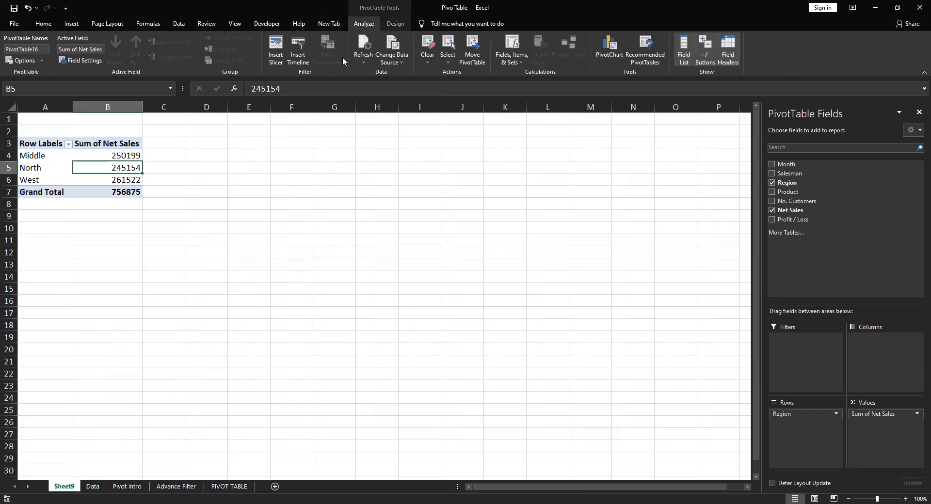
{"action": "left_click", "coordinate": [401, 63]}
{"action": "left_click", "coordinate": [407, 75]}
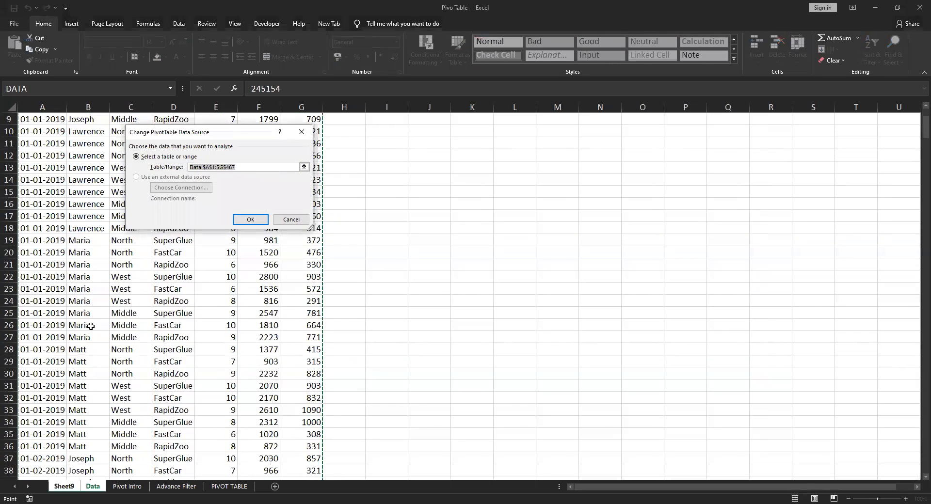
{"action": "scroll", "coordinate": [199, 349], "scroll_direction": "down", "scroll_amount": 4}
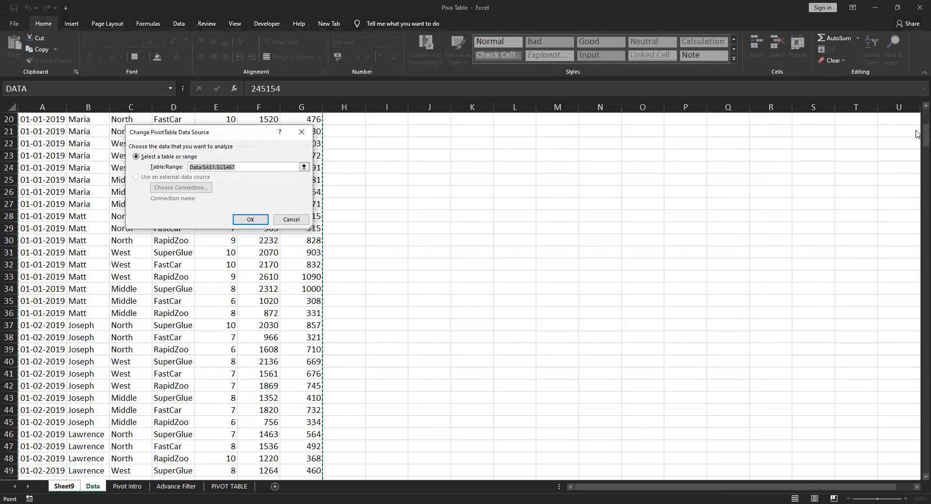
{"action": "left_click_drag", "start_coordinate": [918, 134], "coordinate": [907, 385]}
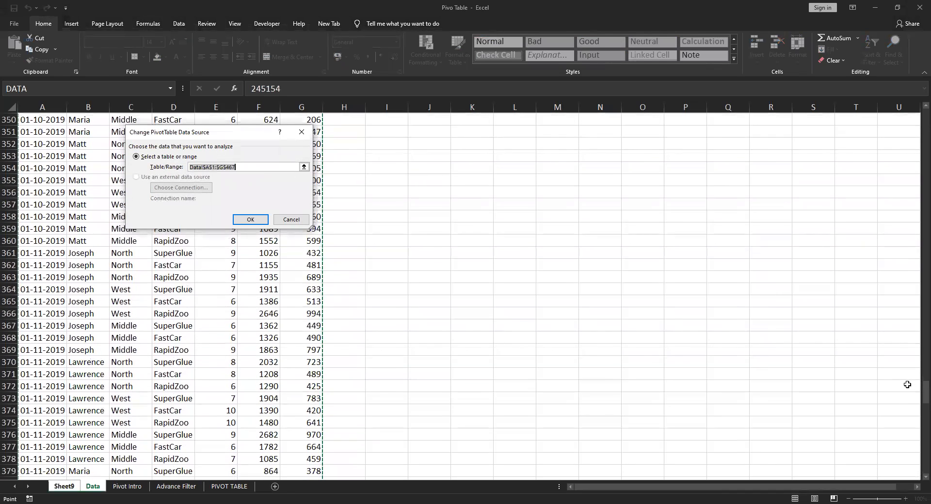
{"action": "scroll", "coordinate": [848, 402], "scroll_direction": "down", "scroll_amount": 2}
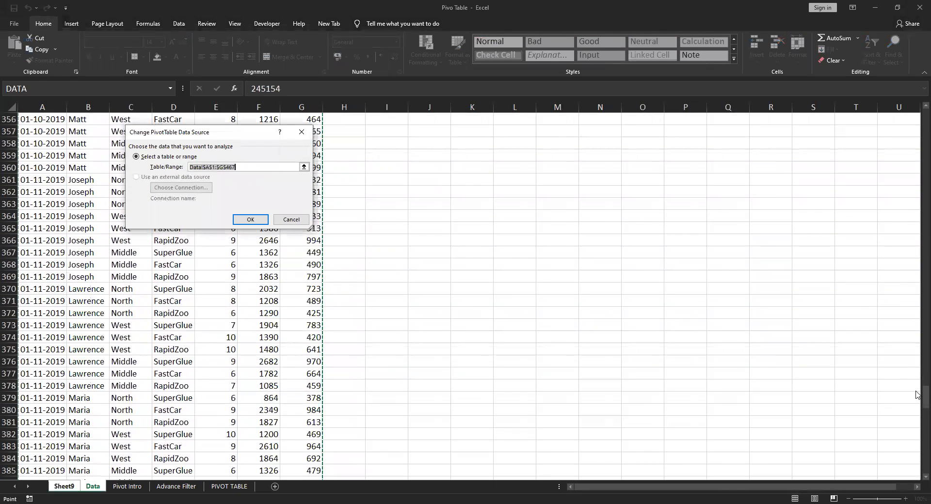
{"action": "left_click_drag", "start_coordinate": [917, 397], "coordinate": [918, 474]}
{"action": "scroll", "coordinate": [599, 419], "scroll_direction": "down", "scroll_amount": 1}
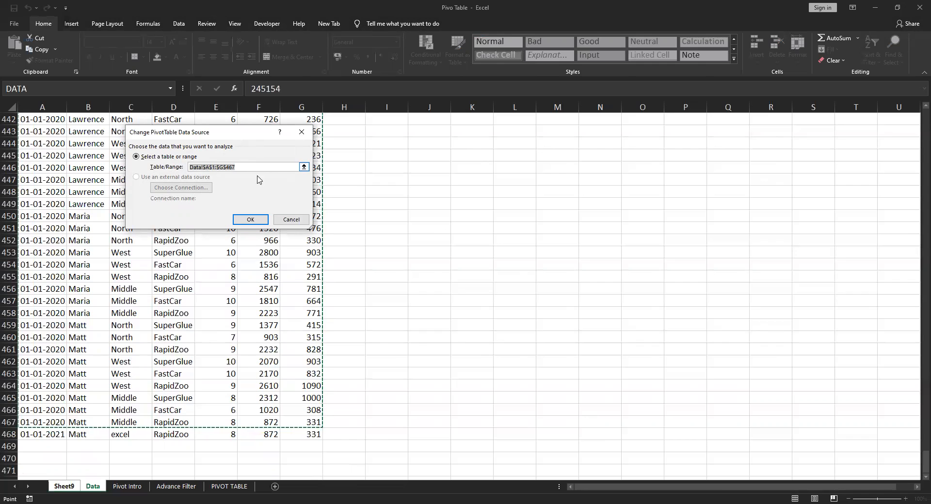
Try extending the pivot table's source range to Data!$A$1:$G$468, and return it to the named range DATA
{"action": "key", "text": "shift+Down"}
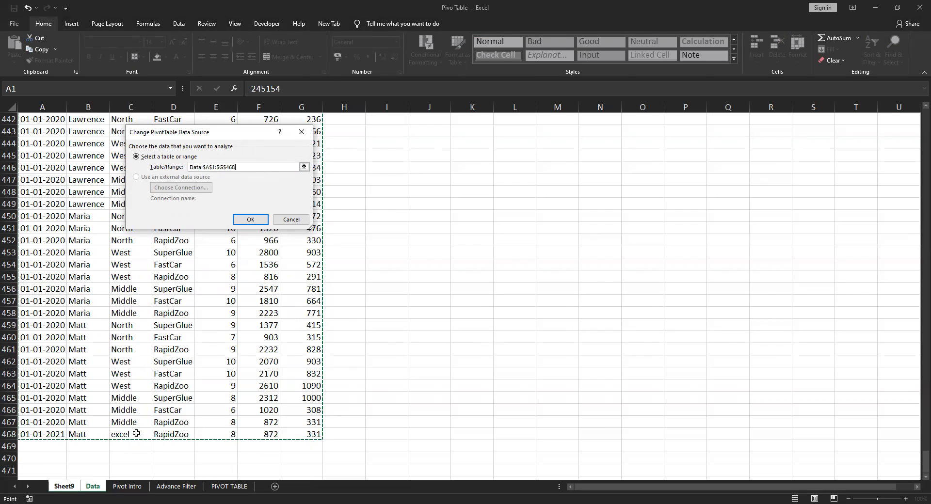
{"action": "key", "text": "shift+Up"}
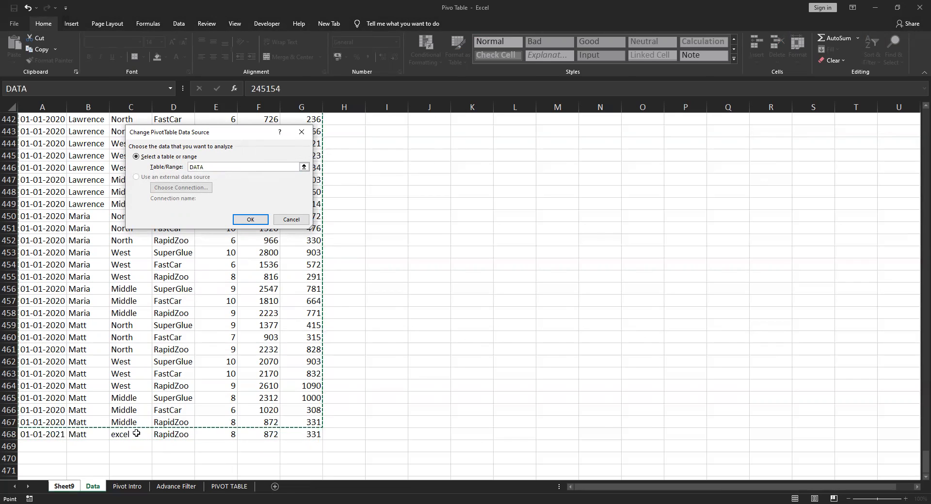
{"action": "key", "text": "shift+Down"}
{"action": "key", "text": "shift+Up"}
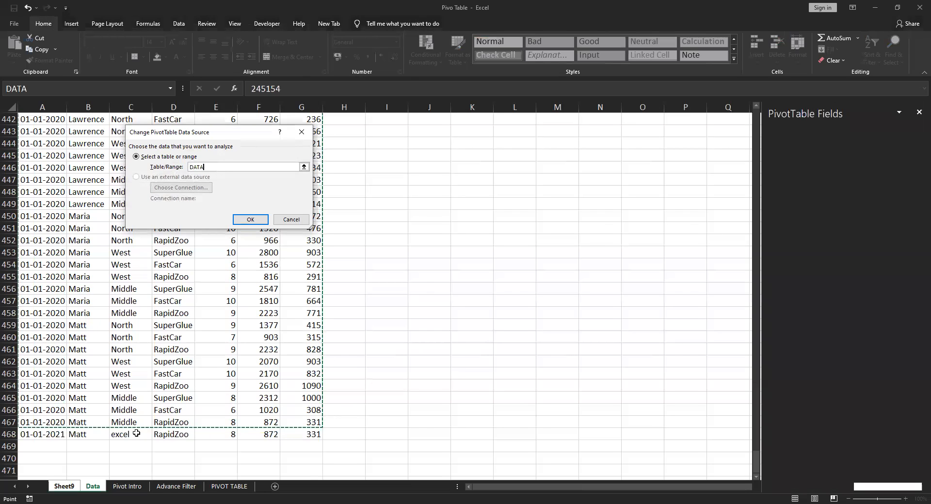
{"action": "key", "text": "Return"}
Add the note "Through formula" in B13 of the Pivot Intro sheet
{"action": "key", "text": "ctrl+Page_Down"}
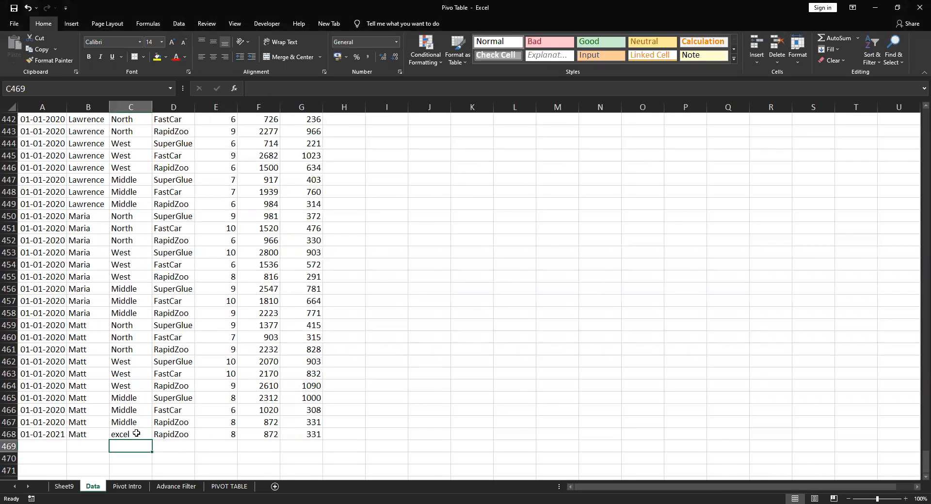
{"action": "key", "text": "ctrl+Page_Down"}
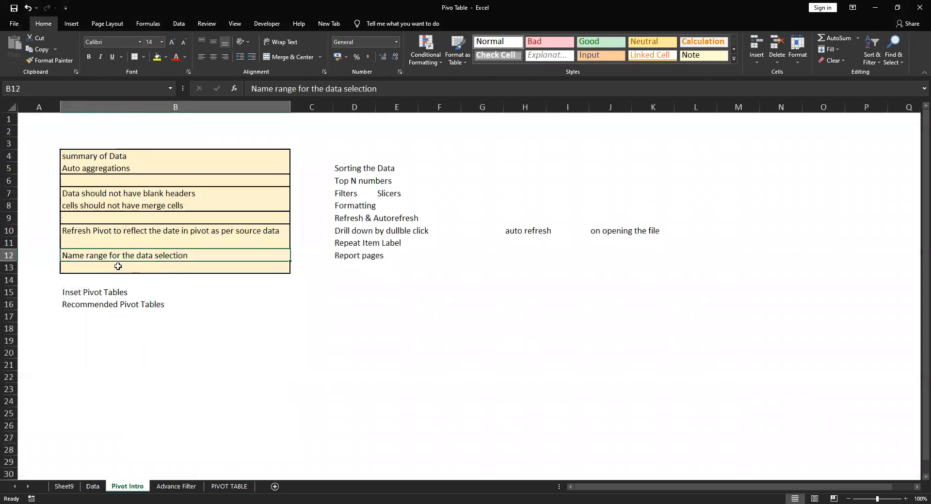
{"action": "left_click", "coordinate": [176, 269]}
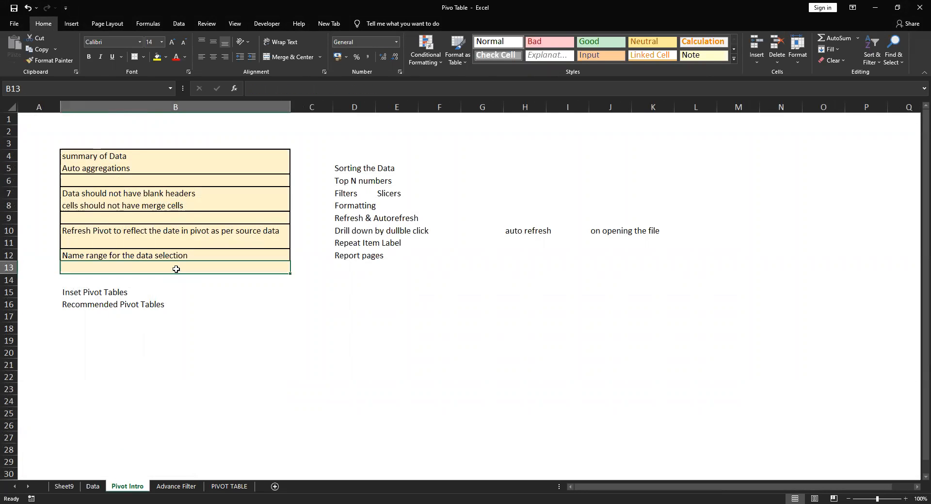
{"action": "type", "text": "gh"}
{"action": "key", "text": "BackSpace"}
{"action": "key", "text": "BackSpace"}
{"action": "type", "text": "T"}
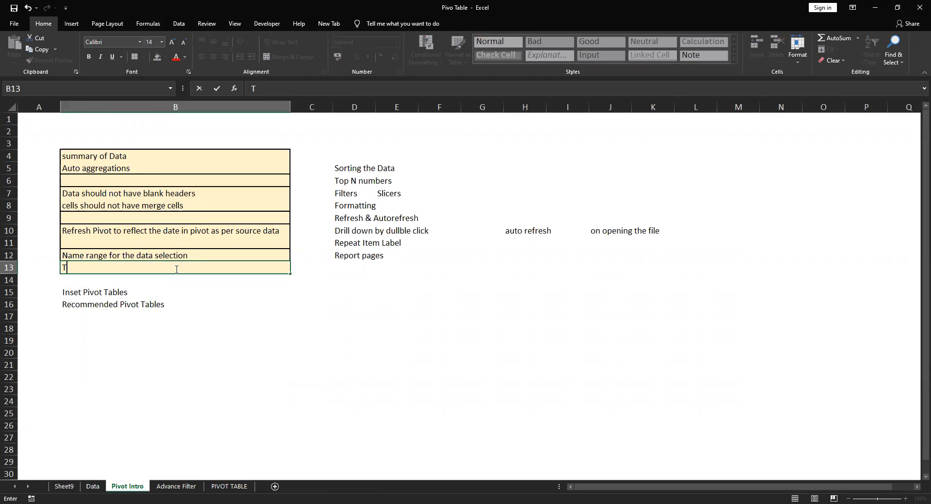
{"action": "type", "text": "hrough formula"}
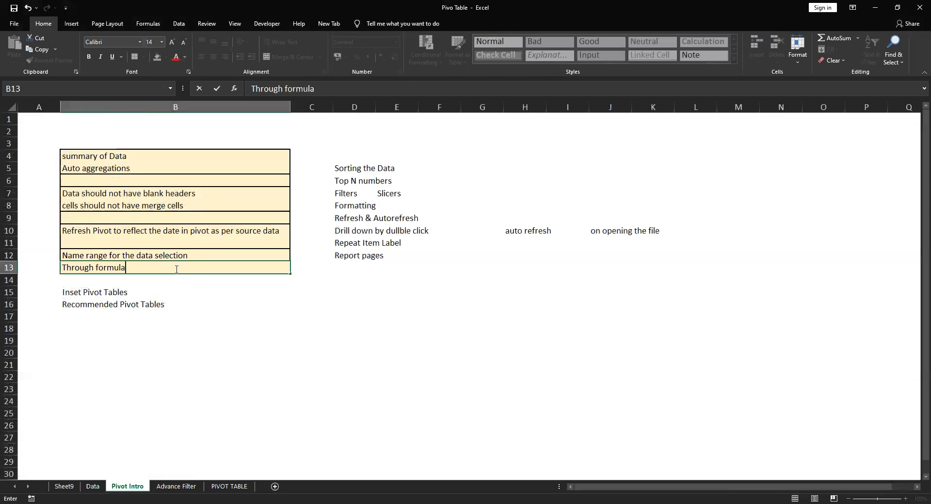
{"action": "key", "text": "Return"}
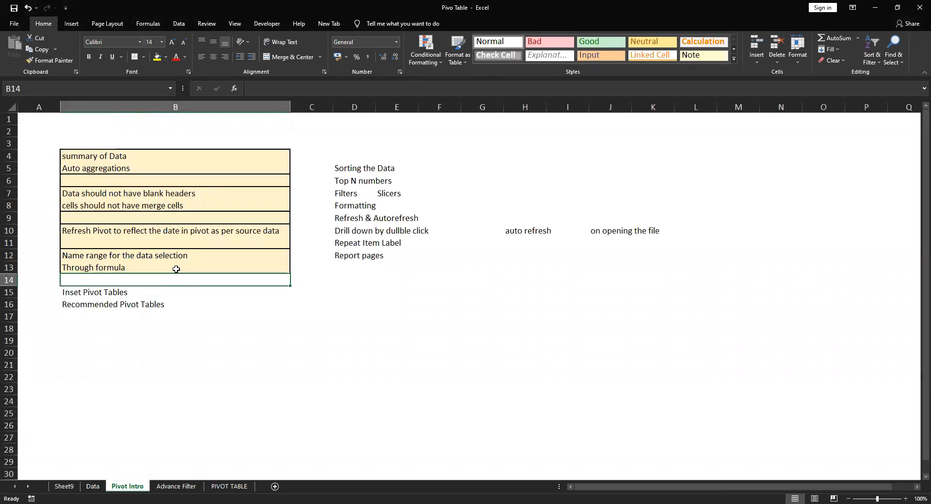
Add the note "cover the data in table" in B14 of the Pivot Intro sheet
{"action": "type", "text": "co"}
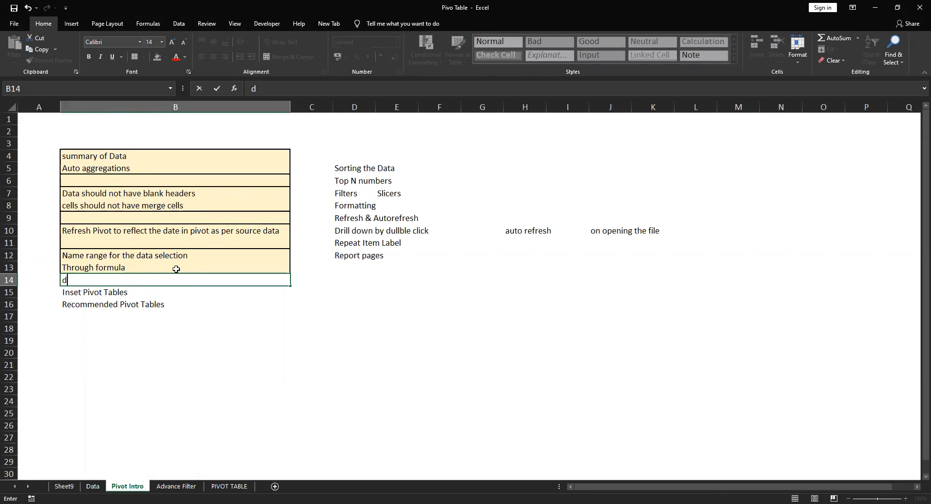
{"action": "type", "text": "ver the data in"}
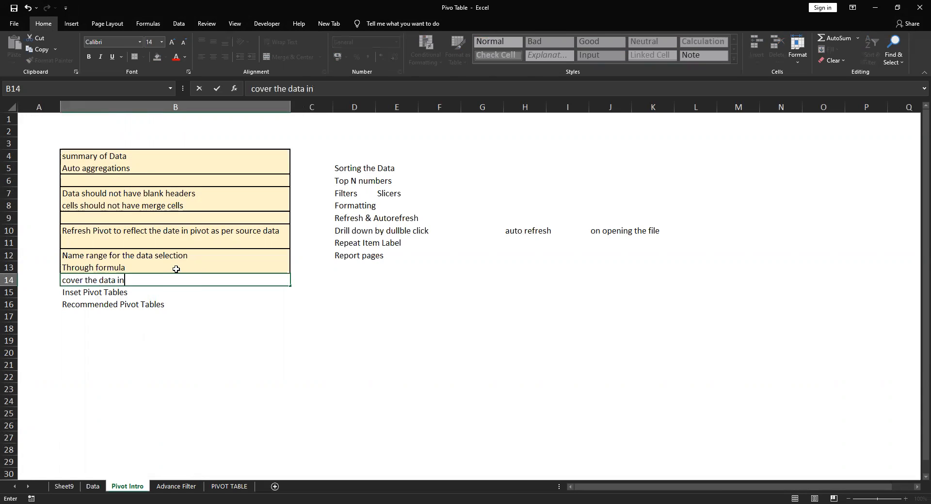
{"action": "type", "text": " table"}
{"action": "key", "text": "Return"}
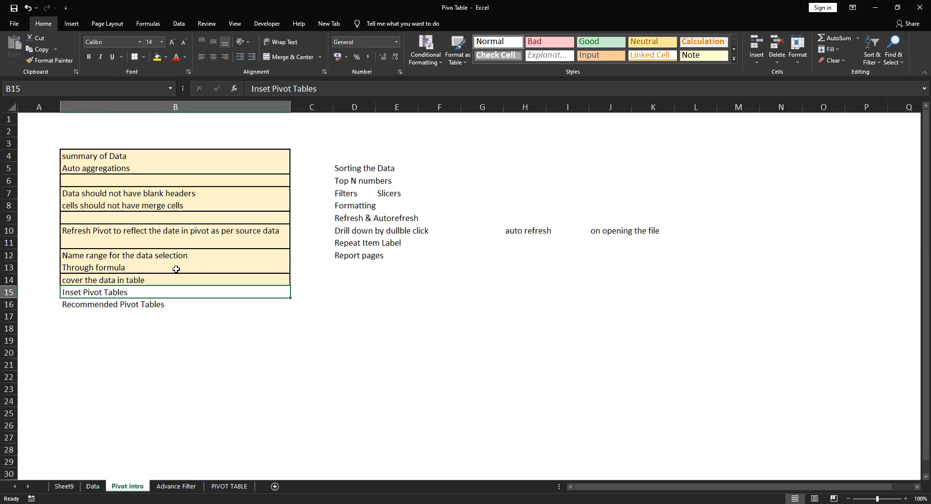
{"action": "key", "text": "Up"}
{"action": "key", "text": "Up"}
{"action": "key", "text": "Down"}
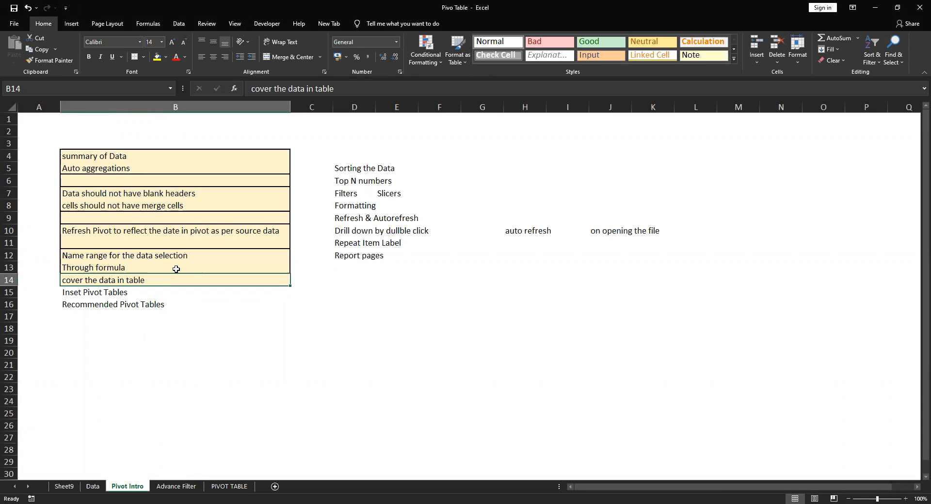
Convert the sales records in $A$1:$G$468 on the Data sheet into a table with headers
{"action": "key", "text": "ctrl+Page_Up"}
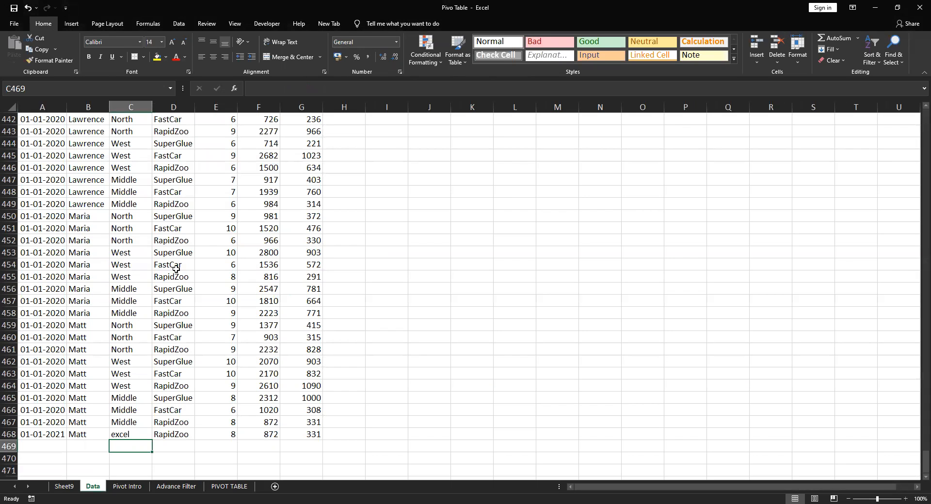
{"action": "key", "text": "ctrl+Home"}
{"action": "key", "text": "ctrl+t"}
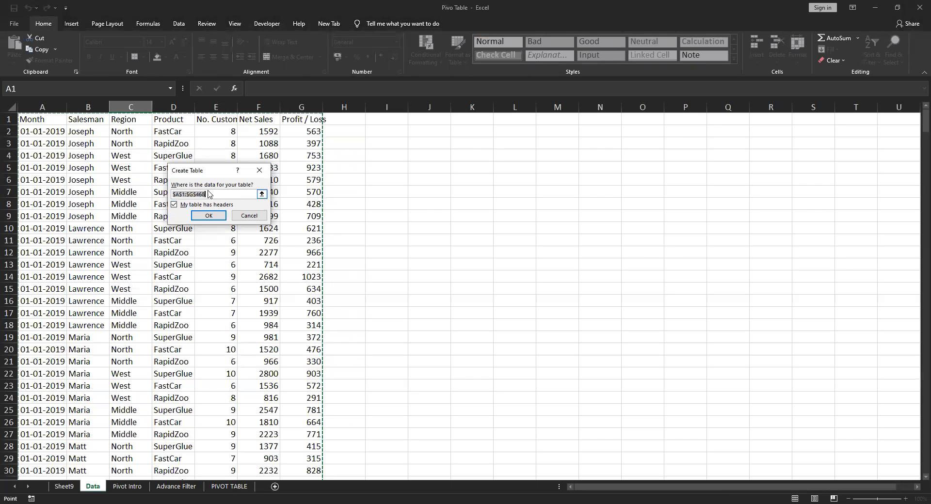
{"action": "left_click", "coordinate": [213, 215]}
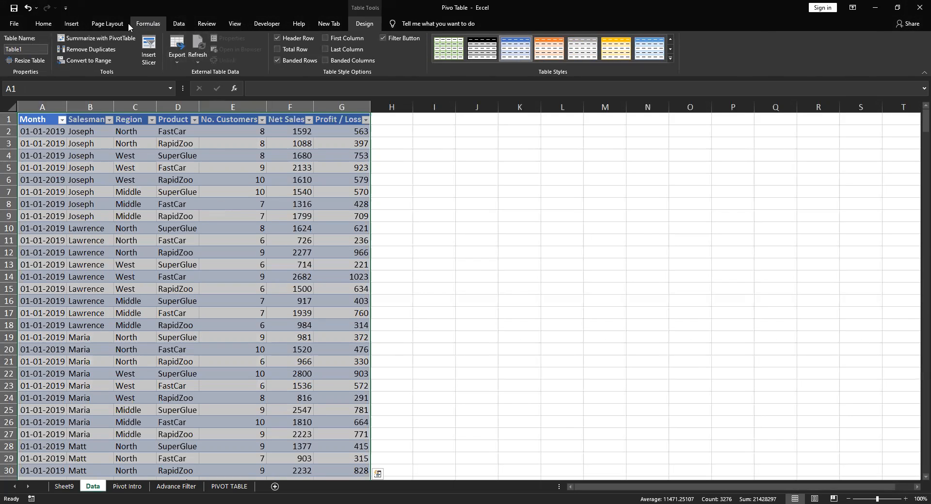
Convert the sales table on the Data sheet back to a normal range
{"action": "left_click", "coordinate": [72, 24]}
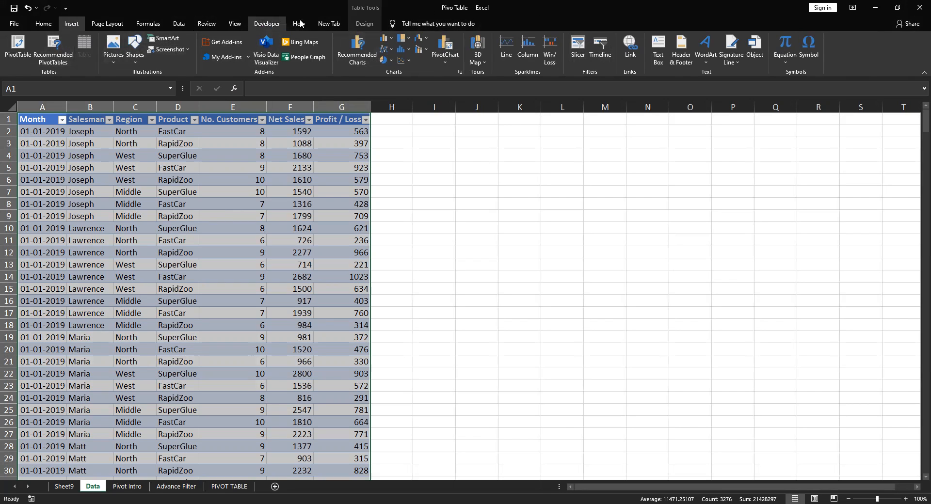
{"action": "left_click", "coordinate": [364, 23]}
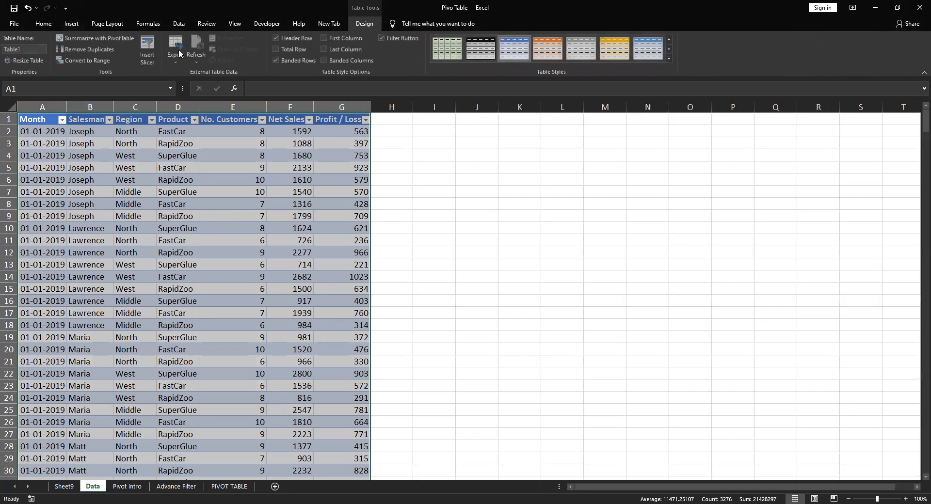
{"action": "left_click", "coordinate": [83, 62]}
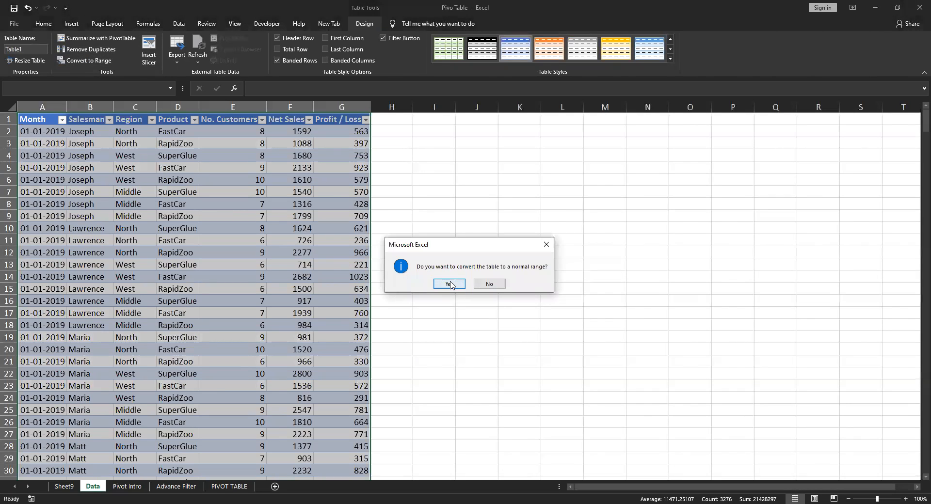
{"action": "left_click", "coordinate": [450, 285]}
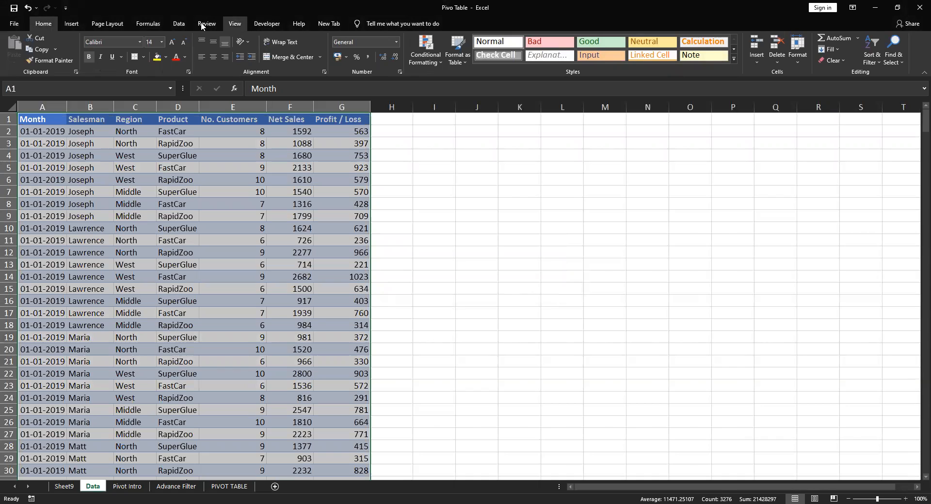
Create a table again from $A$1:$G$468 on the Data sheet, keeping the option that the table has headers
{"action": "left_click", "coordinate": [74, 24]}
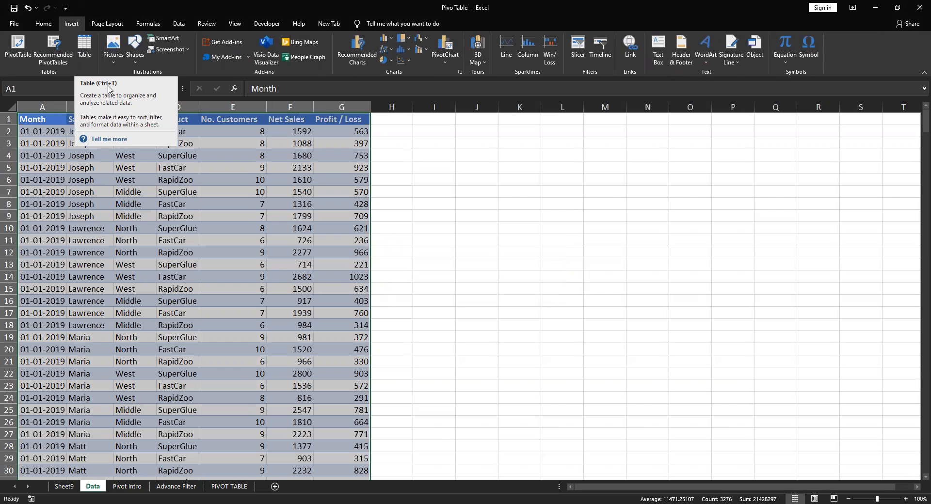
{"action": "left_click", "coordinate": [84, 49]}
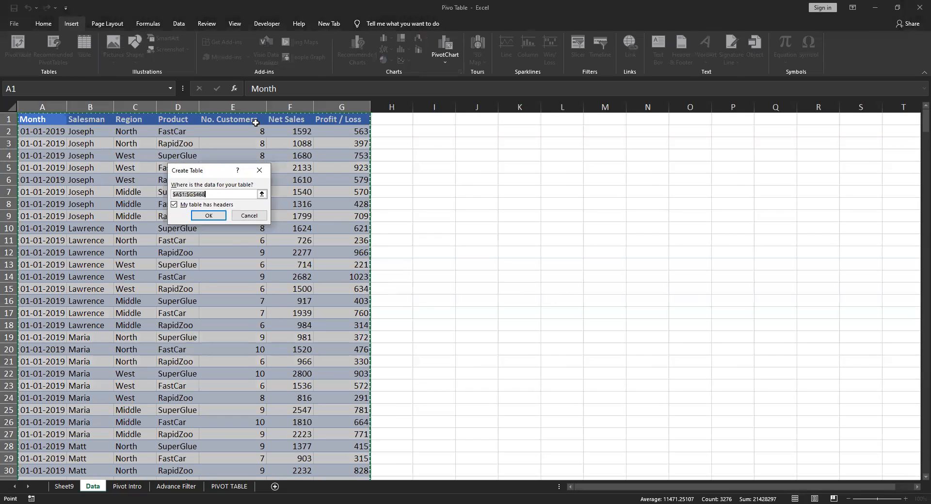
{"action": "left_click", "coordinate": [175, 205]}
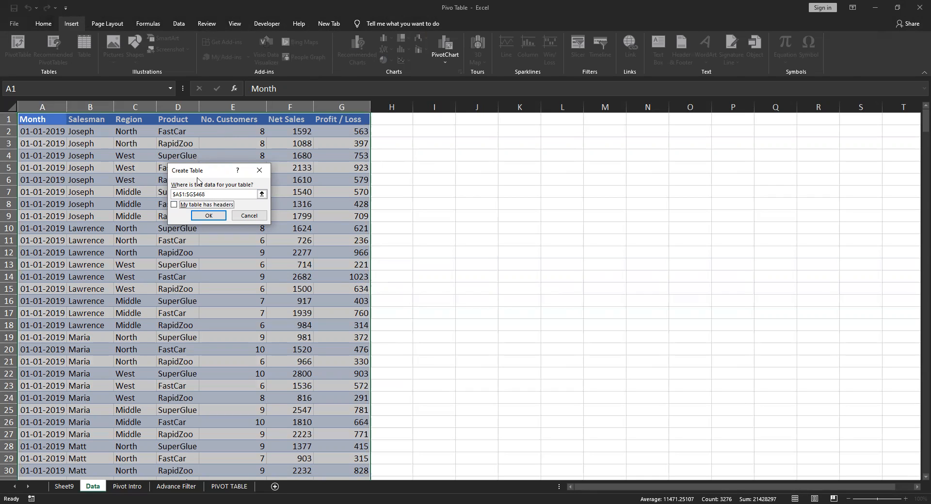
{"action": "left_click", "coordinate": [175, 205]}
{"action": "left_click", "coordinate": [209, 216]}
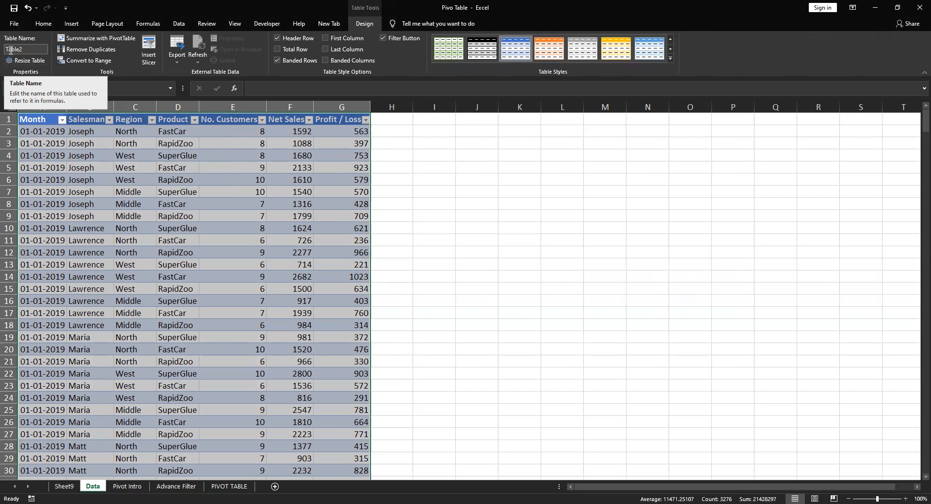
Rename the sales table on the Data sheet as p_data
{"action": "left_click", "coordinate": [30, 49]}
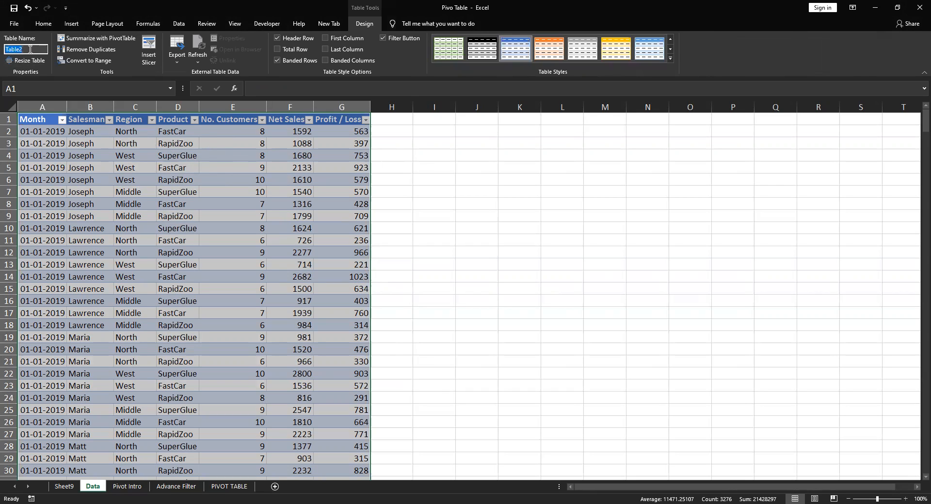
{"action": "type", "text": "p_data"}
{"action": "key", "text": "Return"}
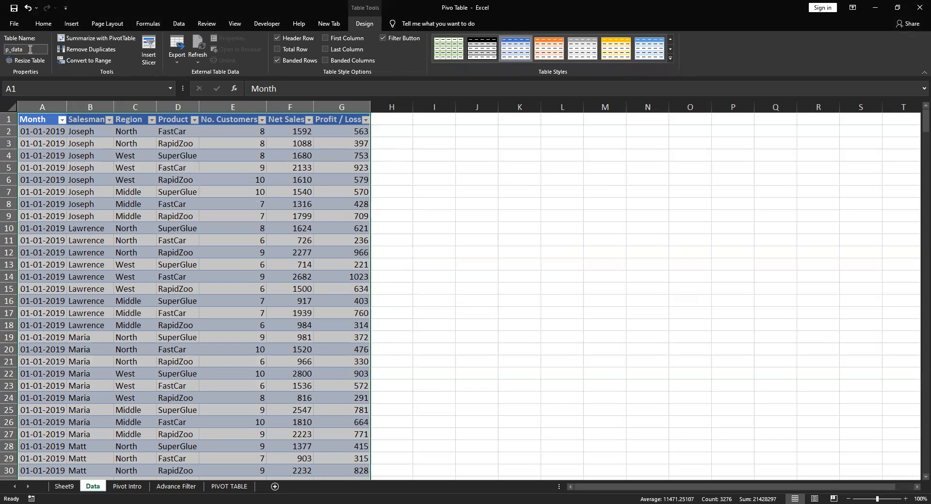
{"action": "left_click", "coordinate": [58, 489]}
{"action": "left_click", "coordinate": [97, 488]}
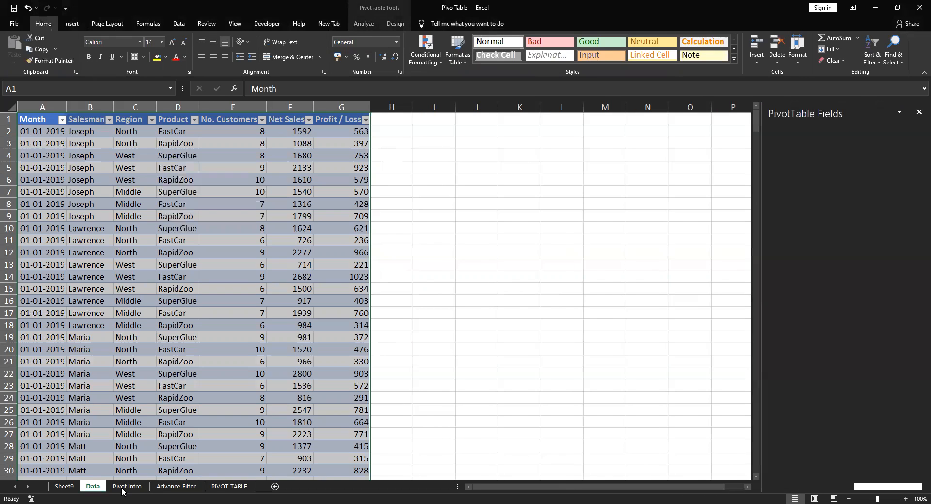
{"action": "left_click", "coordinate": [125, 487]}
{"action": "left_click", "coordinate": [94, 486]}
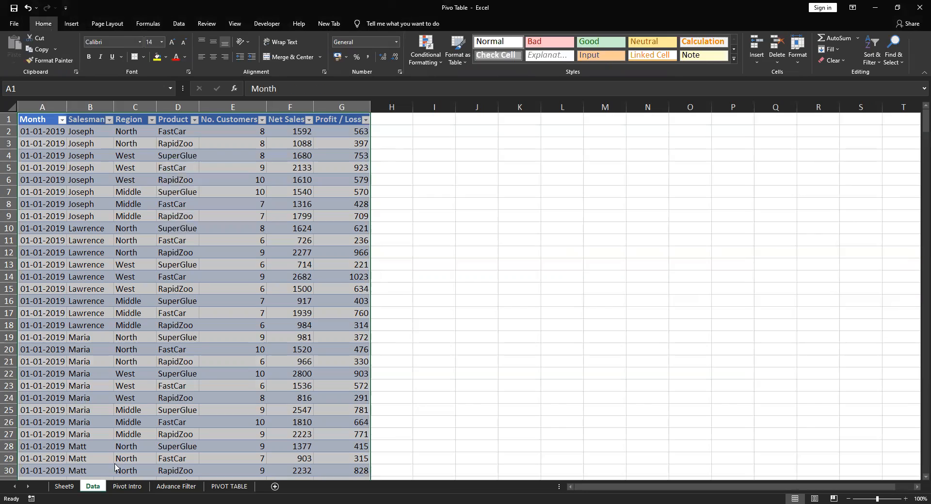
{"action": "left_click", "coordinate": [548, 191]}
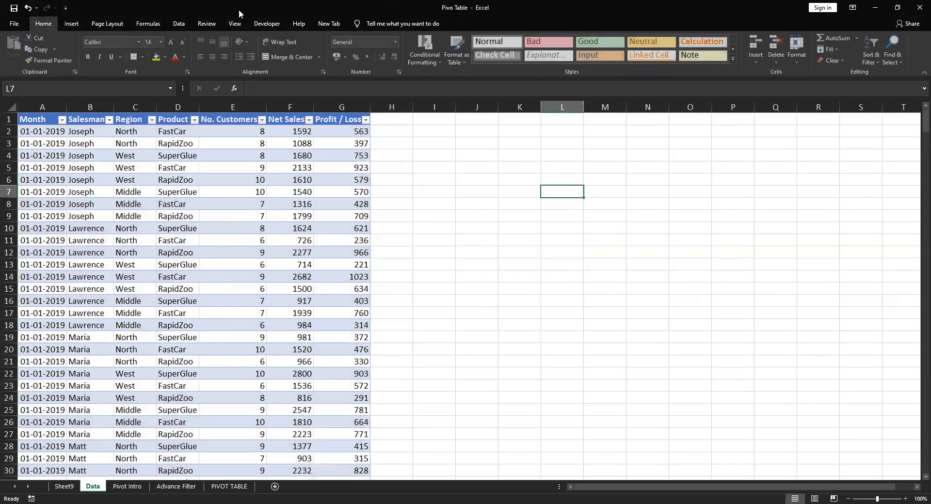
{"action": "left_click", "coordinate": [71, 23]}
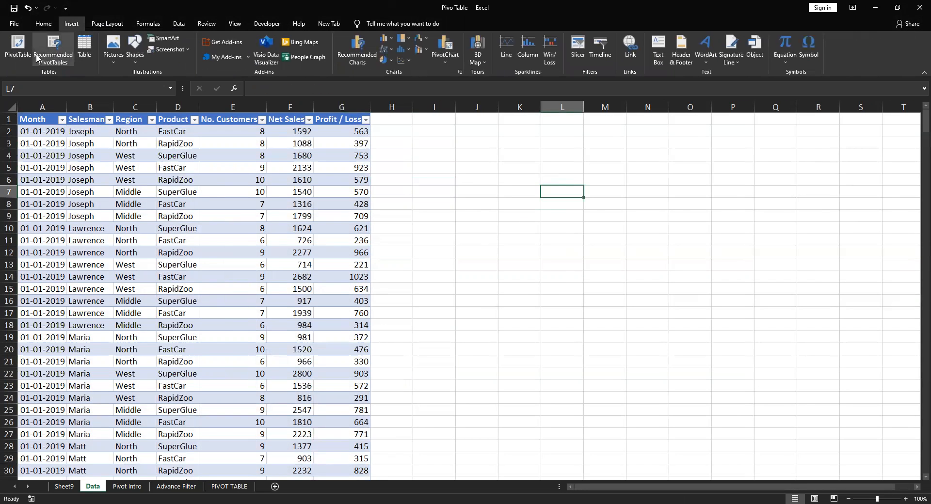
{"action": "left_click", "coordinate": [18, 48]}
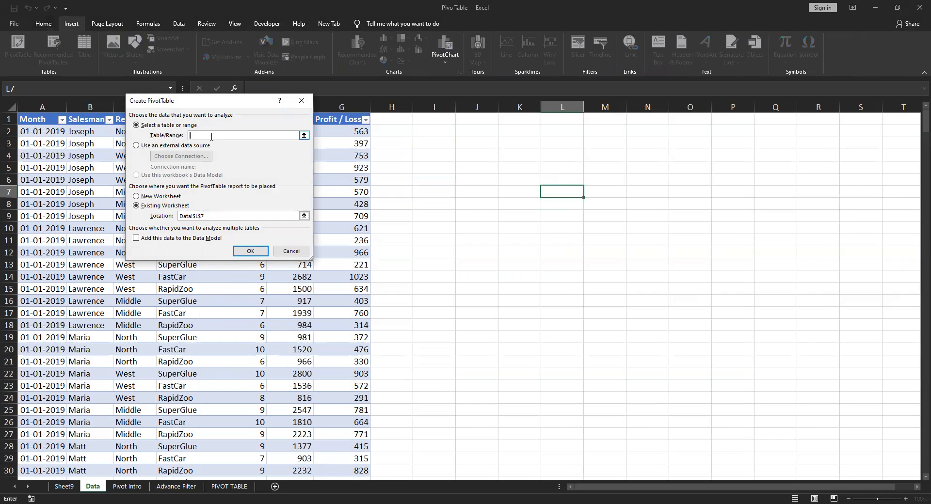
{"action": "key", "text": "F3"}
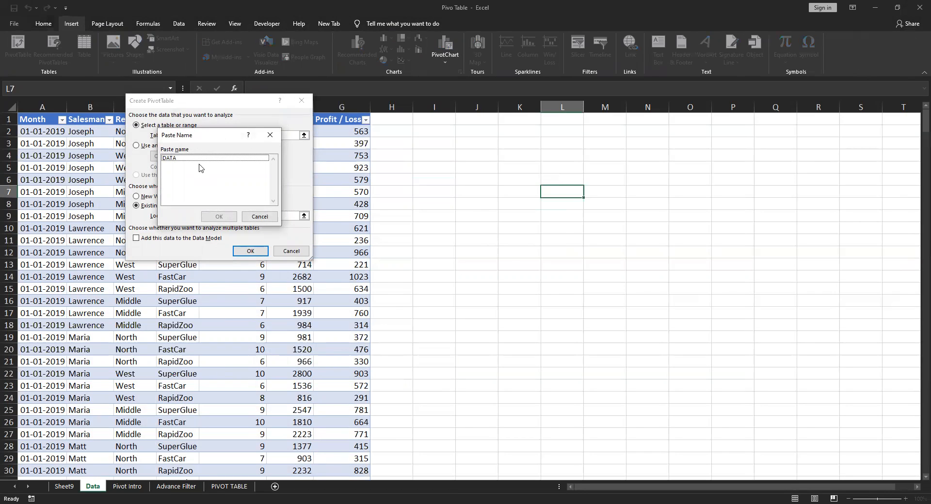
{"action": "key", "text": "Escape"}
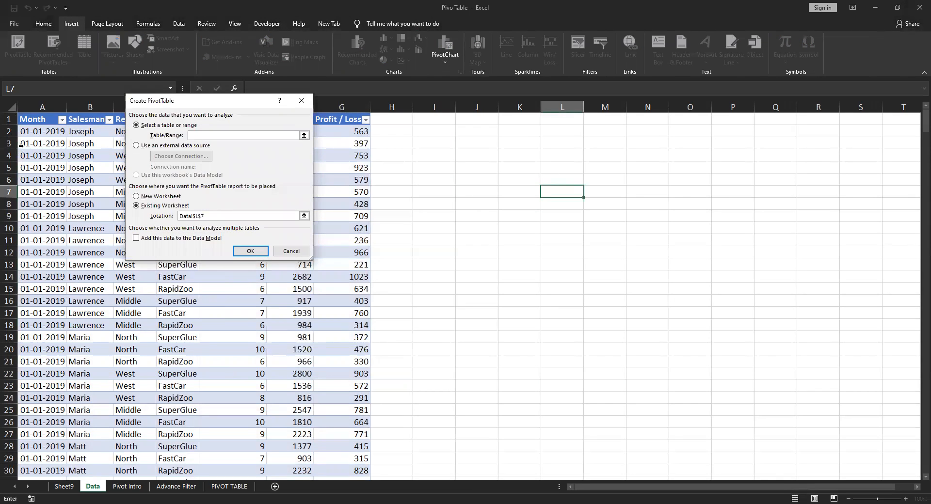
{"action": "left_click", "coordinate": [36, 117]}
{"action": "key", "text": "ctrl+shift+Right"}
{"action": "key", "text": "ctrl+shift+Down"}
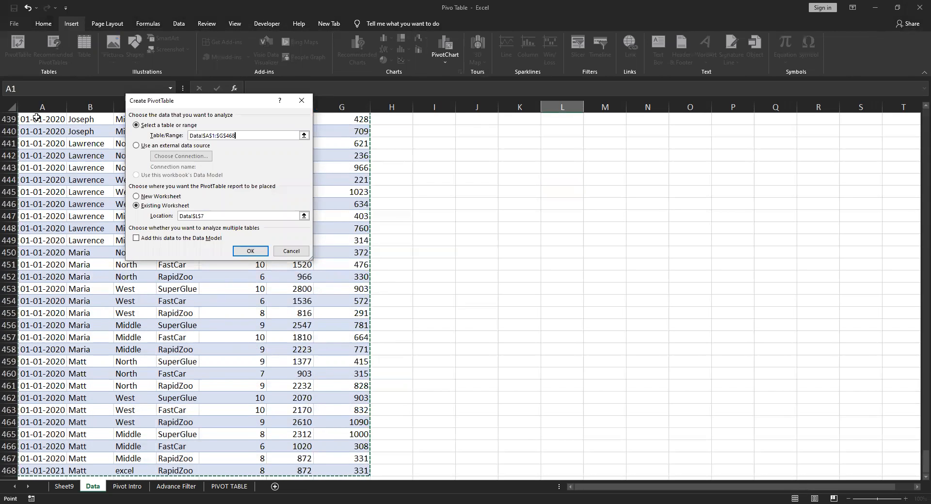
{"action": "key", "text": "BackSpace"}
{"action": "key", "text": "BackSpace"}
{"action": "key", "text": "BackSpace"}
{"action": "key", "text": "BackSpace"}
{"action": "key", "text": "BackSpace"}
{"action": "key", "text": "BackSpace"}
{"action": "key", "text": "BackSpace"}
{"action": "key", "text": "BackSpace"}
{"action": "key", "text": "BackSpace"}
{"action": "key", "text": "BackSpace"}
{"action": "key", "text": "BackSpace"}
{"action": "key", "text": "BackSpace"}
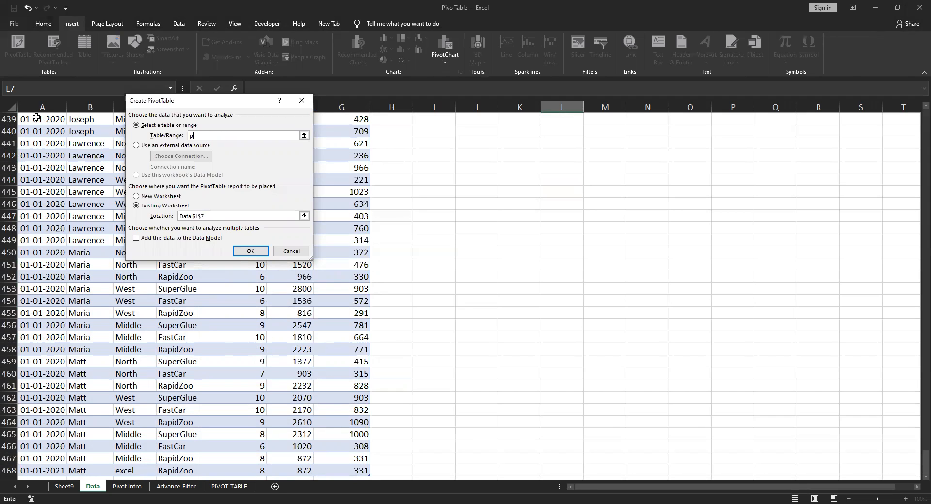
{"action": "key", "text": "Escape"}
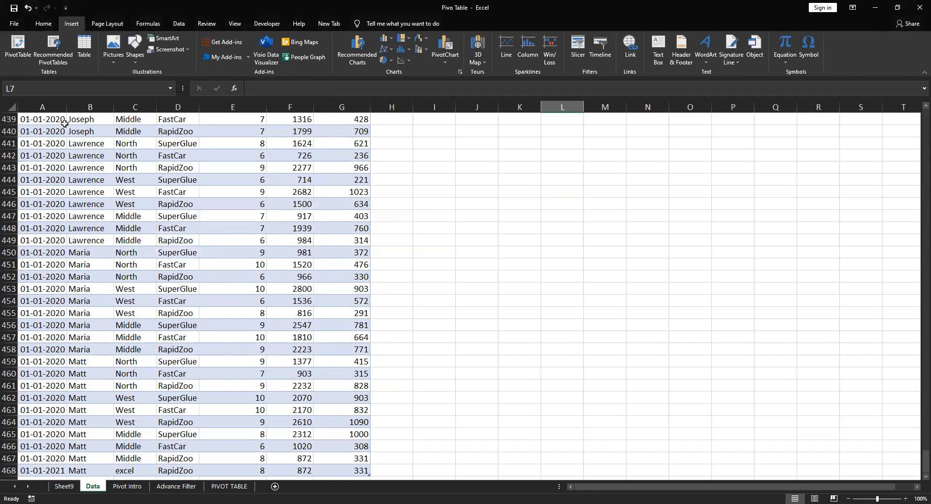
Check the name of the sales table on the Data sheet and look at the Pivot Intro notes
{"action": "left_click", "coordinate": [197, 203]}
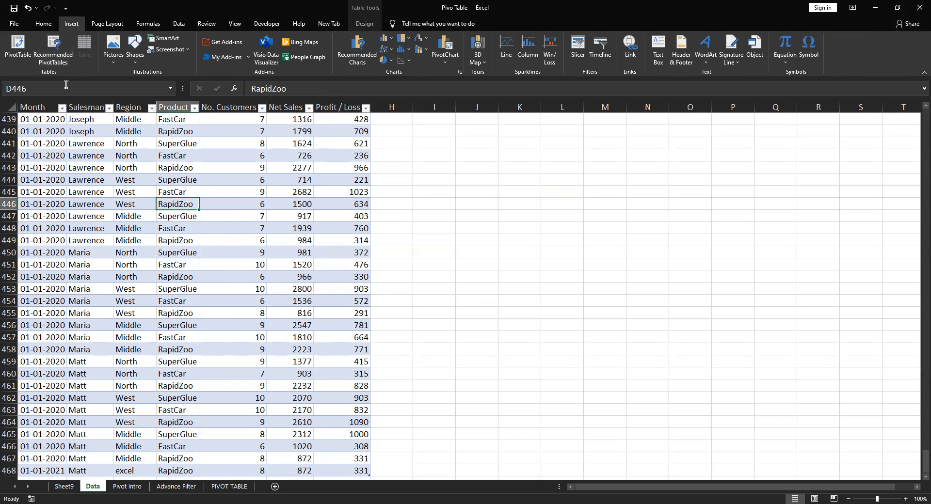
{"action": "left_click", "coordinate": [364, 23]}
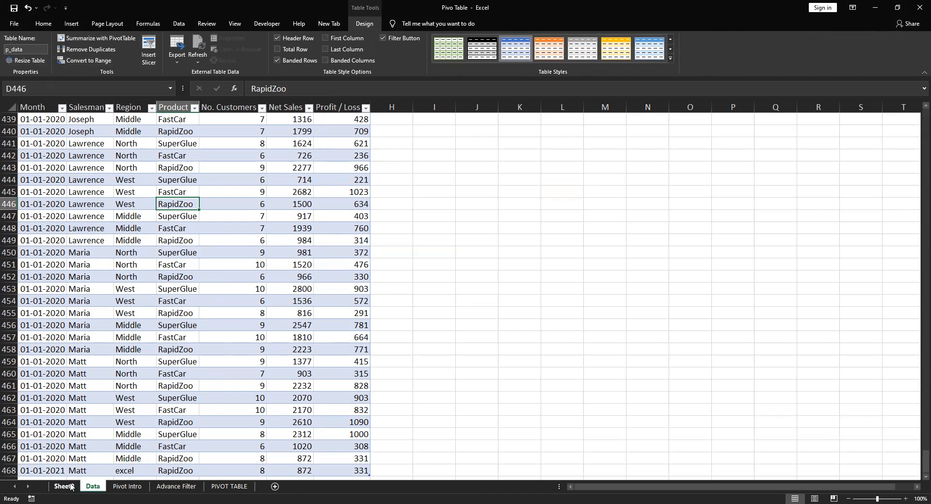
{"action": "left_click", "coordinate": [127, 487]}
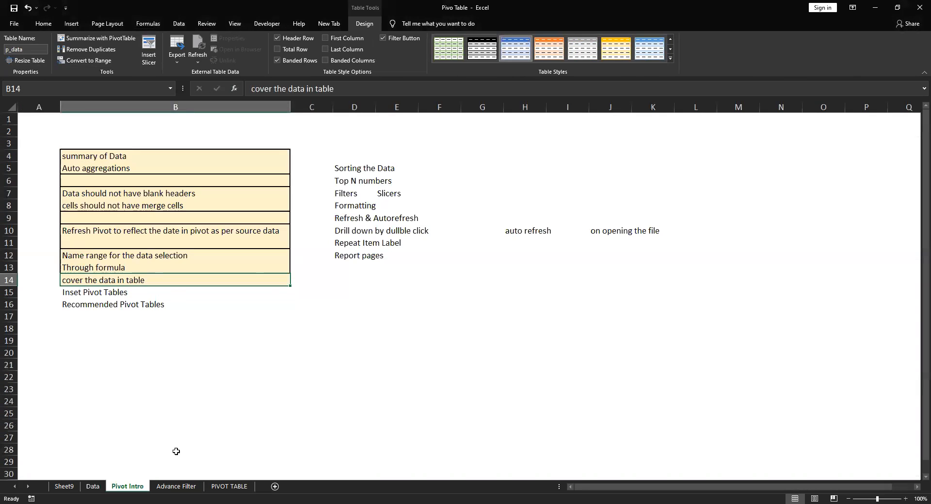
{"action": "left_click", "coordinate": [383, 326]}
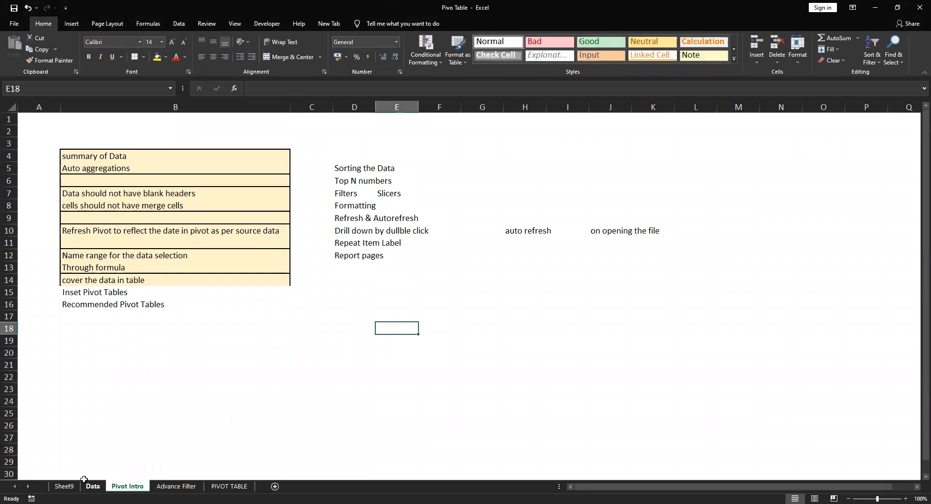
Try to create a pivot table from p_table at cell E4 of the PIVOT TABLE sheet
{"action": "left_click", "coordinate": [237, 487]}
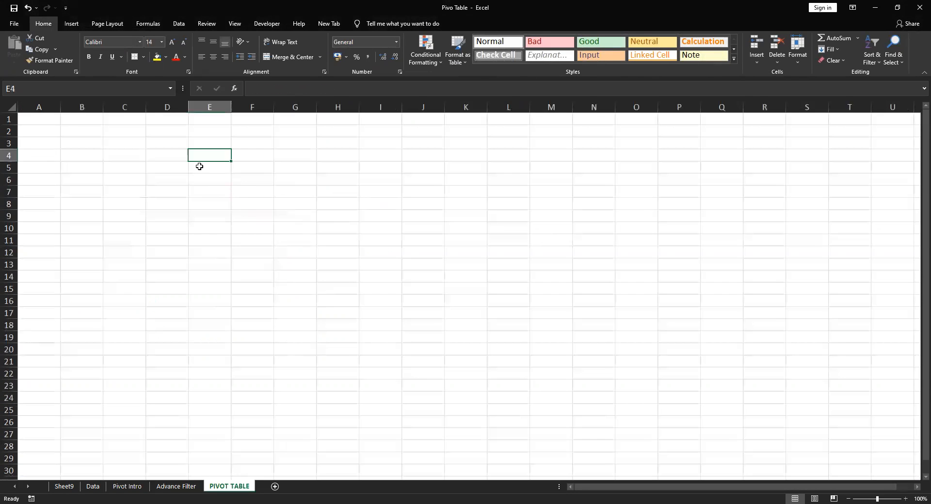
{"action": "left_click", "coordinate": [71, 23]}
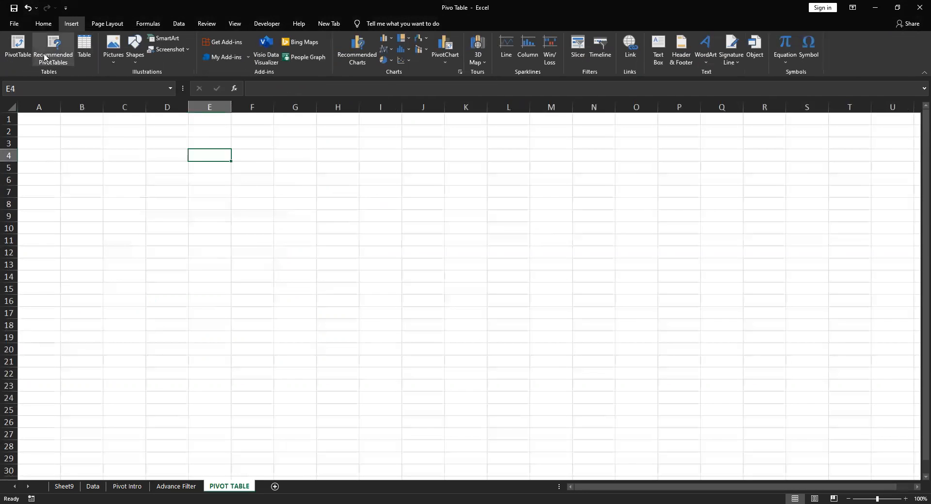
{"action": "left_click", "coordinate": [18, 46]}
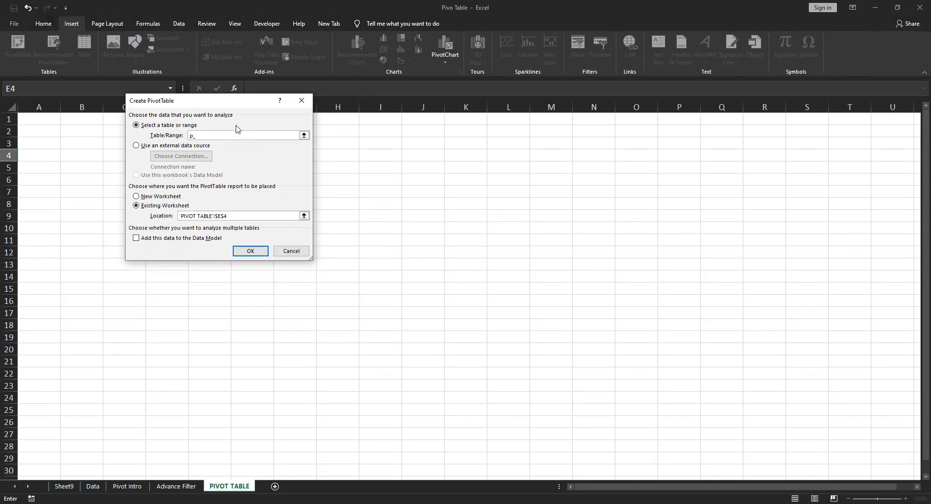
{"action": "key", "text": "Return"}
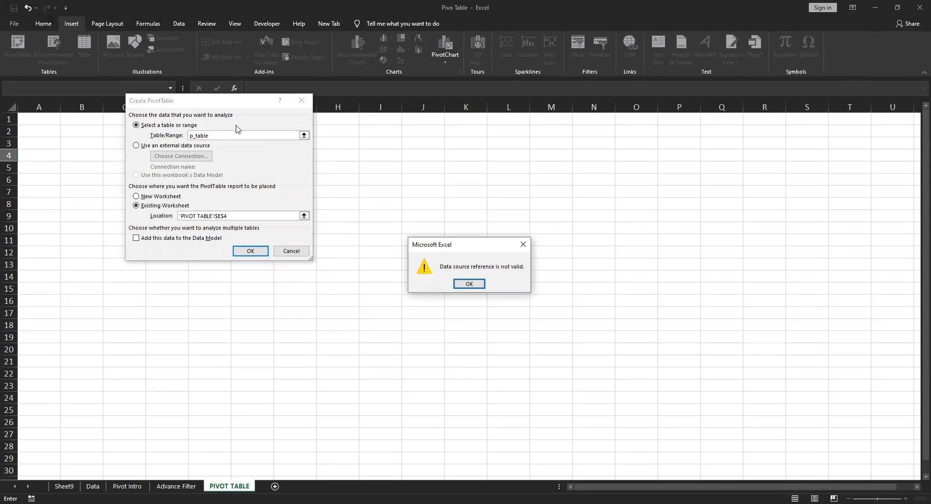
{"action": "key", "text": "Escape"}
{"action": "key", "text": "Escape"}
Create a pivot table from the table P_Data at cell E4 of the PIVOT TABLE sheet, summing Net Sales with Region as rows
{"action": "left_click", "coordinate": [92, 487]}
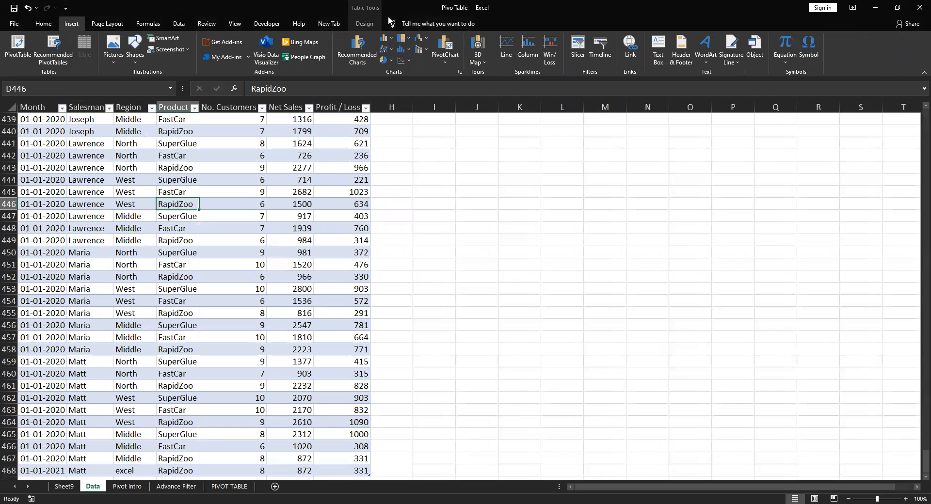
{"action": "left_click", "coordinate": [365, 23]}
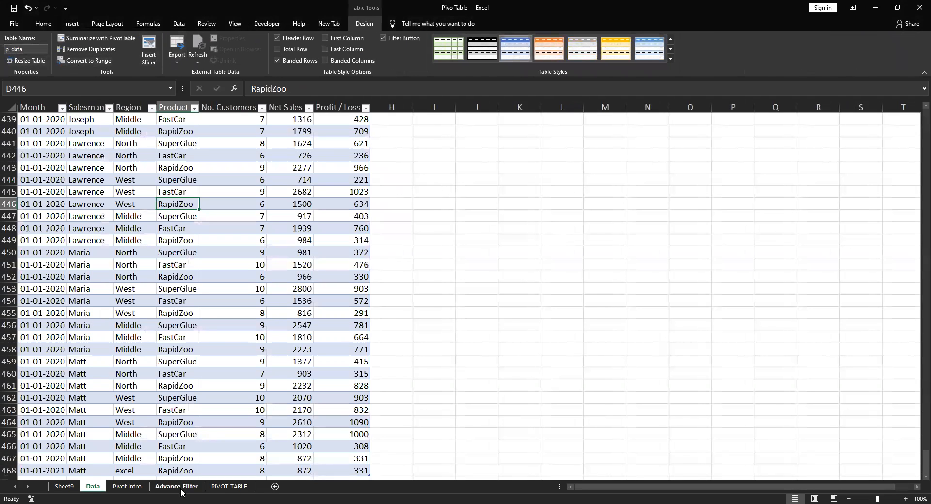
{"action": "left_click", "coordinate": [229, 486]}
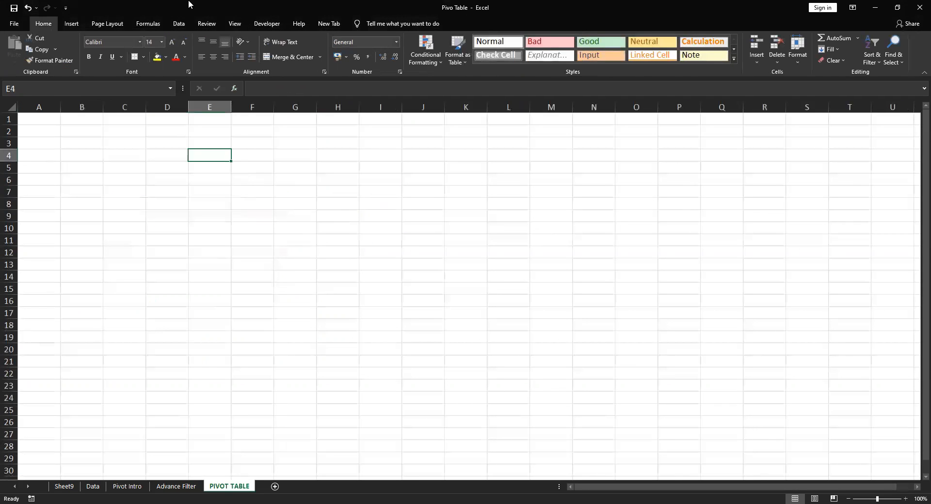
{"action": "left_click", "coordinate": [71, 23]}
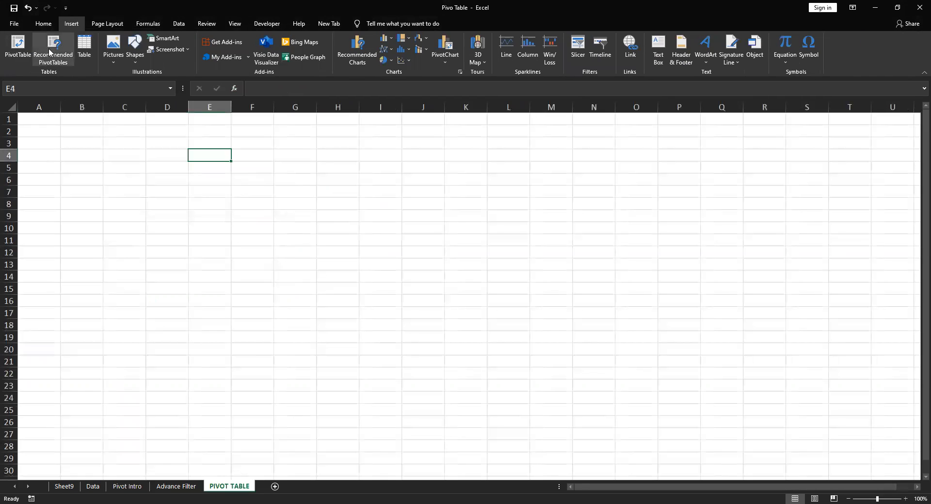
{"action": "left_click", "coordinate": [19, 48]}
{"action": "type", "text": "P_Data"}
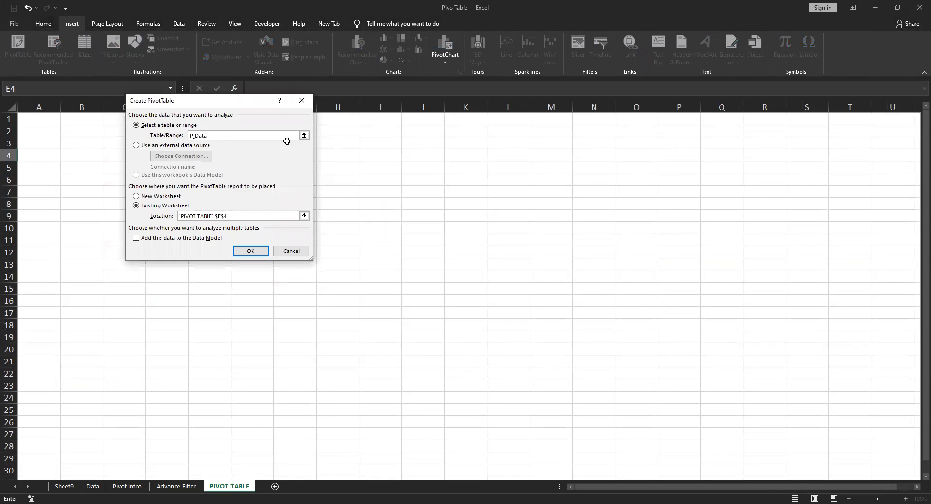
{"action": "key", "text": "Return"}
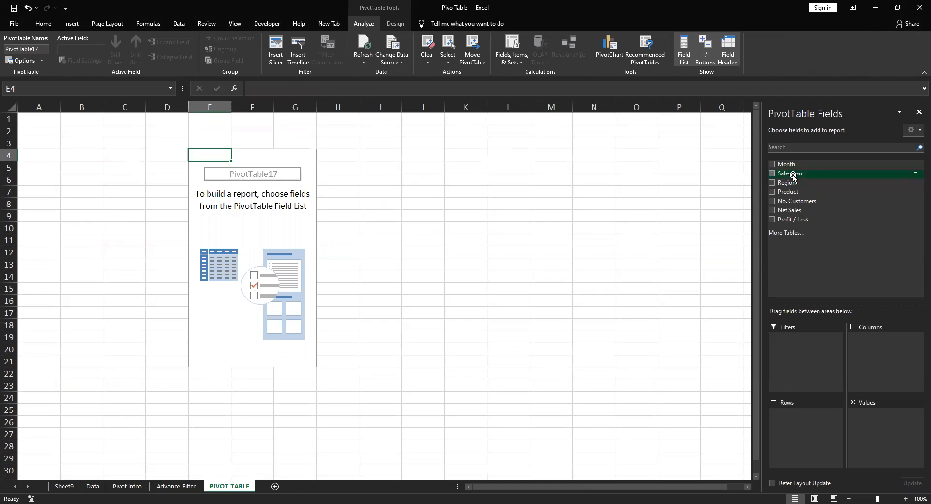
{"action": "left_click_drag", "start_coordinate": [791, 182], "coordinate": [793, 422]}
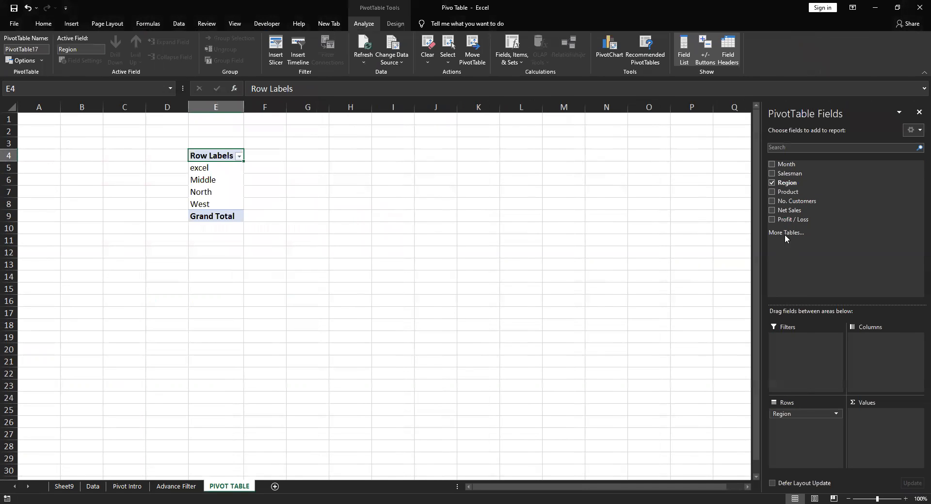
{"action": "left_click_drag", "start_coordinate": [792, 210], "coordinate": [887, 437]}
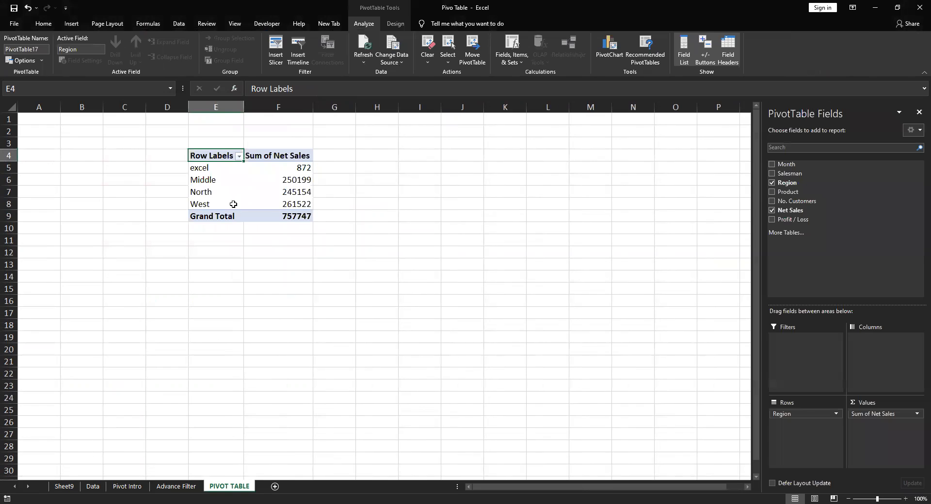
Copy the last sales record, row 468 of the Data sheet, into row 469 directly below the table
{"action": "left_click", "coordinate": [92, 487]}
{"action": "left_click", "coordinate": [143, 267]}
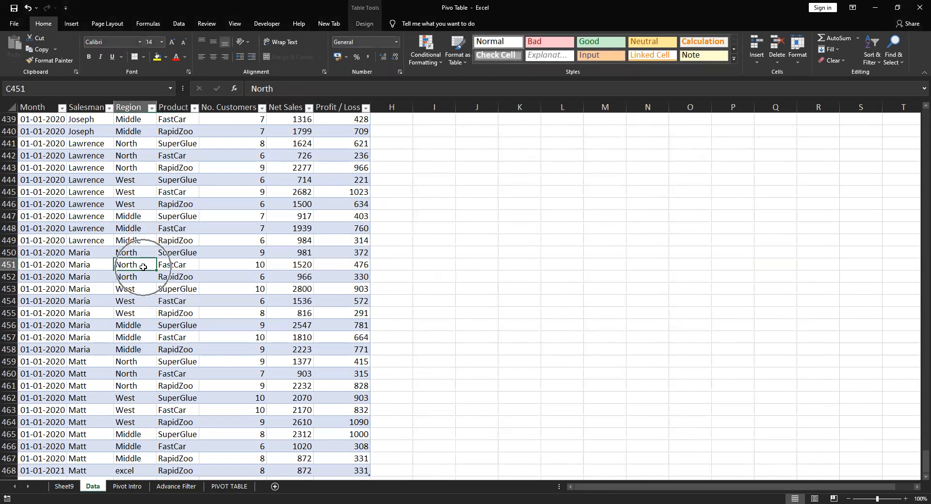
{"action": "left_click", "coordinate": [45, 219]}
{"action": "key", "text": "ctrl+Down"}
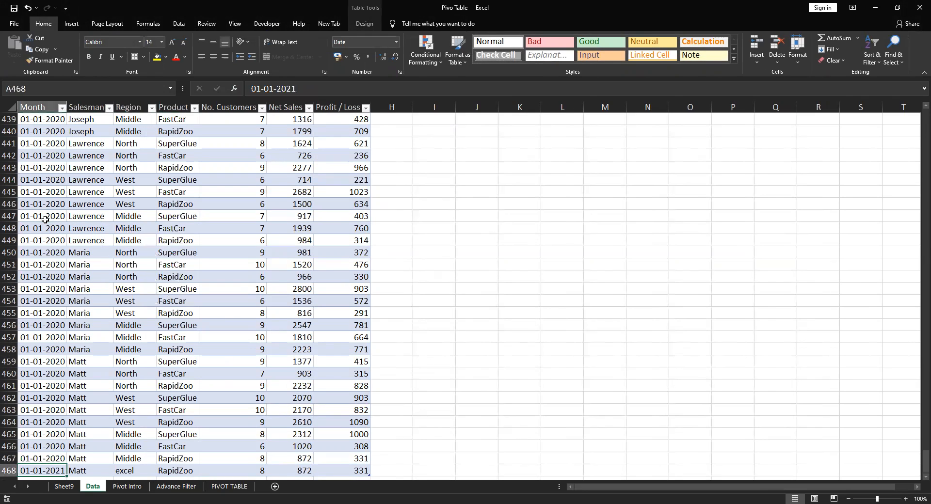
{"action": "key", "text": "shift+Right"}
{"action": "key", "text": "shift+Right"}
{"action": "key", "text": "shift+Right"}
{"action": "key", "text": "shift+Right"}
{"action": "key", "text": "shift+Right"}
{"action": "key", "text": "shift+Right"}
{"action": "key", "text": "shift+Right"}
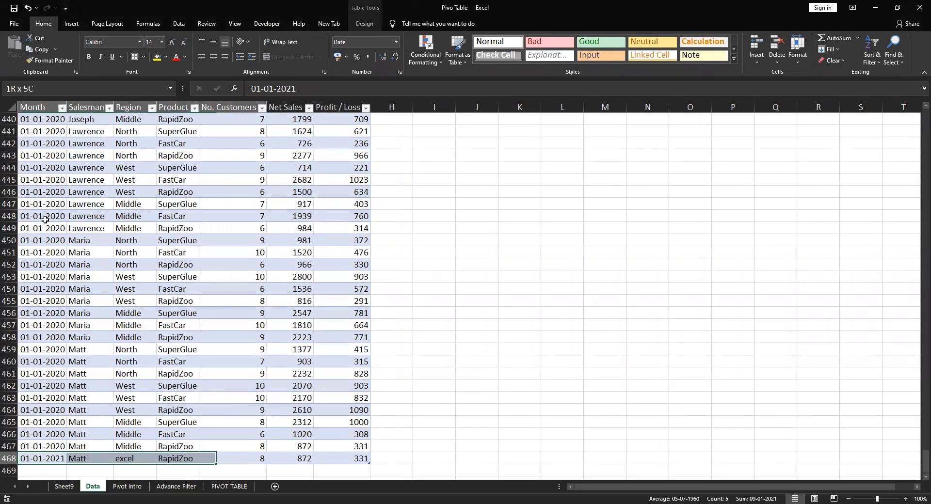
{"action": "key", "text": "shift+Left"}
{"action": "key", "text": "ctrl+c"}
{"action": "key", "text": "Down"}
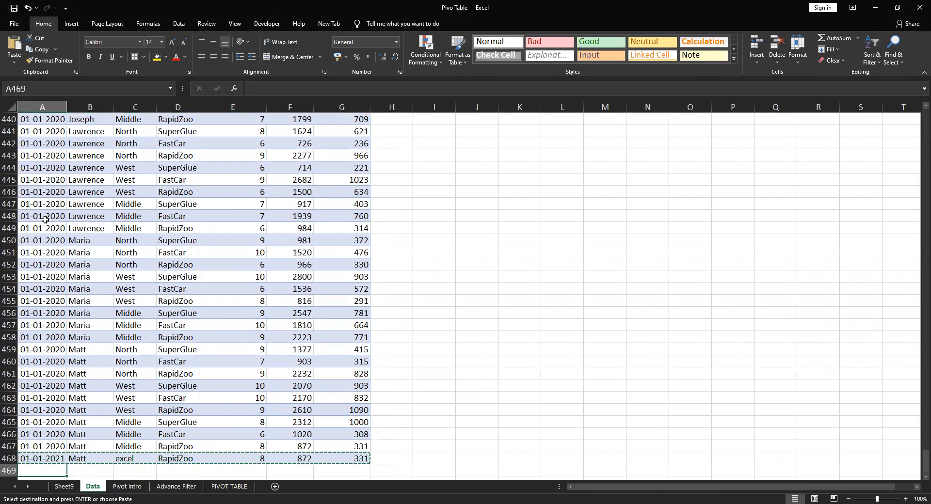
{"action": "key", "text": "Return"}
Change the Region of the new record in row 469 to vba
{"action": "key", "text": "Right"}
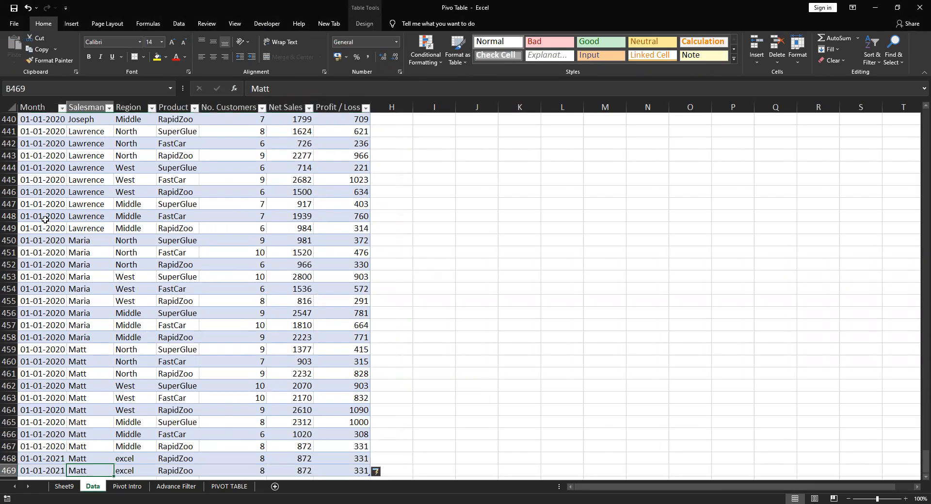
{"action": "key", "text": "Right"}
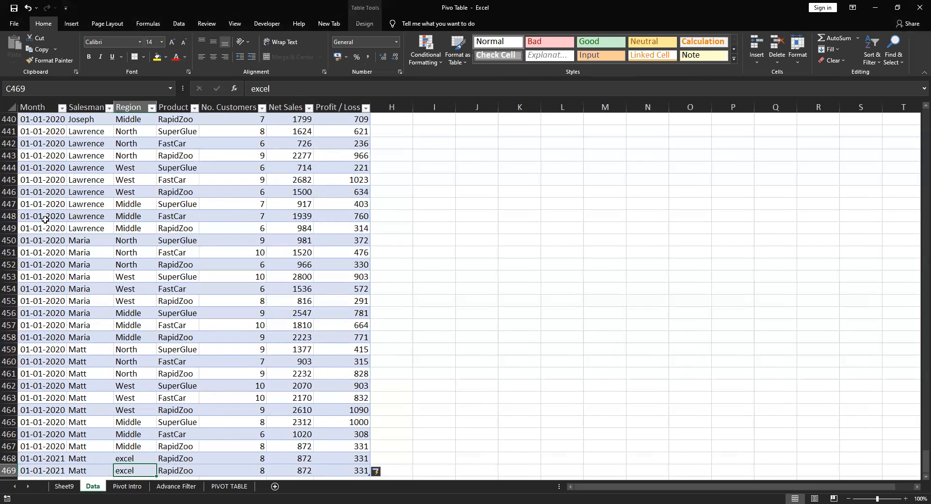
{"action": "type", "text": "vbc"}
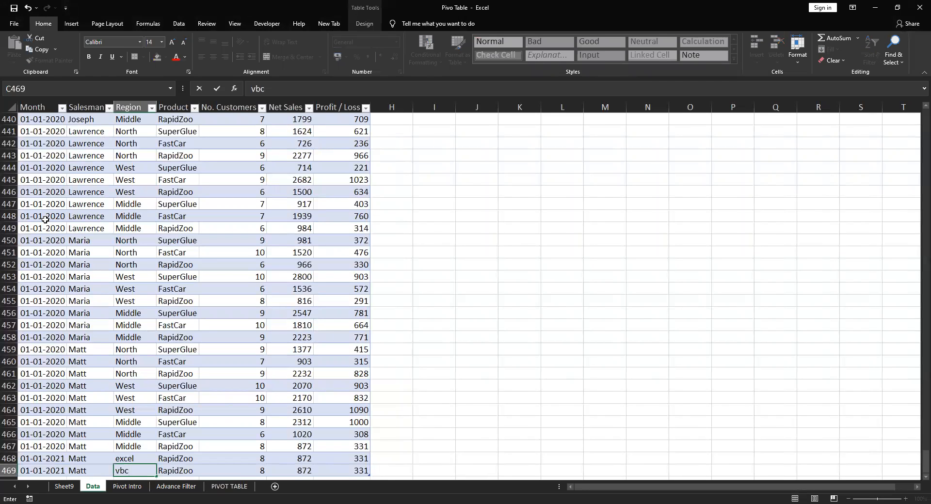
{"action": "key", "text": "Return"}
Refresh the pivot table on the PIVOT TABLE sheet to include the added sales record
{"action": "key", "text": "ctrl+Page_Down"}
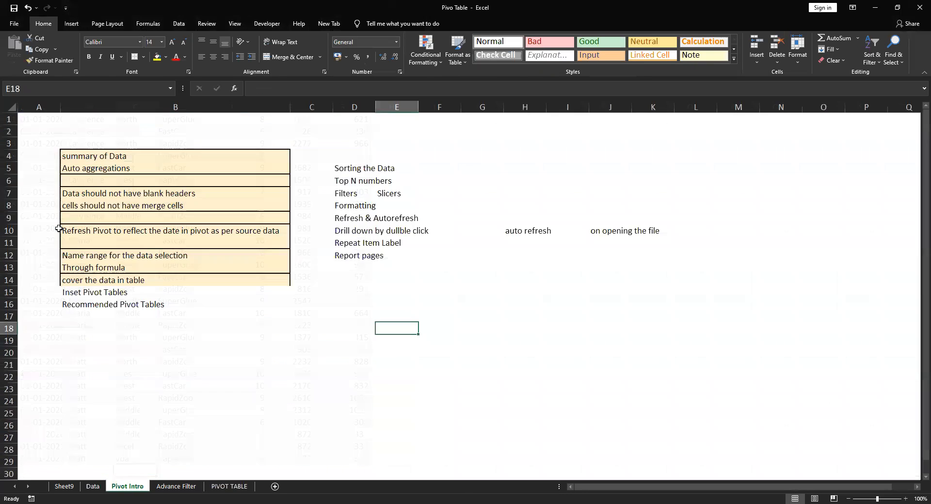
{"action": "key", "text": "ctrl+Page_Down"}
{"action": "key", "text": "ctrl+Page_Down"}
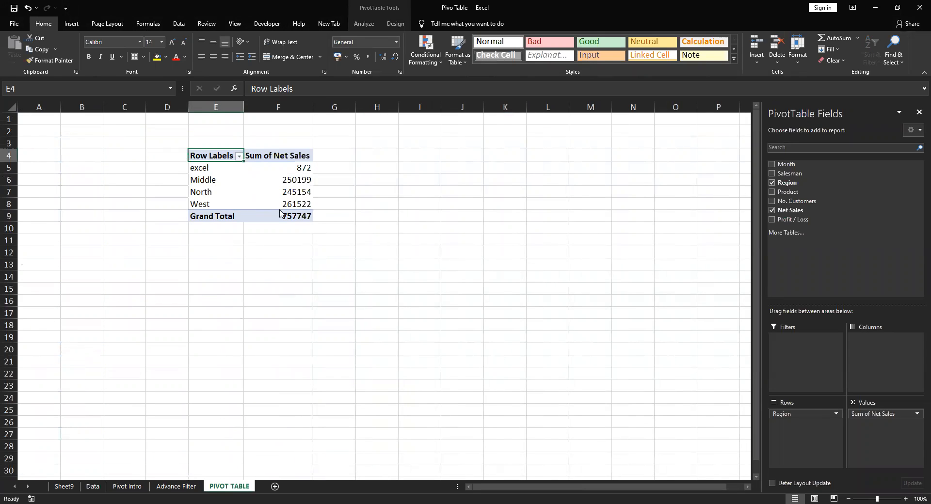
{"action": "right_click", "coordinate": [242, 180]}
{"action": "left_click", "coordinate": [280, 210]}
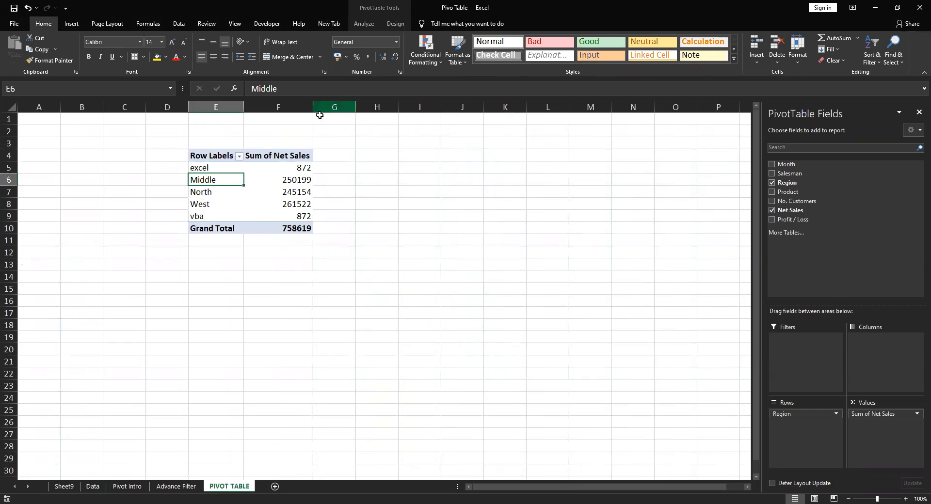
Review the pivot table's data source setting, accept P_Data as its table, and view the Data sheet
{"action": "left_click", "coordinate": [303, 167]}
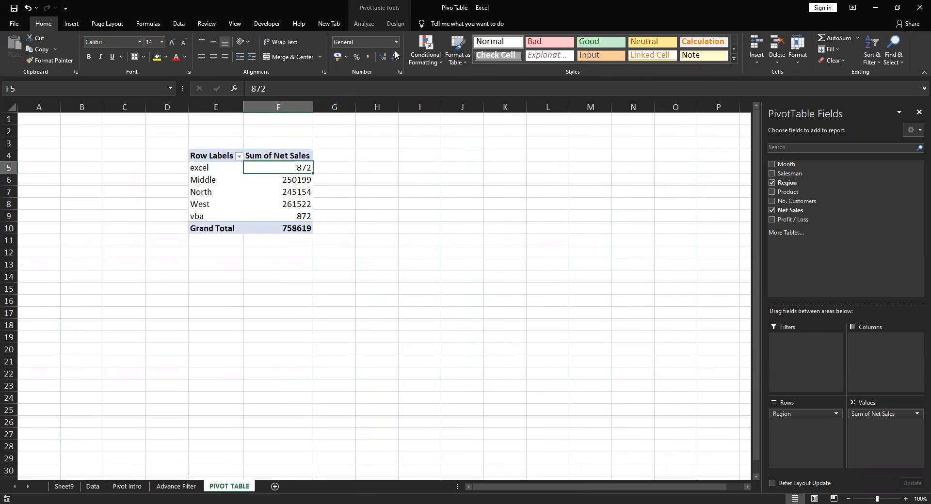
{"action": "left_click", "coordinate": [369, 23]}
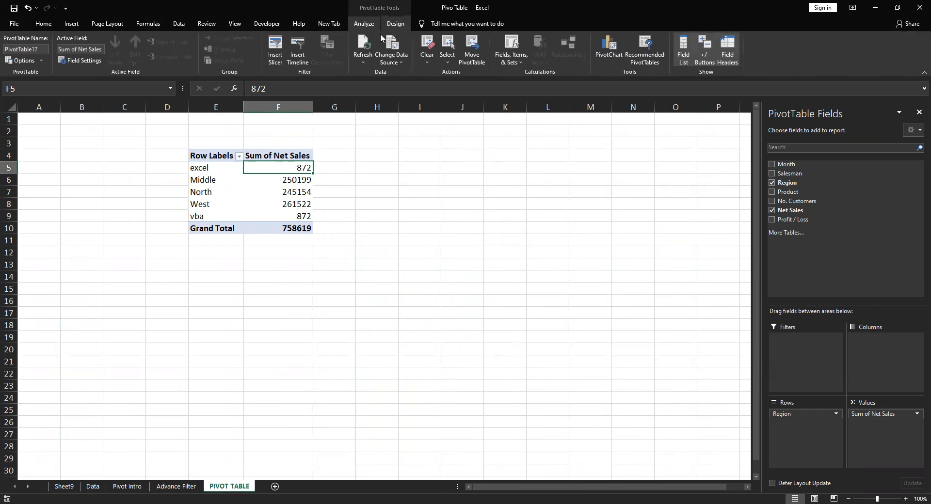
{"action": "left_click", "coordinate": [401, 69]}
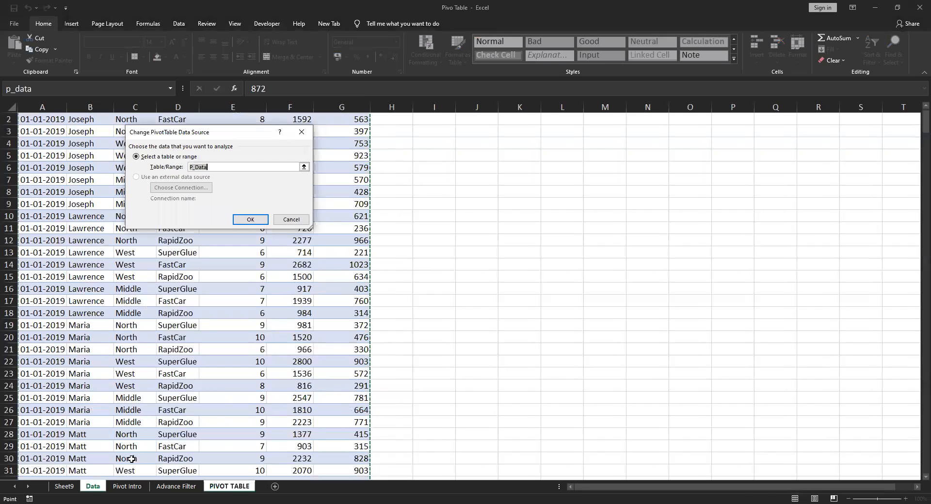
{"action": "key", "text": "Return"}
{"action": "left_click", "coordinate": [91, 488]}
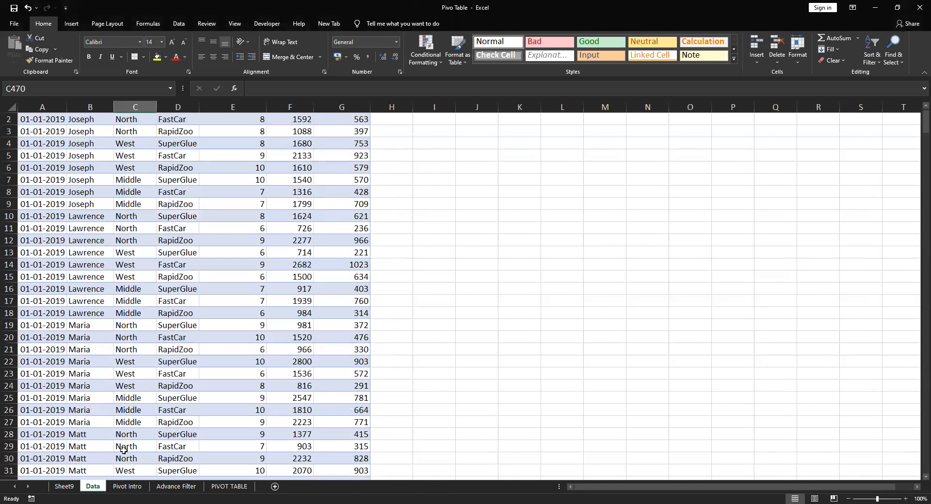
Fill the notes "cover the data in table" and "Inset Pivot Tables" in B14:B15 of the Pivot Intro sheet with standard green
{"action": "left_click", "coordinate": [125, 486]}
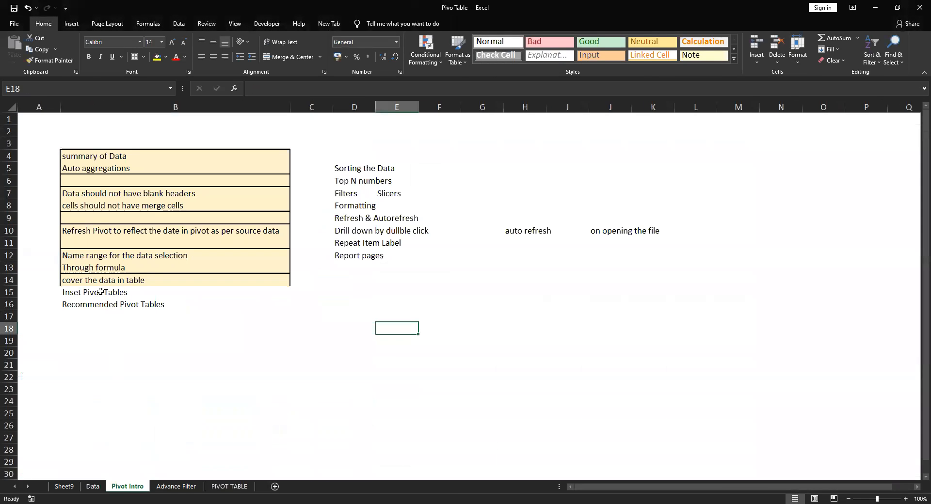
{"action": "left_click", "coordinate": [83, 291]}
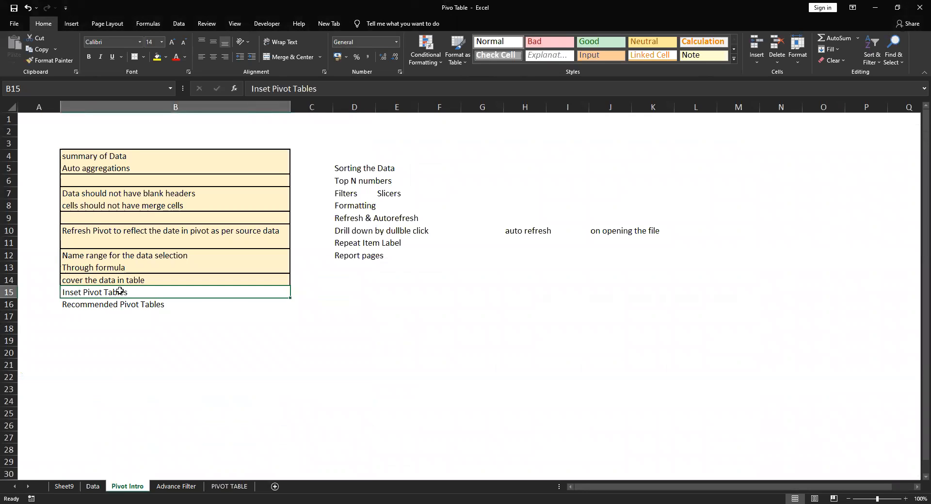
{"action": "left_click_drag", "start_coordinate": [118, 279], "coordinate": [118, 292]}
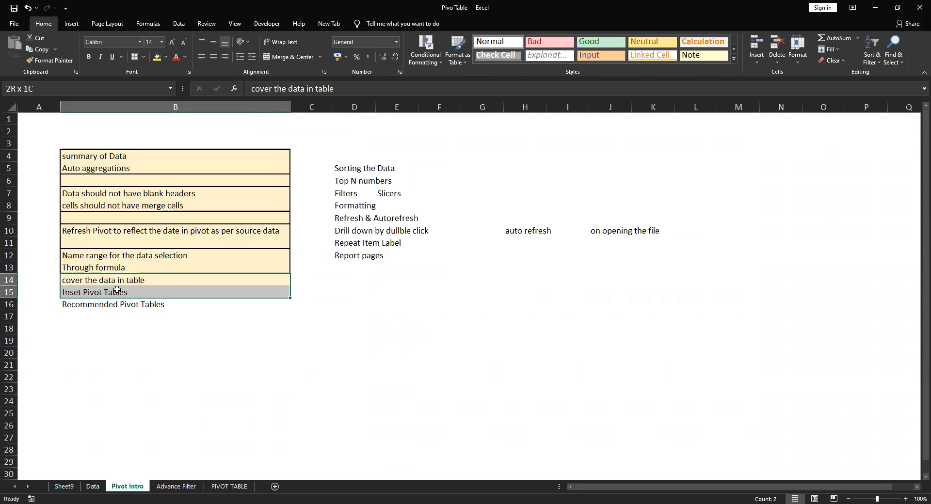
{"action": "left_click", "coordinate": [69, 25]}
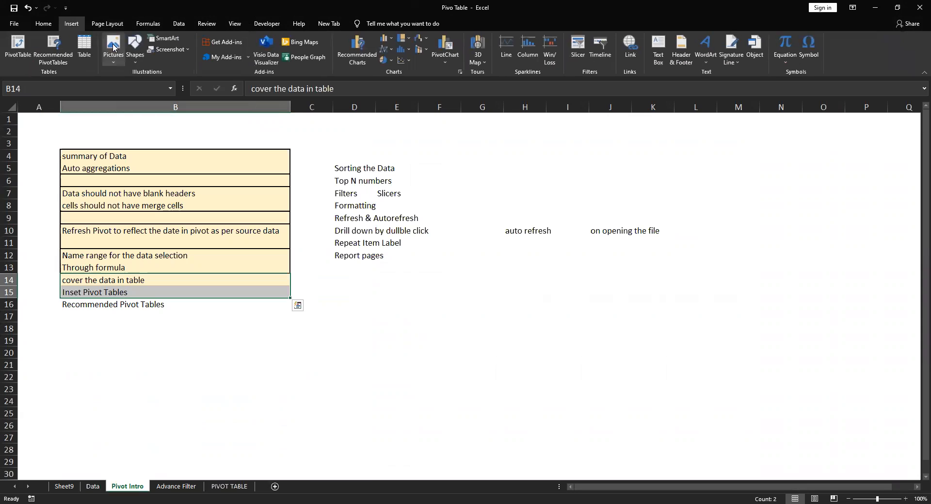
{"action": "left_click", "coordinate": [45, 25]}
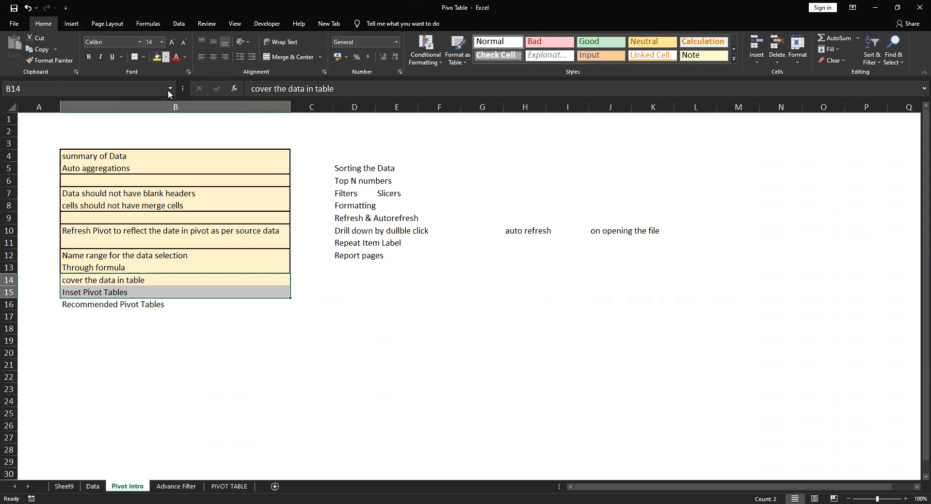
{"action": "left_click", "coordinate": [166, 57]}
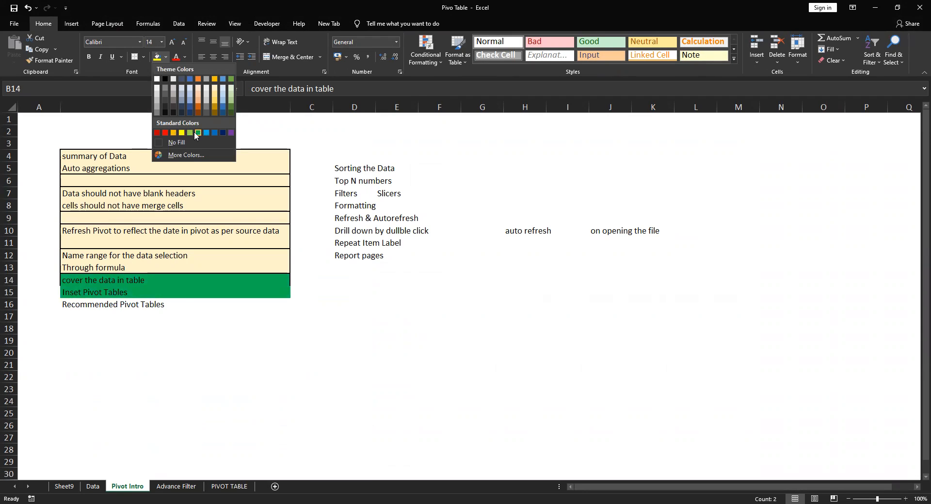
{"action": "left_click", "coordinate": [196, 133]}
{"action": "left_click", "coordinate": [128, 293]}
Try to reword "cover" as "convert" in the note in cell B14
{"action": "left_click", "coordinate": [131, 281]}
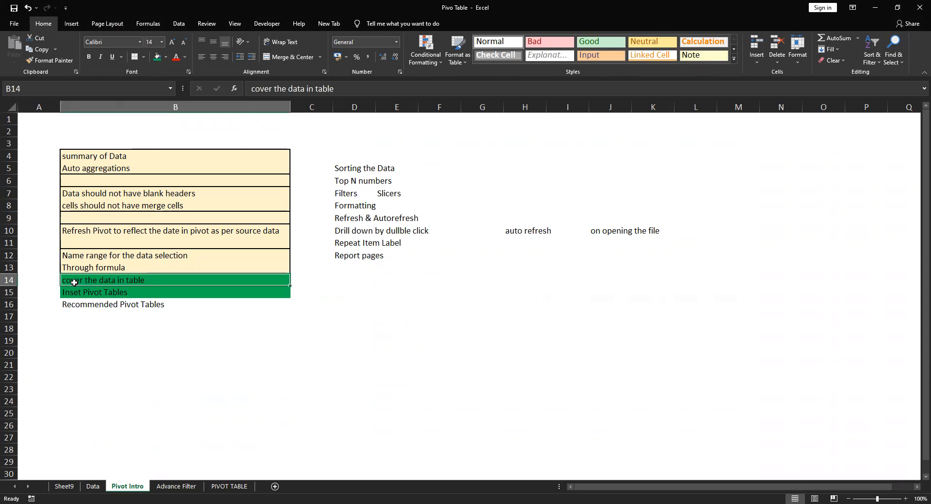
{"action": "double_click", "coordinate": [76, 282]}
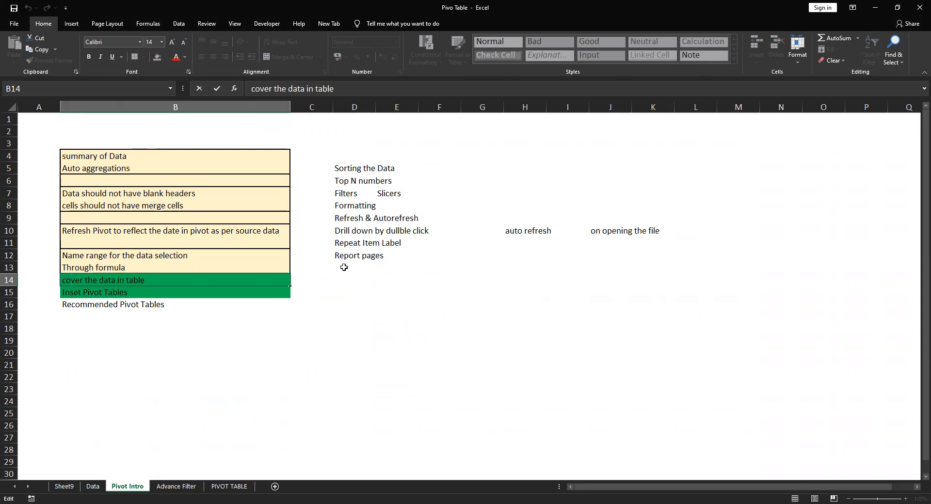
{"action": "type", "text": "nvert"}
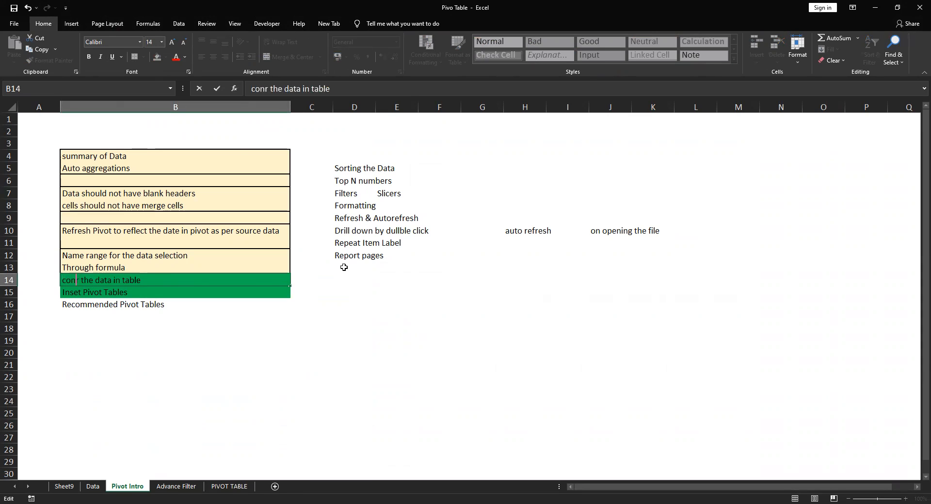
{"action": "key", "text": "Return"}
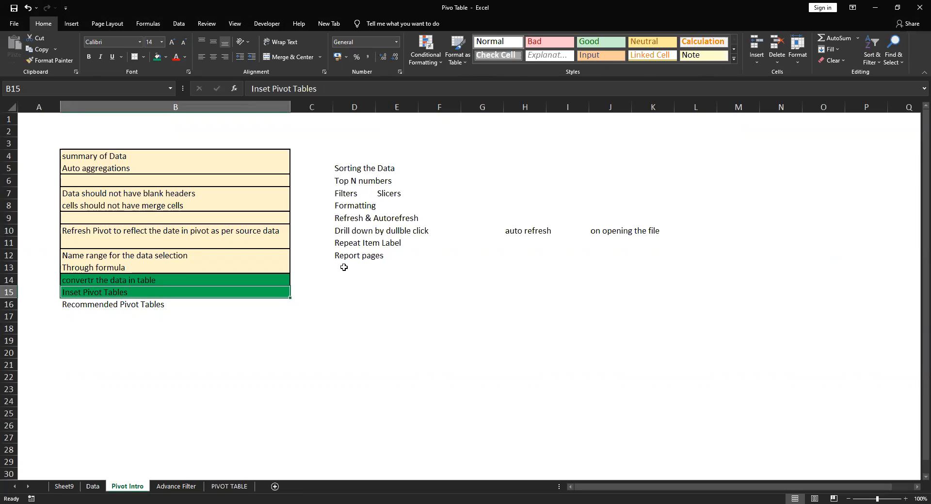
Undo the text edit in cell B14 and the green fill of cells B14:B15
{"action": "key", "text": "Down"}
{"action": "key", "text": "Up"}
{"action": "key", "text": "Up"}
{"action": "key", "text": "Up"}
{"action": "key", "text": "Down"}
{"action": "key", "text": "Down"}
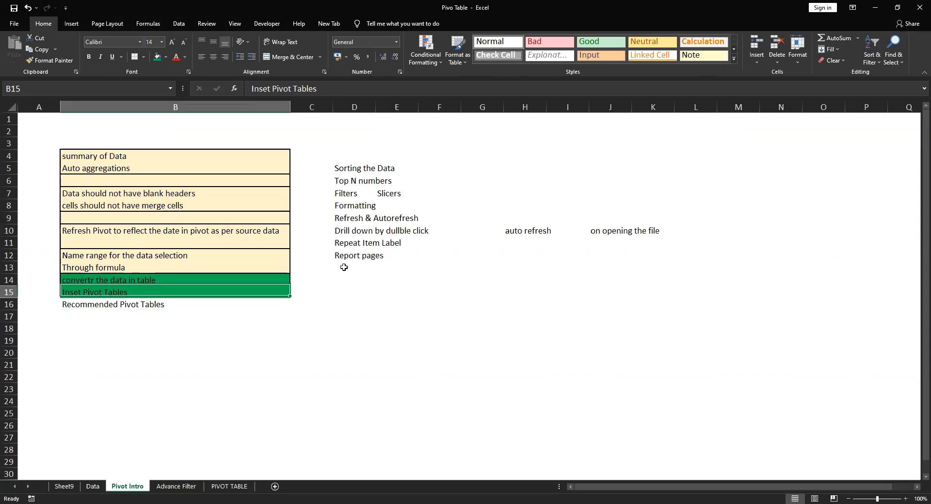
{"action": "key", "text": "Up"}
{"action": "key", "text": "Up"}
{"action": "key", "text": "shift+Down"}
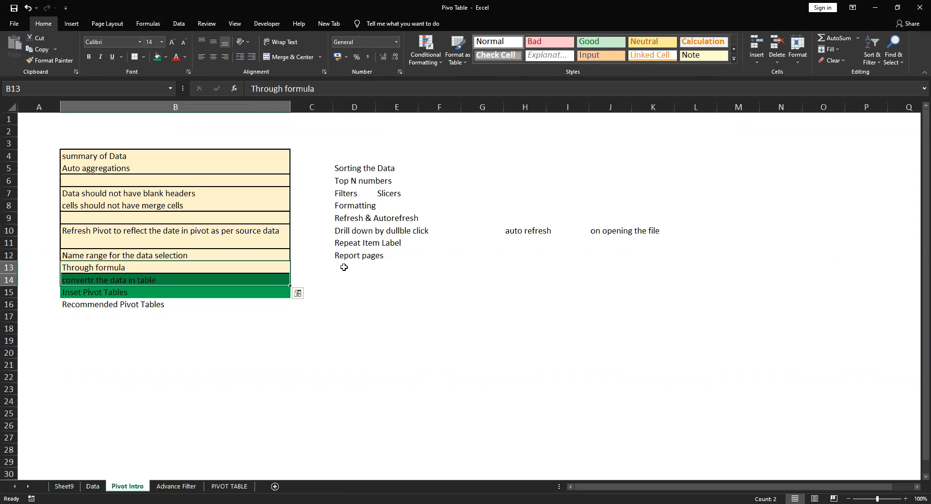
{"action": "key", "text": "ctrl+z"}
{"action": "key", "text": "ctrl+z"}
{"action": "key", "text": "ctrl+z"}
{"action": "key", "text": "ctrl+z"}
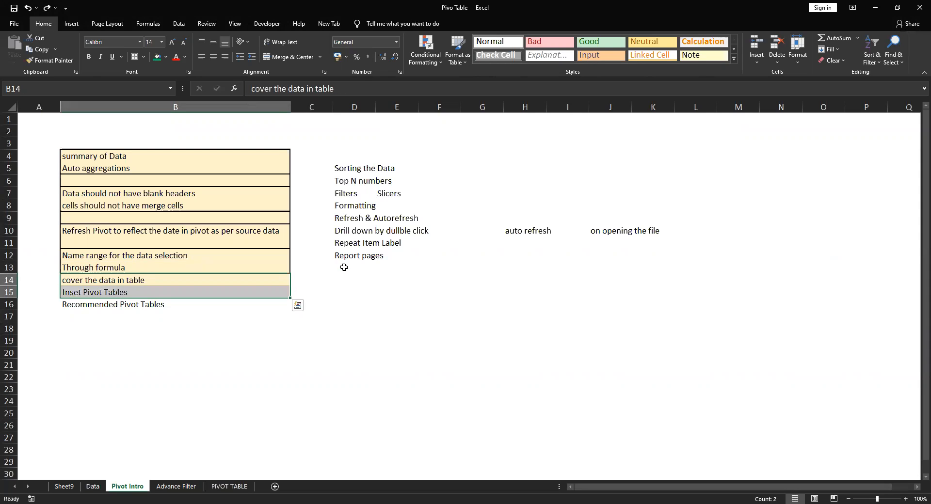
Fill the notes in cells B12:B14, from the name range note to the table note, with green
{"action": "key", "text": "shift+Down"}
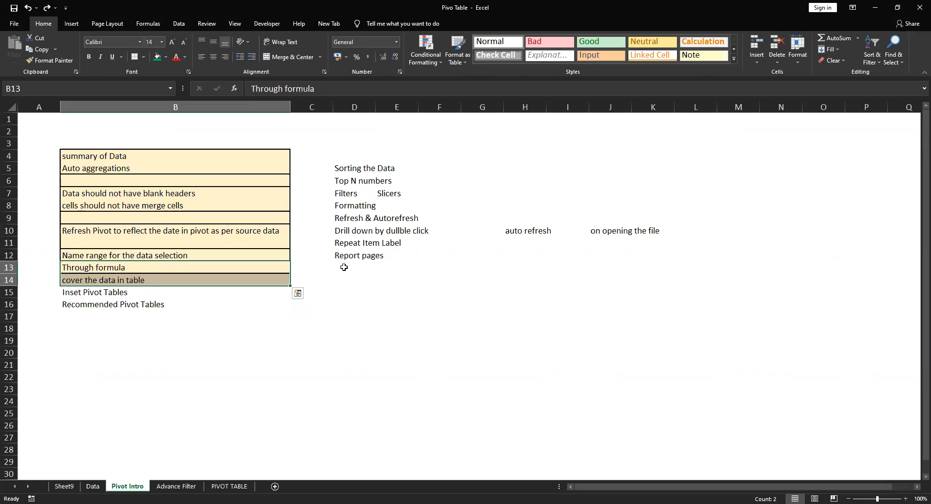
{"action": "left_click", "coordinate": [158, 57]}
{"action": "left_click", "coordinate": [172, 255]}
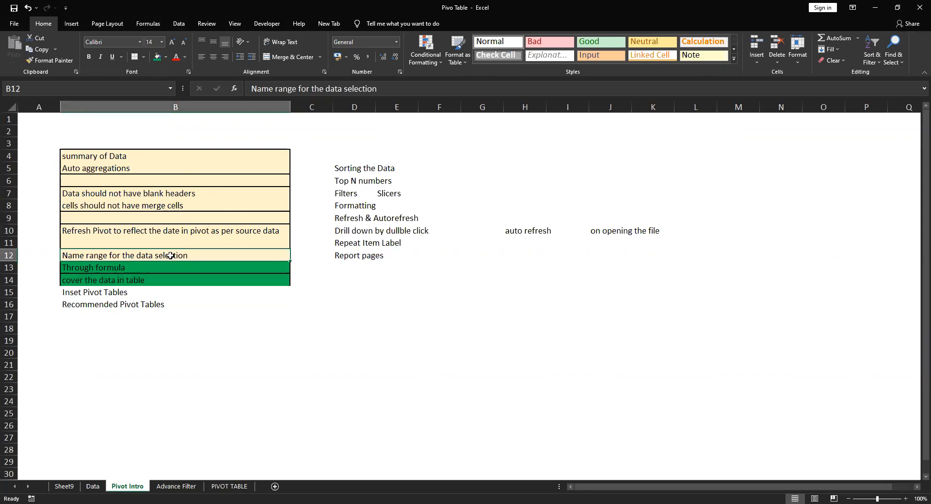
{"action": "left_click", "coordinate": [158, 57]}
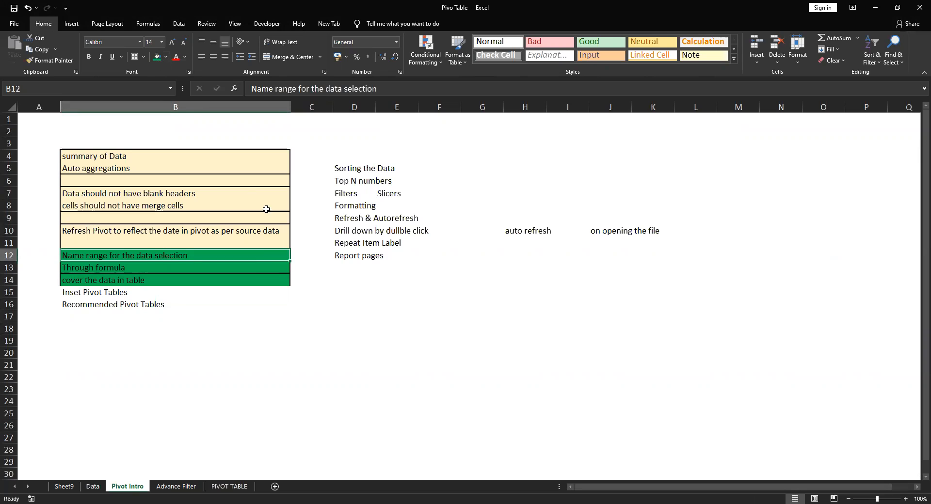
Copy the plain formatting of "Recommended Pivot Tables" in B16 onto the table note in B14, pasting formats only
{"action": "left_click", "coordinate": [218, 312]}
{"action": "left_click", "coordinate": [177, 304]}
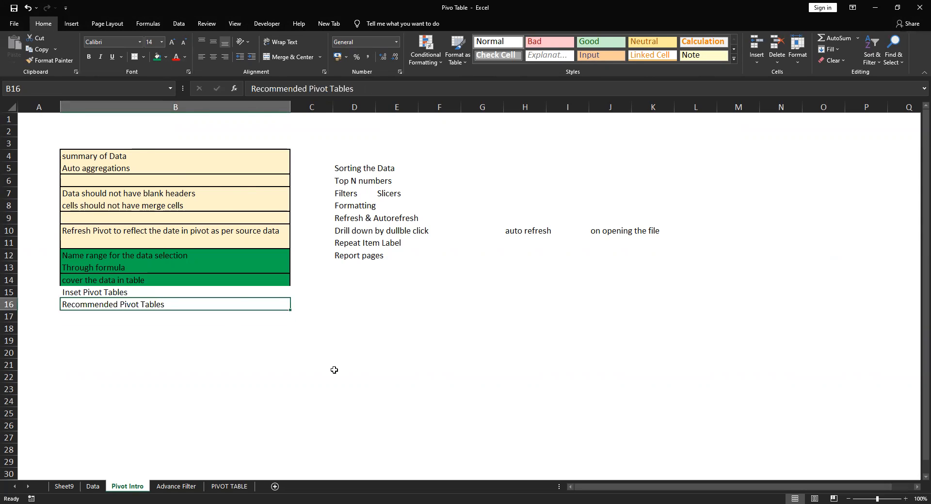
{"action": "key", "text": "ctrl+c"}
{"action": "key", "text": "Up"}
{"action": "key", "text": "Up"}
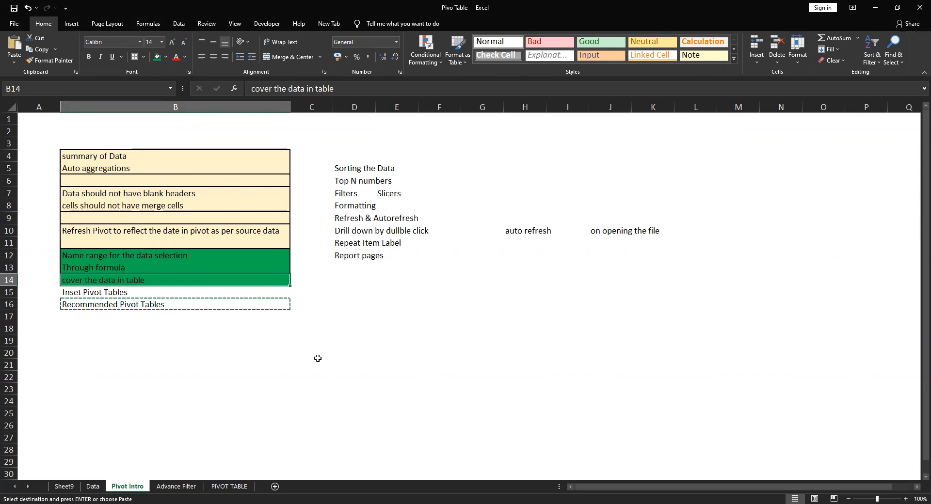
{"action": "key", "text": "ctrl+alt+v"}
{"action": "key", "text": "t"}
{"action": "key", "text": "Return"}
{"action": "key", "text": "Up"}
{"action": "key", "text": "Up"}
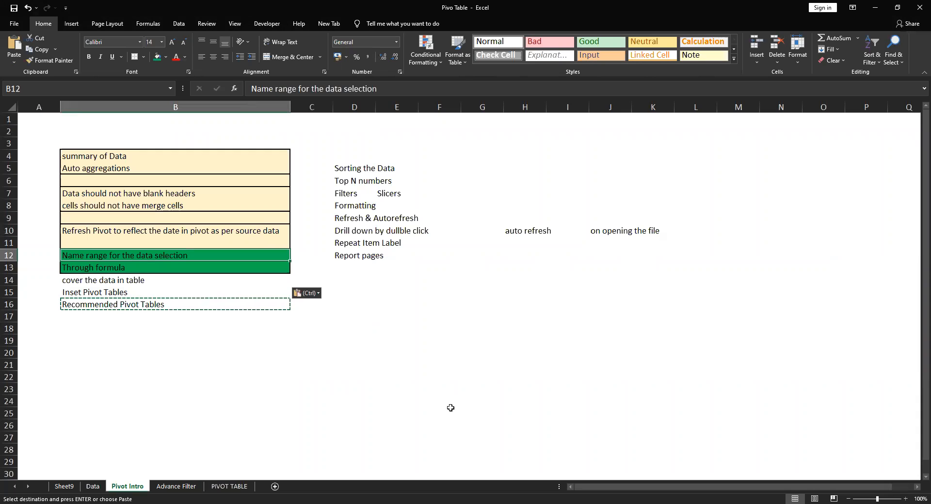
{"action": "key", "text": "Escape"}
Change the note in cell B14 to "convert the data in table"
{"action": "key", "text": "Down"}
{"action": "key", "text": "Down"}
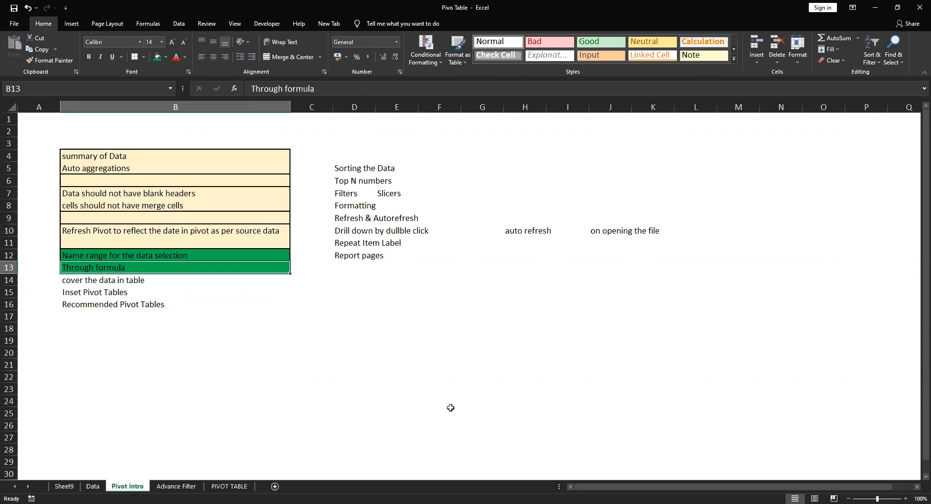
{"action": "key", "text": "F2"}
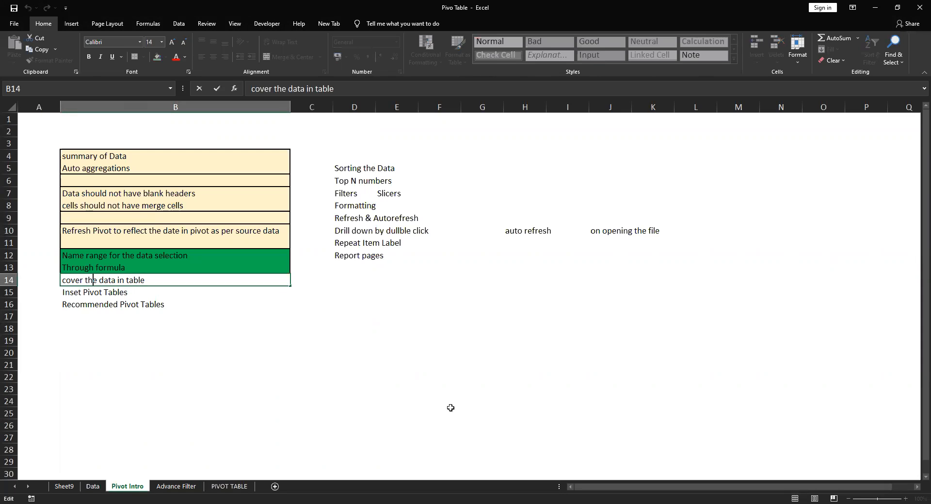
{"action": "type", "text": "nse"}
{"action": "type", "text": "t"}
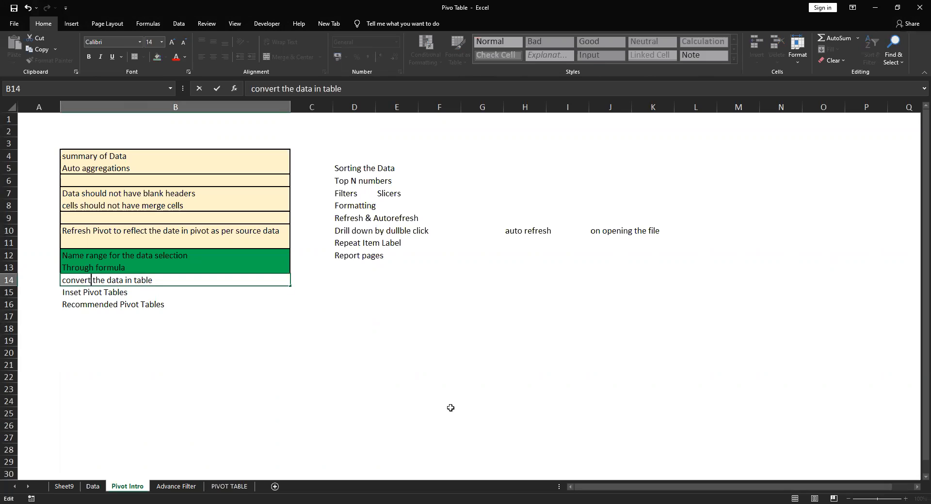
{"action": "key", "text": "Return"}
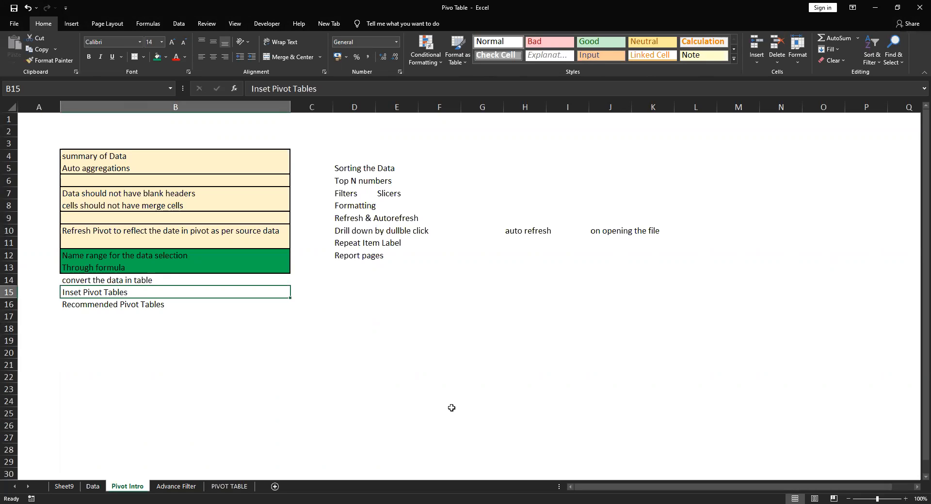
Insert a blank row above the "Inset Pivot Tables" note in row 15
{"action": "key", "text": "shift+space"}
{"action": "key", "text": "ctrl+shift+plus"}
{"action": "key", "text": "Down"}
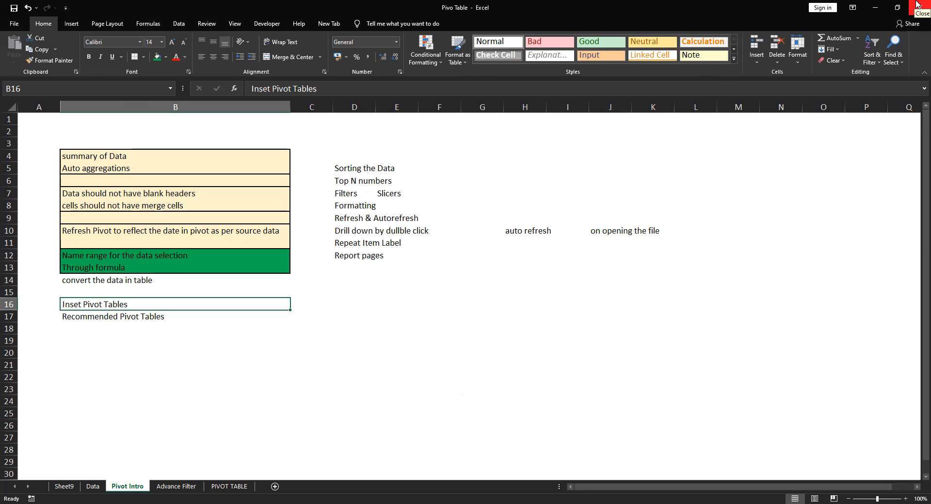
{"action": "key", "text": "Down"}
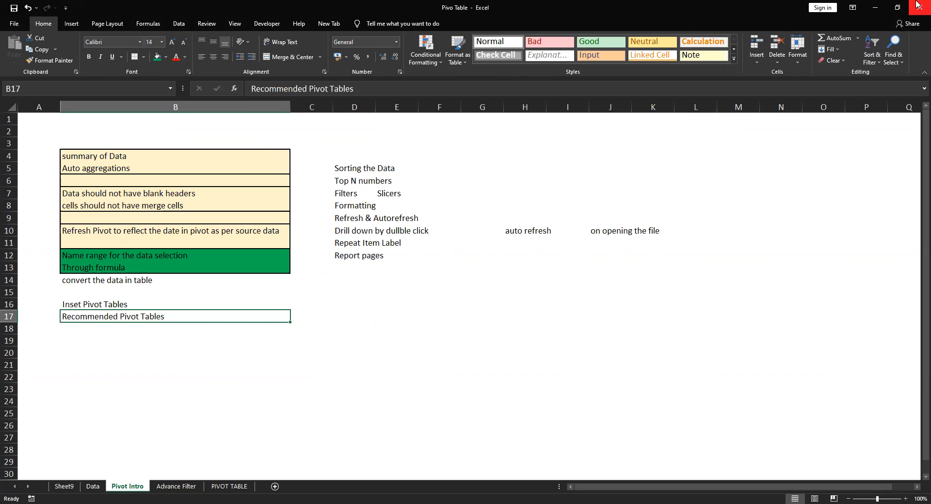
Open the recommended pivot tables for the table on the Data sheet, starting from the Month header in A1
{"action": "key", "text": "ctrl+Page_Up"}
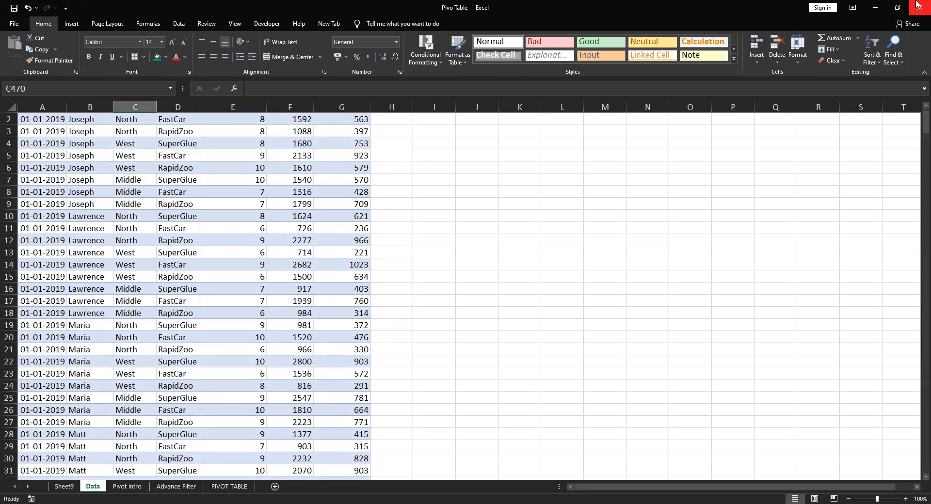
{"action": "key", "text": "ctrl+Up"}
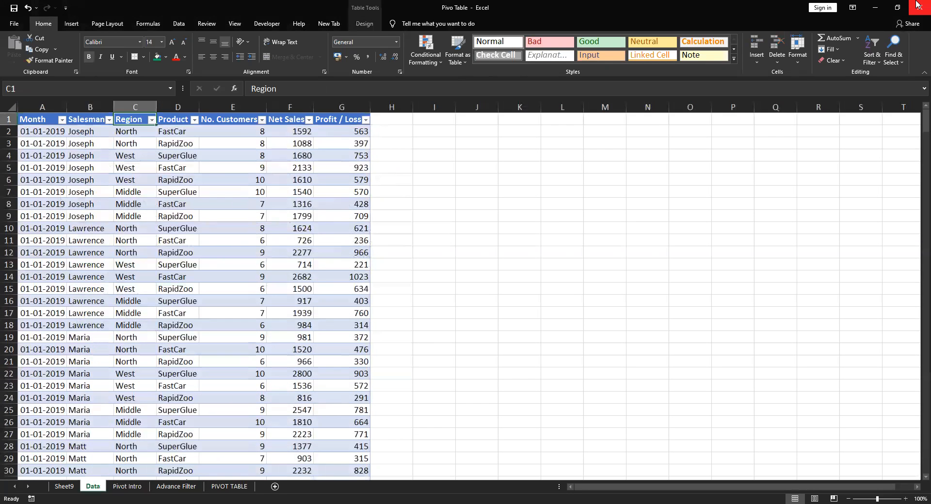
{"action": "key", "text": "Left"}
{"action": "key", "text": "Left"}
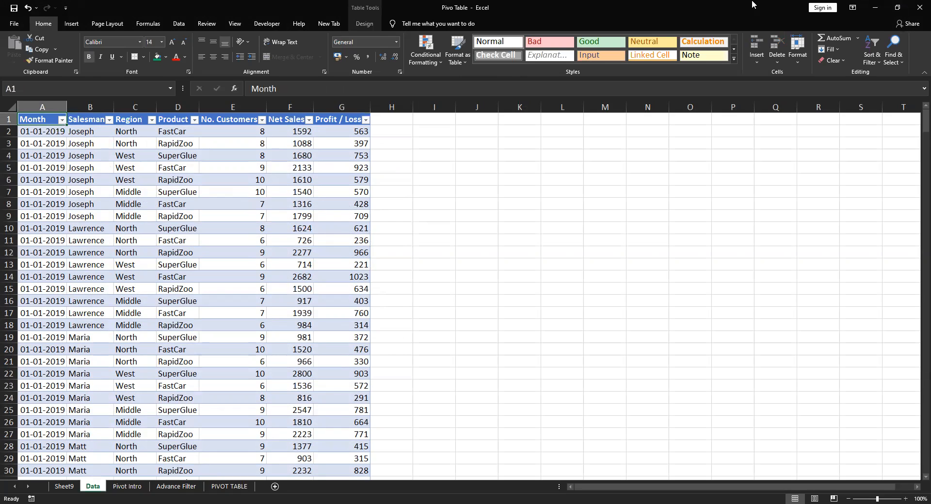
{"action": "left_click", "coordinate": [71, 23]}
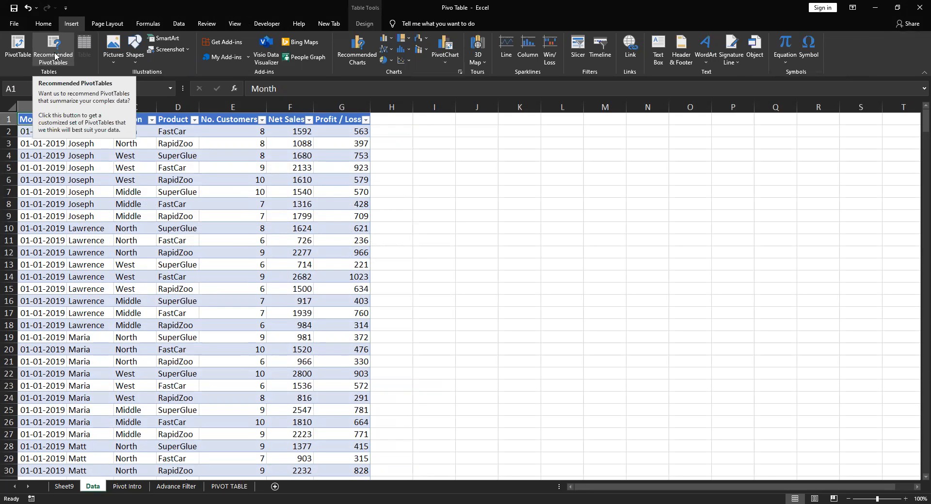
{"action": "left_click", "coordinate": [55, 57]}
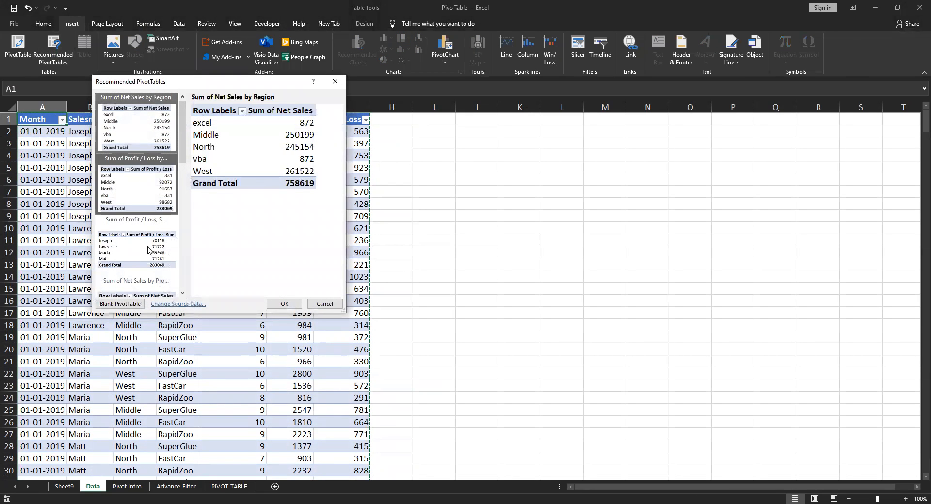
Look through the recommended pivot table layouts and preview the net sales and profit/loss summaries
{"action": "scroll", "coordinate": [147, 249], "scroll_direction": "down", "scroll_amount": 5}
{"action": "scroll", "coordinate": [146, 254], "scroll_direction": "up", "scroll_amount": 1}
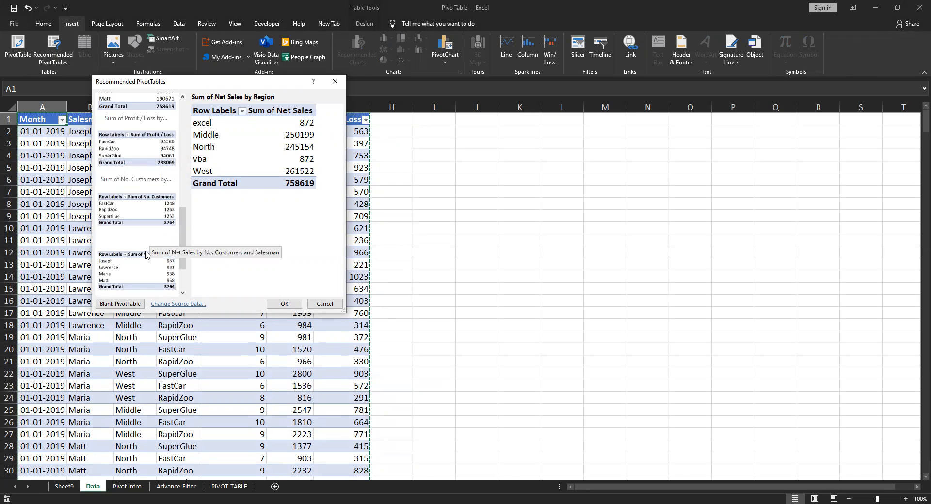
{"action": "scroll", "coordinate": [149, 215], "scroll_direction": "up", "scroll_amount": 5}
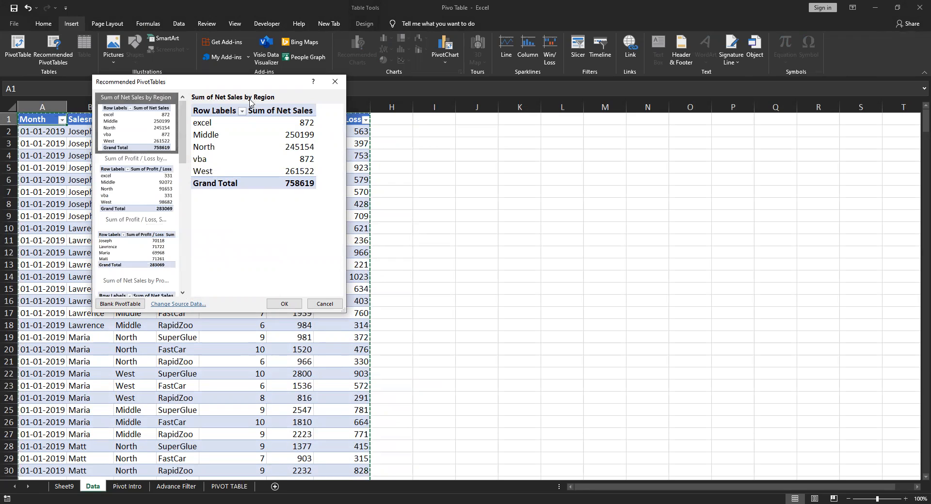
{"action": "key", "text": "Down"}
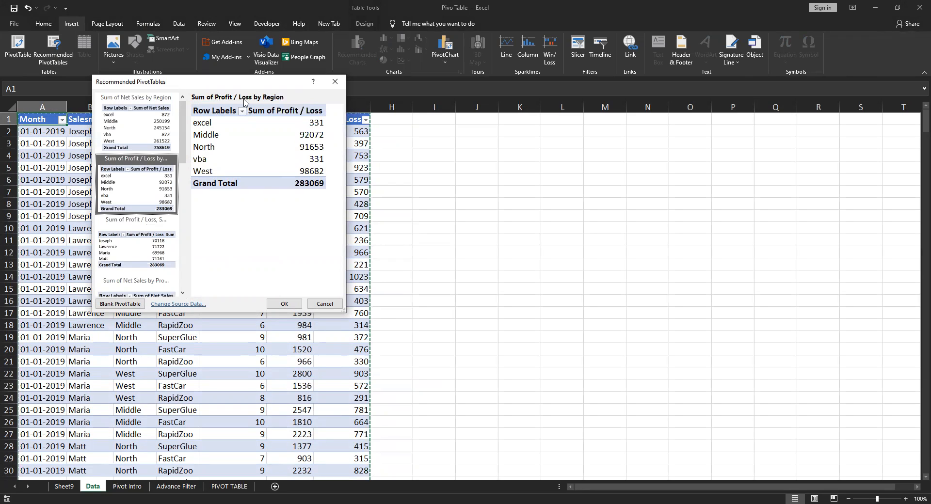
{"action": "key", "text": "Down"}
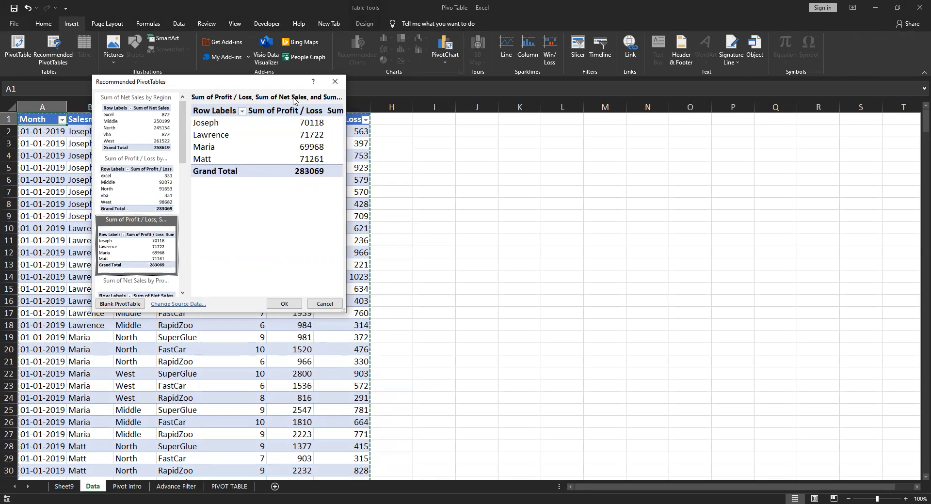
{"action": "key", "text": "Down"}
{"action": "key", "text": "Down"}
{"action": "key", "text": "Down"}
{"action": "key", "text": "Up"}
{"action": "key", "text": "Up"}
{"action": "key", "text": "Up"}
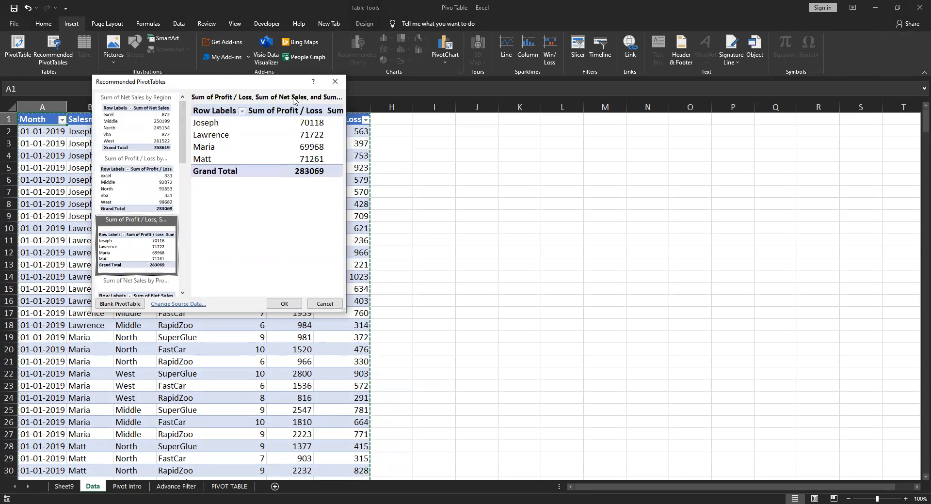
Insert the recommended pivot table "Sum of Net Sales by Salesman" on a new sheet
{"action": "key", "text": "Down"}
{"action": "key", "text": "Down"}
{"action": "key", "text": "Down"}
{"action": "key", "text": "Down"}
{"action": "key", "text": "Up"}
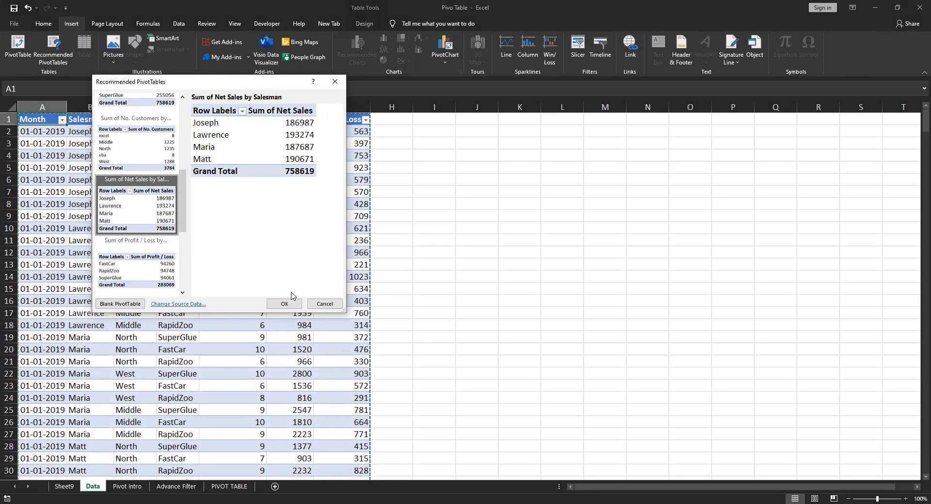
{"action": "left_click", "coordinate": [285, 306]}
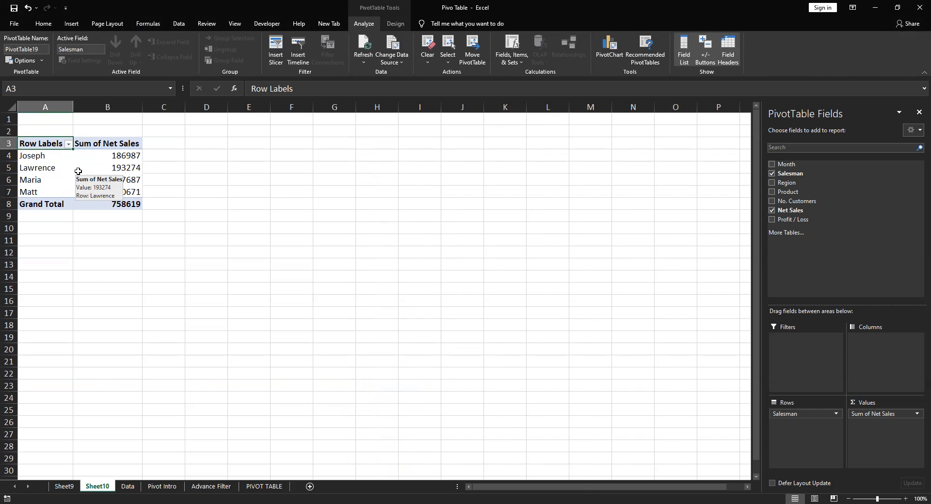
{"action": "left_click", "coordinate": [245, 170]}
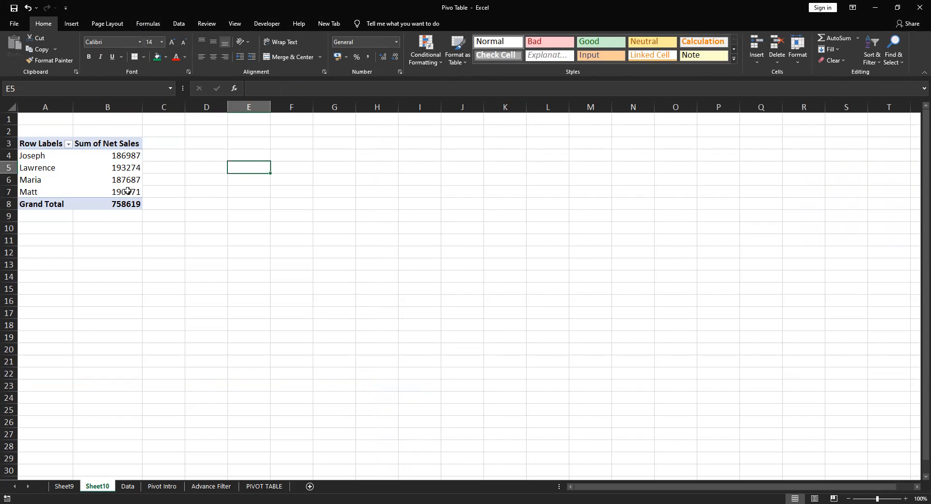
{"action": "mouse_move", "coordinate": [124, 190]}
Delete the new sheet holding the recommended pivot table
{"action": "right_click", "coordinate": [94, 485]}
{"action": "key", "text": "d"}
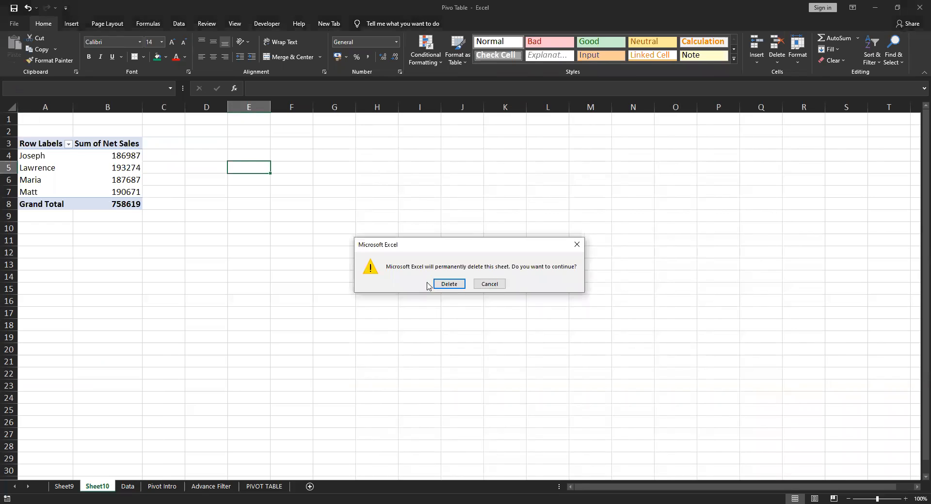
{"action": "left_click", "coordinate": [444, 285]}
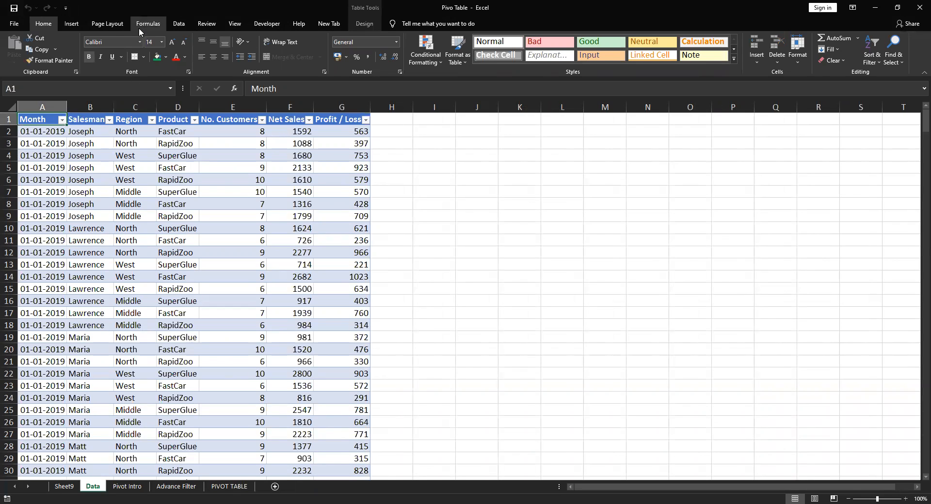
Review the pivot table notes in column B of the Pivot Intro sheet, from the data summary to recommended pivot tables
{"action": "left_click", "coordinate": [74, 24]}
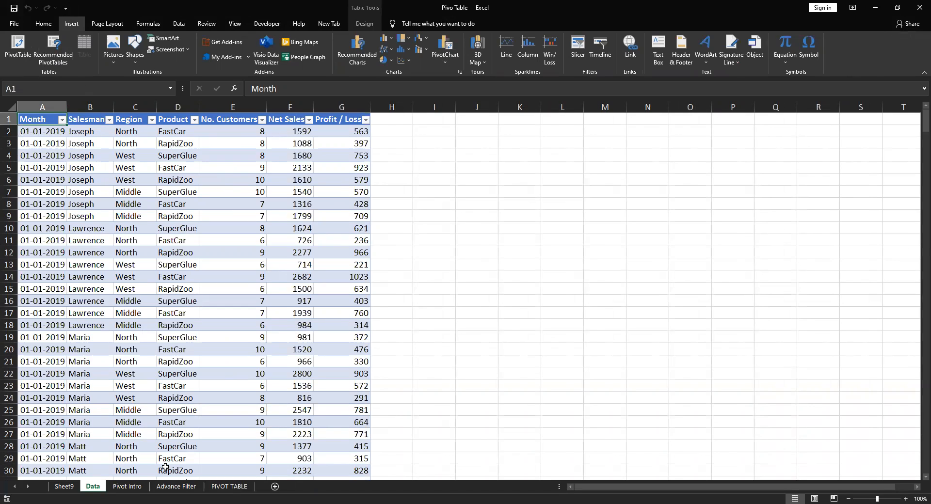
{"action": "left_click", "coordinate": [127, 487]}
{"action": "left_click_drag", "start_coordinate": [111, 305], "coordinate": [113, 316]}
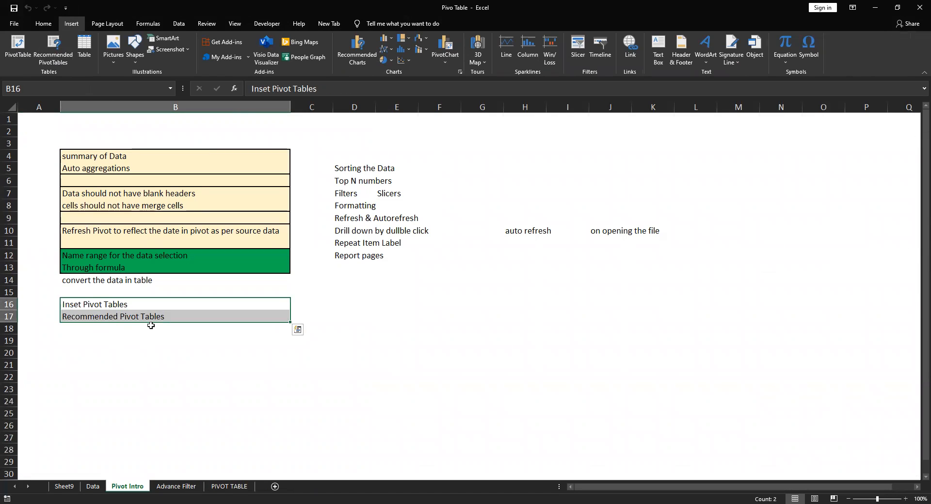
{"action": "left_click", "coordinate": [54, 126]}
{"action": "left_click_drag", "start_coordinate": [54, 126], "coordinate": [265, 322]}
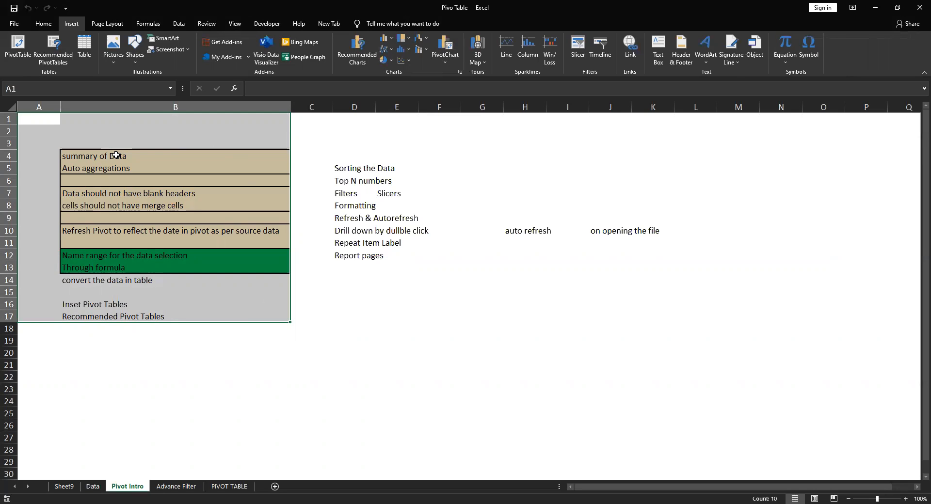
{"action": "left_click_drag", "start_coordinate": [46, 139], "coordinate": [283, 320]}
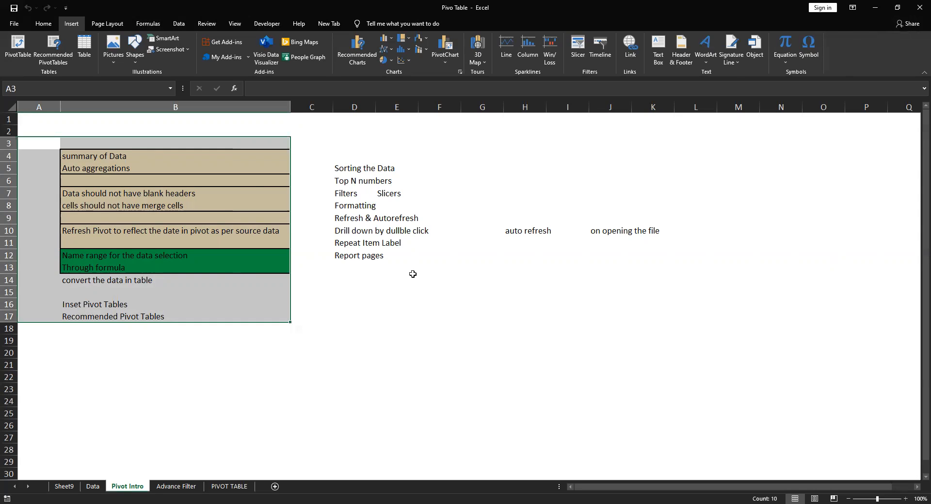
{"action": "left_click", "coordinate": [384, 305]}
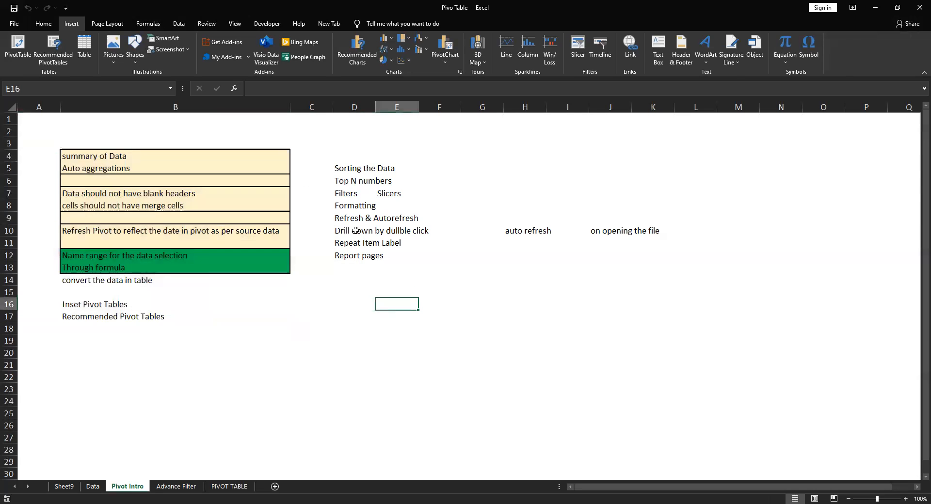
Review the list of further pivot table topics in columns D to F, from sorting to report pages
{"action": "left_click_drag", "start_coordinate": [349, 156], "coordinate": [414, 298]}
{"action": "left_click", "coordinate": [447, 170]}
{"action": "left_click_drag", "start_coordinate": [325, 146], "coordinate": [434, 306]}
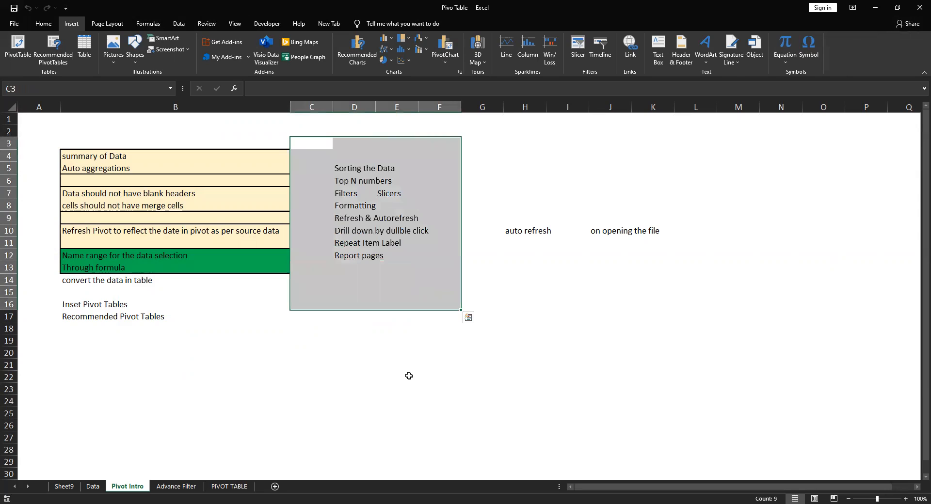
{"action": "left_click", "coordinate": [442, 366]}
{"action": "left_click", "coordinate": [347, 146]}
{"action": "left_click_drag", "start_coordinate": [347, 146], "coordinate": [443, 329]}
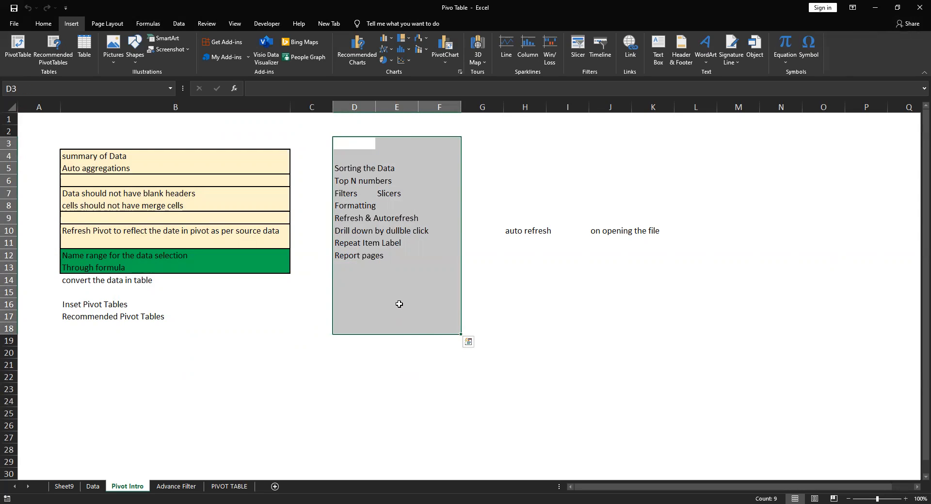
{"action": "left_click_drag", "start_coordinate": [344, 157], "coordinate": [433, 346]}
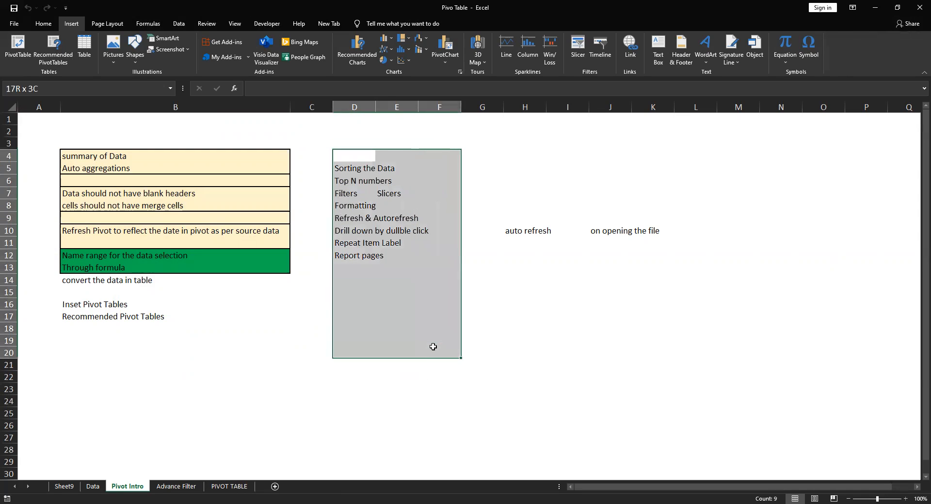
{"action": "left_click", "coordinate": [436, 270]}
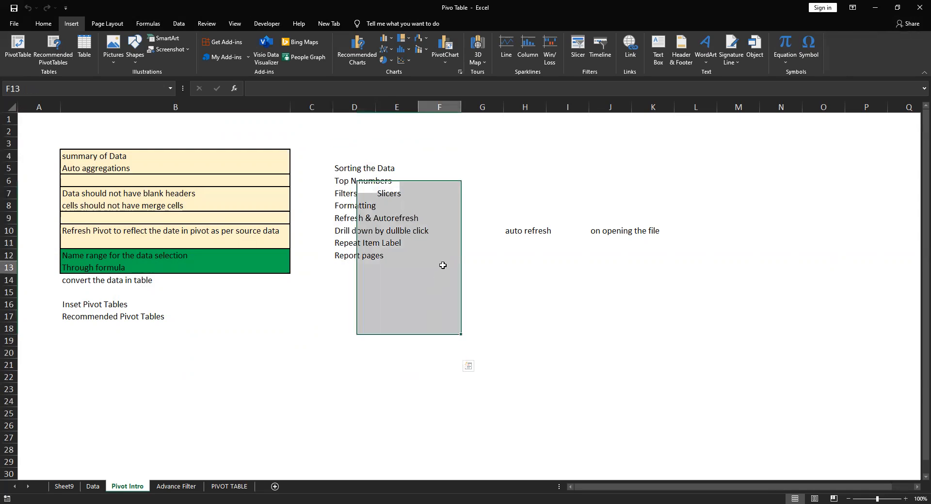
Go through the individual topics on sorting, Top N numbers, filters and slicers in D5:E7
{"action": "left_click", "coordinate": [341, 169]}
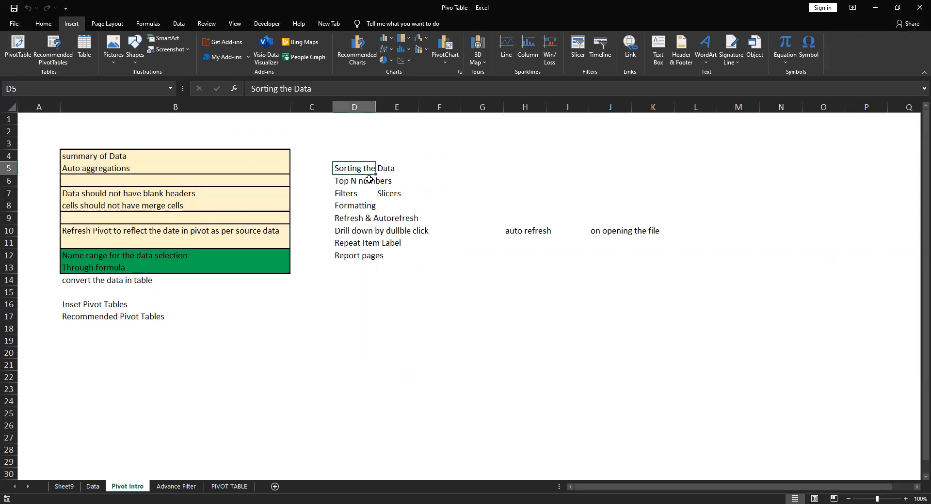
{"action": "left_click_drag", "start_coordinate": [345, 185], "coordinate": [347, 195]}
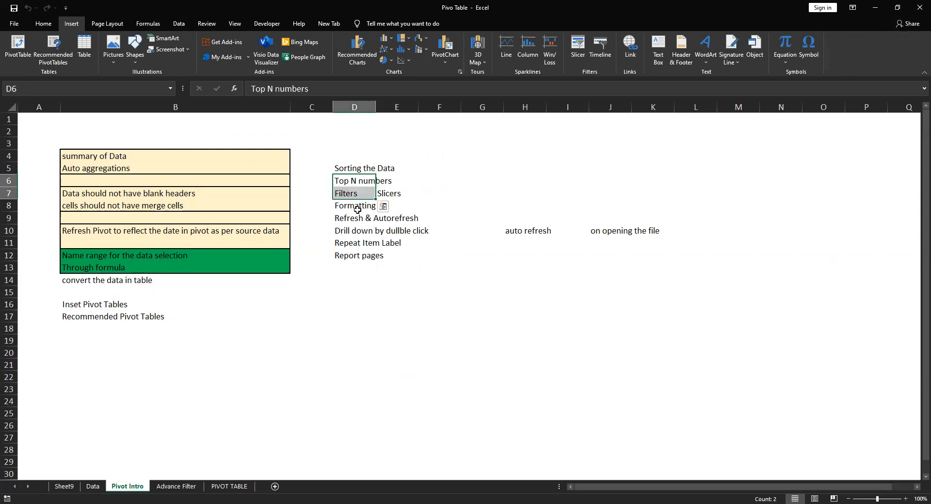
{"action": "left_click", "coordinate": [344, 157]}
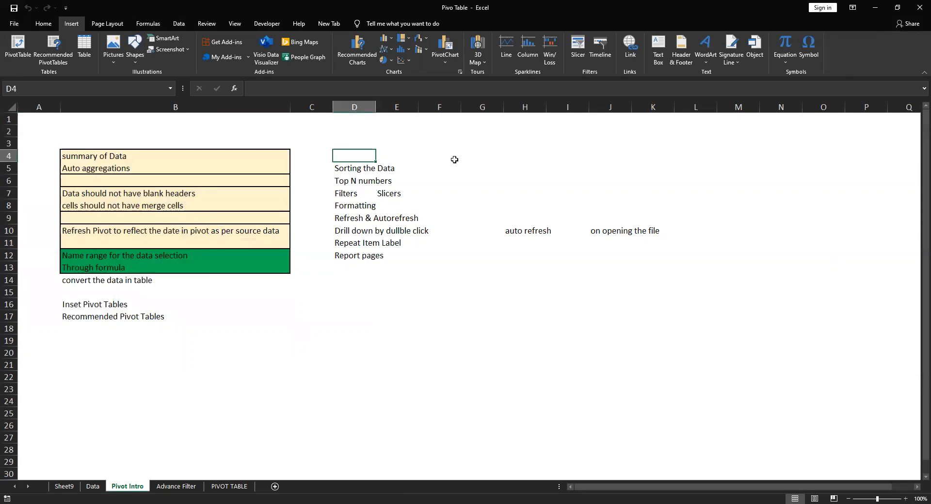
{"action": "left_click", "coordinate": [348, 182]}
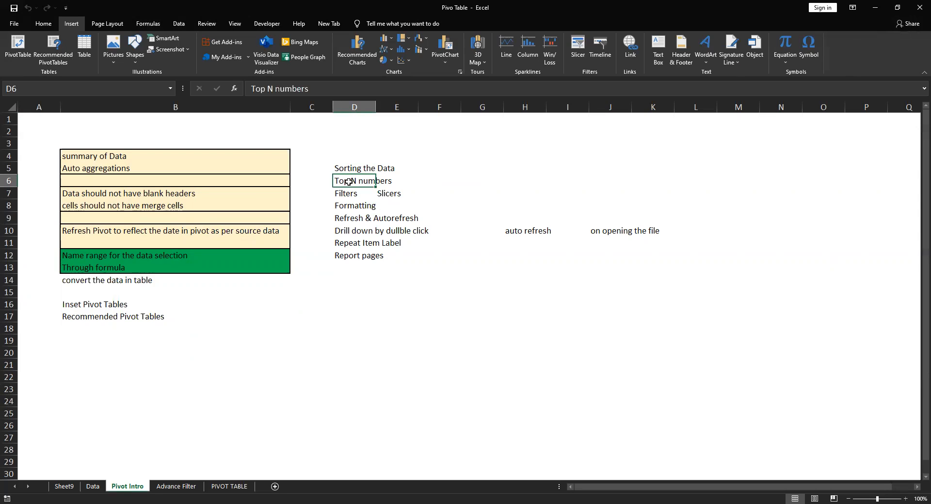
{"action": "left_click", "coordinate": [351, 195]}
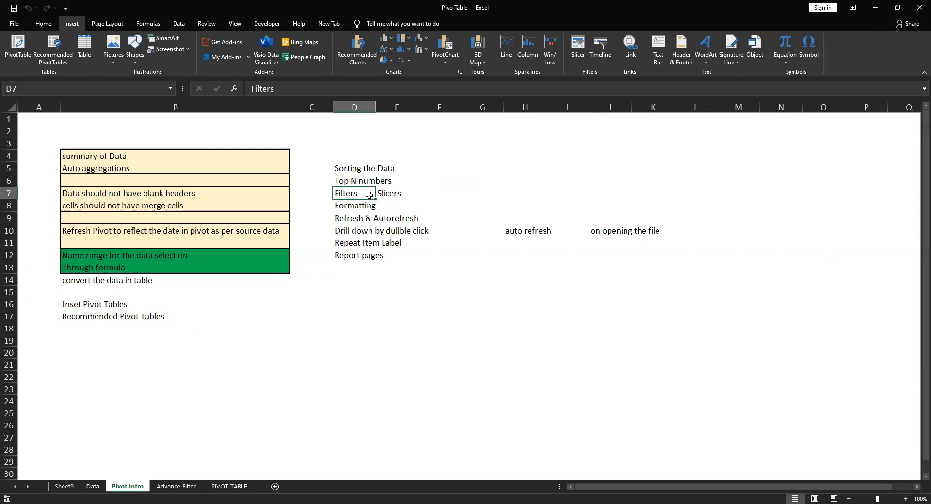
{"action": "left_click_drag", "start_coordinate": [349, 195], "coordinate": [388, 193]}
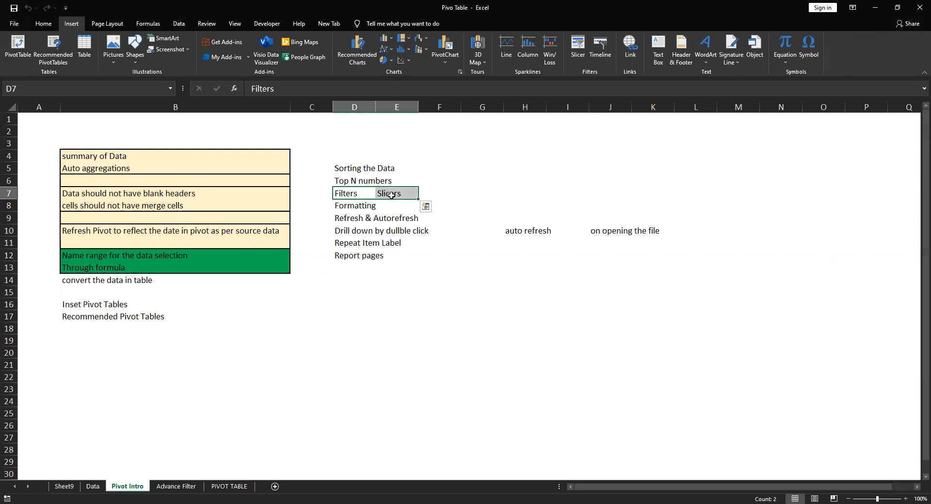
{"action": "left_click", "coordinate": [390, 195]}
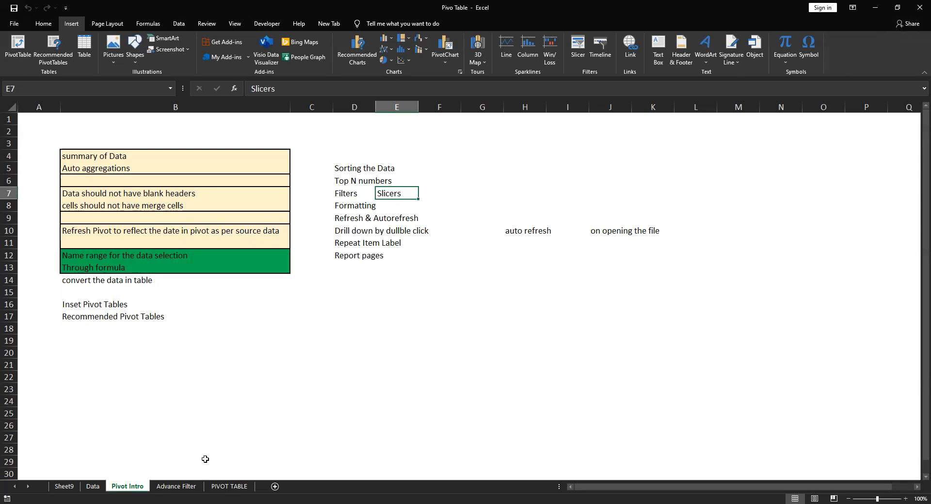
View the sorting and filtering options of the row labels in the pivot table on the PIVOT TABLE sheet
{"action": "left_click", "coordinate": [226, 488]}
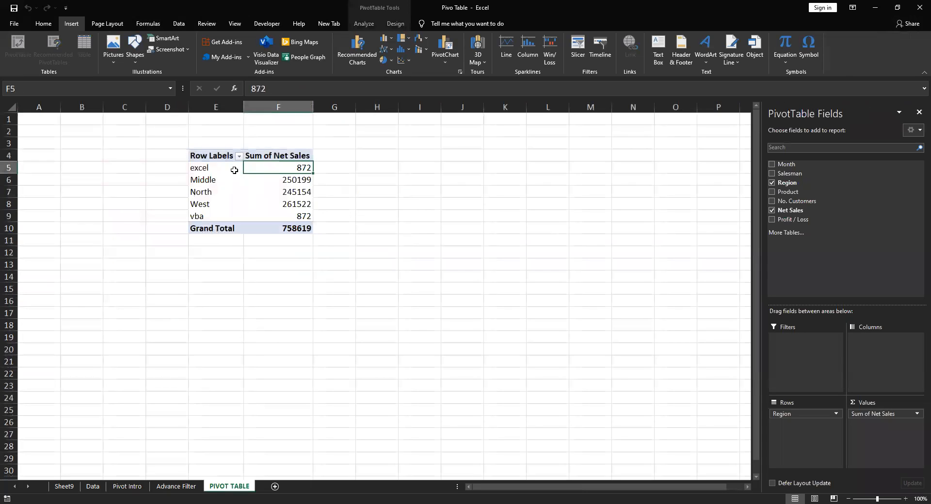
{"action": "left_click", "coordinate": [237, 155]}
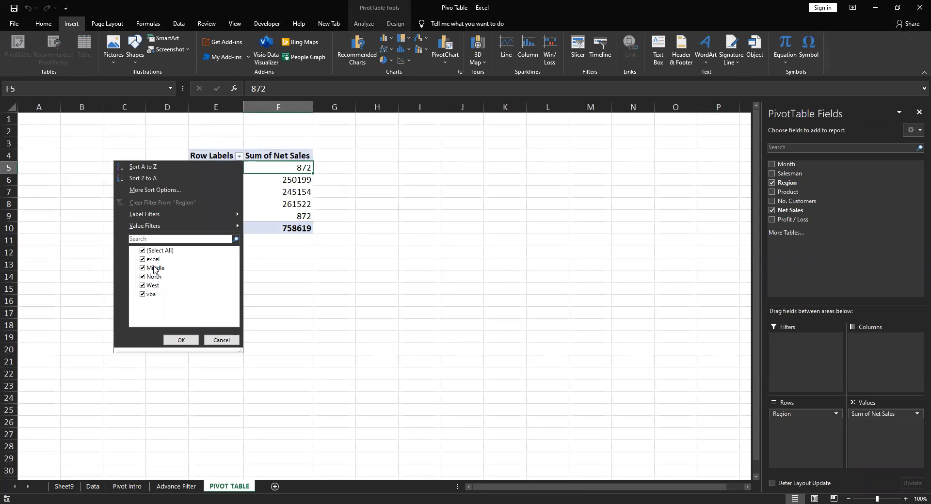
{"action": "left_click", "coordinate": [406, 302]}
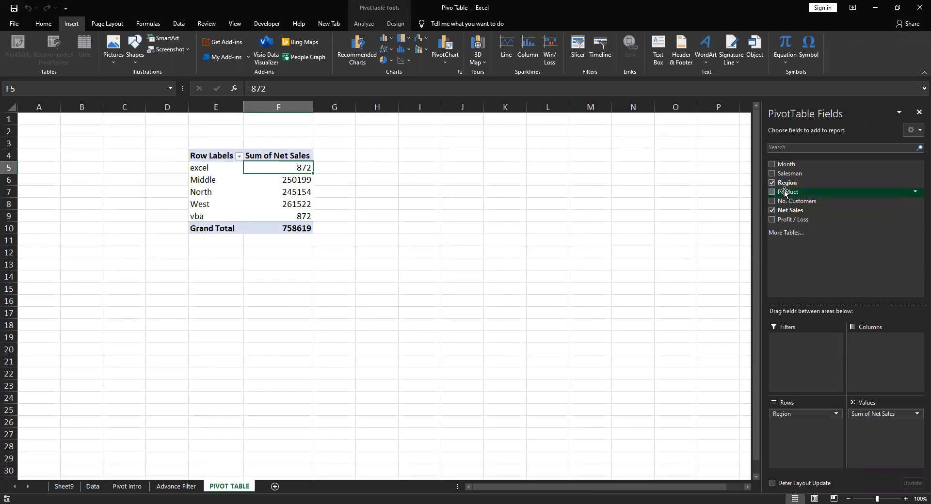
Add Product as a report filter to the pivot table and filter it to RapidZoo
{"action": "left_click_drag", "start_coordinate": [785, 194], "coordinate": [780, 358]}
{"action": "left_click", "coordinate": [307, 133]}
{"action": "left_click", "coordinate": [227, 172]}
{"action": "left_click", "coordinate": [251, 255]}
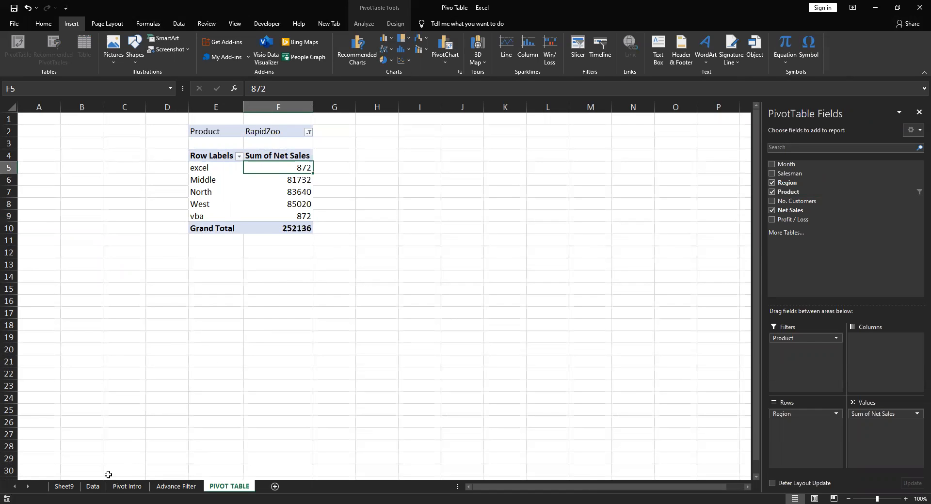
Go through the Filters, Slicers and Formatting topics in D7:E8 of the Pivot Intro sheet
{"action": "left_click", "coordinate": [97, 490]}
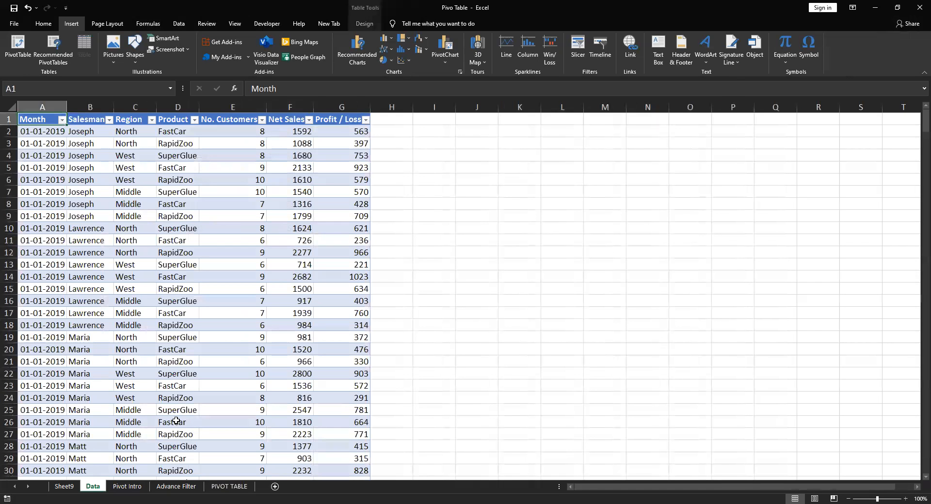
{"action": "left_click", "coordinate": [128, 486]}
{"action": "left_click_drag", "start_coordinate": [342, 196], "coordinate": [404, 199]}
{"action": "left_click", "coordinate": [342, 205]}
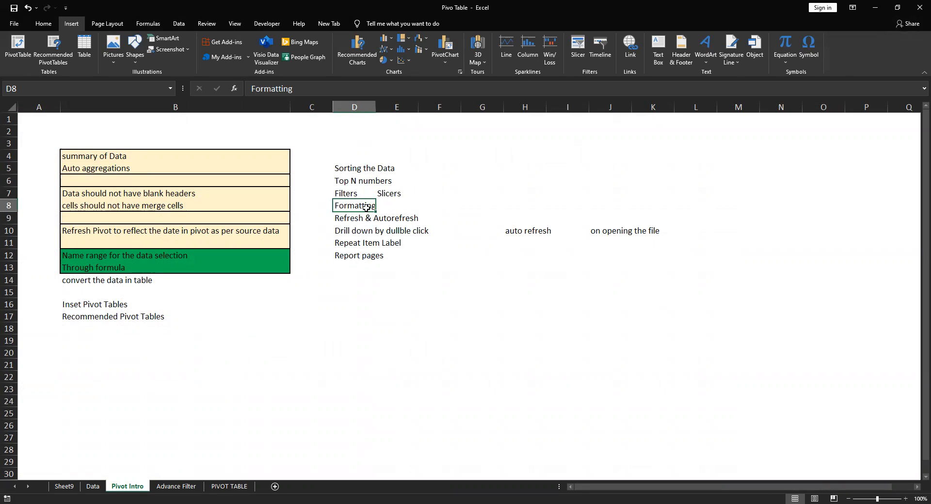
Move the auto refresh and on opening the file notes from H10:J10 up to row 9, level with the Refresh & Autorefresh topic
{"action": "left_click_drag", "start_coordinate": [346, 219], "coordinate": [402, 224]}
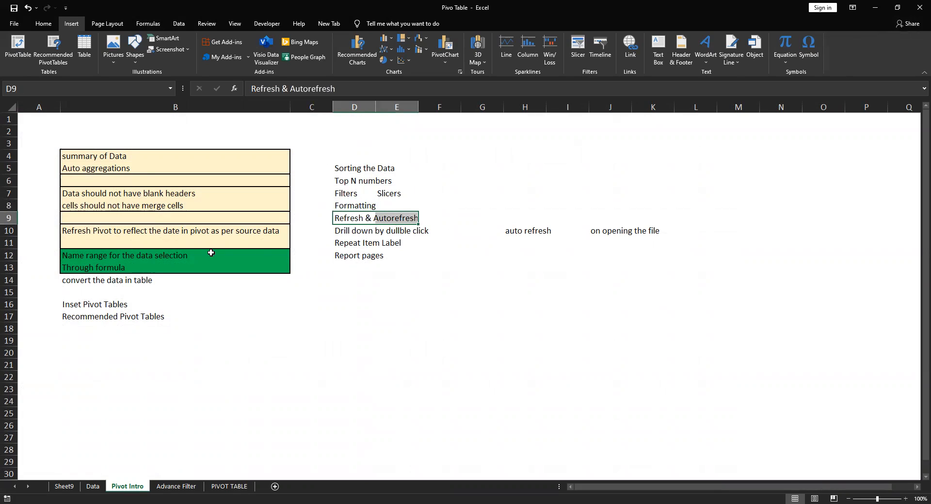
{"action": "left_click_drag", "start_coordinate": [519, 231], "coordinate": [625, 231]}
{"action": "left_click_drag", "start_coordinate": [509, 222], "coordinate": [509, 209]}
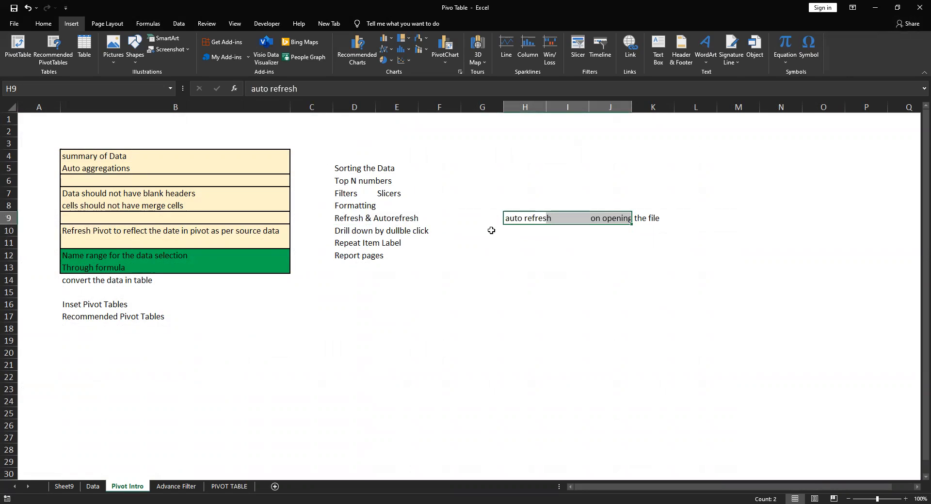
Drill down into the excel region's net sales in the pivot table and delete the detail sheet it generates
{"action": "left_click", "coordinate": [343, 231]}
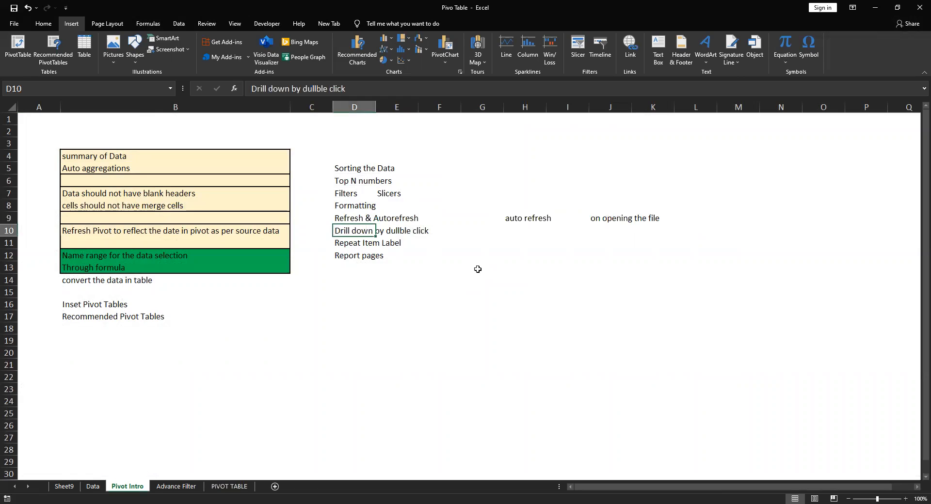
{"action": "left_click", "coordinate": [524, 292]}
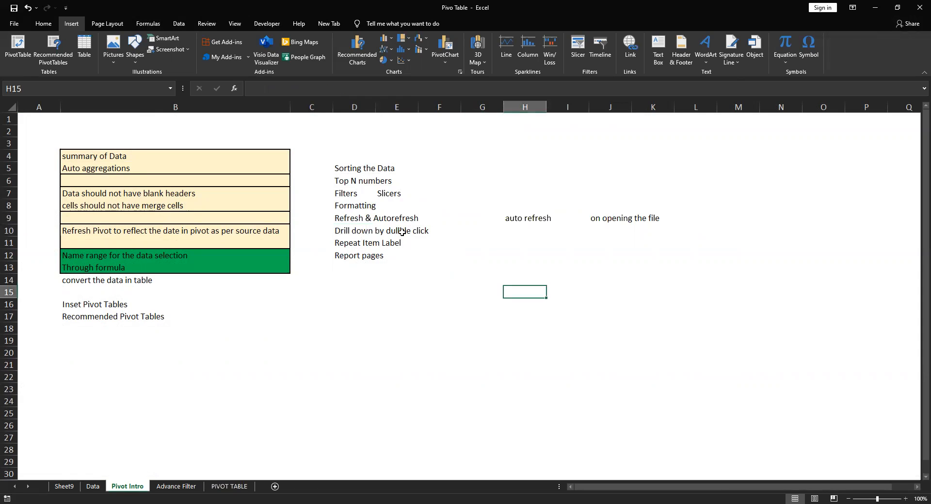
{"action": "left_click", "coordinate": [229, 488]}
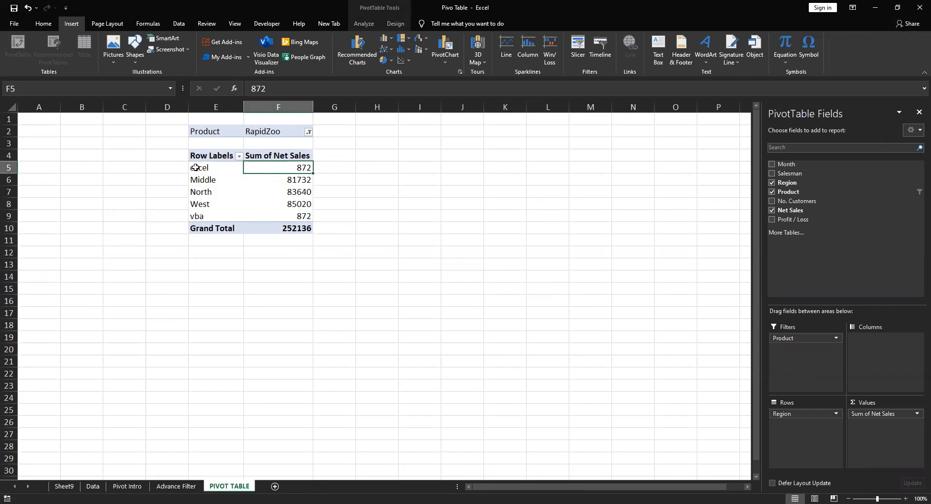
{"action": "double_click", "coordinate": [296, 167]}
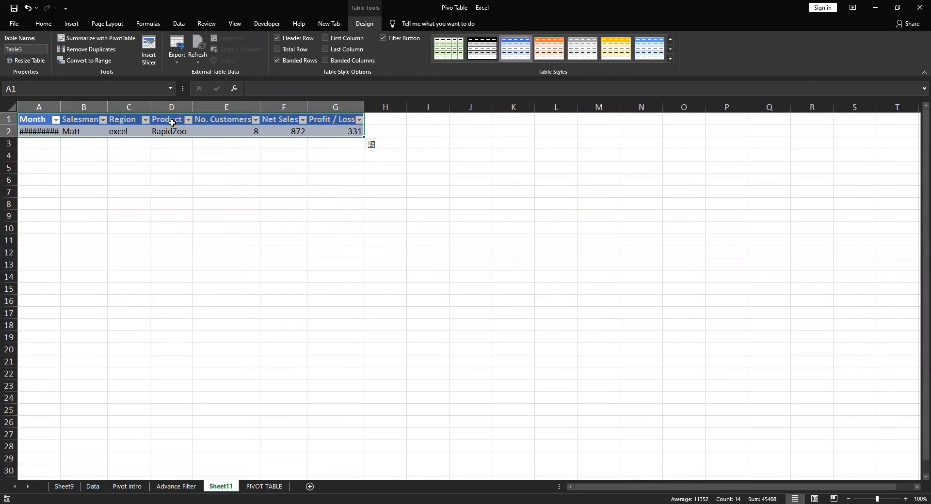
{"action": "right_click", "coordinate": [221, 486]}
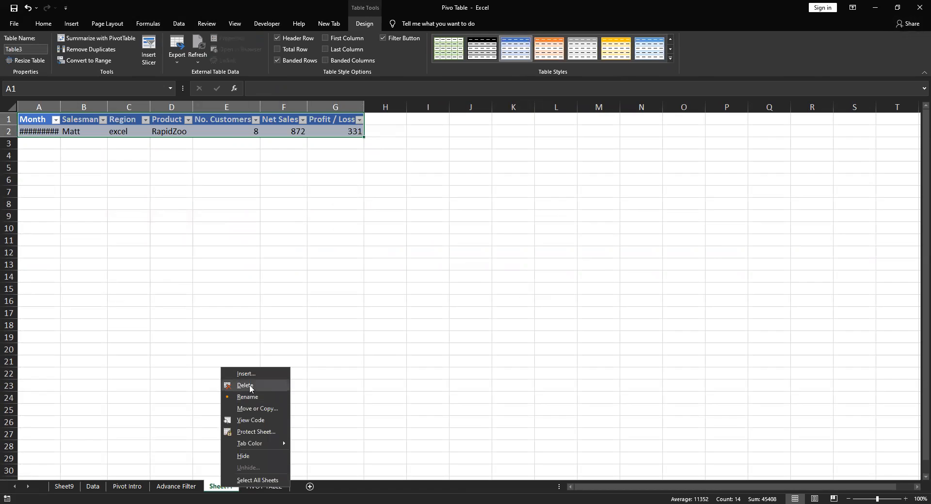
{"action": "key", "text": "Return"}
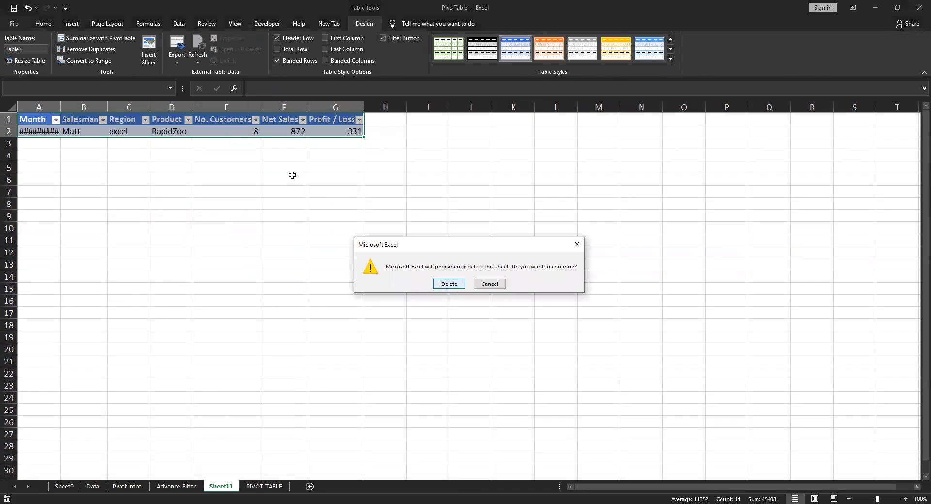
{"action": "key", "text": "Return"}
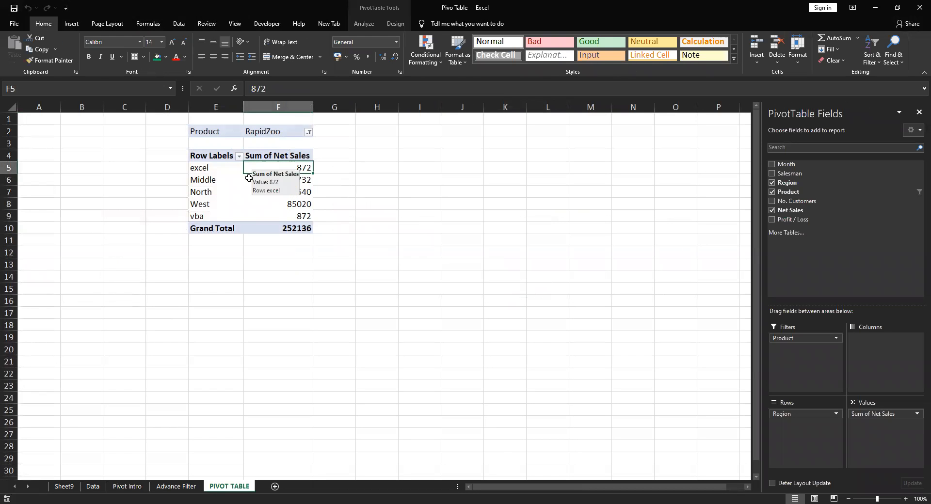
Check the Repeat Item Label topic and move Product from the report filter to the pivot table's rows below Region
{"action": "left_click", "coordinate": [127, 486]}
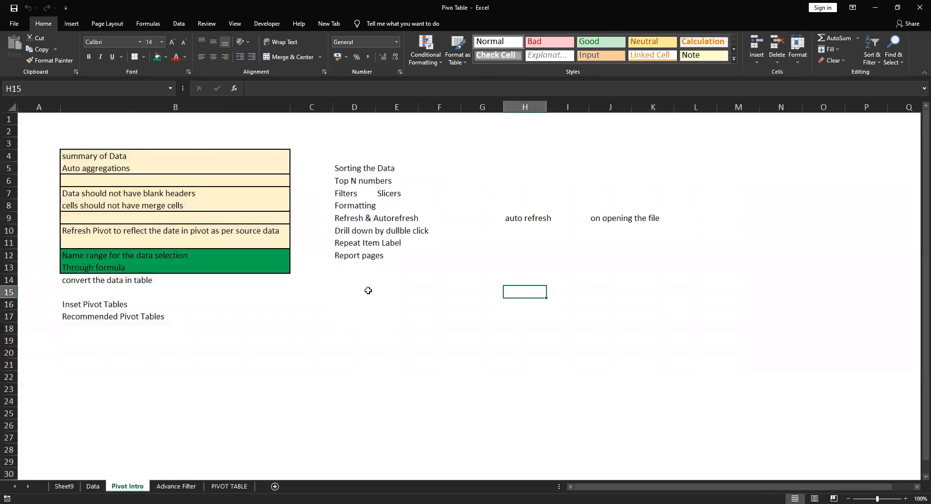
{"action": "left_click", "coordinate": [363, 242]}
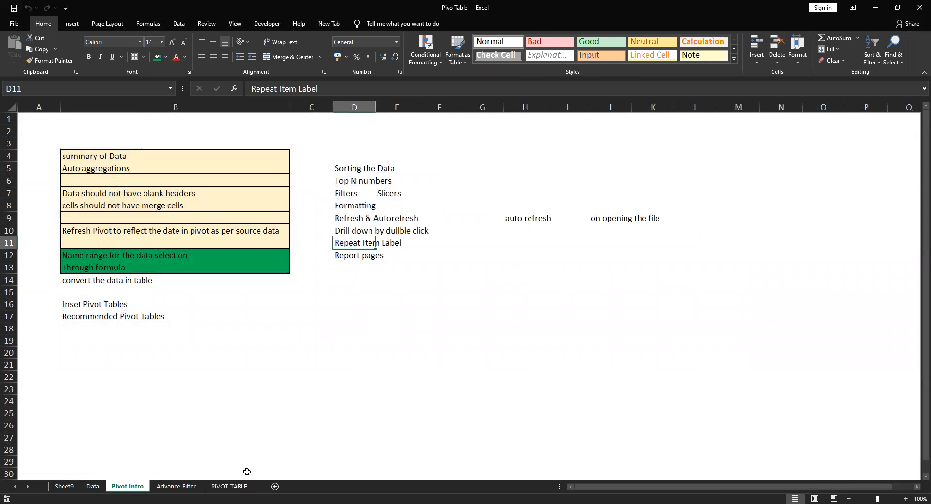
{"action": "left_click", "coordinate": [235, 487]}
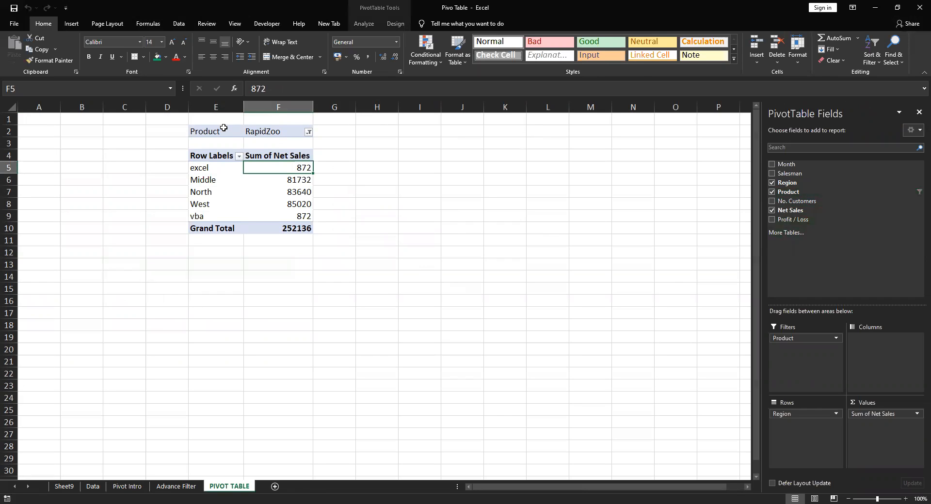
{"action": "left_click_drag", "start_coordinate": [788, 201], "coordinate": [790, 413]}
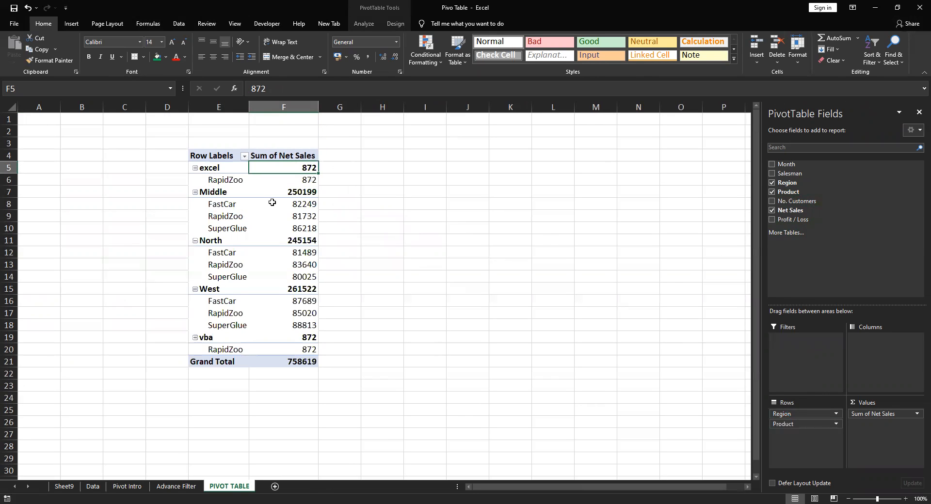
Set the pivot table's report layout to Tabular Form
{"action": "left_click", "coordinate": [271, 202]}
{"action": "left_click", "coordinate": [364, 23]}
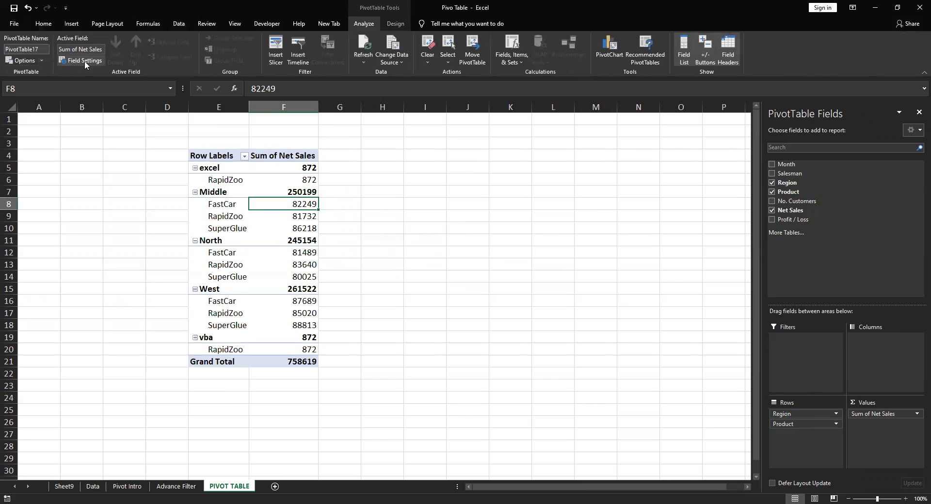
{"action": "left_click", "coordinate": [395, 24]}
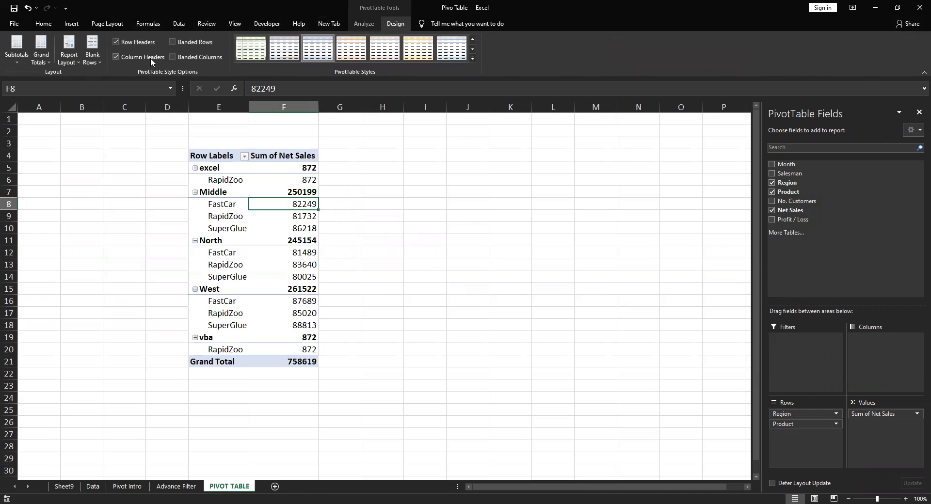
{"action": "left_click", "coordinate": [77, 60]}
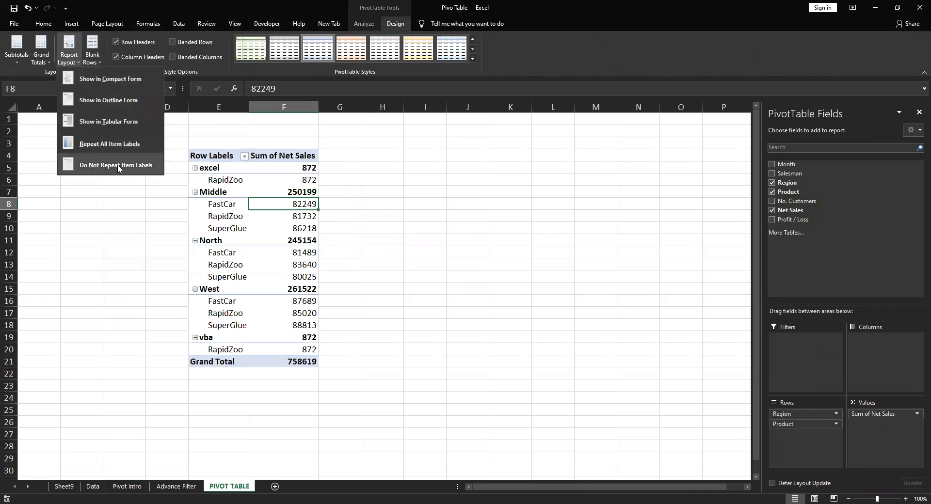
{"action": "left_click", "coordinate": [109, 121]}
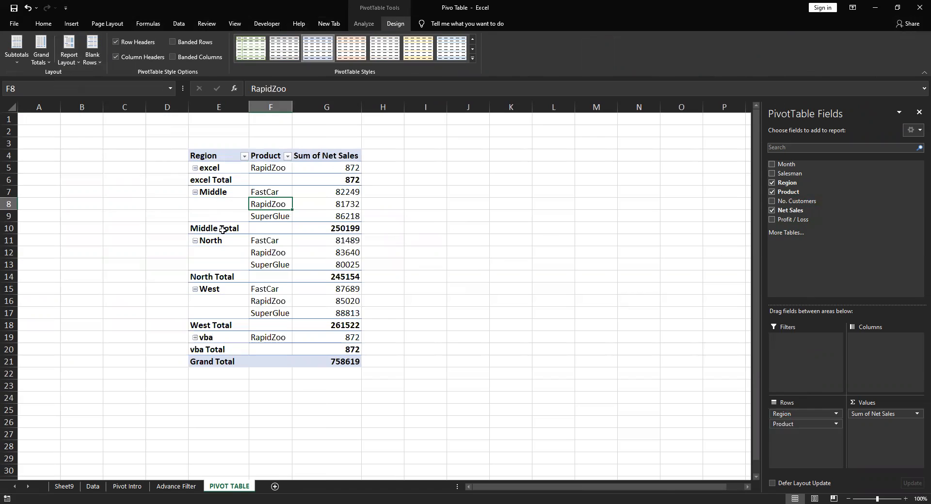
Examine the blank Region cells beneath Middle, North and West and relate them to the Repeat Item Label topic on the Pivot Intro sheet
{"action": "left_click_drag", "start_coordinate": [214, 208], "coordinate": [216, 221]}
{"action": "left_click_drag", "start_coordinate": [214, 252], "coordinate": [220, 315]}
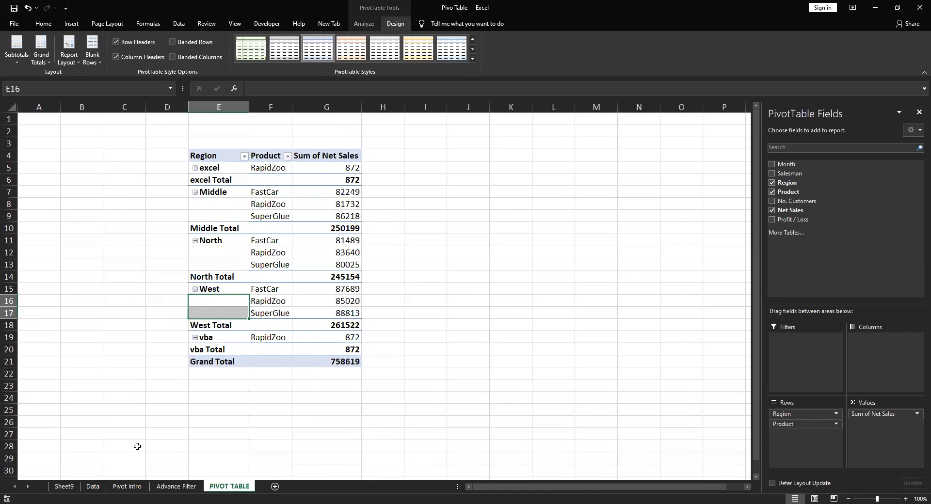
{"action": "left_click", "coordinate": [130, 488]}
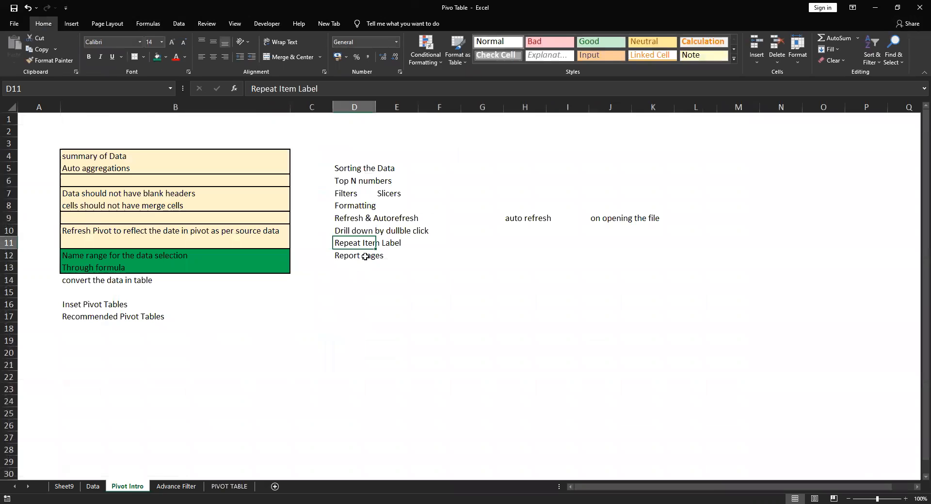
{"action": "left_click", "coordinate": [426, 245]}
{"action": "left_click", "coordinate": [344, 241]}
{"action": "left_click_drag", "start_coordinate": [344, 241], "coordinate": [421, 245]}
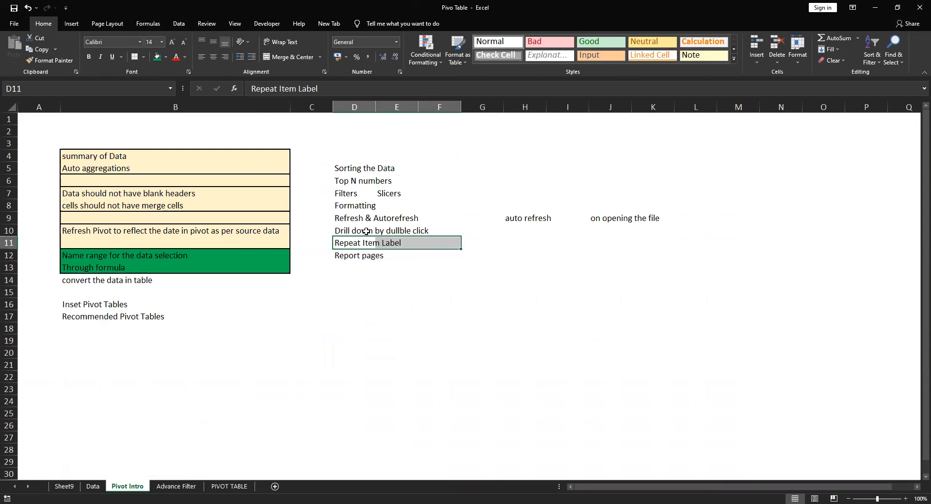
{"action": "left_click", "coordinate": [228, 487]}
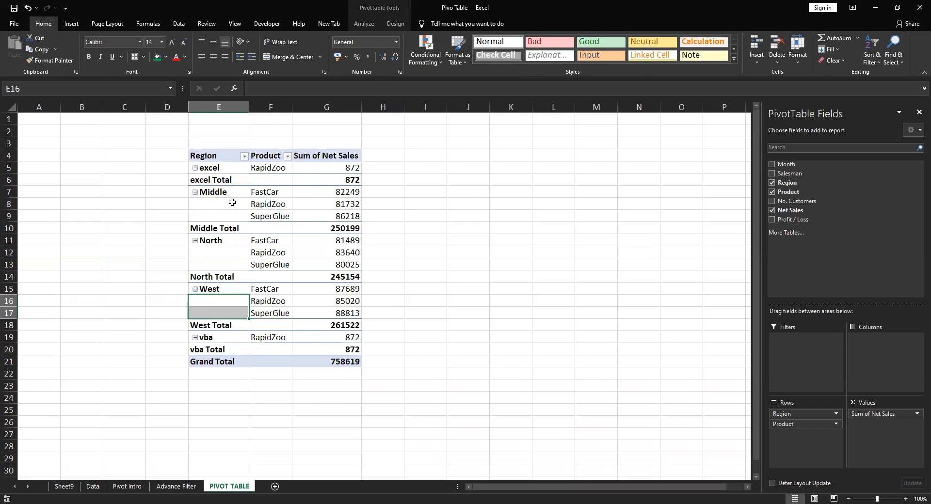
{"action": "left_click_drag", "start_coordinate": [218, 204], "coordinate": [215, 217]}
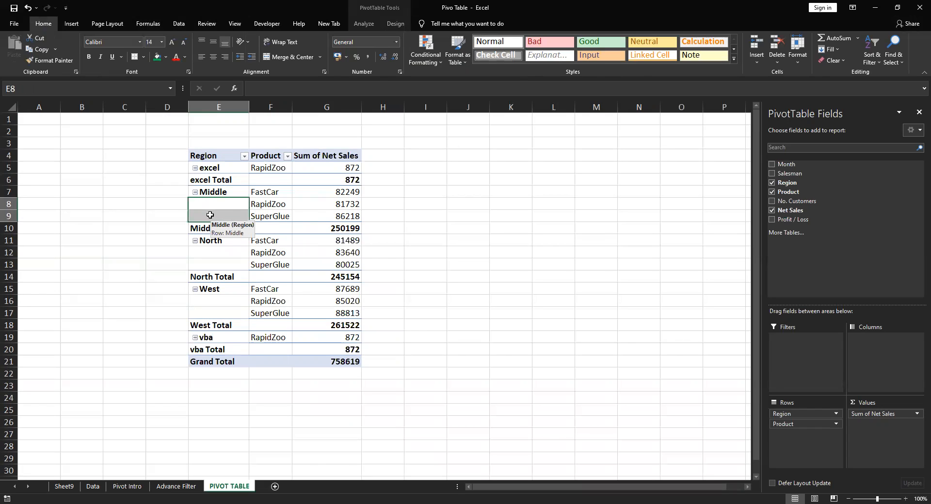
Enter the lookup text middlefastcar in K7 and widen column K to fit it
{"action": "left_click", "coordinate": [527, 196]}
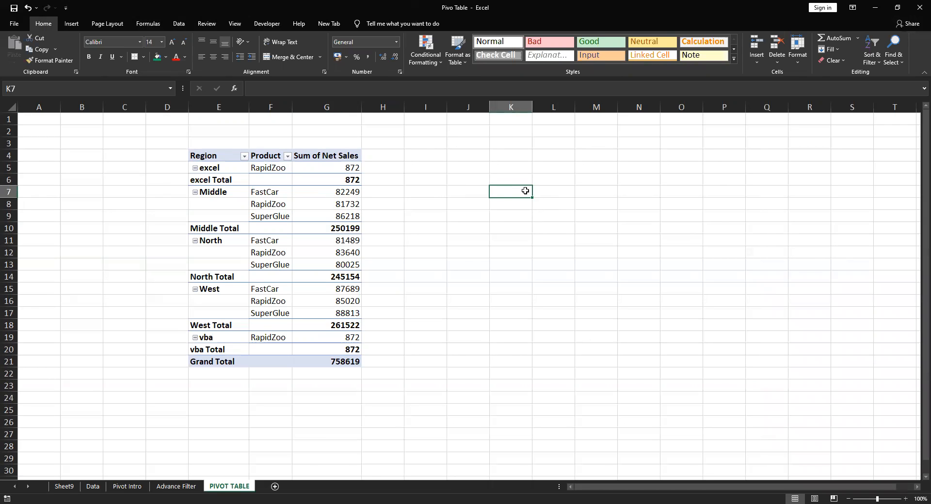
{"action": "type", "text": "mi"}
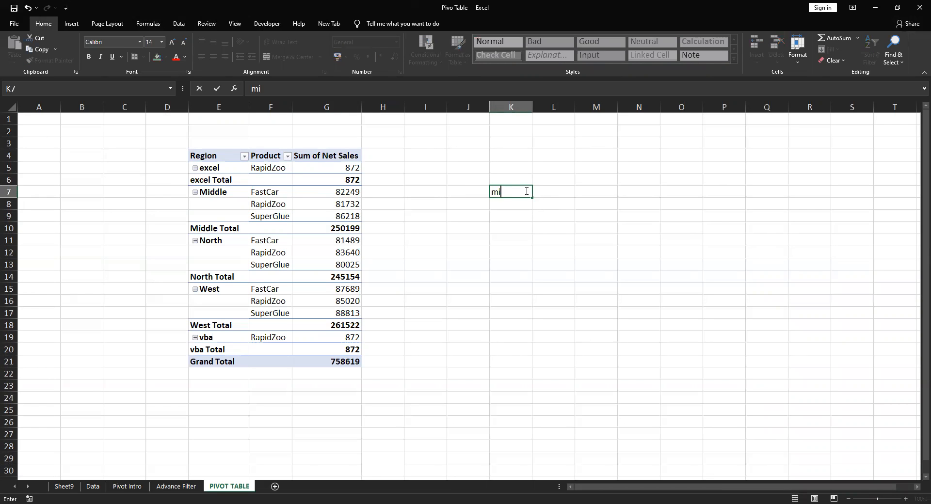
{"action": "type", "text": "ddlefastcar"}
{"action": "key", "text": "Return"}
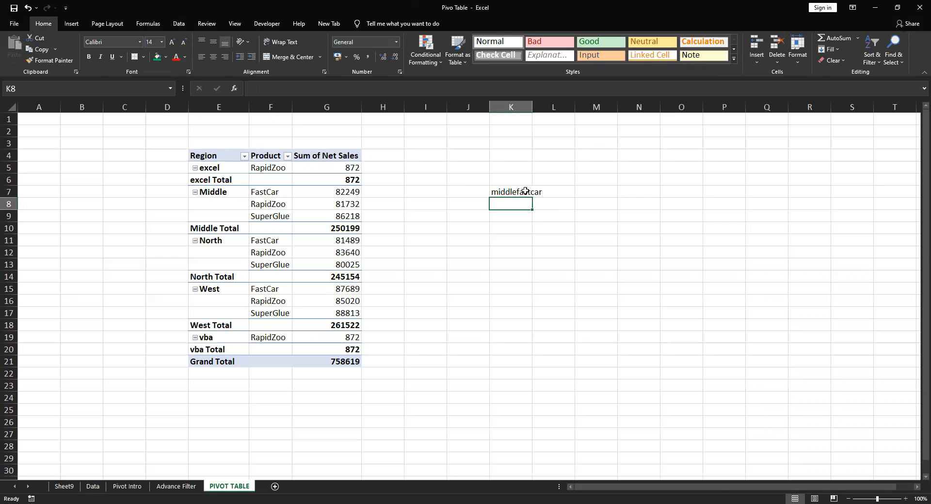
{"action": "left_click_drag", "start_coordinate": [532, 107], "coordinate": [544, 107]}
{"action": "left_click", "coordinate": [561, 199]}
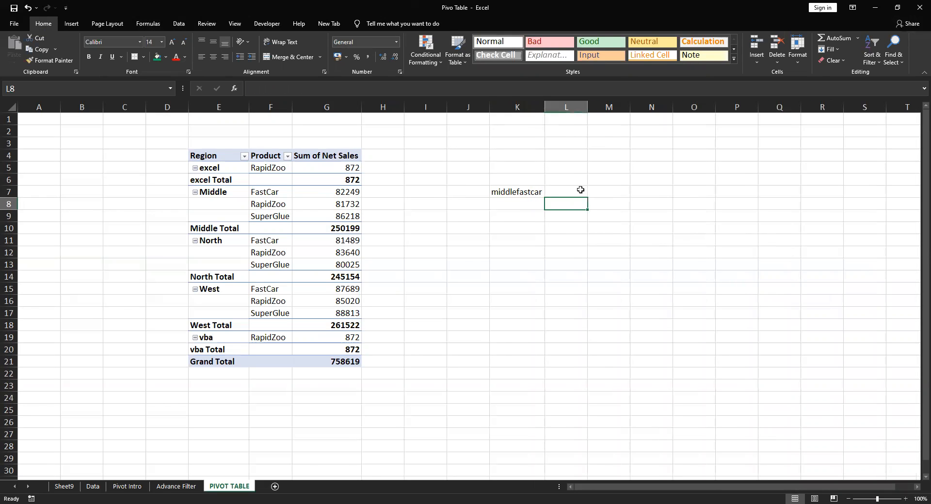
{"action": "left_click", "coordinate": [580, 191]}
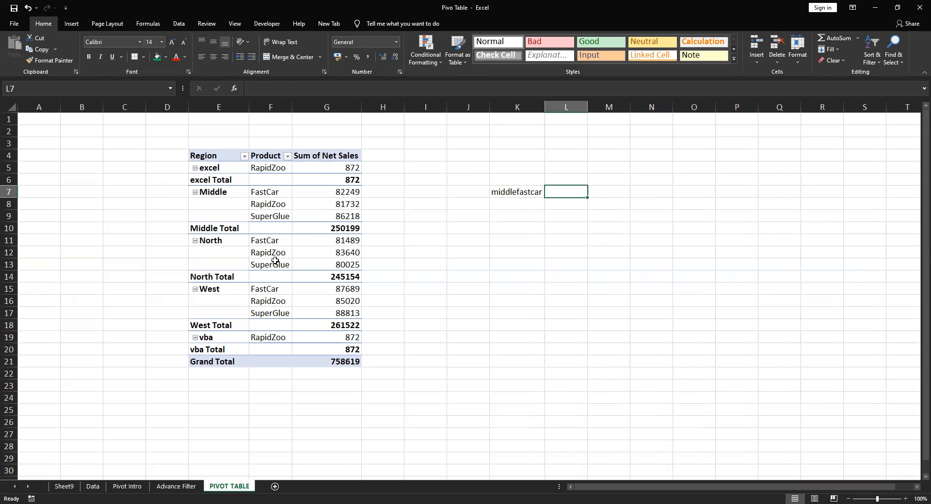
Replace fastcar in K7 with the product name from F8, making the lookup text middleRapidZoo
{"action": "left_click", "coordinate": [527, 191]}
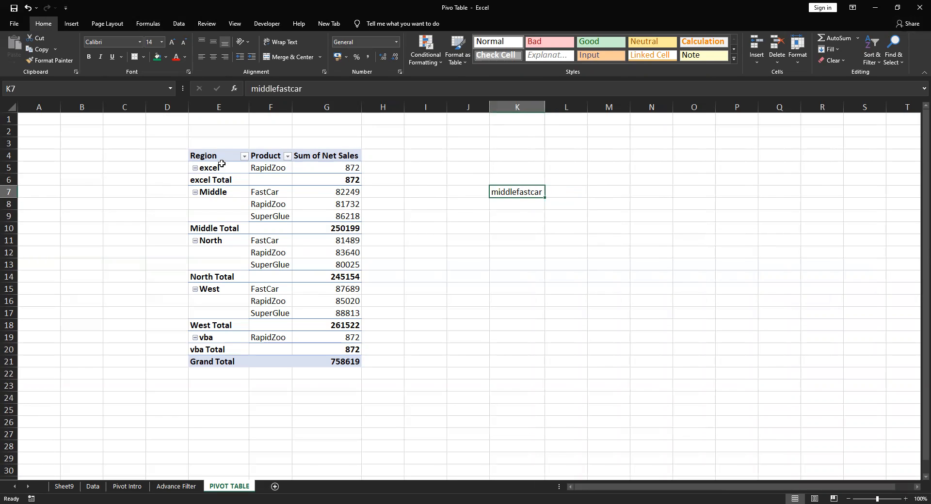
{"action": "left_click", "coordinate": [269, 204]}
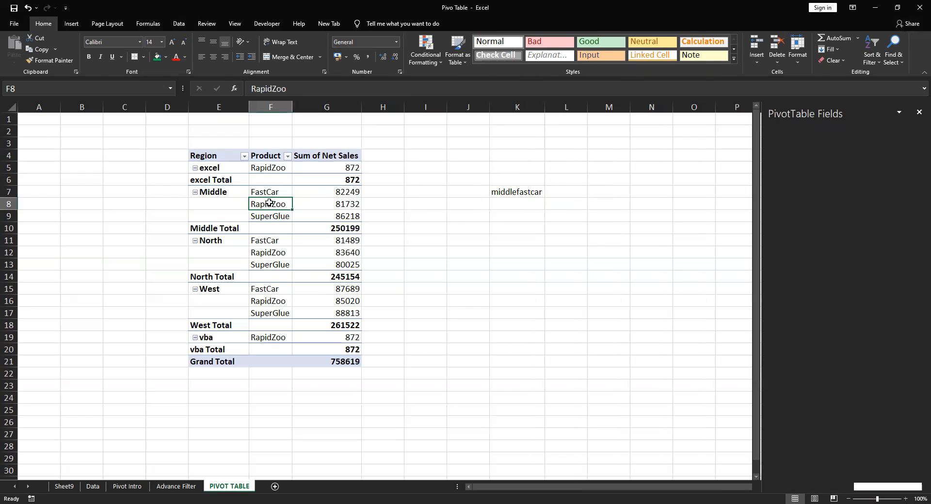
{"action": "left_click", "coordinate": [250, 88]}
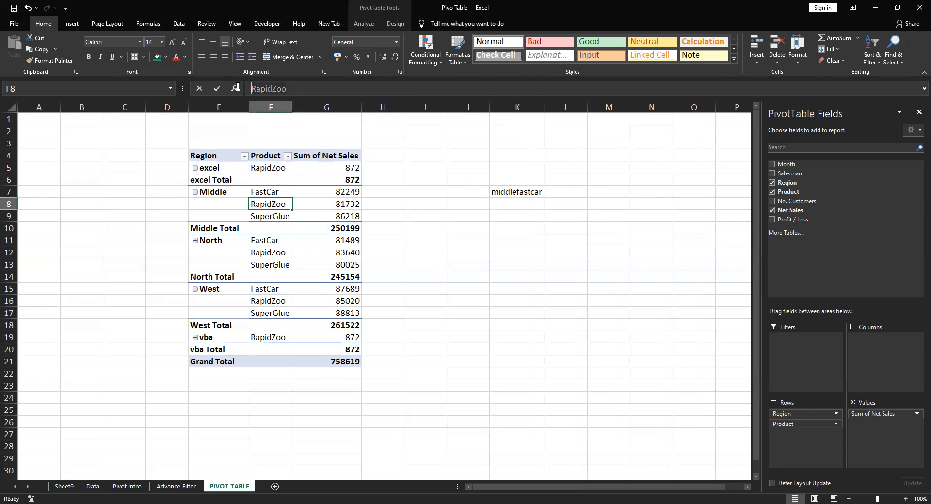
{"action": "key", "text": "Escape"}
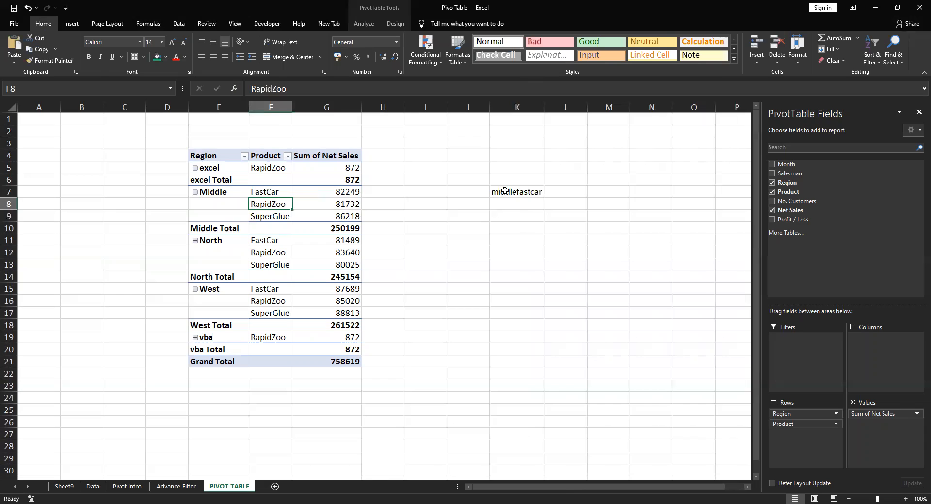
{"action": "left_click", "coordinate": [505, 191]}
{"action": "left_click", "coordinate": [285, 88]}
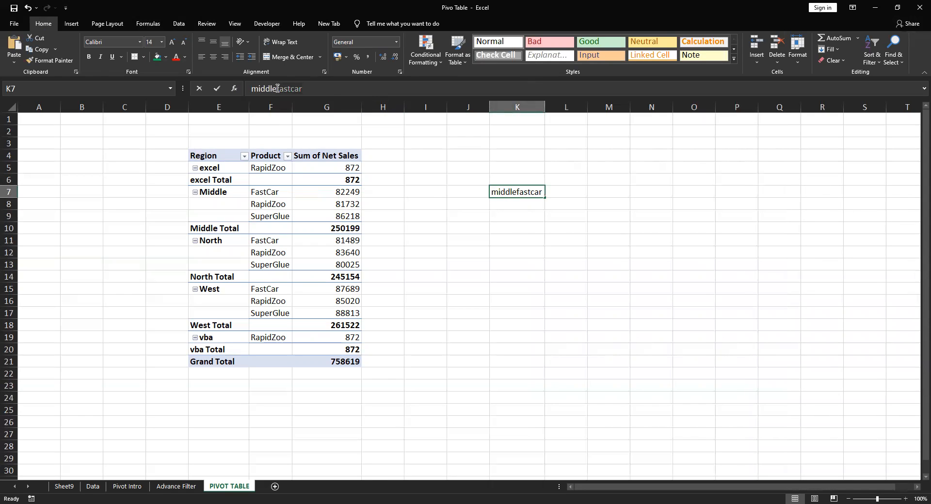
{"action": "left_click", "coordinate": [278, 88]}
{"action": "type", "text": "RapidZoo"}
{"action": "key", "text": "Return"}
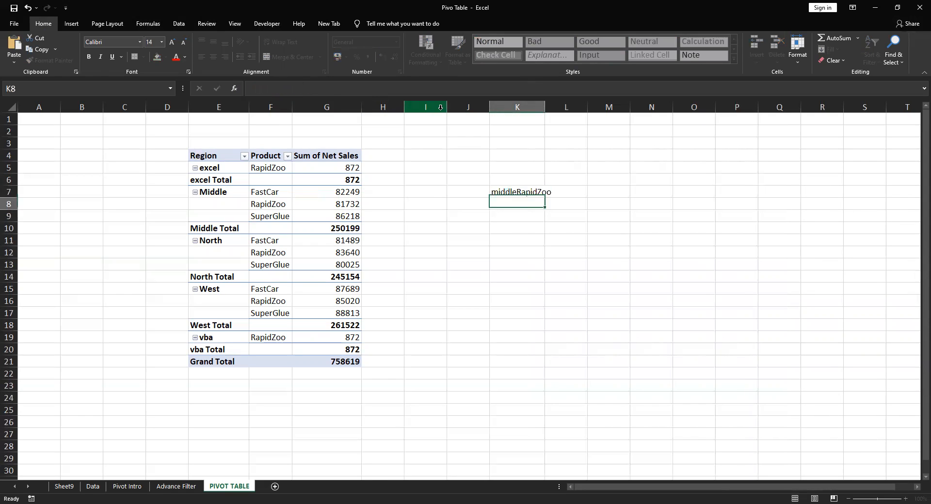
Enter a formula in D7 joining the region in E7 with the product in F7, and copy it to D8
{"action": "left_click", "coordinate": [171, 193]}
{"action": "type", "text": "+"}
{"action": "key", "text": "Right"}
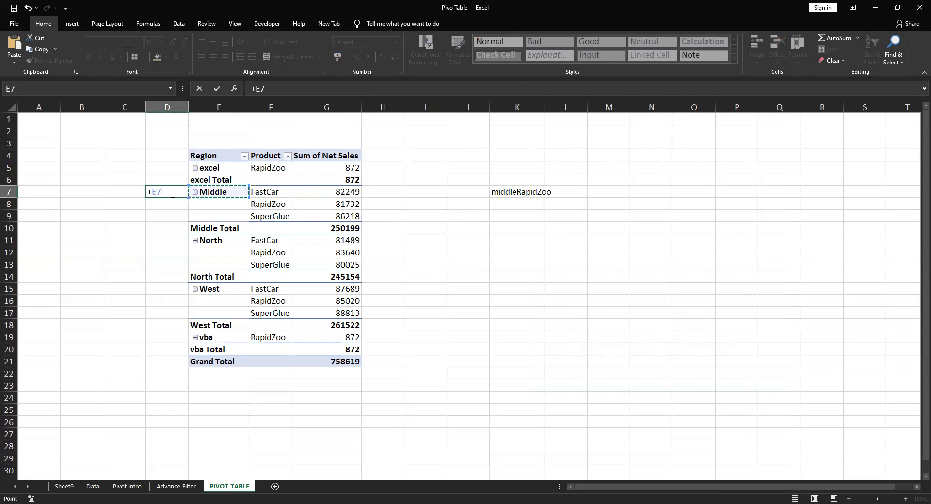
{"action": "type", "text": "&"}
{"action": "key", "text": "Right"}
{"action": "key", "text": "Right"}
{"action": "key", "text": "Return"}
{"action": "left_click", "coordinate": [171, 193]}
{"action": "key", "text": "ctrl+c"}
{"action": "key", "text": "Down"}
{"action": "key", "text": "Return"}
{"action": "key", "text": "Return"}
Compare the joined text in D7 and D8 with the neighbouring Region cells and the lookup text in K7
{"action": "key", "text": "Up"}
{"action": "key", "text": "Right"}
{"action": "key", "text": "Up"}
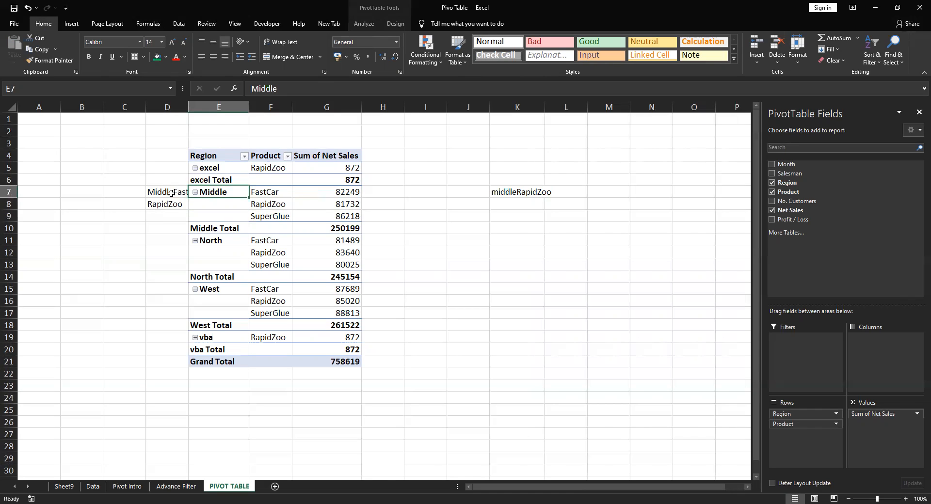
{"action": "key", "text": "Down"}
{"action": "key", "text": "Left"}
{"action": "key", "text": "Up"}
{"action": "key", "text": "Down"}
{"action": "key", "text": "Right"}
{"action": "key", "text": "Right"}
{"action": "key", "text": "Left"}
{"action": "key", "text": "Left"}
{"action": "key", "text": "Right"}
{"action": "key", "text": "Right"}
{"action": "key", "text": "Right"}
{"action": "key", "text": "Right"}
{"action": "key", "text": "Right"}
{"action": "key", "text": "Right"}
{"action": "key", "text": "Right"}
{"action": "key", "text": "Up"}
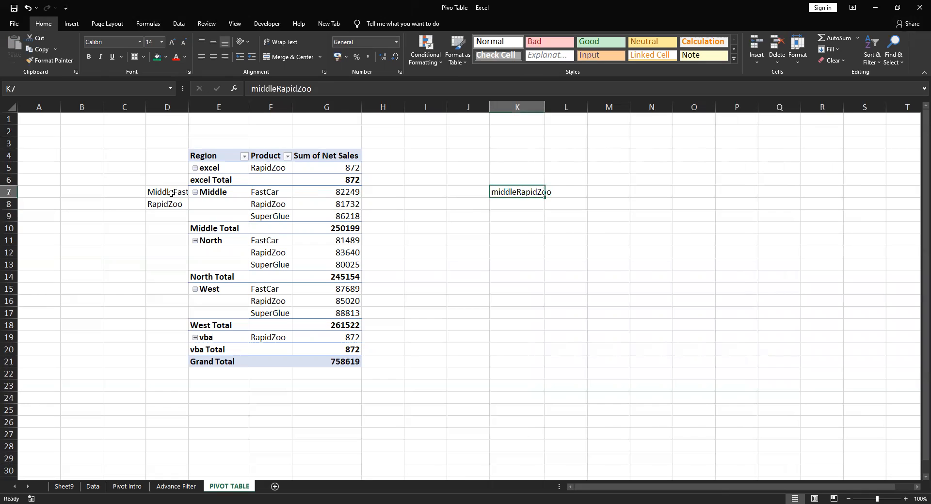
Widen column K to fit the lookup text in K7
{"action": "key", "text": "Right"}
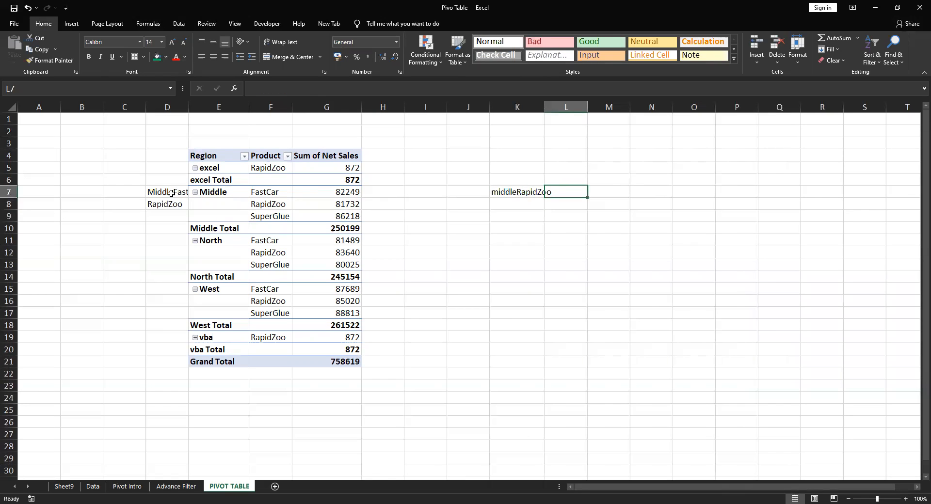
{"action": "key", "text": "Left"}
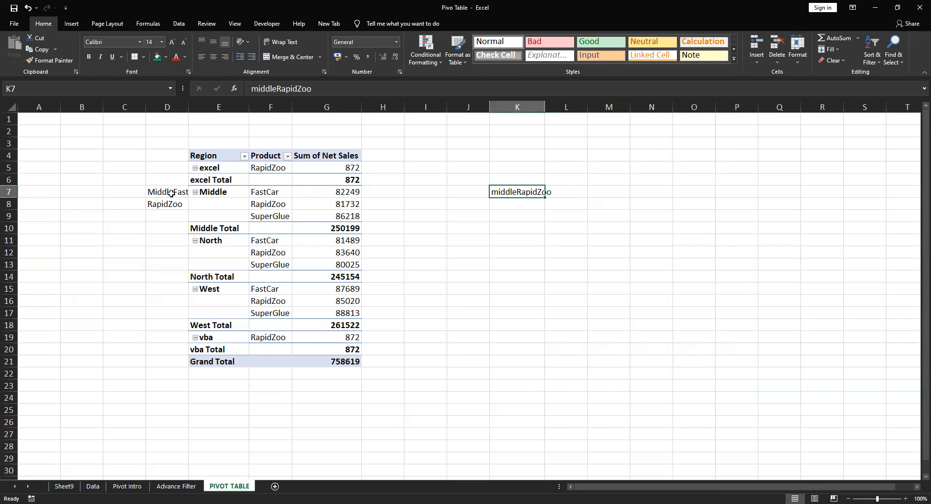
{"action": "key", "text": "Right"}
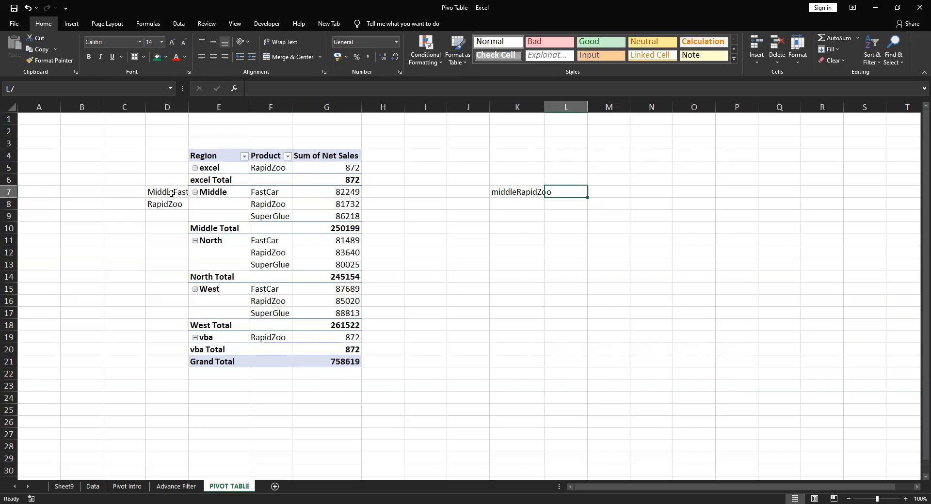
{"action": "double_click", "coordinate": [546, 108]}
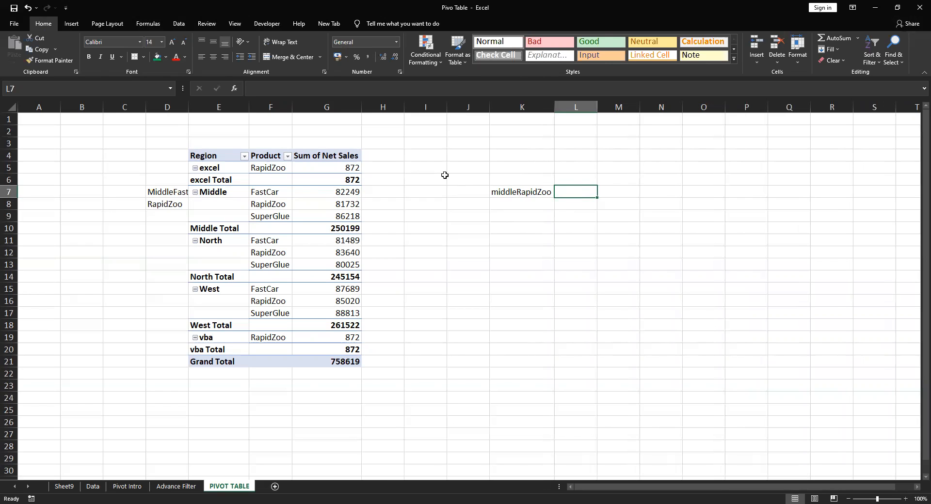
Check the Report pages topic in D12 on the Pivot Intro sheet and return to the PIVOT TABLE sheet
{"action": "left_click", "coordinate": [127, 486]}
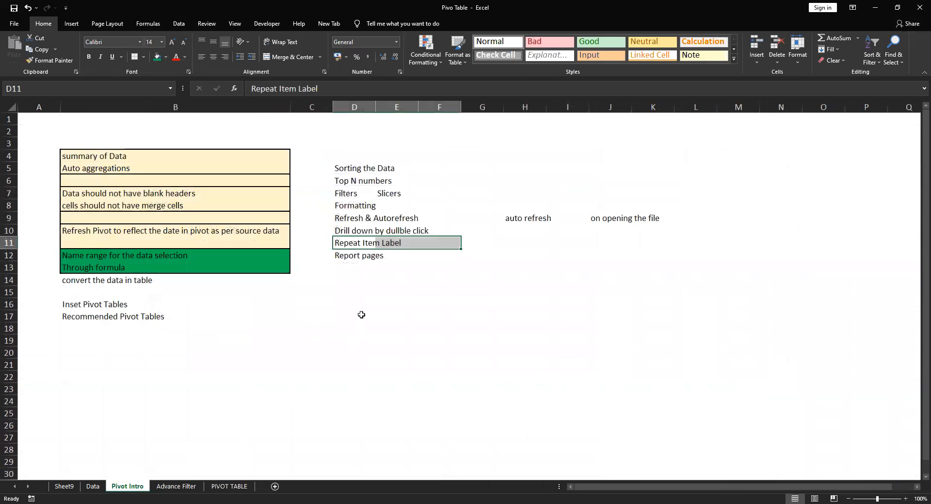
{"action": "left_click", "coordinate": [347, 256]}
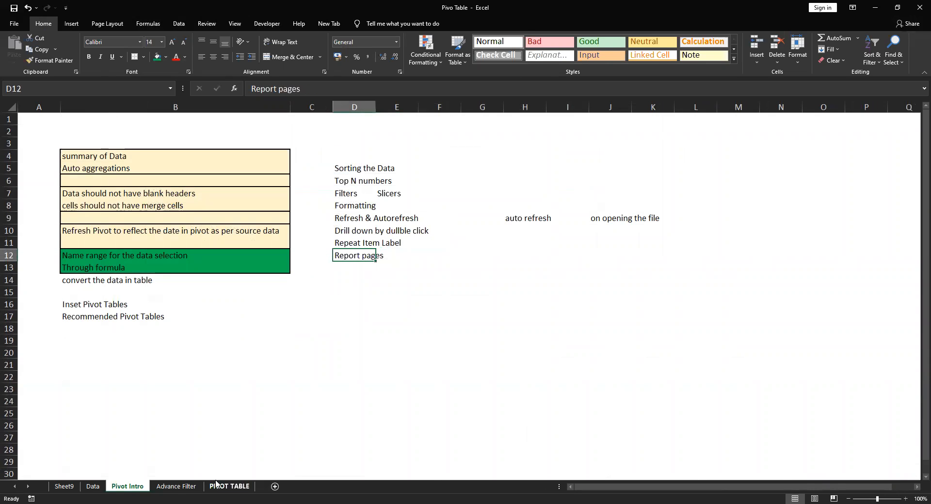
{"action": "left_click", "coordinate": [230, 486]}
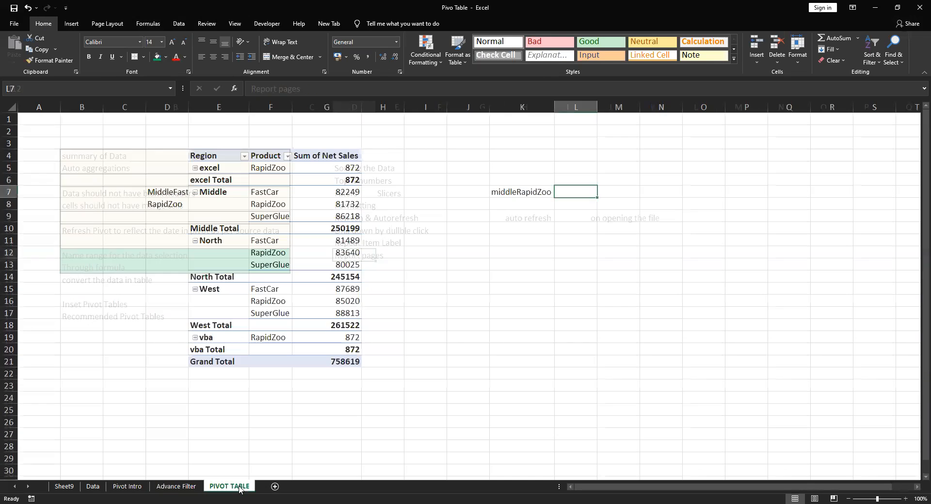
Move the Product field from Rows to Filters and clear the helper formulas in D7:D9
{"action": "left_click", "coordinate": [287, 228]}
{"action": "left_click_drag", "start_coordinate": [795, 430], "coordinate": [802, 366]}
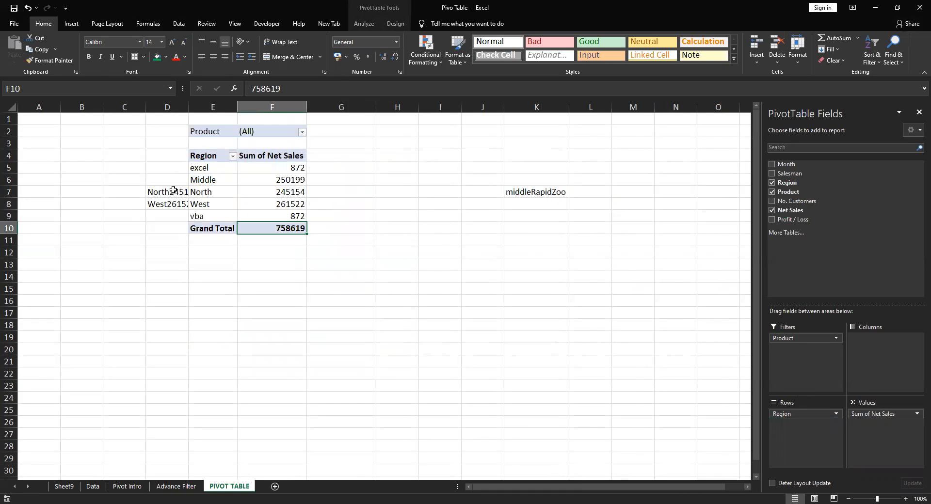
{"action": "left_click_drag", "start_coordinate": [171, 192], "coordinate": [169, 220]}
{"action": "key", "text": "Delete"}
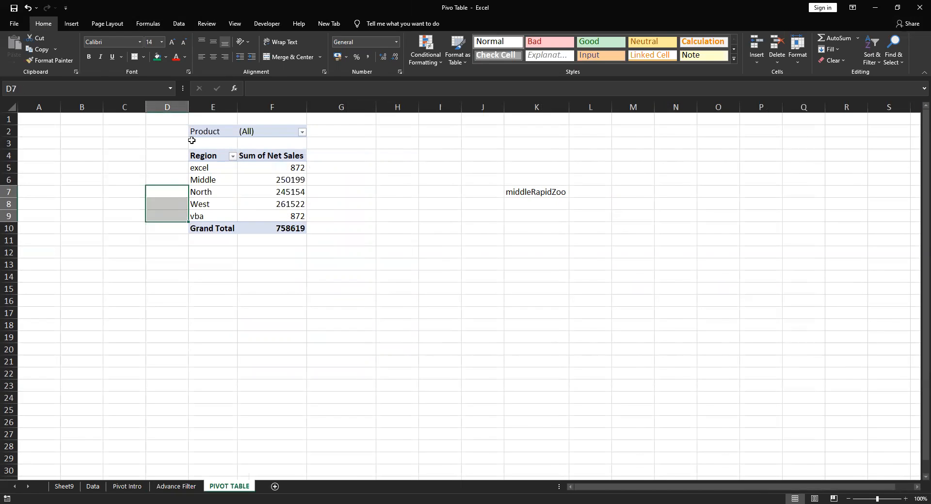
Set the pivot table's Product report filter to FastCar
{"action": "left_click", "coordinate": [301, 131]}
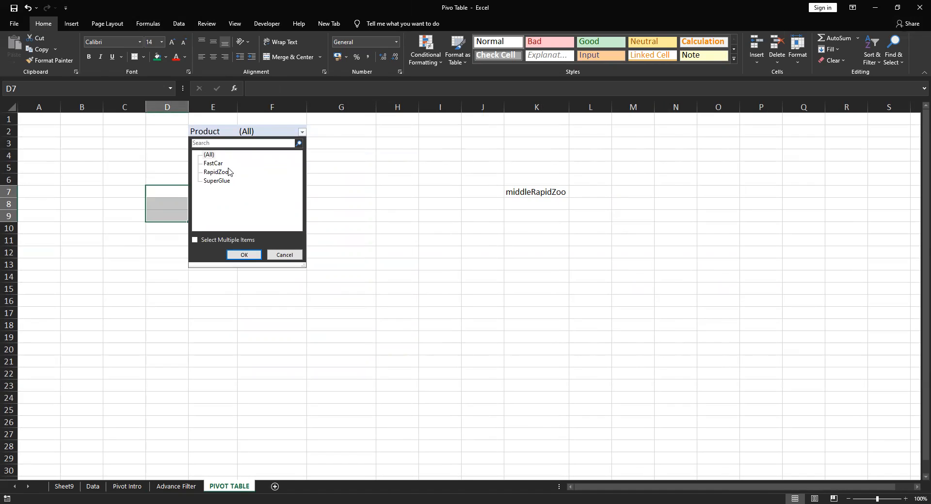
{"action": "left_click", "coordinate": [373, 269]}
{"action": "left_click", "coordinate": [444, 290]}
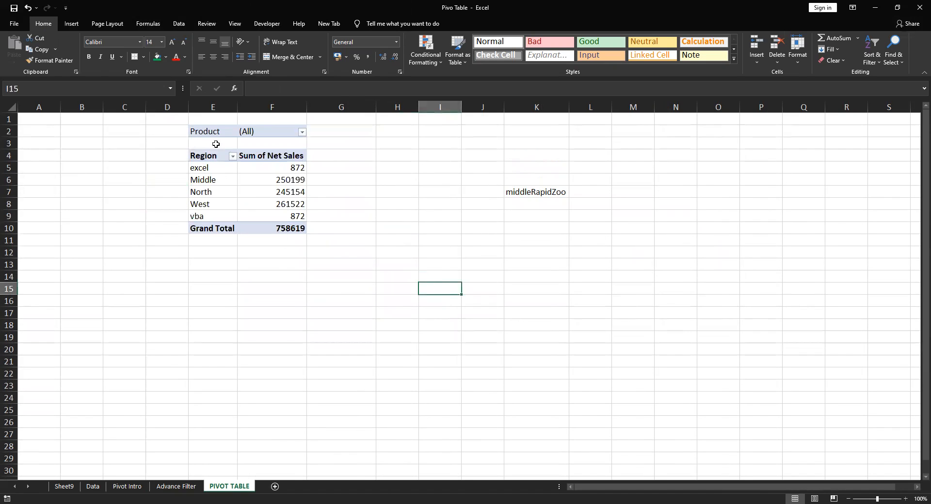
{"action": "left_click", "coordinate": [299, 131]}
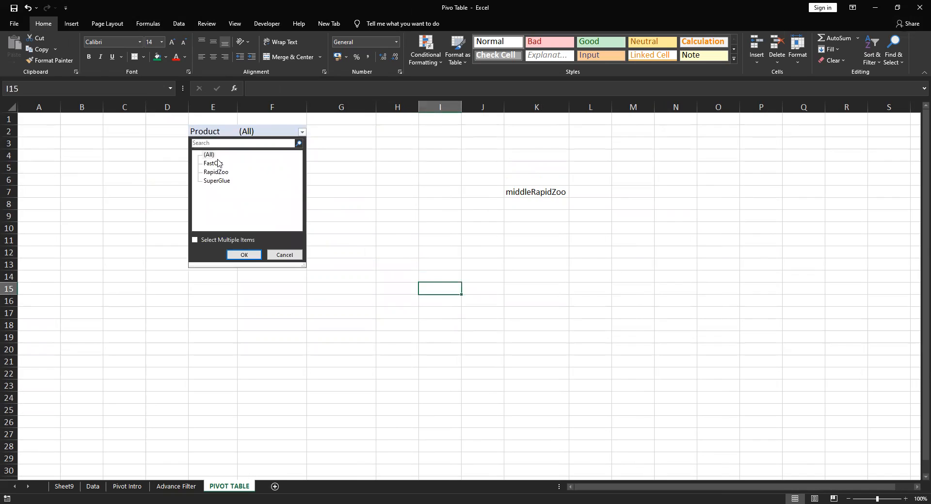
{"action": "left_click", "coordinate": [237, 255]}
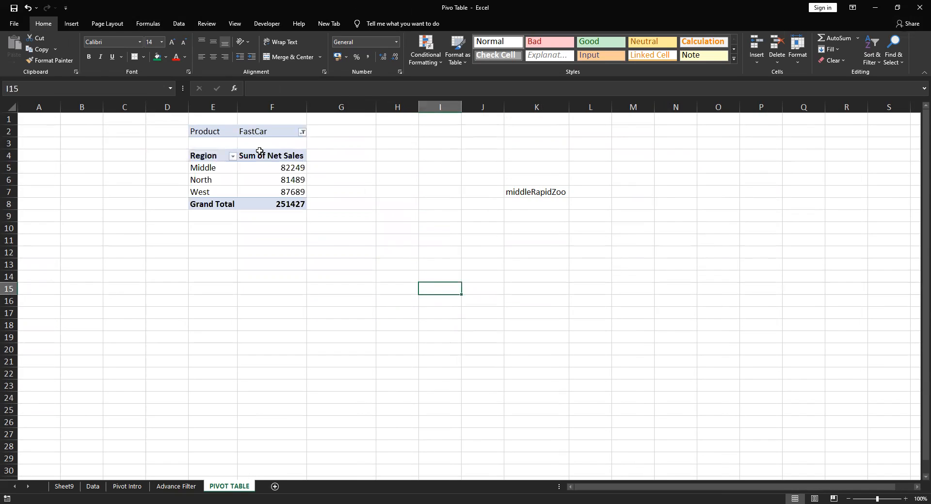
Set the pivot table's Product report filter to RapidZoo
{"action": "left_click", "coordinate": [303, 133]}
{"action": "left_click", "coordinate": [213, 172]}
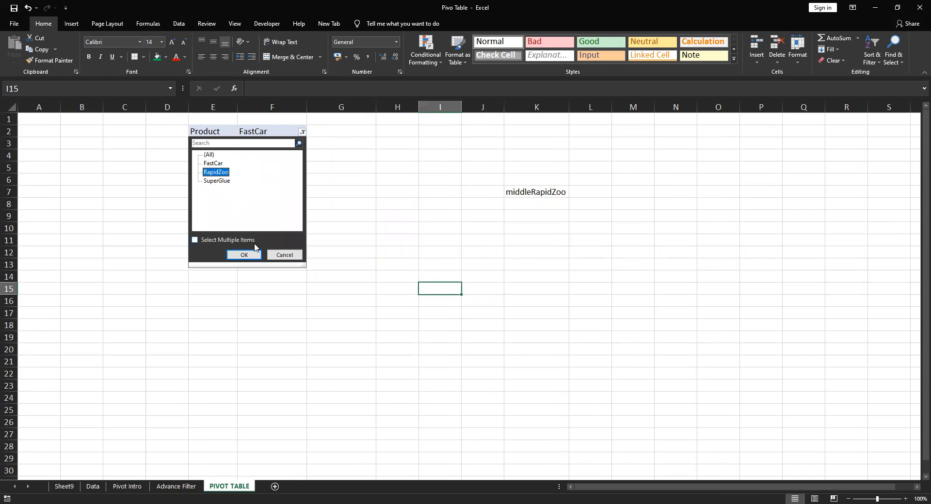
{"action": "left_click", "coordinate": [236, 254]}
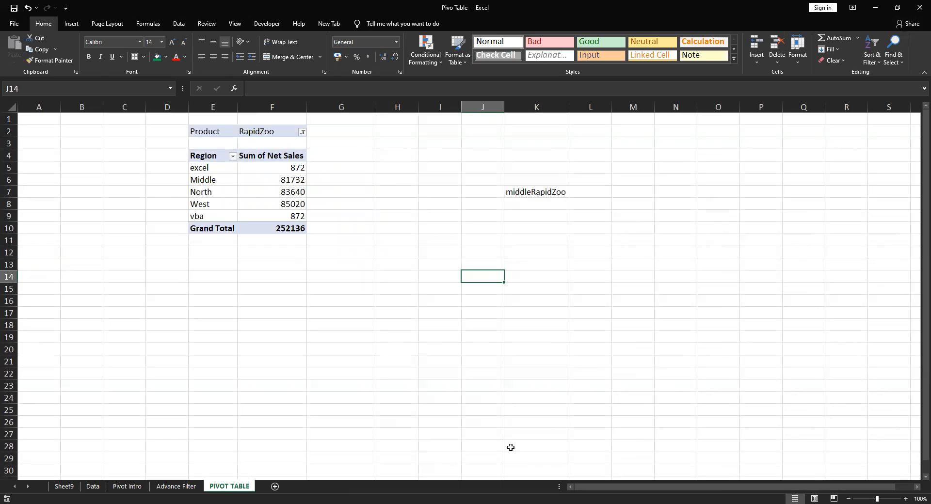
Clear cells K6:K8, which hold the lookup text beside the pivot table
{"action": "left_click_drag", "start_coordinate": [506, 178], "coordinate": [538, 208]}
{"action": "key", "text": "Delete"}
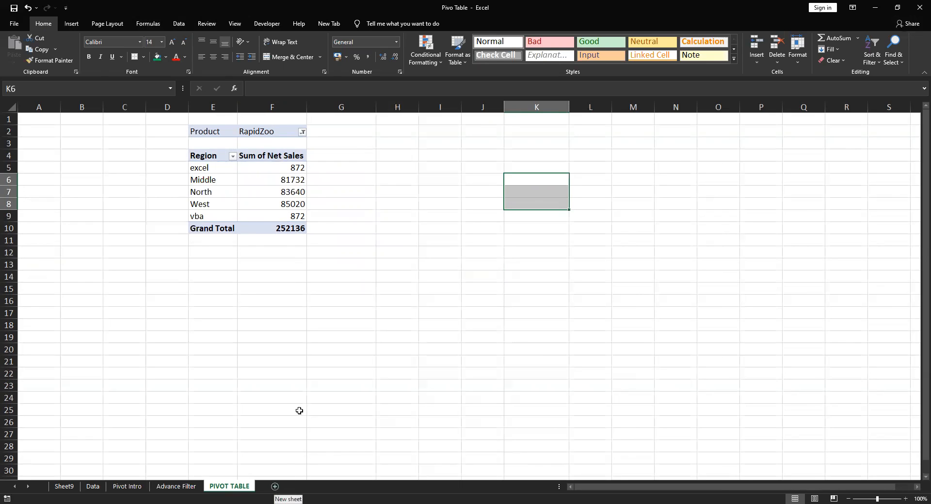
{"action": "left_click", "coordinate": [302, 131]}
{"action": "left_click", "coordinate": [279, 486]}
Review the full list of pivot table topics on the Pivot Intro sheet
{"action": "left_click", "coordinate": [135, 486]}
{"action": "left_click_drag", "start_coordinate": [348, 155], "coordinate": [490, 295]}
{"action": "left_click", "coordinate": [632, 335]}
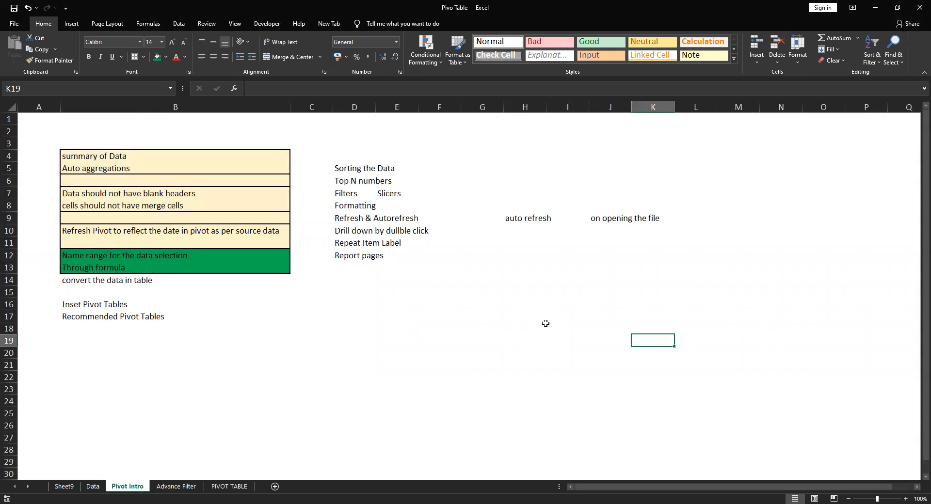
{"action": "left_click_drag", "start_coordinate": [116, 131], "coordinate": [675, 367]}
{"action": "left_click", "coordinate": [508, 336]}
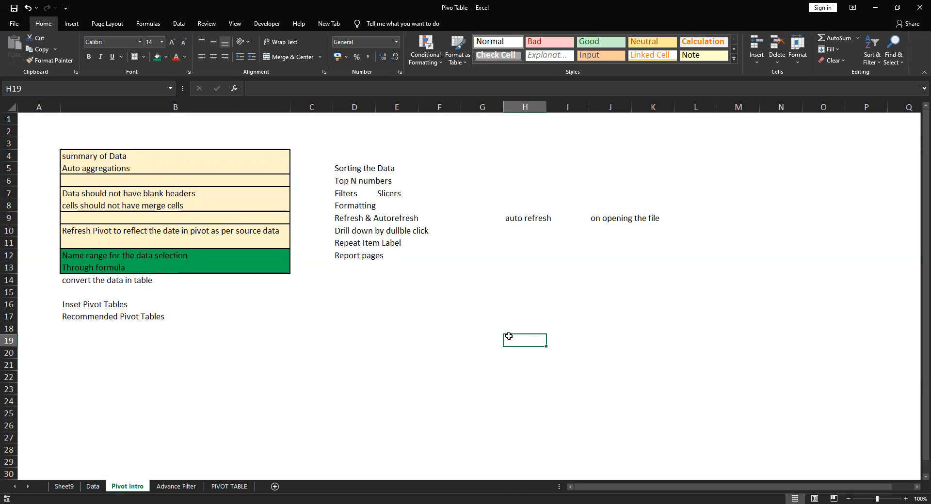
Add the topic "pivot charts" in D14 of the Pivot Intro sheet
{"action": "left_click", "coordinate": [371, 277]}
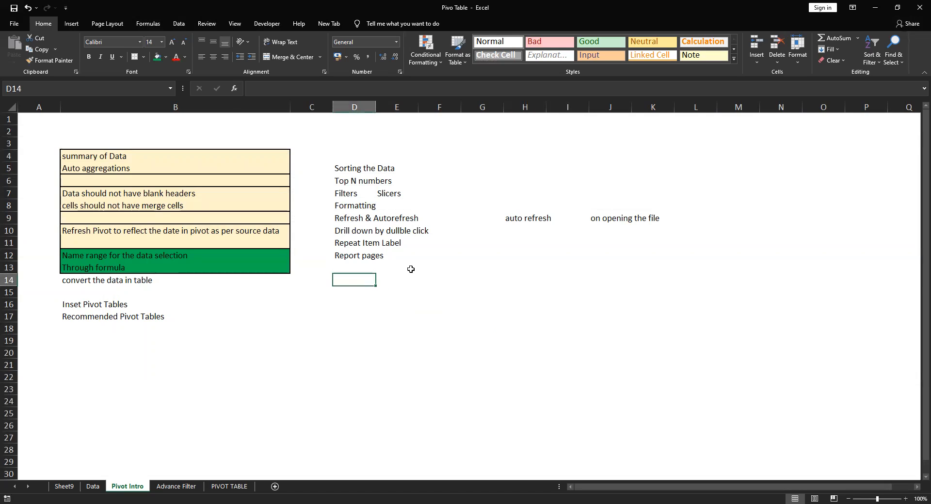
{"action": "type", "text": "pi"}
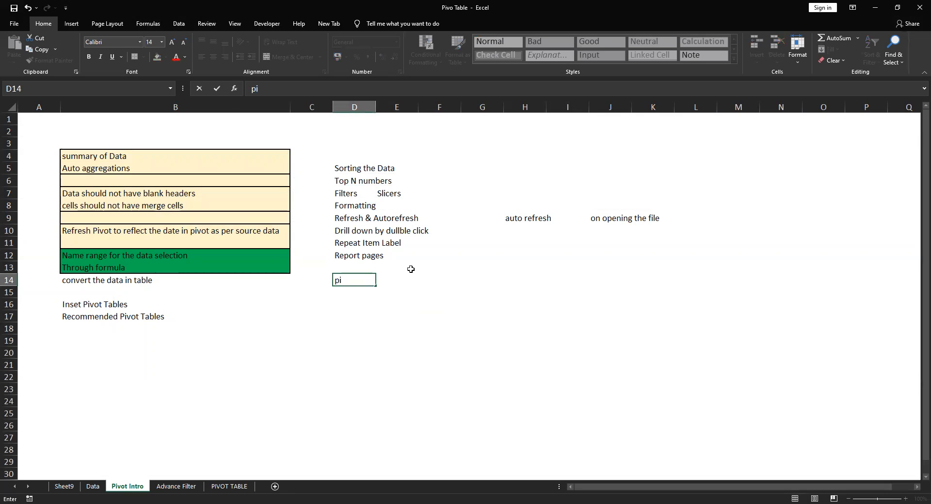
{"action": "type", "text": "vot charts"}
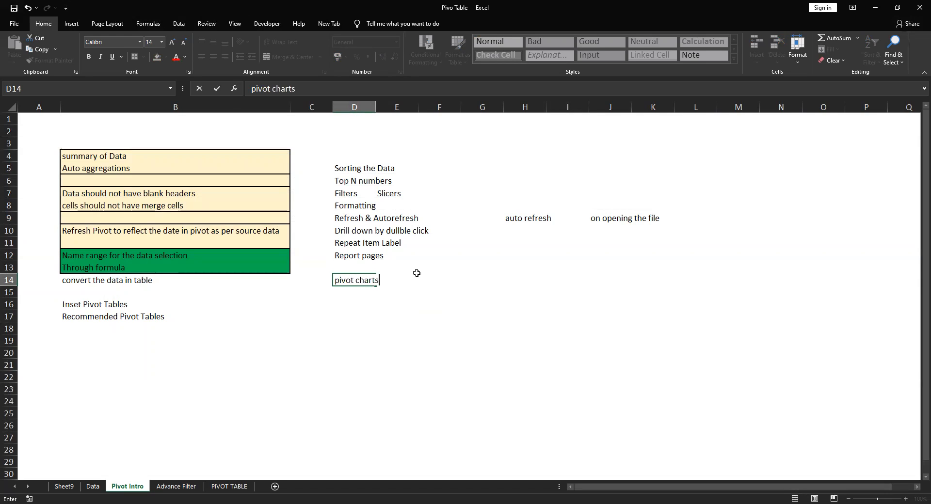
{"action": "key", "text": "Return"}
{"action": "key", "text": "Up"}
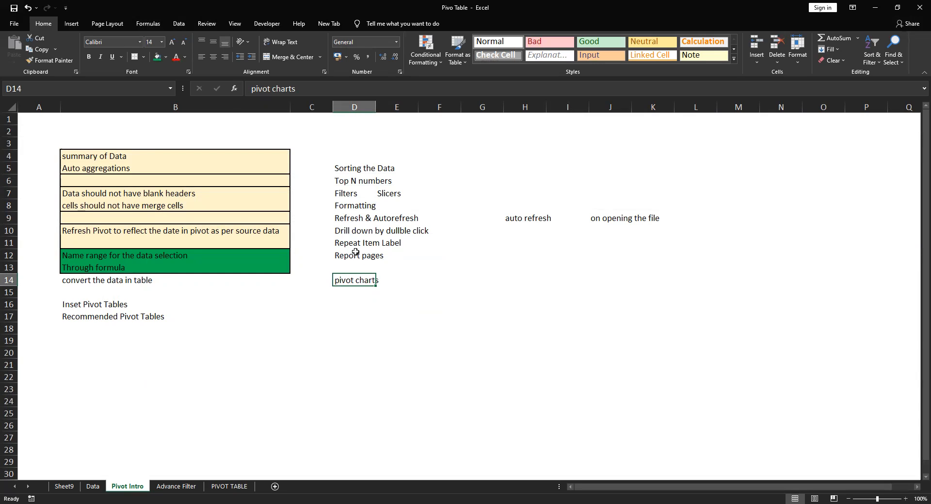
{"action": "left_click", "coordinate": [367, 306]}
{"action": "left_click", "coordinate": [363, 280]}
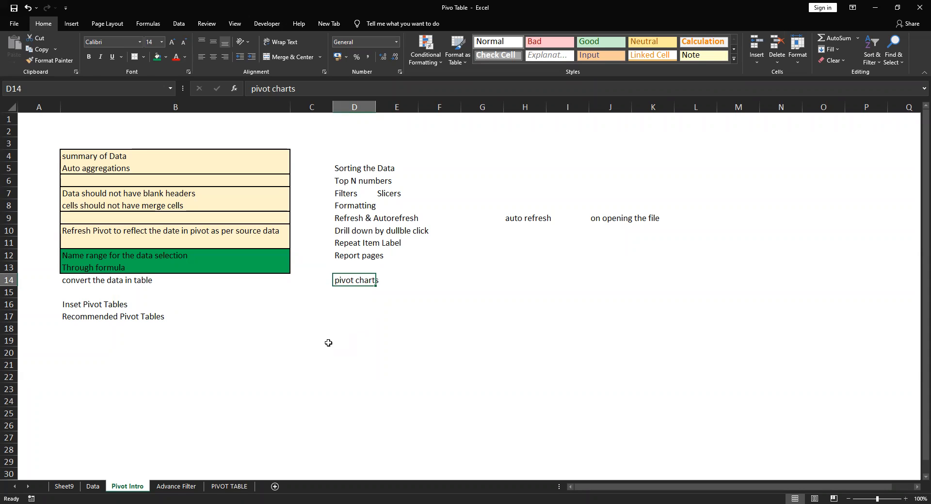
Convert the p_data table on the Data sheet to a normal range
{"action": "left_click", "coordinate": [94, 486]}
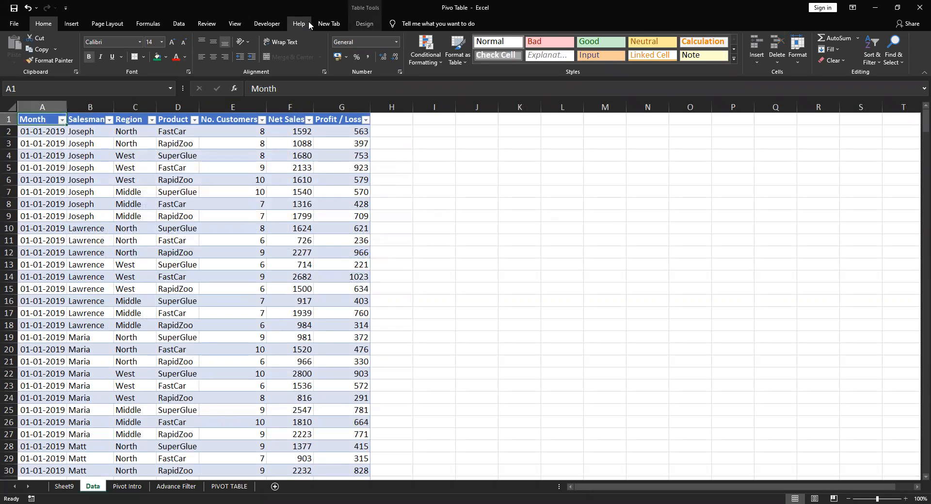
{"action": "left_click", "coordinate": [364, 23]}
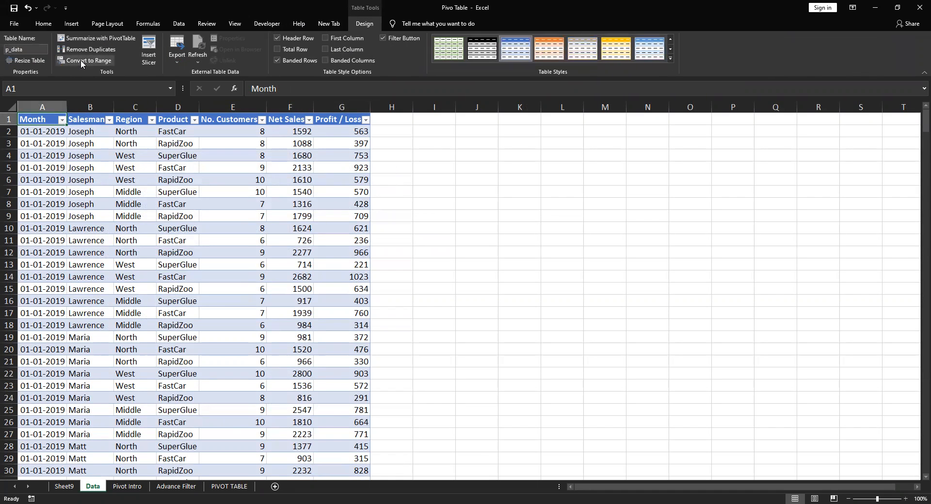
{"action": "left_click", "coordinate": [83, 60]}
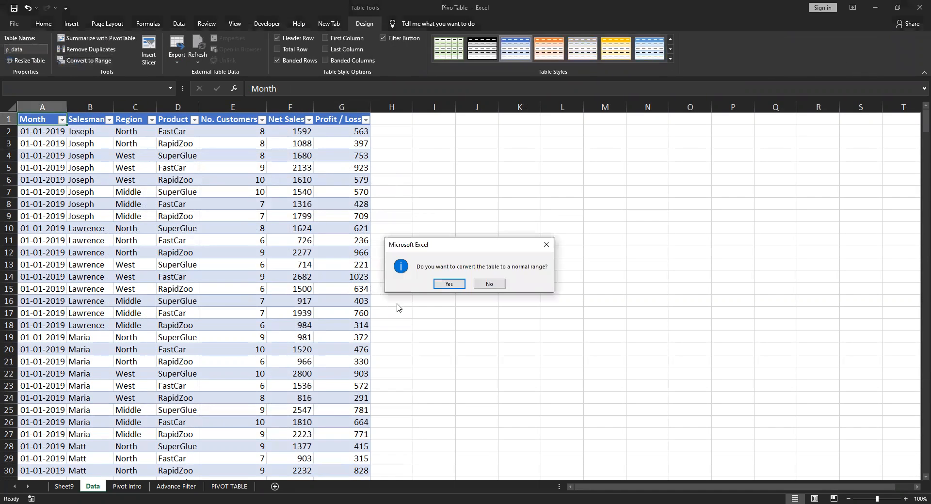
{"action": "left_click", "coordinate": [439, 284]}
{"action": "left_click", "coordinate": [416, 193]}
Remove the fill color from the whole data range A1:G469
{"action": "left_click", "coordinate": [52, 118]}
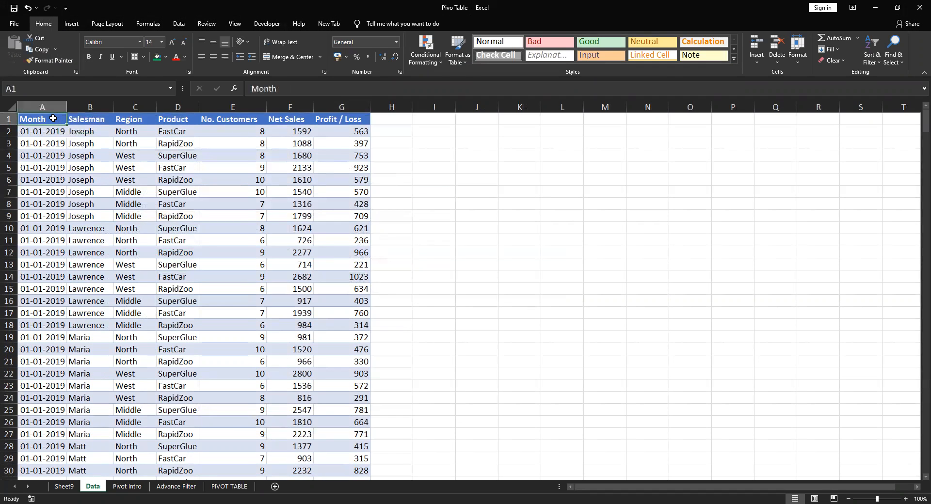
{"action": "key", "text": "ctrl+shift+Right"}
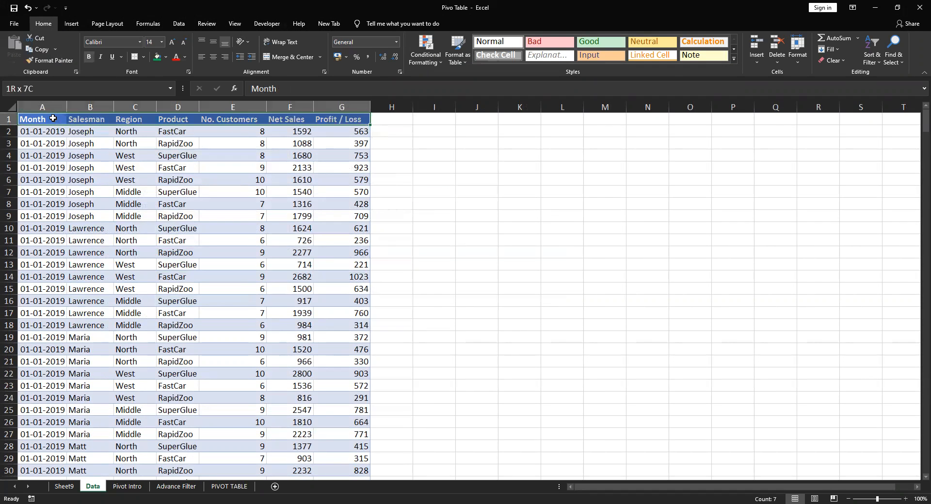
{"action": "key", "text": "ctrl+shift+Down"}
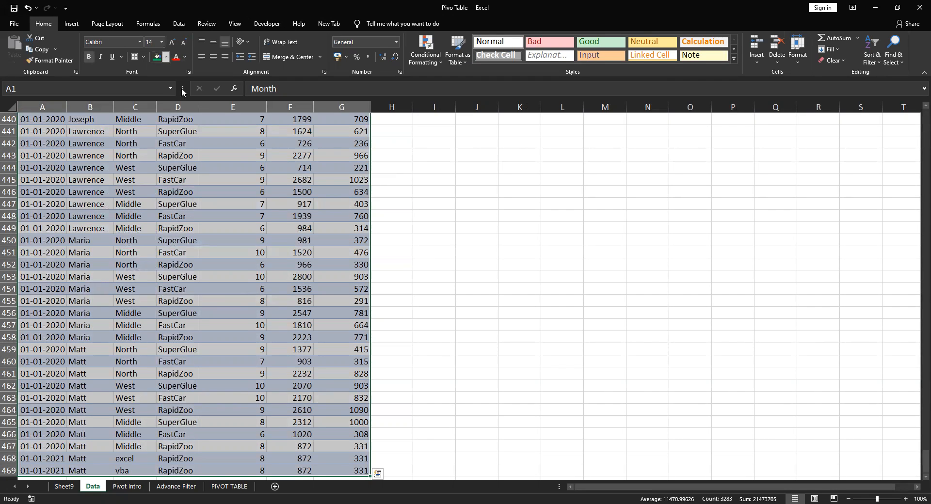
{"action": "left_click", "coordinate": [166, 56]}
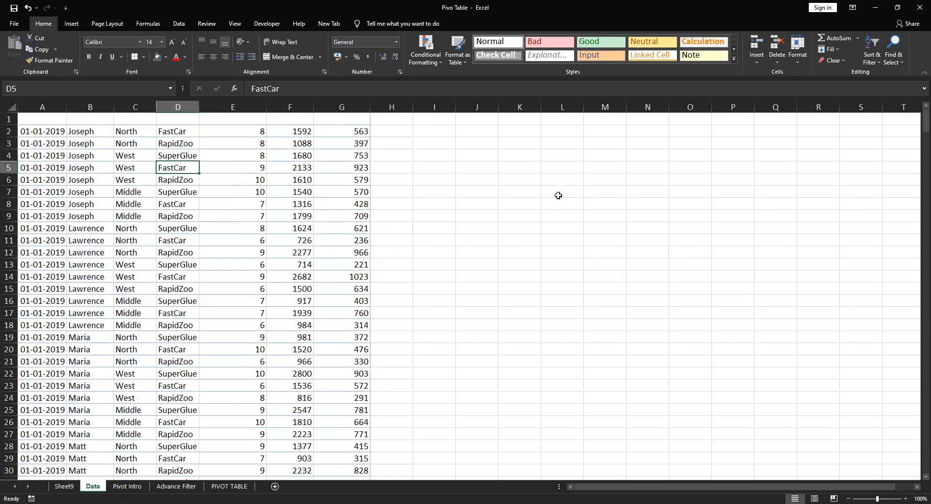
{"action": "key", "text": "Up"}
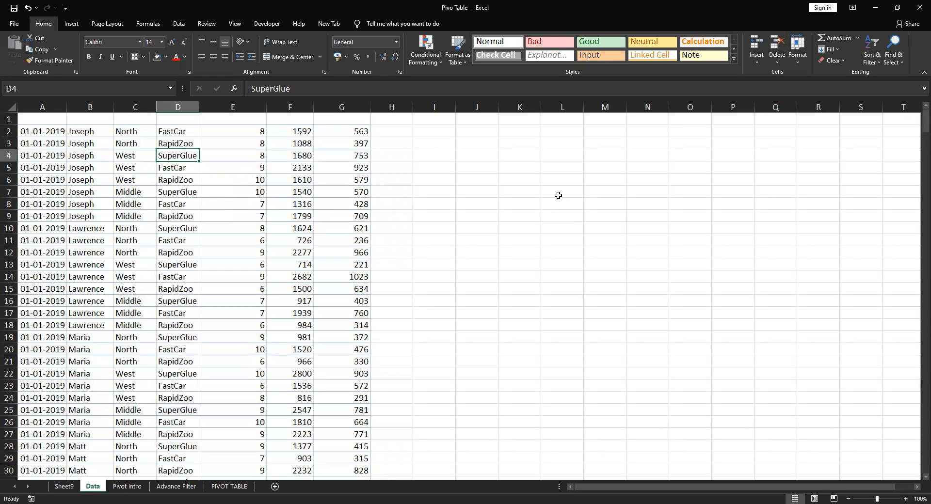
Set the font color of the header row A1:G1 on the Data sheet to Automatic
{"action": "key", "text": "Left"}
{"action": "key", "text": "Left"}
{"action": "key", "text": "Left"}
{"action": "key", "text": "Up"}
{"action": "key", "text": "Up"}
{"action": "key", "text": "Up"}
{"action": "key", "text": "ctrl+shift+Right"}
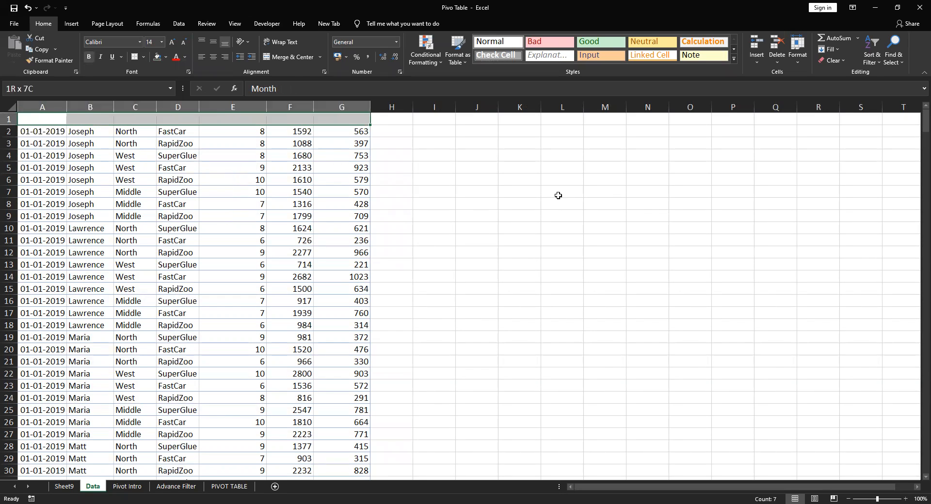
{"action": "left_click", "coordinate": [185, 57]}
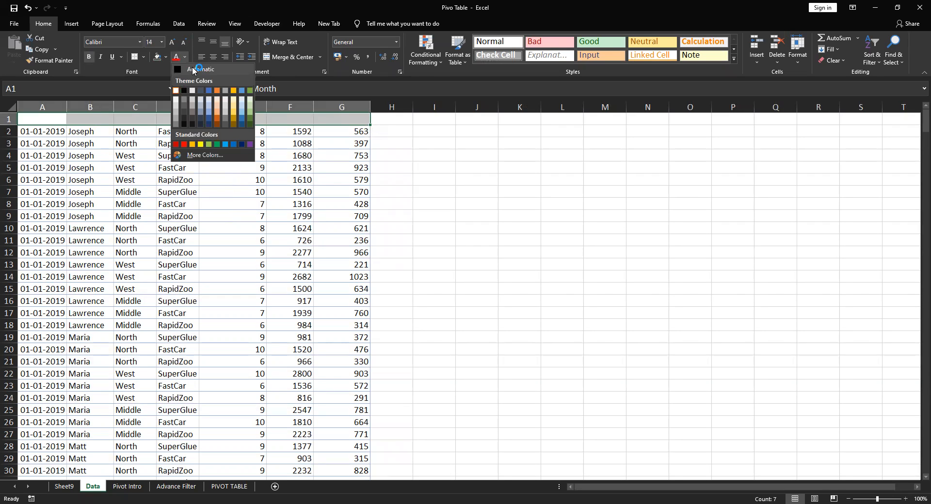
{"action": "left_click", "coordinate": [193, 70]}
{"action": "left_click", "coordinate": [233, 119]}
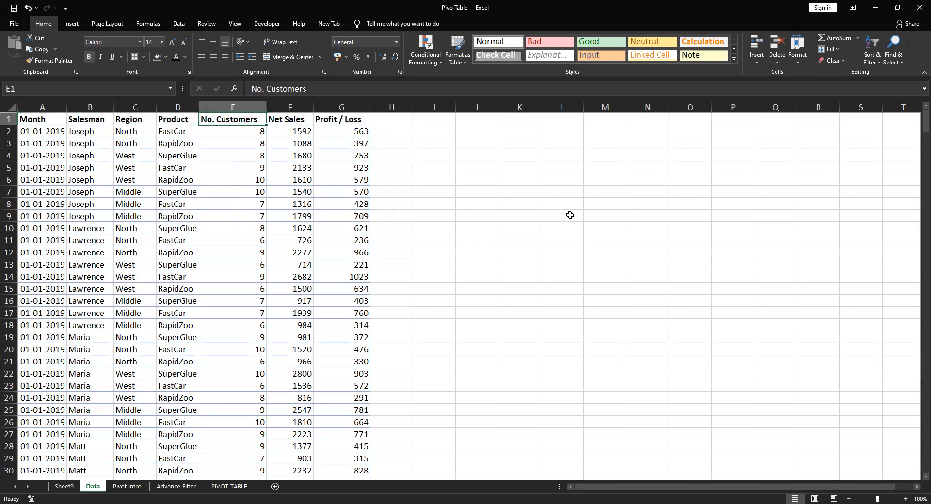
{"action": "key", "text": "Left"}
{"action": "key", "text": "Left"}
{"action": "key", "text": "Left"}
{"action": "key", "text": "Left"}
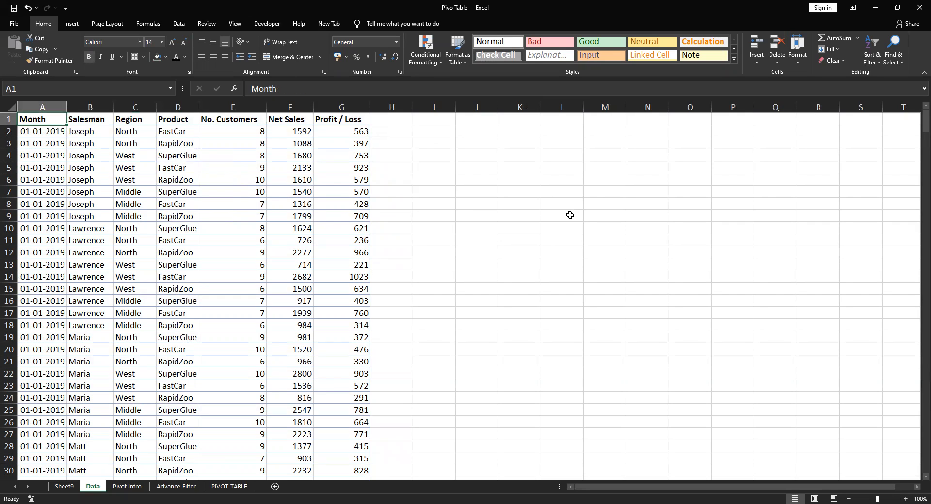
Set up a new PivotTable at cell K6 of the Data sheet with A1:G469 as its source range
{"action": "left_click", "coordinate": [532, 179]}
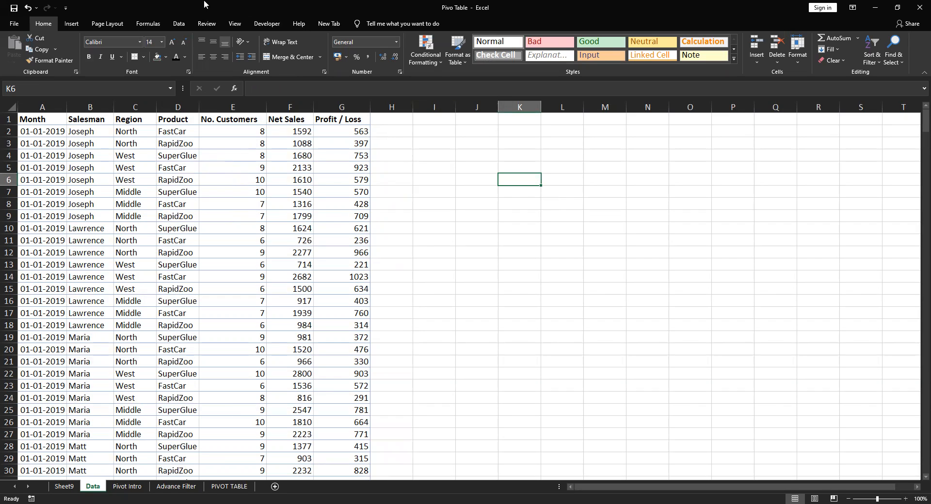
{"action": "left_click", "coordinate": [72, 24]}
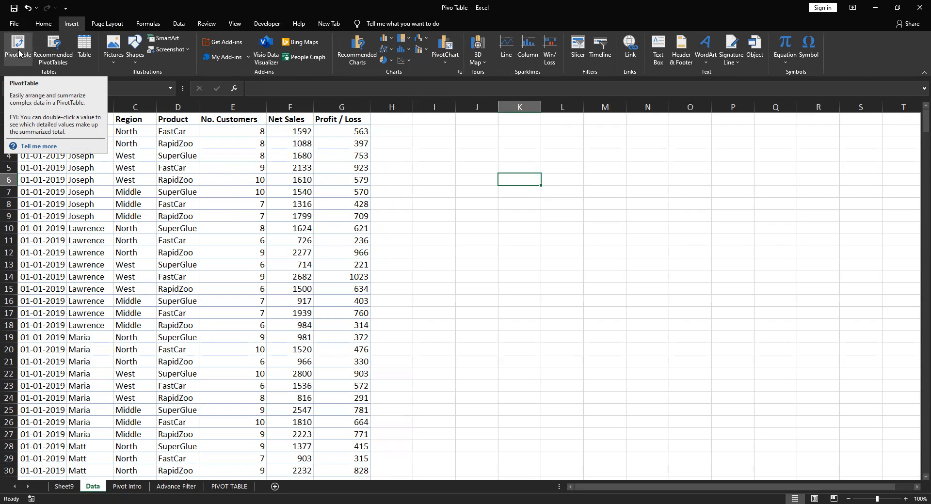
{"action": "left_click", "coordinate": [25, 50]}
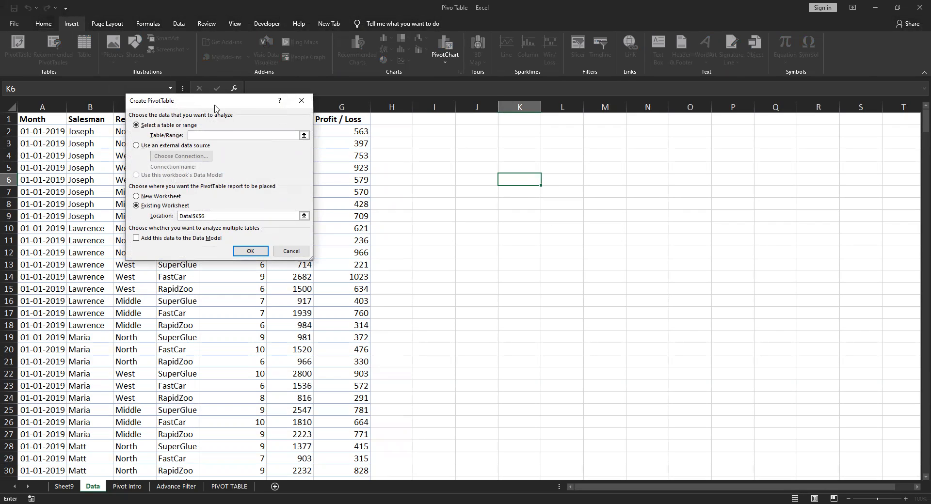
{"action": "left_click_drag", "start_coordinate": [216, 108], "coordinate": [368, 145]}
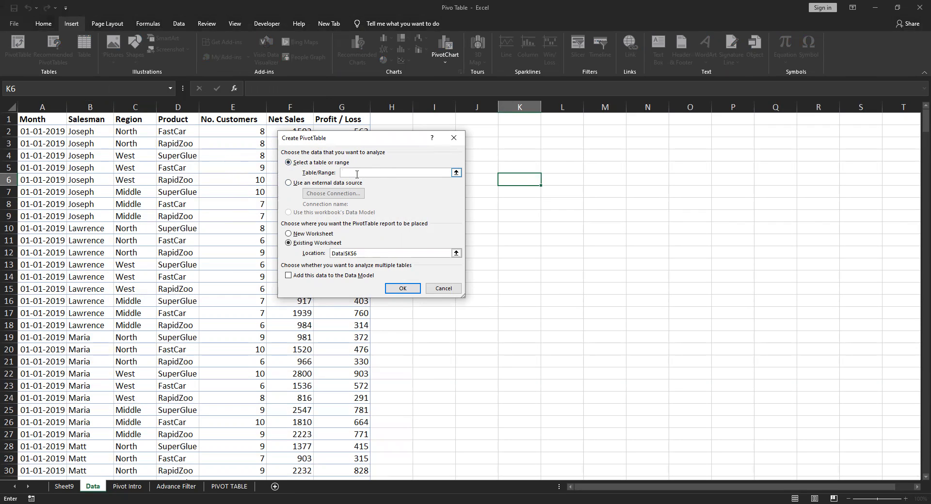
{"action": "left_click", "coordinate": [36, 120]}
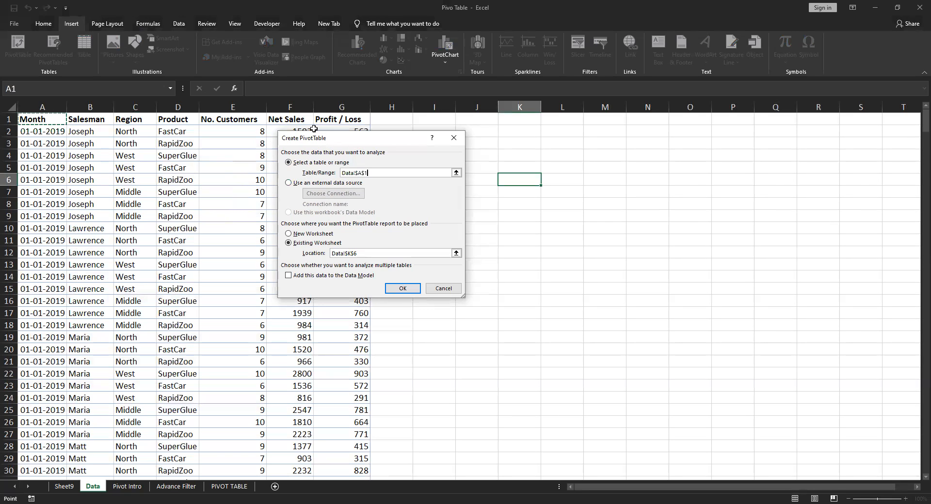
{"action": "key", "text": "ctrl+shift+Right"}
{"action": "key", "text": "ctrl+shift+Down"}
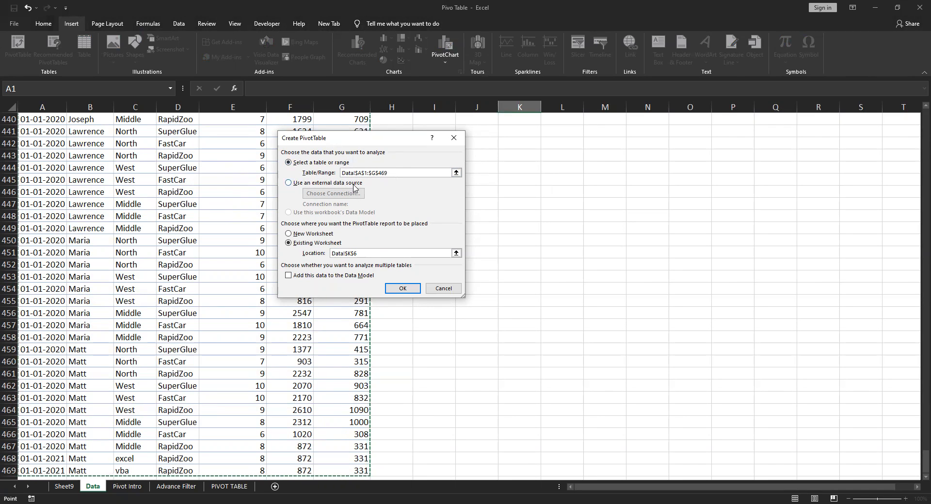
Examine the external data source connections and tables available for the new PivotTable, ending with the worksheet range option chosen
{"action": "left_click", "coordinate": [288, 183]}
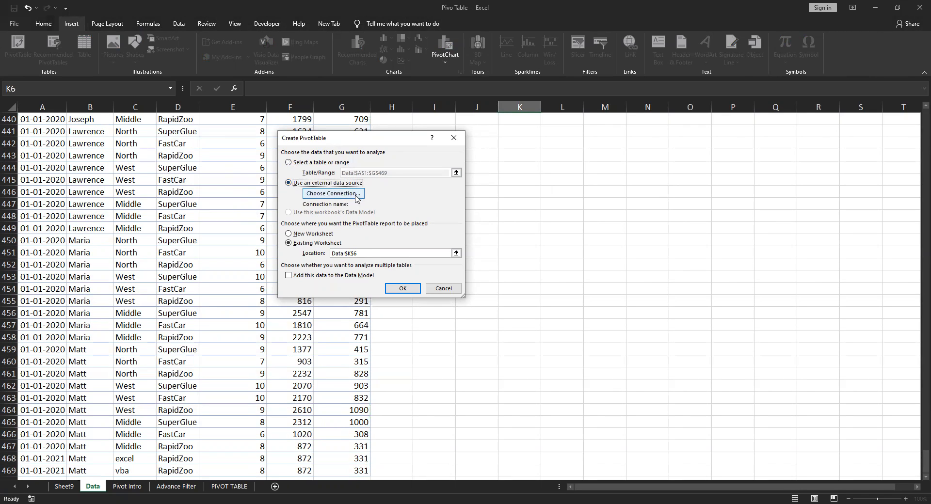
{"action": "left_click", "coordinate": [331, 193]}
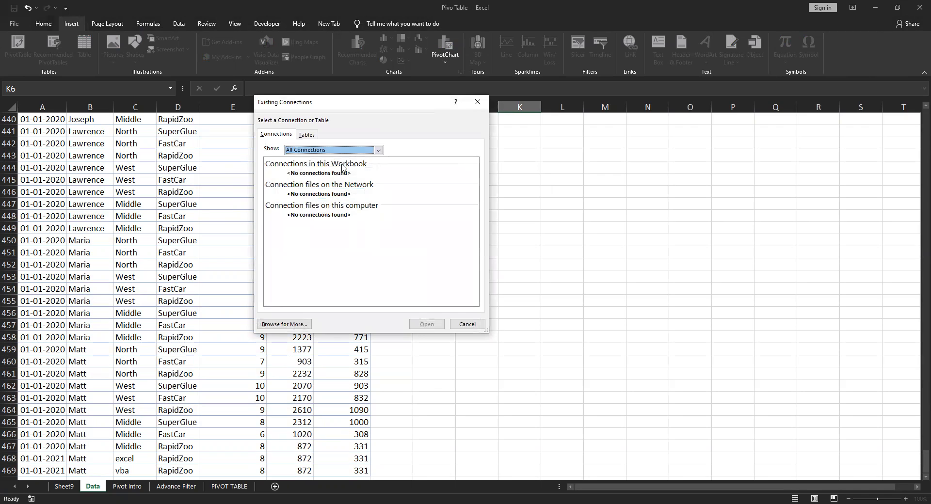
{"action": "left_click", "coordinate": [378, 150]}
{"action": "left_click", "coordinate": [378, 151]}
{"action": "left_click", "coordinate": [379, 150]}
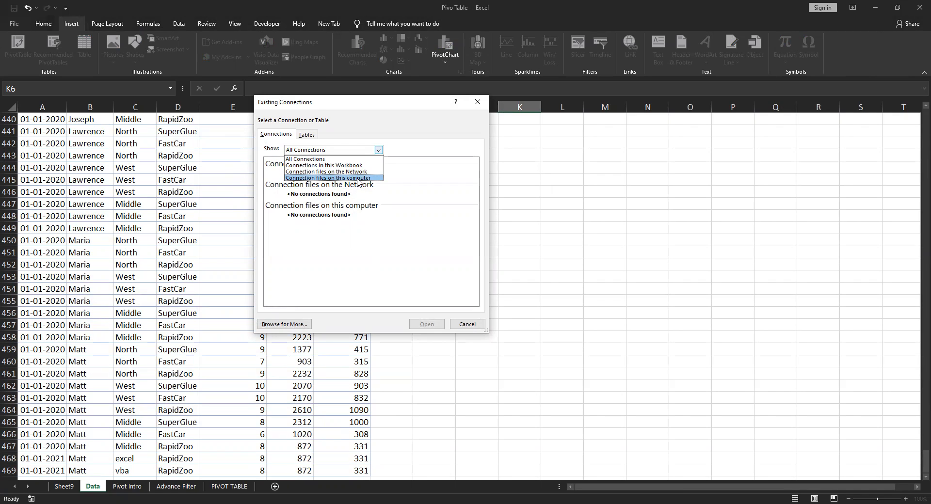
{"action": "left_click", "coordinate": [307, 136]}
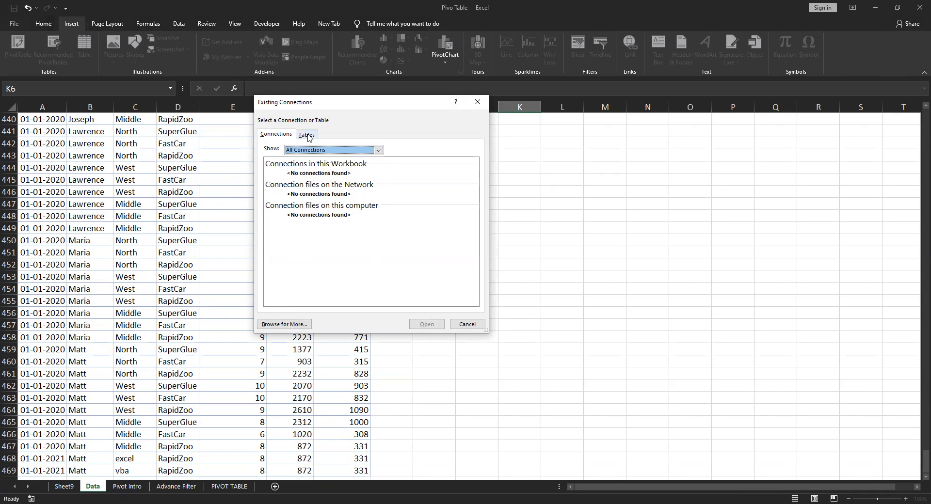
{"action": "left_click", "coordinate": [311, 138]}
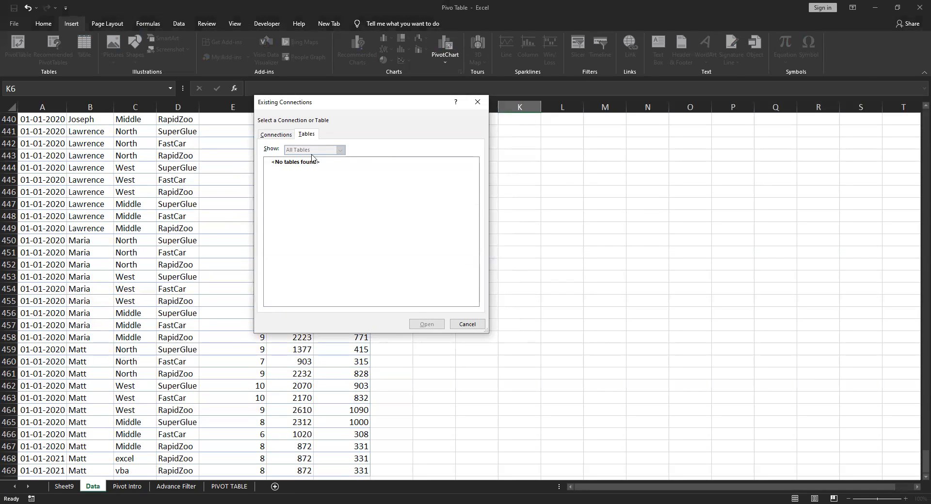
{"action": "left_click", "coordinate": [280, 137]}
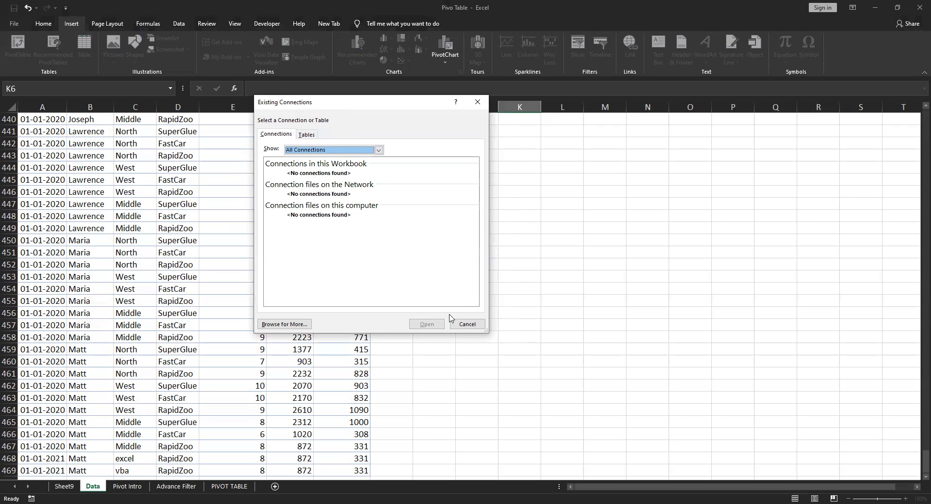
{"action": "left_click", "coordinate": [465, 324]}
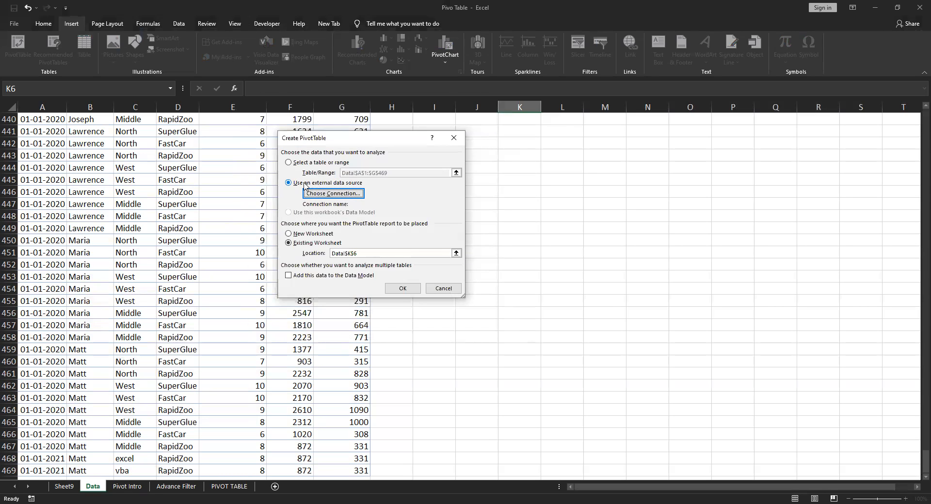
{"action": "left_click", "coordinate": [288, 163]}
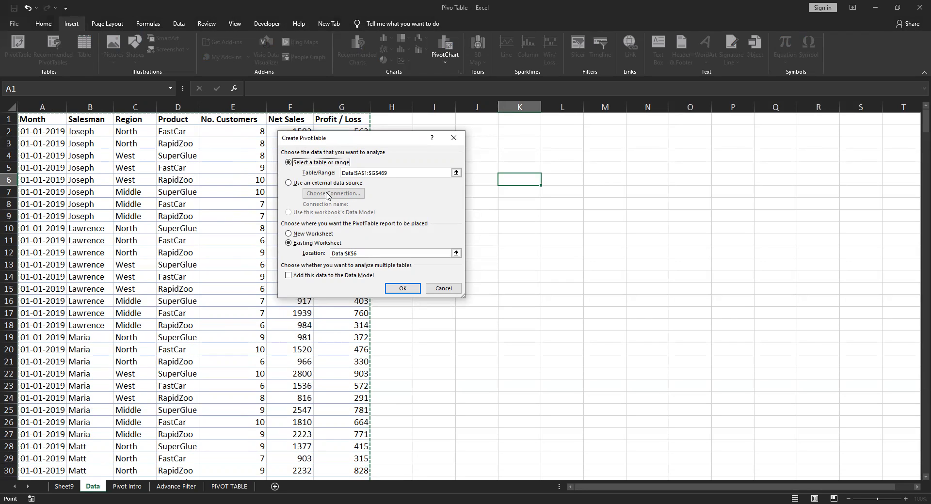
{"action": "left_click", "coordinate": [288, 213]}
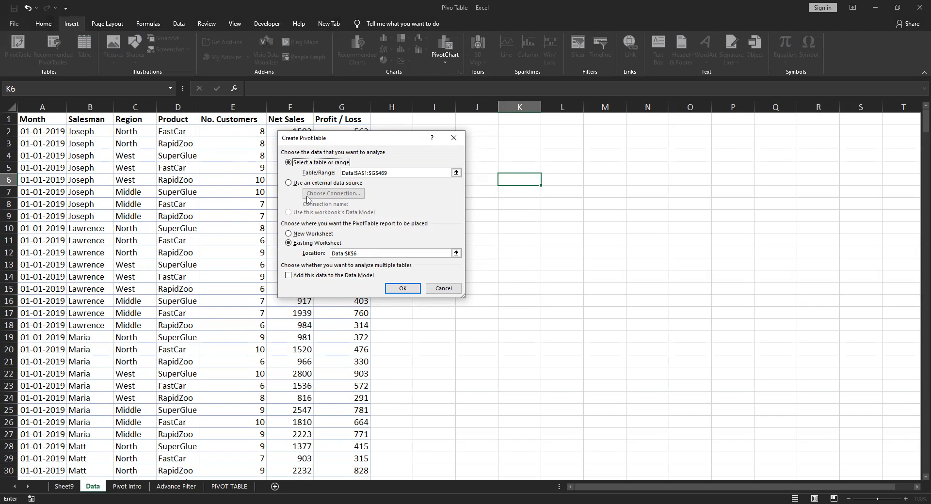
{"action": "left_click", "coordinate": [288, 184]}
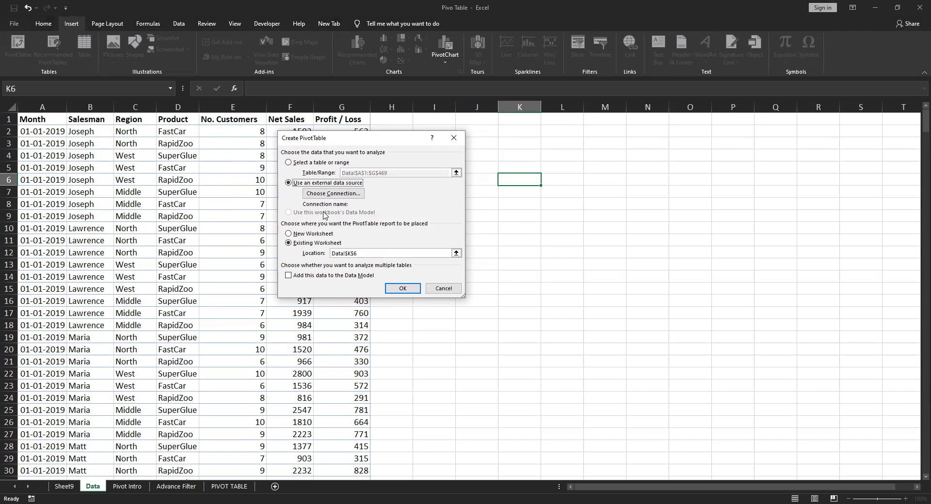
{"action": "left_click", "coordinate": [289, 163]}
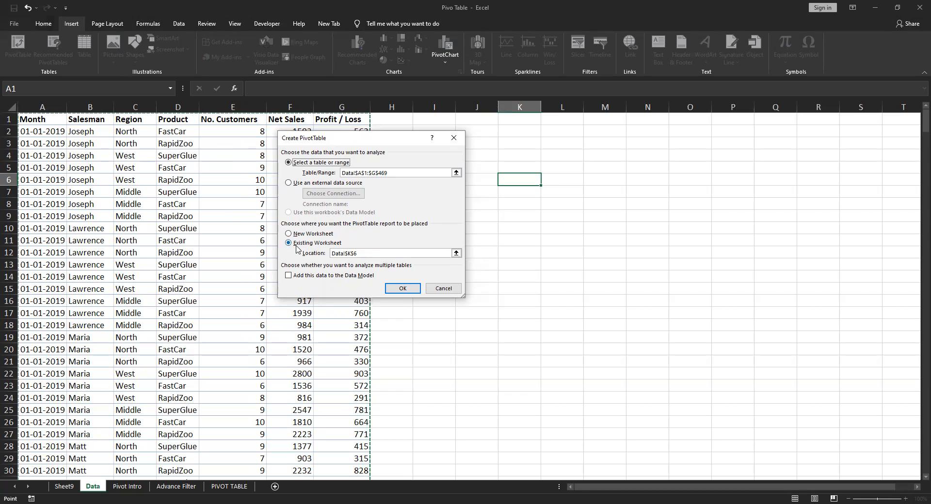
{"action": "left_click", "coordinate": [367, 255]}
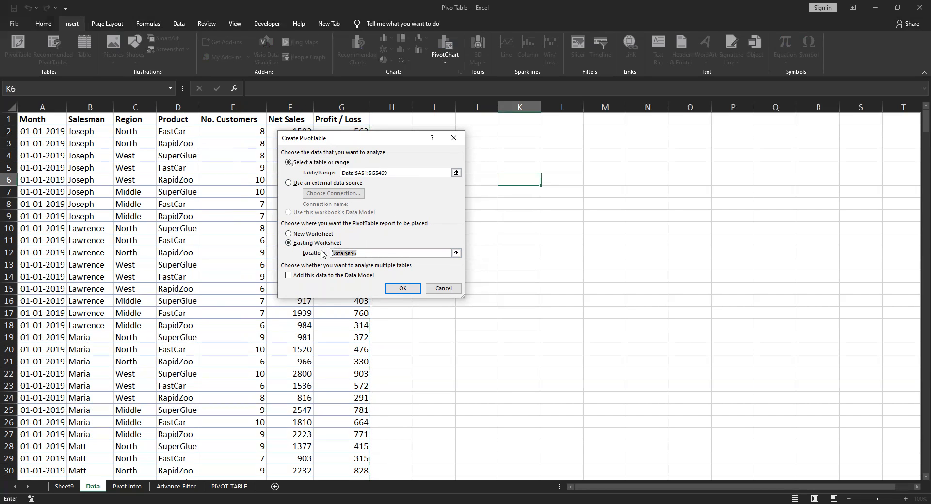
{"action": "left_click", "coordinate": [526, 118]}
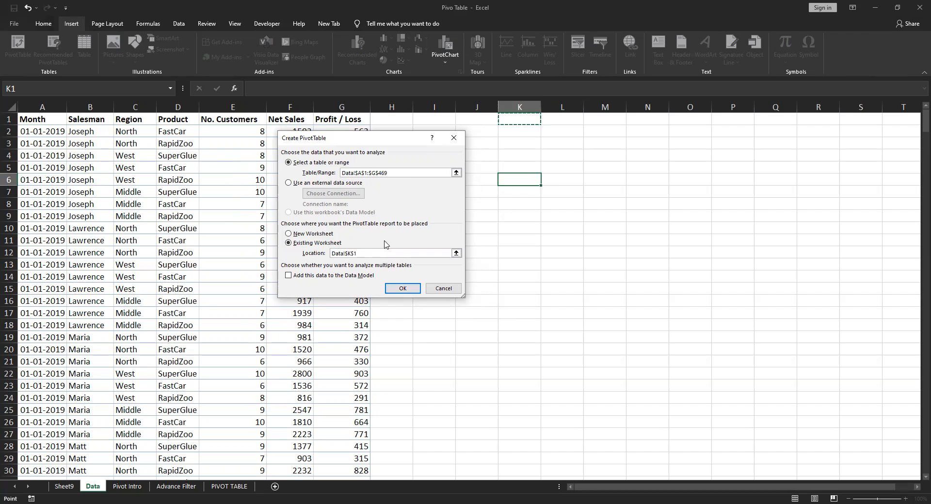
{"action": "key", "text": "Escape"}
{"action": "left_click", "coordinate": [487, 165]}
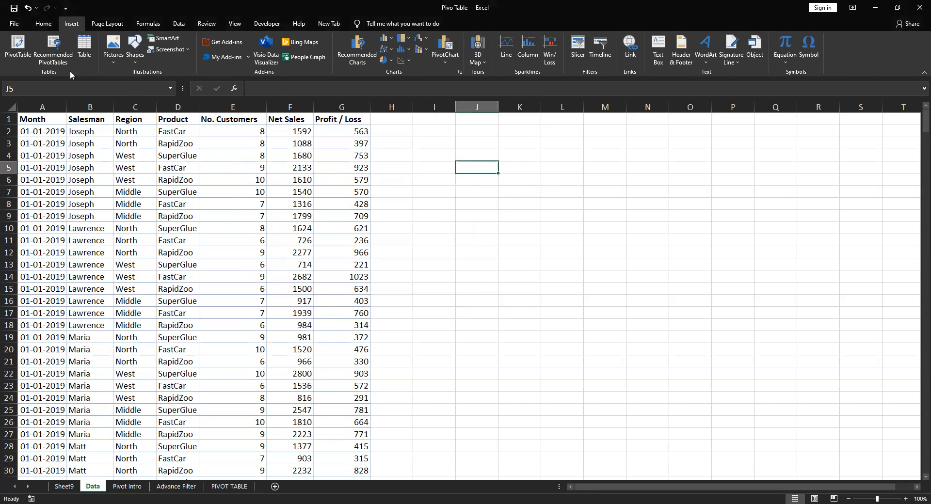
Create a PivotTable from Data A1:G469 at cell K3 of the PIVOT TABLE sheet, without adding it to the Data Model
{"action": "left_click", "coordinate": [82, 144]}
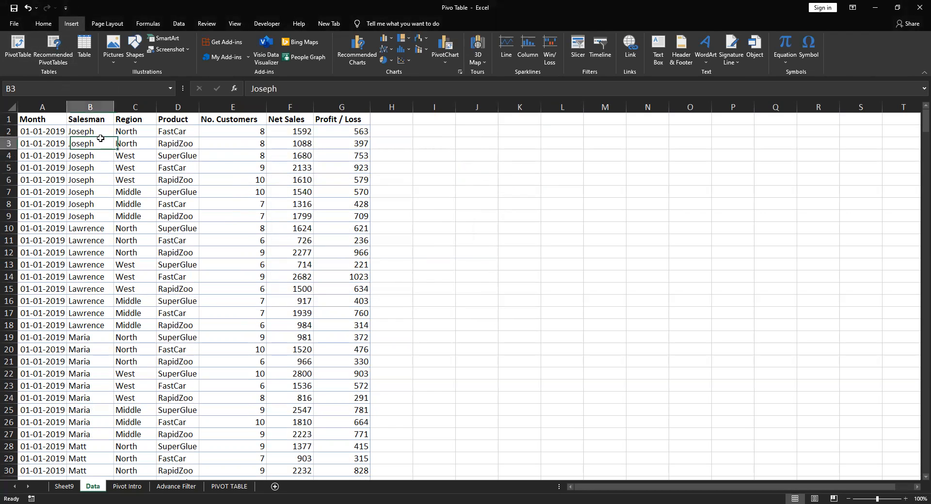
{"action": "left_click", "coordinate": [19, 45]}
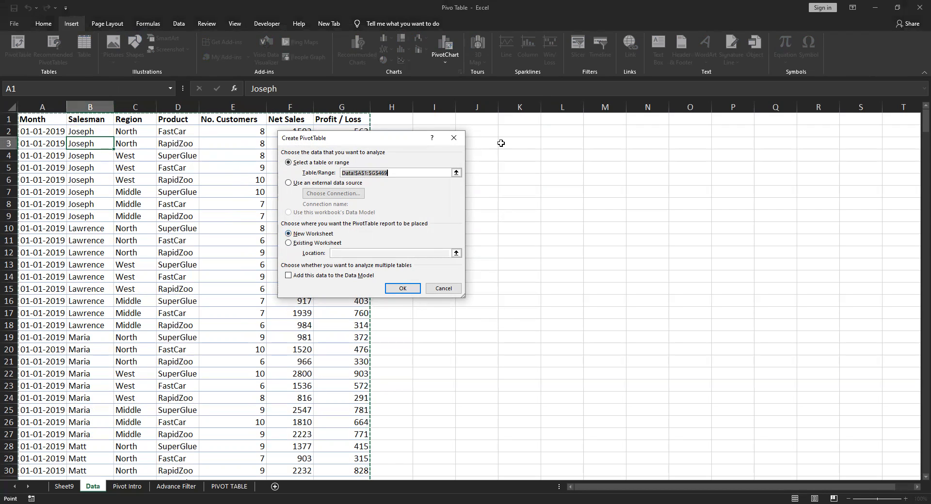
{"action": "left_click", "coordinate": [289, 243]}
{"action": "left_click", "coordinate": [360, 253]}
{"action": "left_click", "coordinate": [553, 121]}
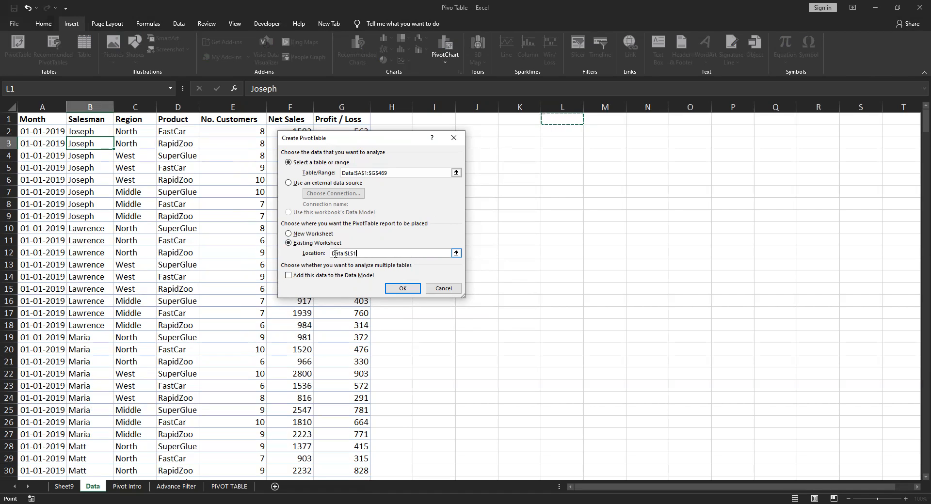
{"action": "left_click", "coordinate": [231, 487]}
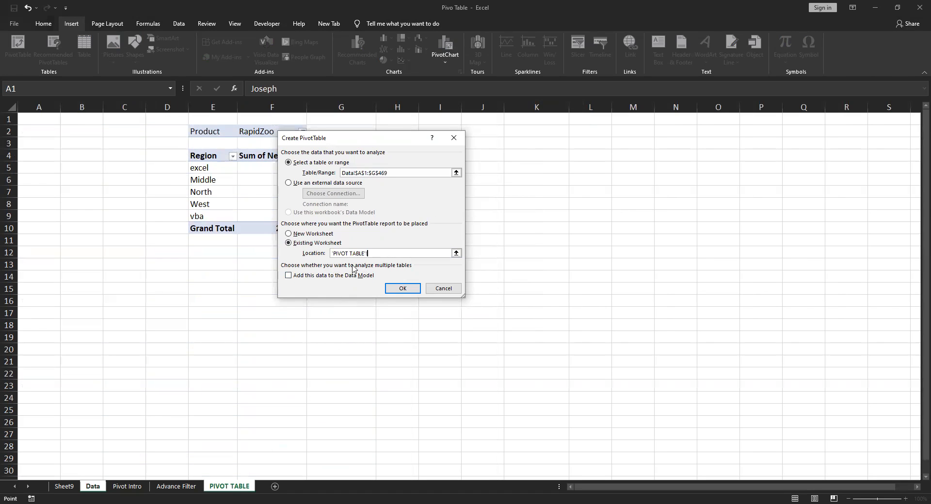
{"action": "left_click", "coordinate": [536, 148]}
{"action": "left_click", "coordinate": [288, 276]}
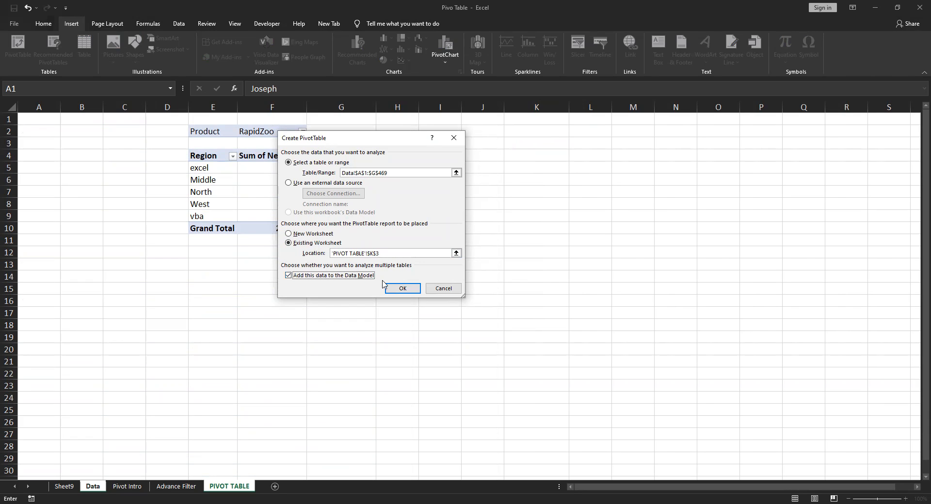
{"action": "left_click", "coordinate": [289, 276]}
{"action": "left_click", "coordinate": [403, 289]}
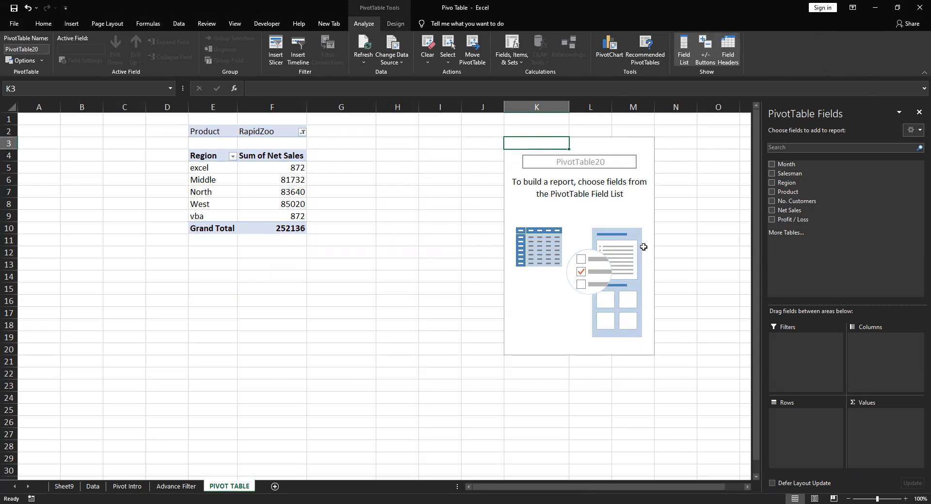
Rename the new PivotTable at K3 as basicpivot
{"action": "left_click", "coordinate": [594, 165]}
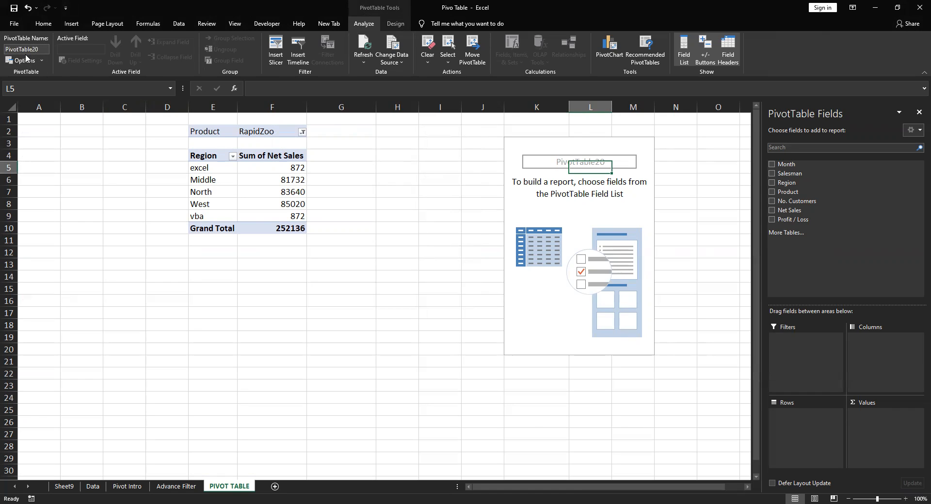
{"action": "left_click", "coordinate": [43, 49]}
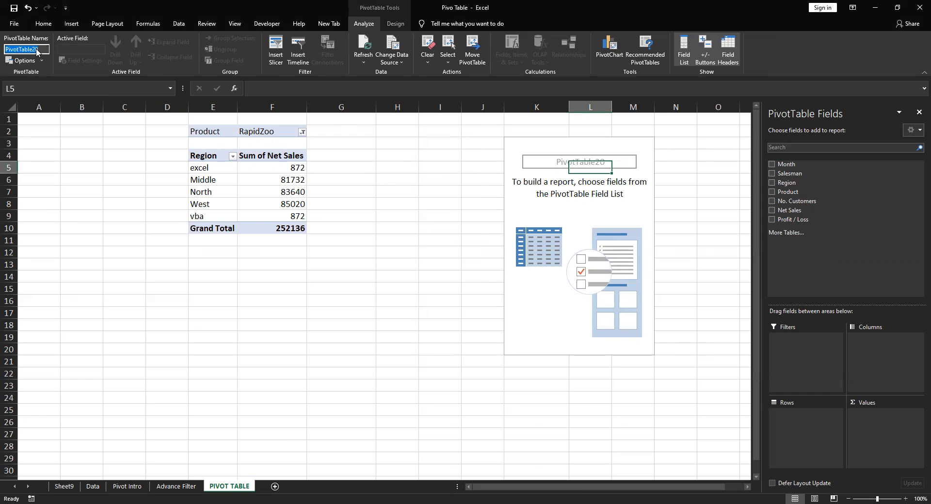
{"action": "type", "text": "ex"}
{"action": "key", "text": "BackSpace"}
{"action": "key", "text": "BackSpace"}
{"action": "type", "text": "basicpivot"}
{"action": "key", "text": "Return"}
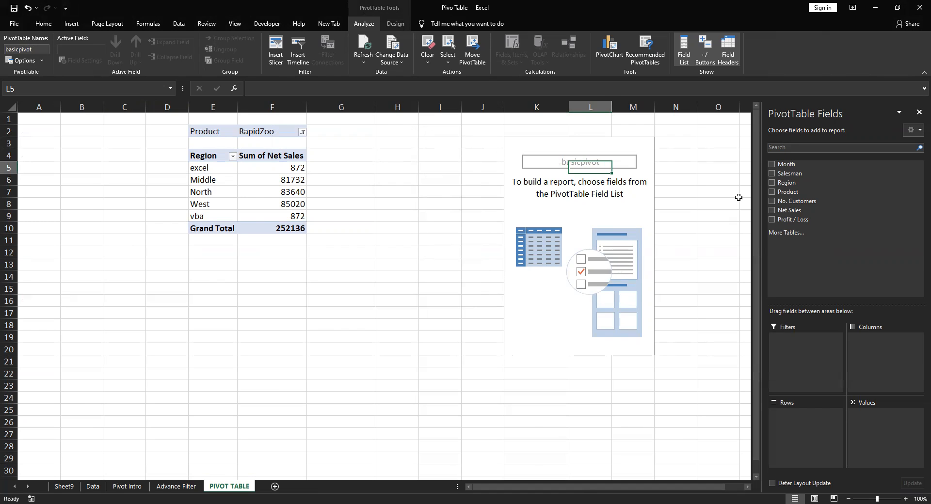
Deselect and reselect the basicpivot table, and review the topic notes on the Pivot Intro sheet before returning to the PIVOT TABLE sheet
{"action": "left_click", "coordinate": [739, 197]}
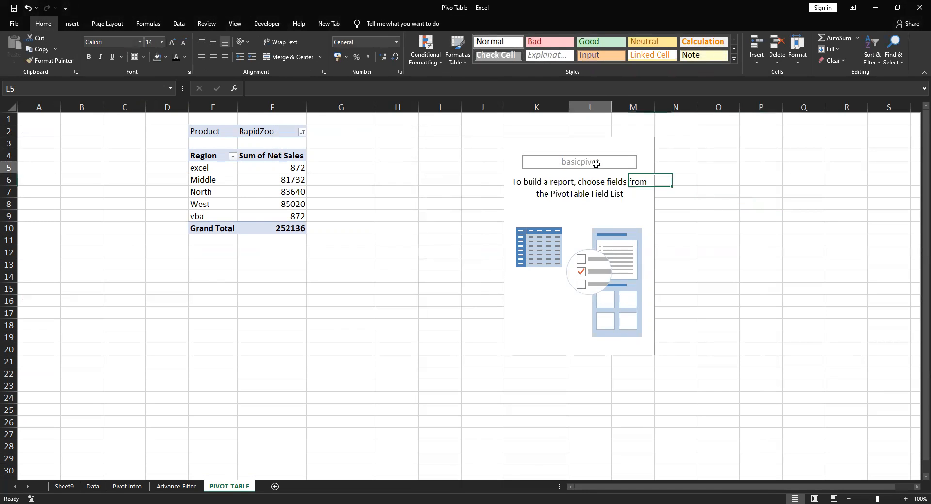
{"action": "left_click", "coordinate": [596, 165]}
{"action": "left_click", "coordinate": [544, 157]}
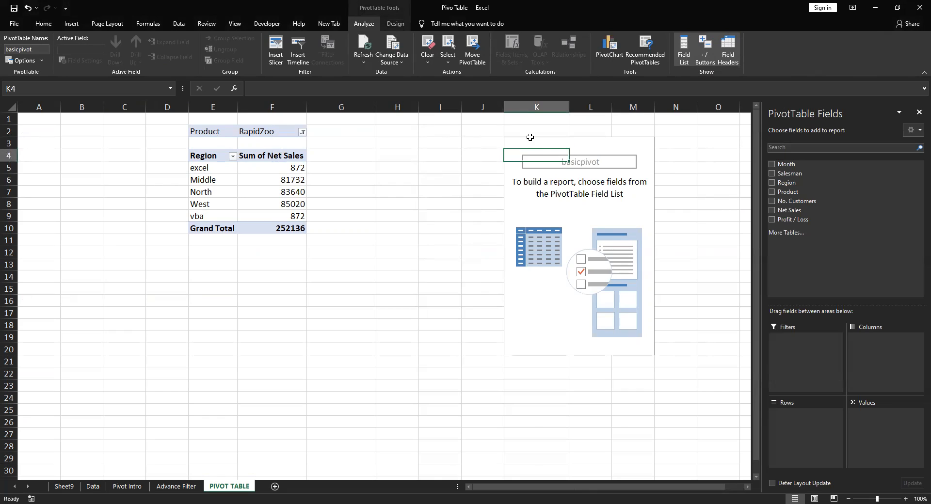
{"action": "left_click", "coordinate": [529, 137]}
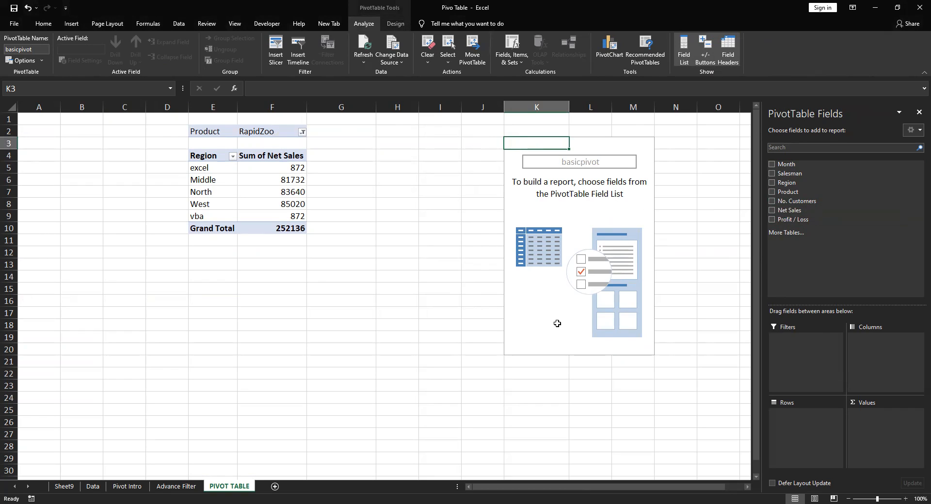
{"action": "left_click", "coordinate": [127, 486]}
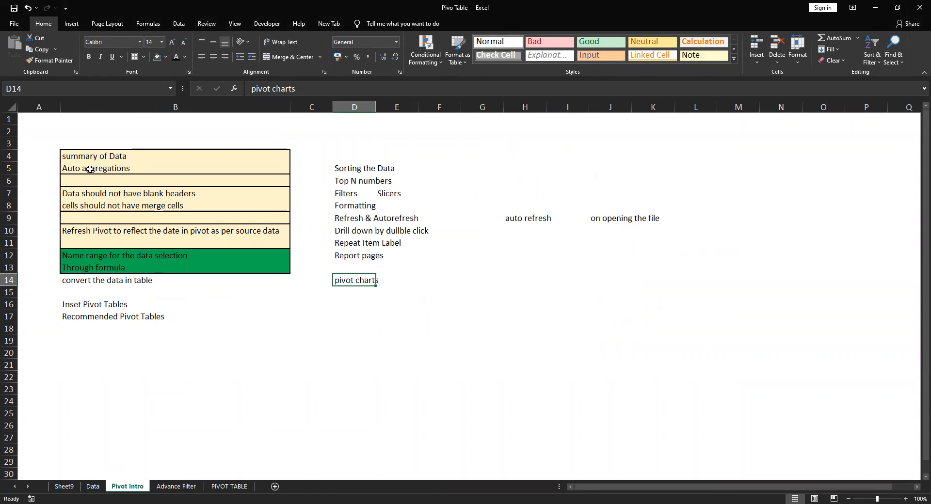
{"action": "left_click", "coordinate": [232, 487]}
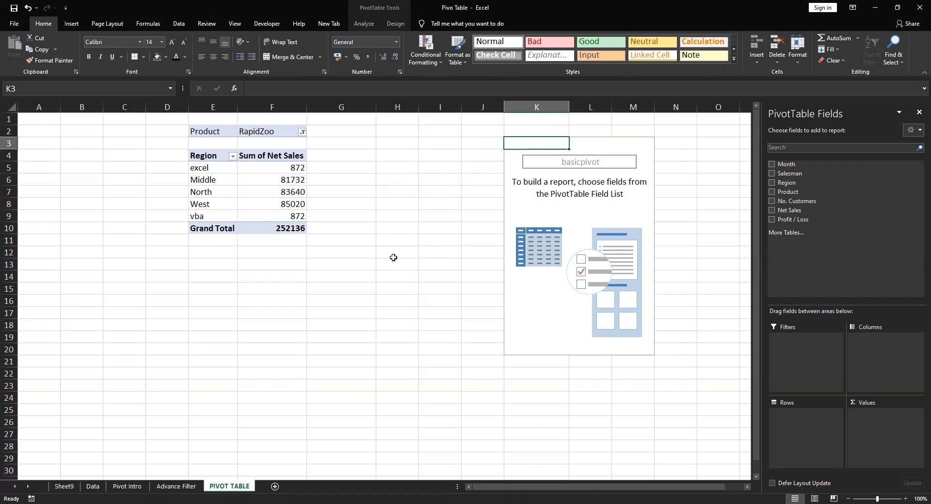
Undock the PivotTable field list over the worksheet and enlarge it in height and width to show all fields and areas
{"action": "left_click_drag", "start_coordinate": [788, 112], "coordinate": [412, 117]}
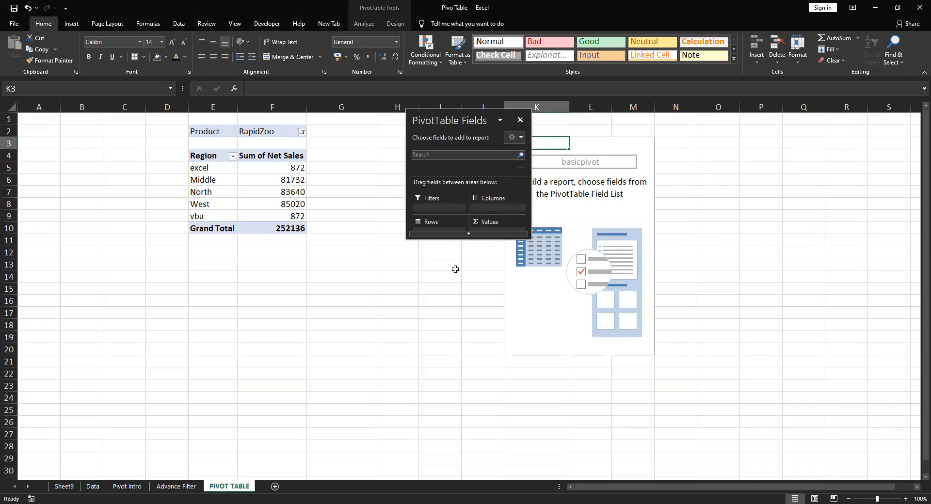
{"action": "left_click_drag", "start_coordinate": [469, 238], "coordinate": [421, 444]}
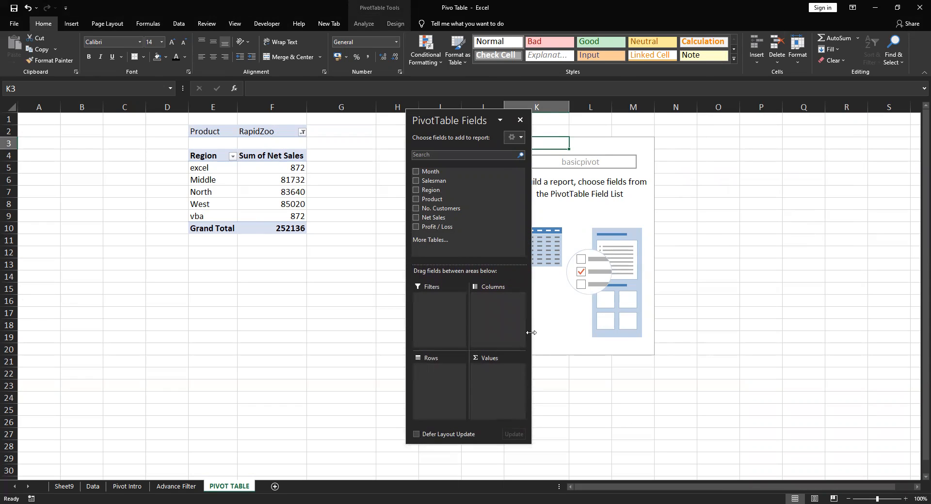
{"action": "left_click_drag", "start_coordinate": [531, 333], "coordinate": [837, 340]}
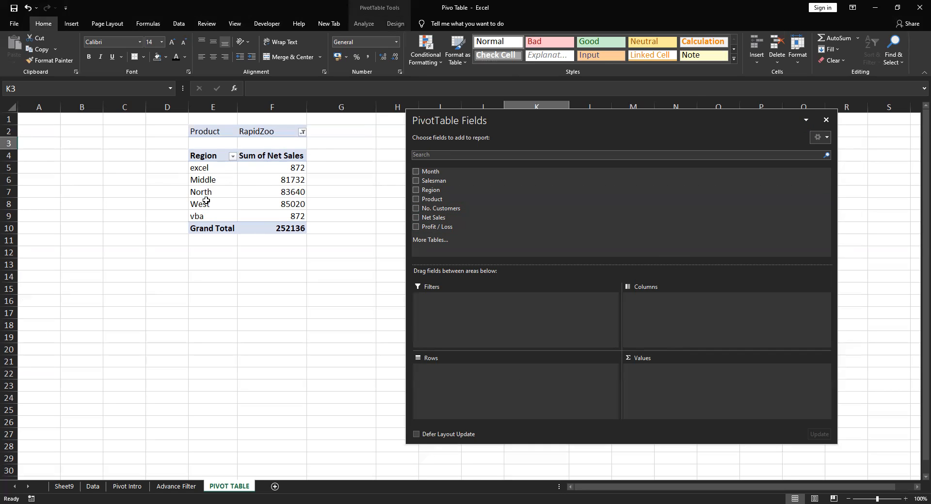
Lay out basicpivot with Region in the rows and Product in the columns, after trying Region as the column field
{"action": "left_click_drag", "start_coordinate": [427, 189], "coordinate": [681, 313]}
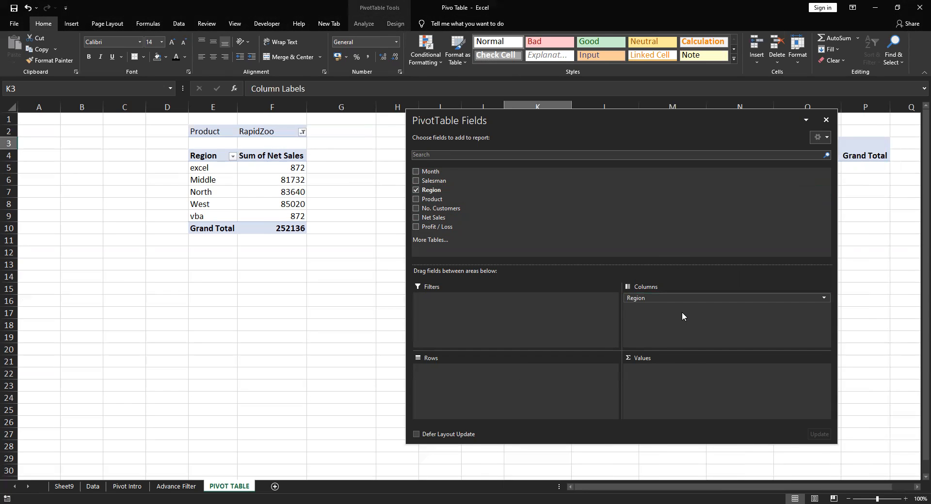
{"action": "left_click_drag", "start_coordinate": [619, 125], "coordinate": [259, 78]}
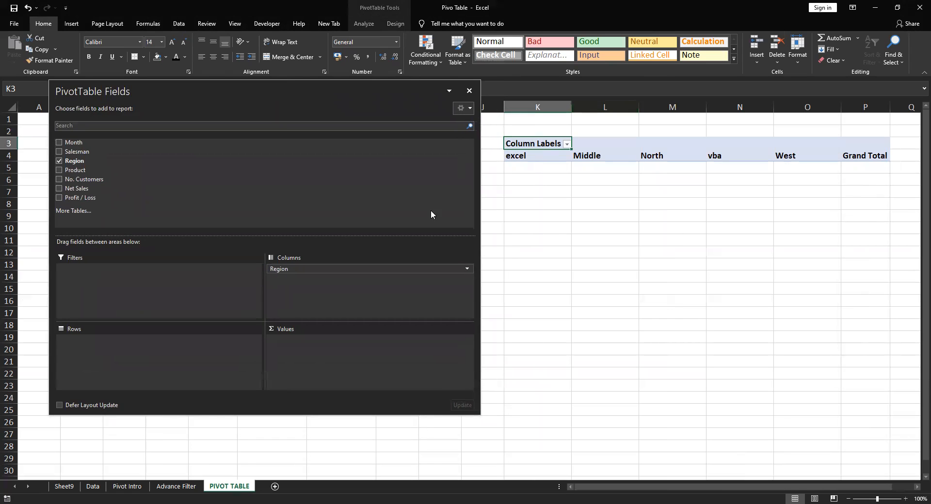
{"action": "left_click_drag", "start_coordinate": [64, 162], "coordinate": [135, 357]}
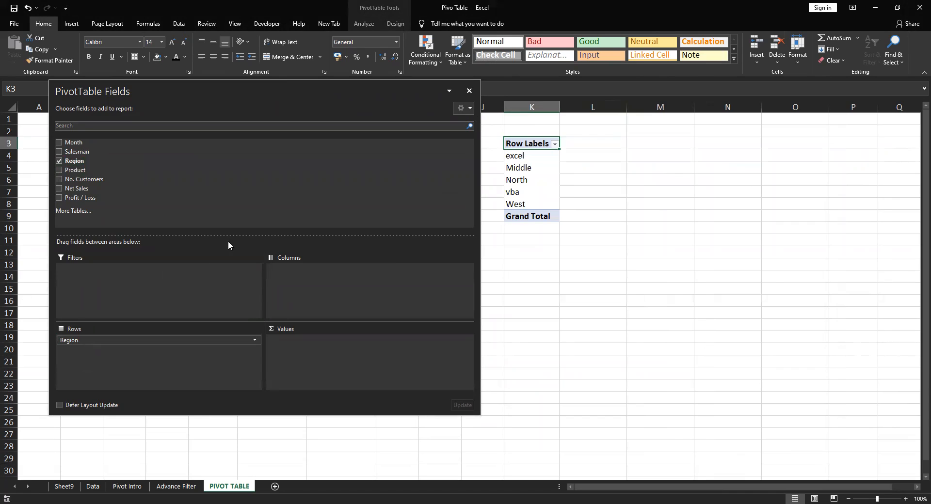
{"action": "left_click_drag", "start_coordinate": [78, 170], "coordinate": [417, 281]}
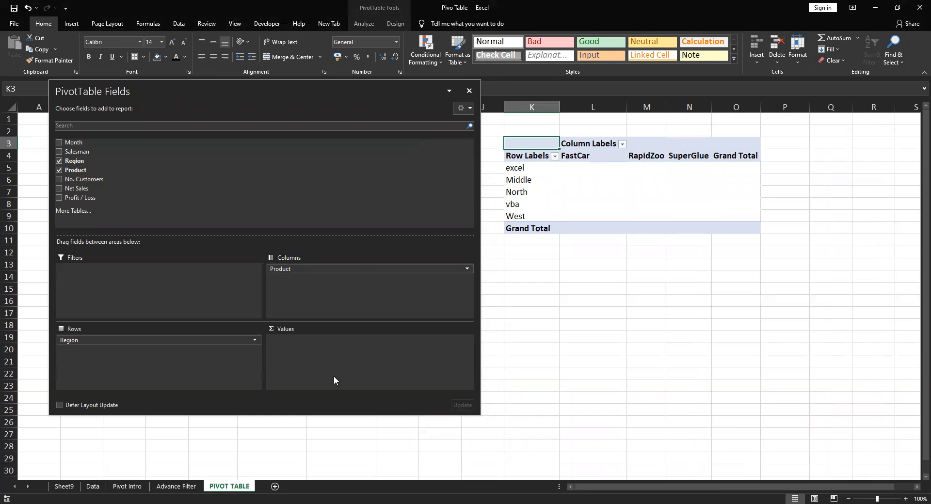
Add Net Sales to the values area of basicpivot and summarize it by Count
{"action": "left_click_drag", "start_coordinate": [71, 192], "coordinate": [354, 359]}
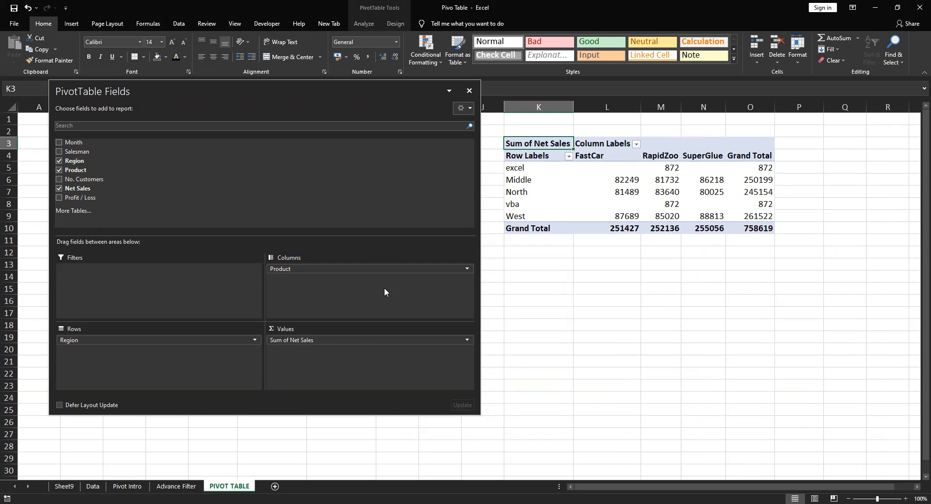
{"action": "left_click", "coordinate": [467, 342]}
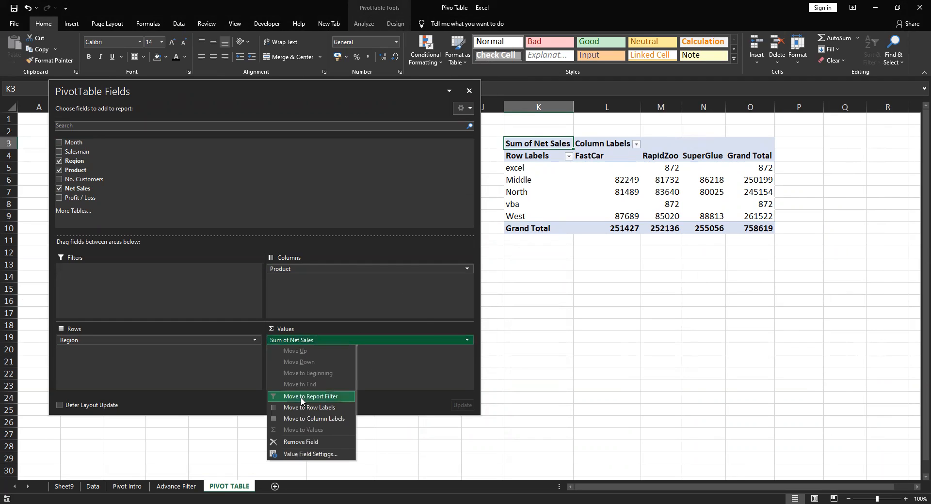
{"action": "left_click", "coordinate": [306, 455]}
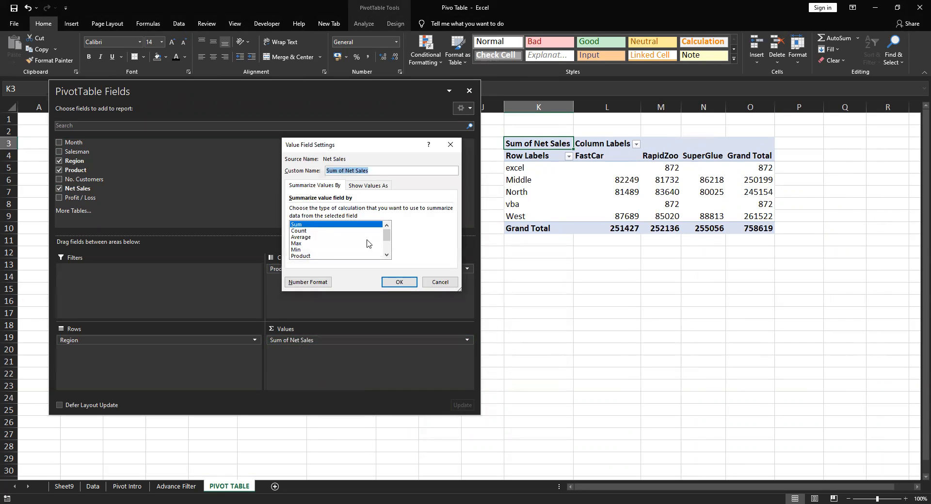
{"action": "mouse_move", "coordinate": [386, 234]}
{"action": "left_mouse_down"}
{"action": "mouse_move", "coordinate": [386, 251]}
{"action": "mouse_move", "coordinate": [386, 232]}
{"action": "left_mouse_up"}
{"action": "left_click", "coordinate": [307, 231]}
{"action": "left_click", "coordinate": [399, 283]}
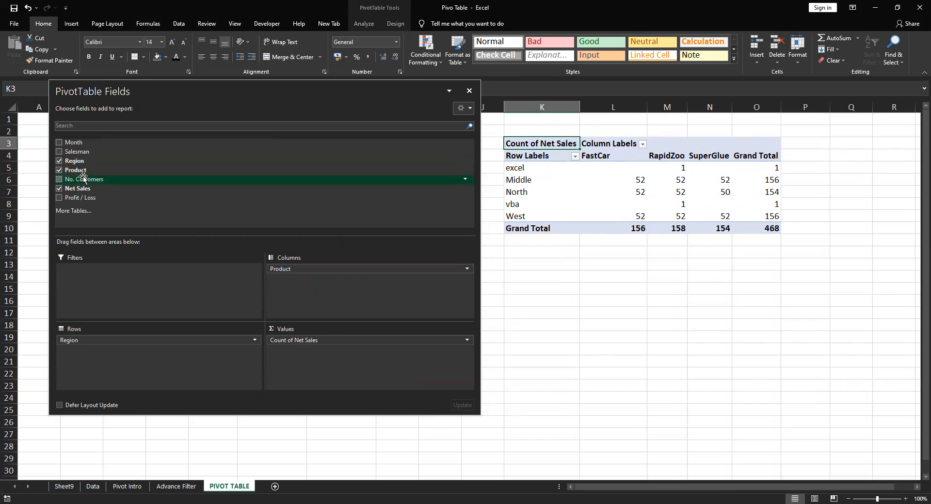
Replace Net Sales with Product in the values area of basicpivot and summarize it by Sum
{"action": "left_click_drag", "start_coordinate": [93, 180], "coordinate": [379, 362]}
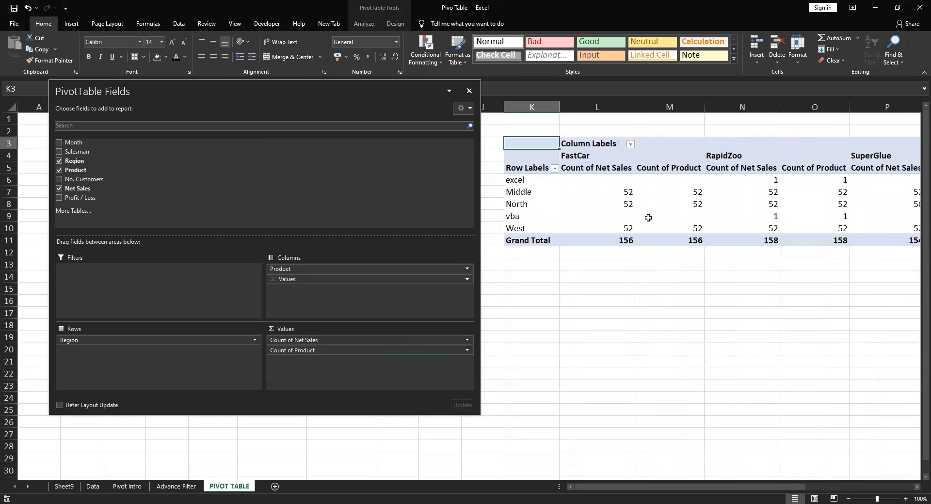
{"action": "left_click_drag", "start_coordinate": [388, 340], "coordinate": [654, 339]}
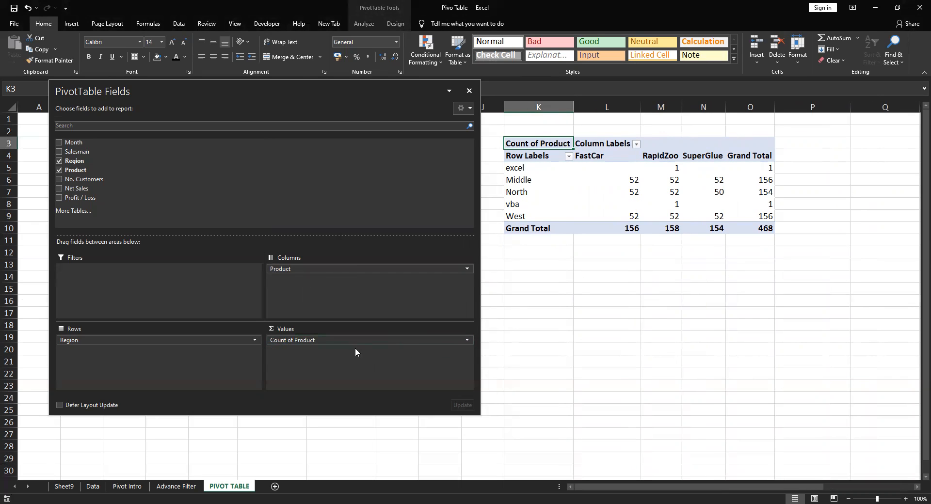
{"action": "left_click", "coordinate": [466, 341]}
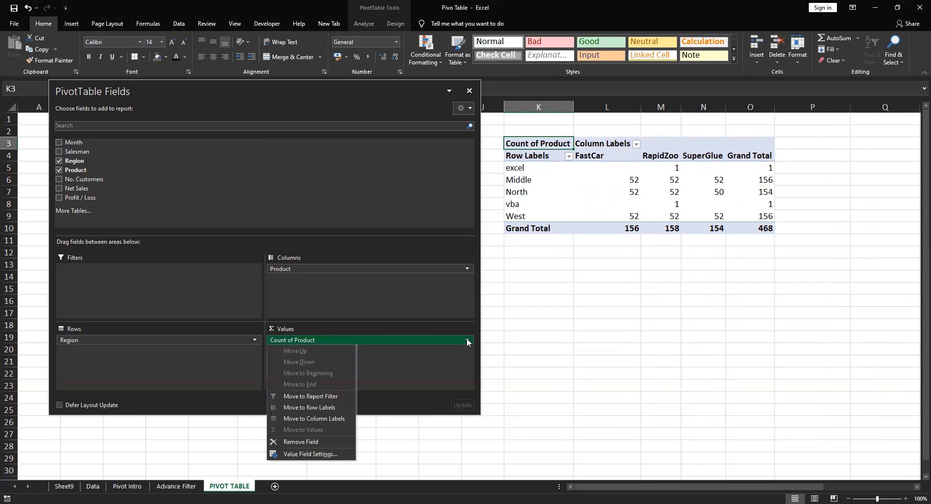
{"action": "left_click", "coordinate": [329, 454]}
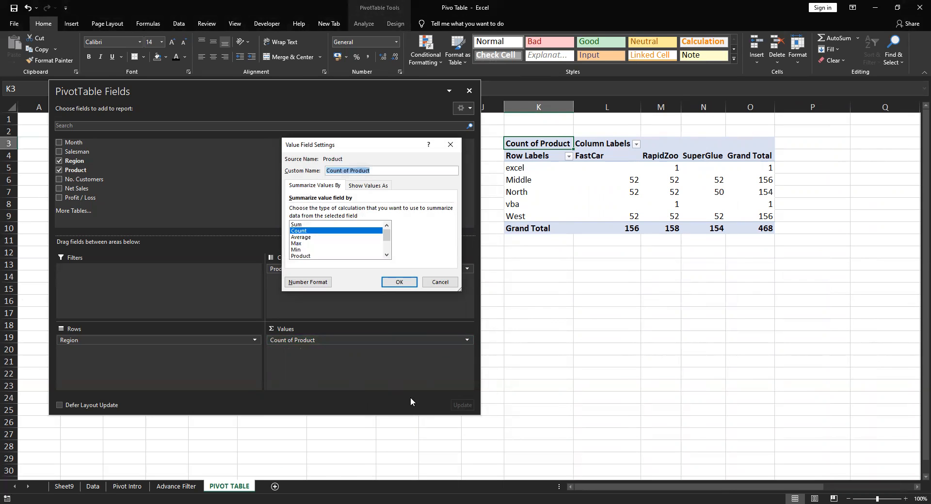
{"action": "left_click", "coordinate": [304, 224]}
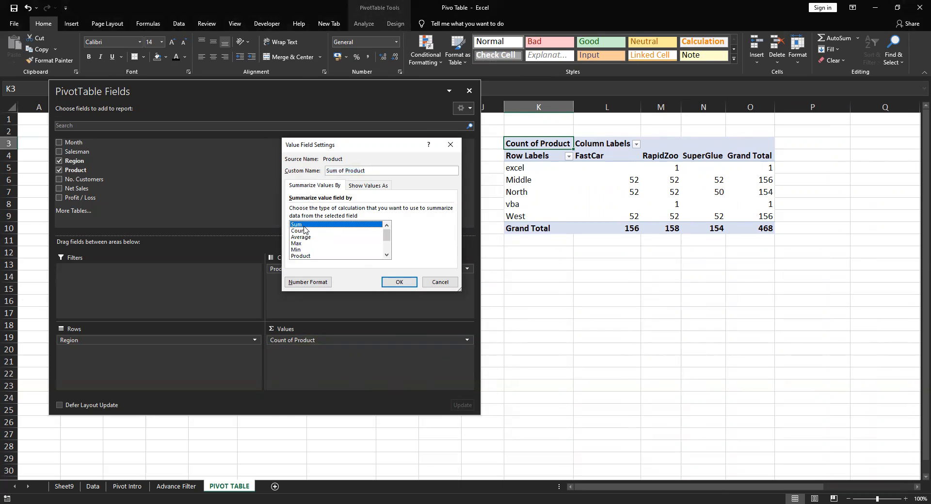
{"action": "left_click", "coordinate": [406, 282]}
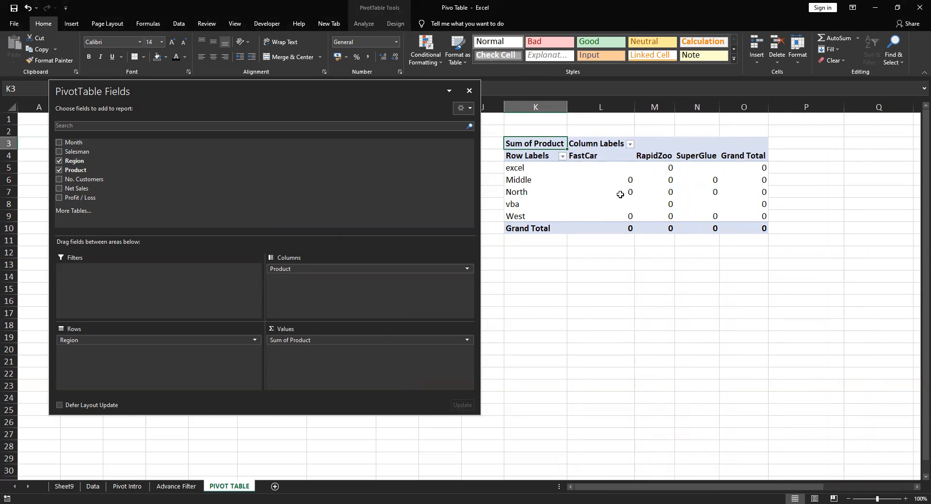
{"action": "mouse_move", "coordinate": [620, 194]}
{"action": "mouse_move", "coordinate": [698, 184]}
Move Product from the columns to the report filter of basicpivot and try the multiple-item option in its item list
{"action": "left_click", "coordinate": [292, 341]}
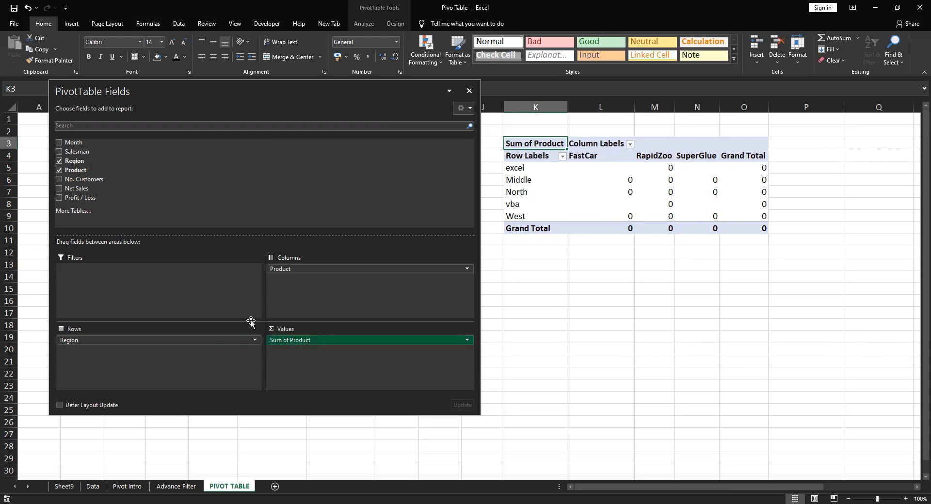
{"action": "left_click_drag", "start_coordinate": [159, 294], "coordinate": [159, 294]}
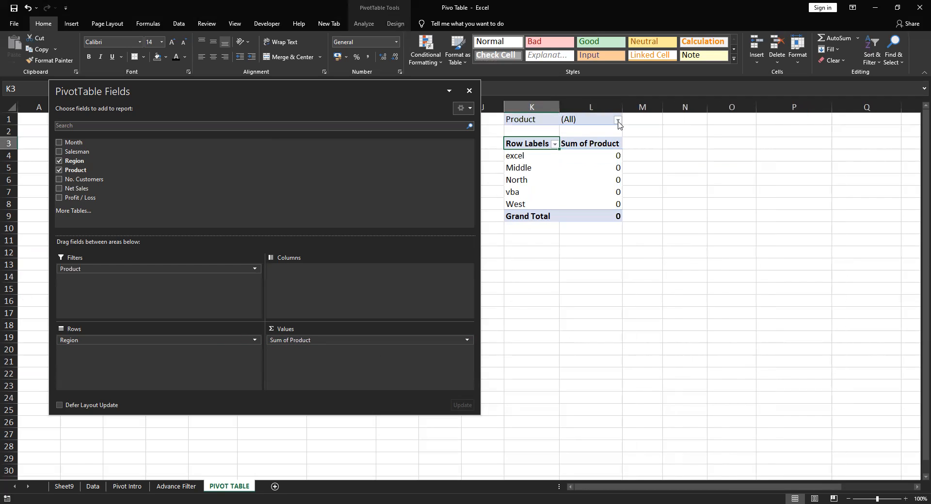
{"action": "left_click", "coordinate": [617, 120]}
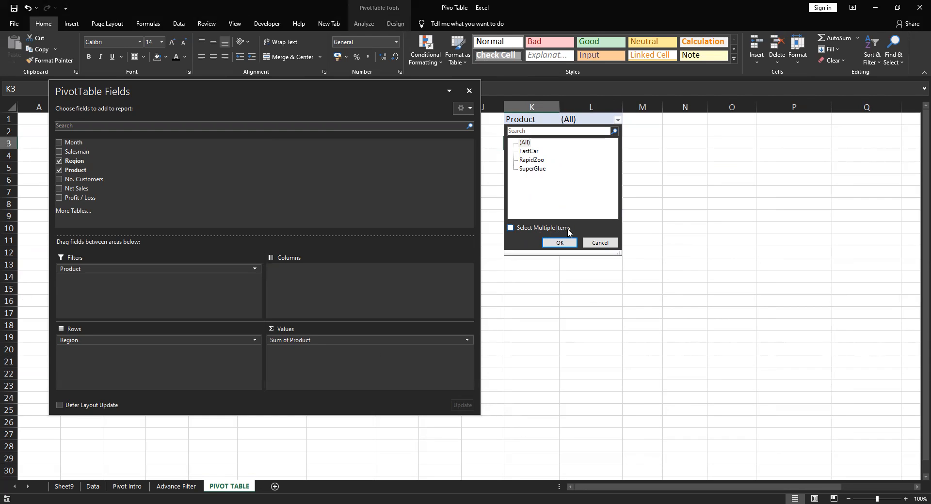
{"action": "left_click", "coordinate": [527, 230]}
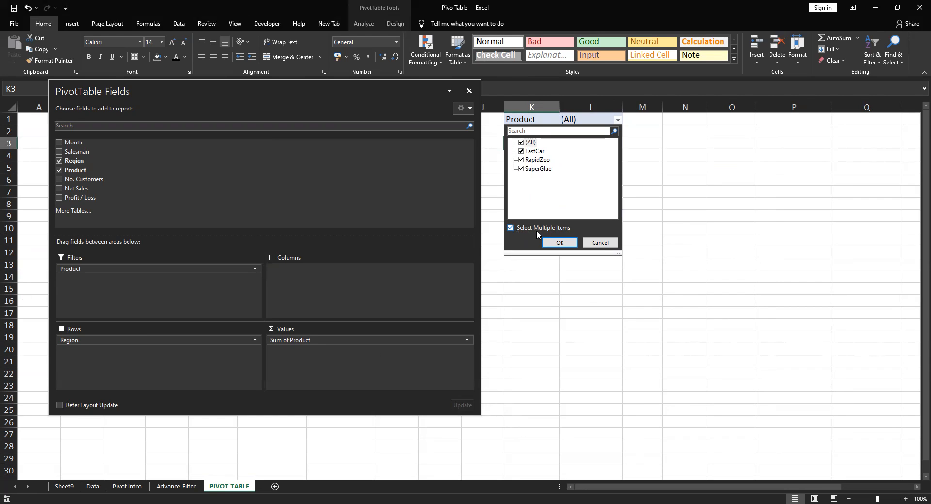
{"action": "left_click", "coordinate": [510, 229]}
Try single selections of FastCar and RapidZoo and a combined RapidZoo and SuperGlue selection in the Product filter, and discard them
{"action": "left_click", "coordinate": [531, 152]}
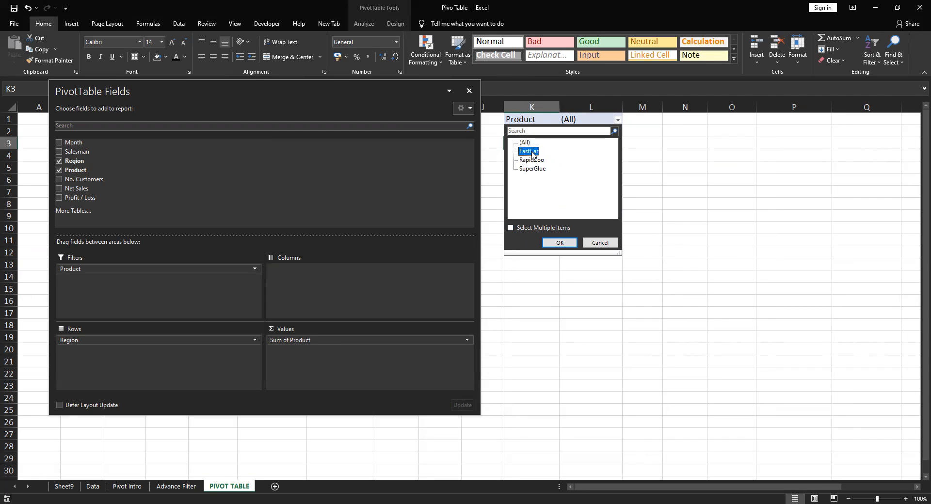
{"action": "key", "text": "Down"}
{"action": "key", "text": "Down"}
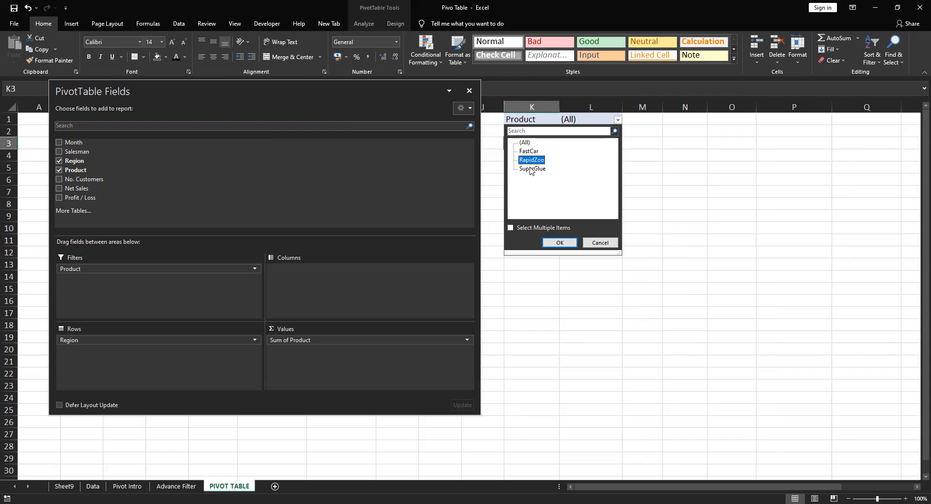
{"action": "left_click", "coordinate": [531, 152]}
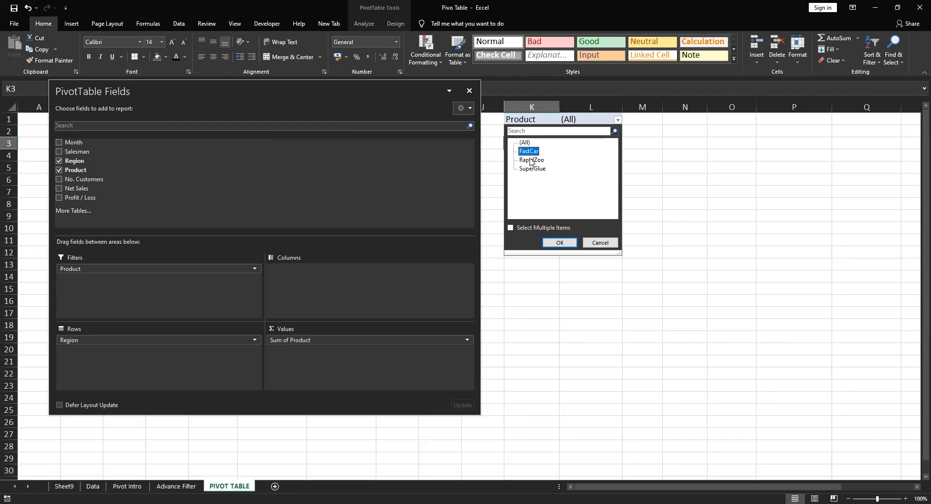
{"action": "left_click", "coordinate": [530, 159], "text": "ctrl"}
{"action": "left_click", "coordinate": [530, 151]}
{"action": "left_click", "coordinate": [530, 160]}
{"action": "left_click", "coordinate": [530, 152]}
{"action": "left_click", "coordinate": [529, 160]}
{"action": "left_click", "coordinate": [511, 228]}
{"action": "left_click", "coordinate": [521, 169]}
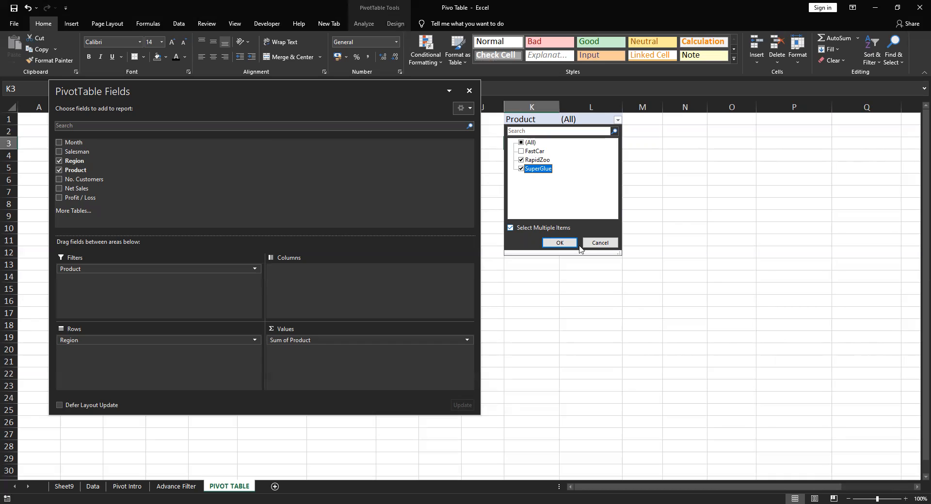
{"action": "left_click", "coordinate": [596, 243]}
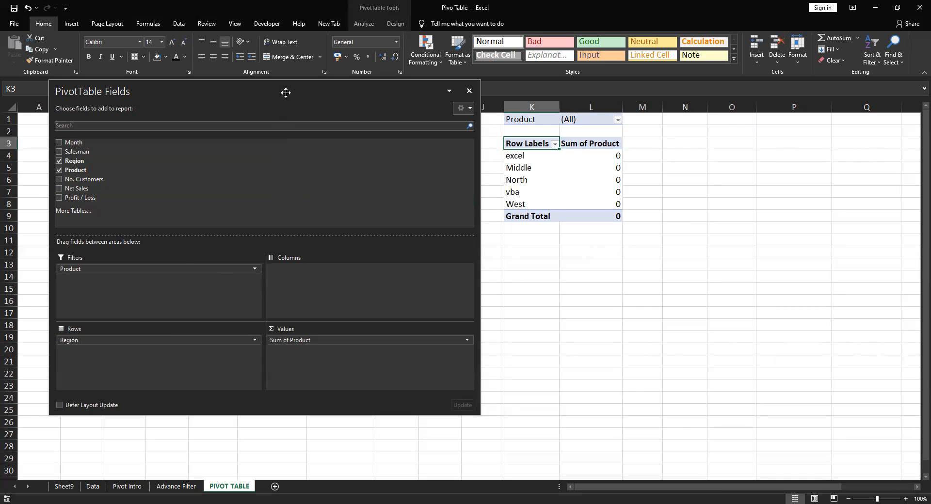
Add Month with its Years and Quarters groups to the rows of the Net Sales pivot at E4, and remove the Month level
{"action": "left_click_drag", "start_coordinate": [285, 93], "coordinate": [581, 149]}
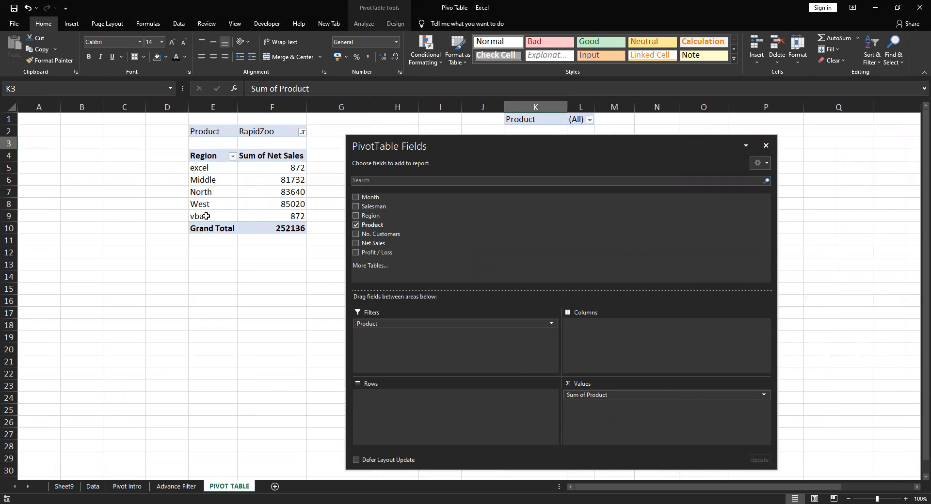
{"action": "left_click", "coordinate": [204, 167]}
{"action": "left_click_drag", "start_coordinate": [204, 167], "coordinate": [341, 351]}
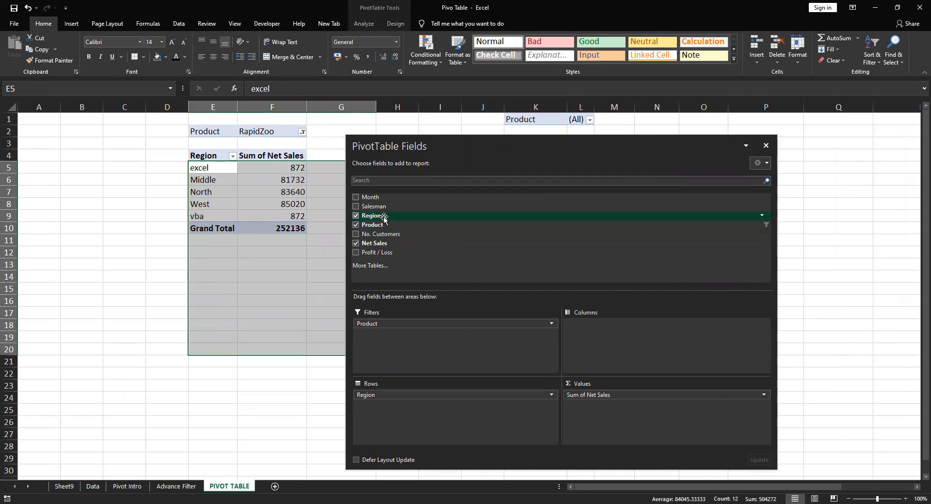
{"action": "left_click_drag", "start_coordinate": [375, 199], "coordinate": [439, 417]}
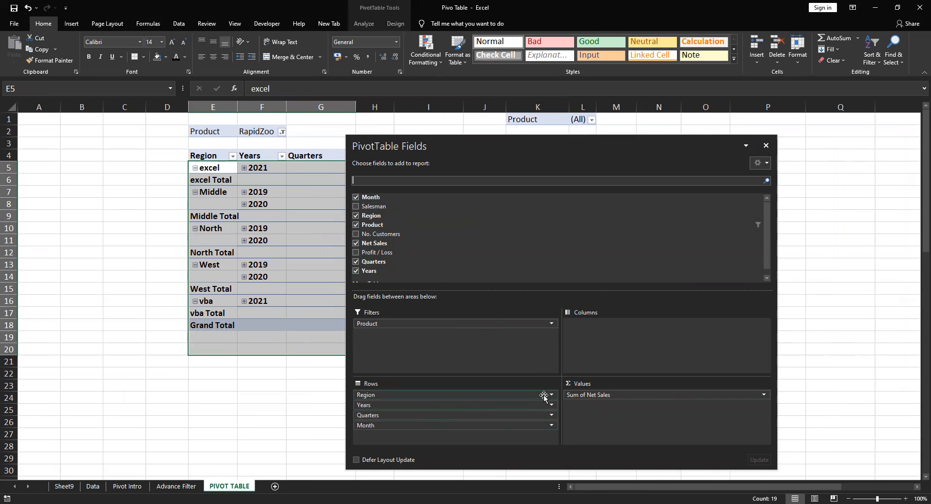
{"action": "left_click_drag", "start_coordinate": [388, 422], "coordinate": [293, 422]}
Remove Product, Region and Quarters from the Net Sales pivot, keeping only Years in the rows
{"action": "left_click", "coordinate": [356, 225]}
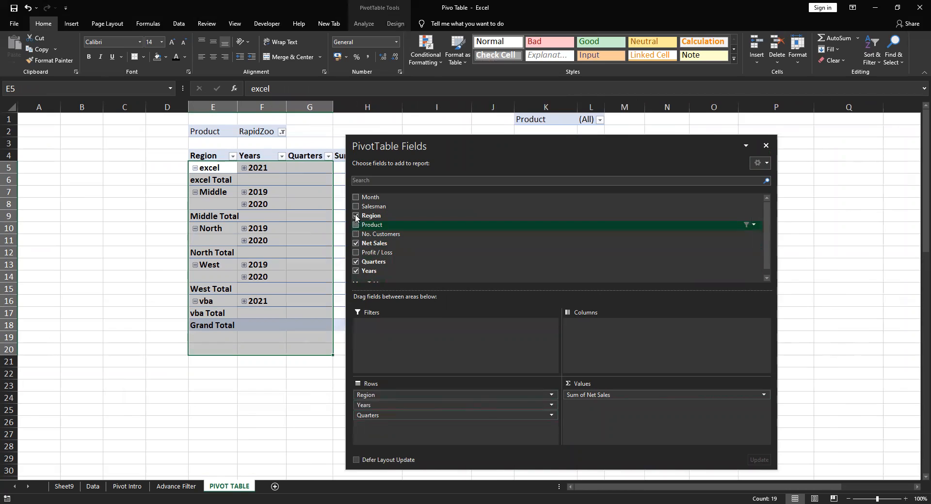
{"action": "left_click", "coordinate": [356, 215]}
{"action": "left_click_drag", "start_coordinate": [363, 197], "coordinate": [394, 225]}
{"action": "scroll", "coordinate": [433, 273], "scroll_direction": "down", "scroll_amount": 1}
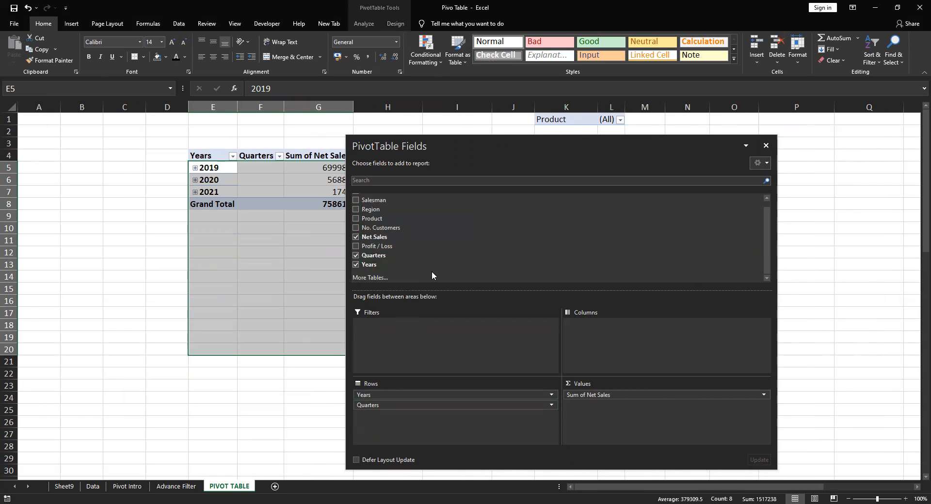
{"action": "left_click_drag", "start_coordinate": [371, 265], "coordinate": [488, 408]}
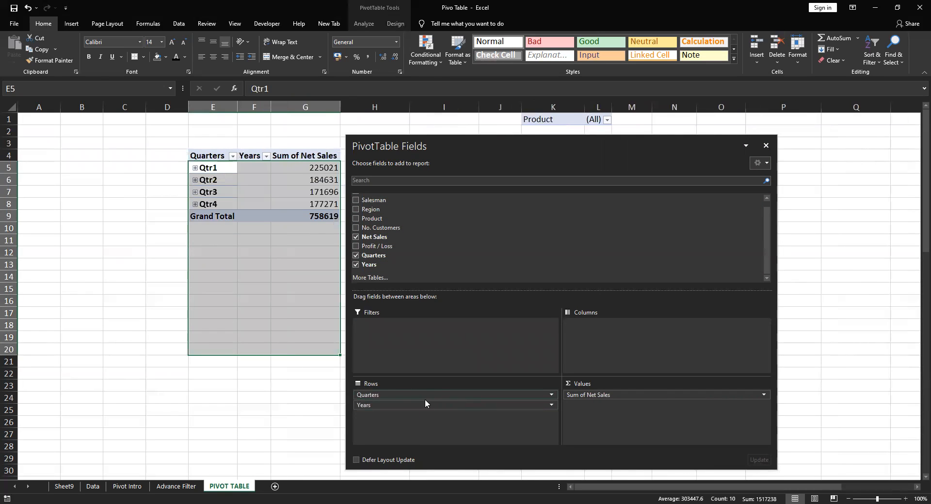
{"action": "left_click_drag", "start_coordinate": [406, 396], "coordinate": [249, 386]}
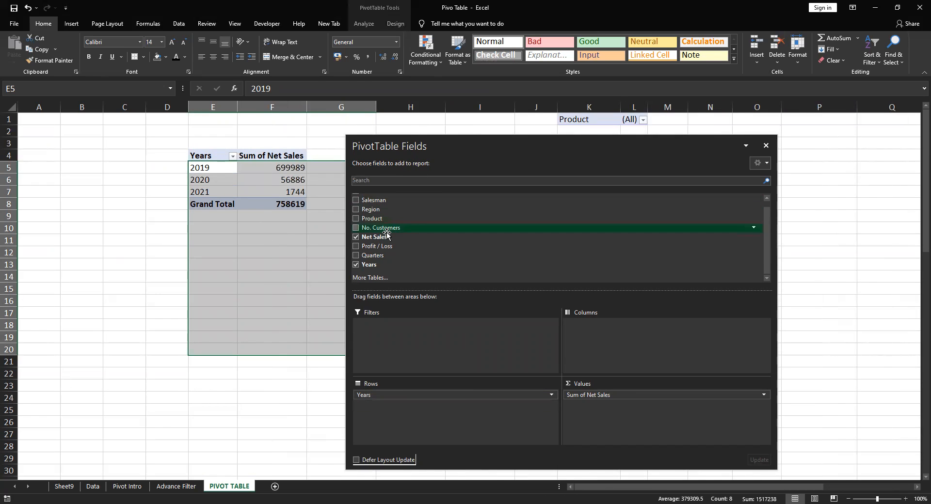
Try to add Region as the column field, and delete columns K:M containing basicpivot to clear space beside the Years pivot
{"action": "left_click_drag", "start_coordinate": [374, 213], "coordinate": [611, 350]}
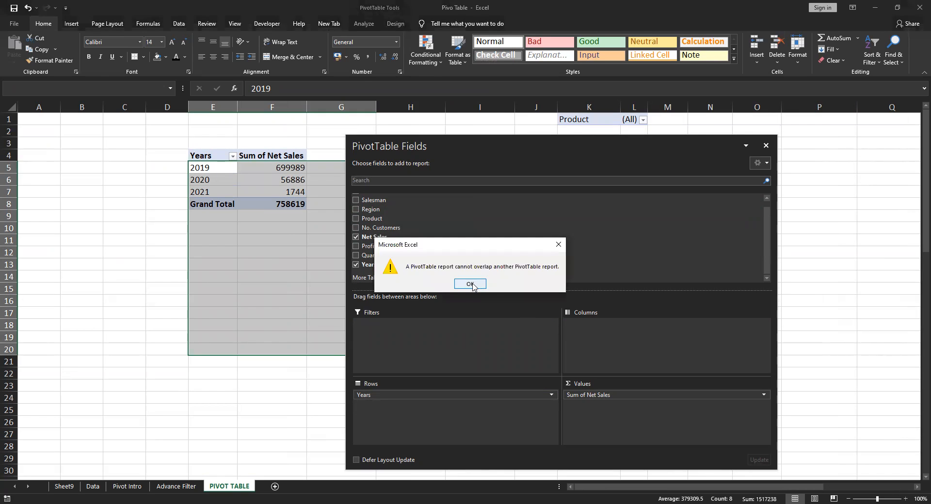
{"action": "left_click", "coordinate": [470, 284]}
{"action": "left_click_drag", "start_coordinate": [527, 143], "coordinate": [660, 202]}
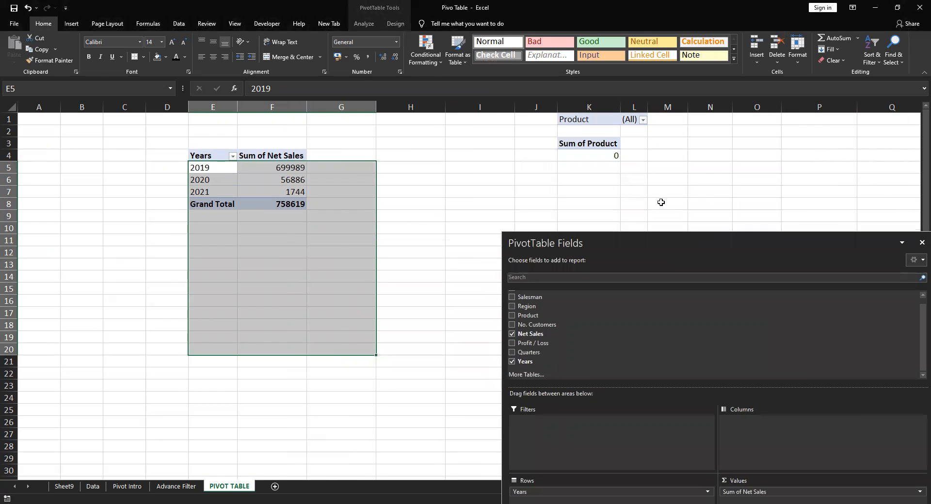
{"action": "left_click", "coordinate": [581, 110]}
{"action": "left_click_drag", "start_coordinate": [669, 116], "coordinate": [668, 114]}
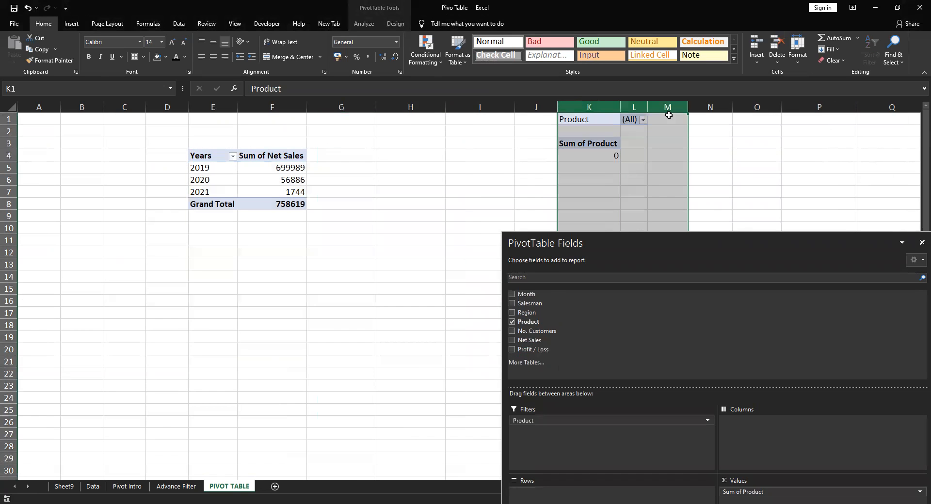
{"action": "key", "text": "ctrl+minus"}
Add Region to the columns of the Years pivot and select the region headings in F5:J5
{"action": "left_click", "coordinate": [531, 202]}
{"action": "left_click", "coordinate": [255, 178]}
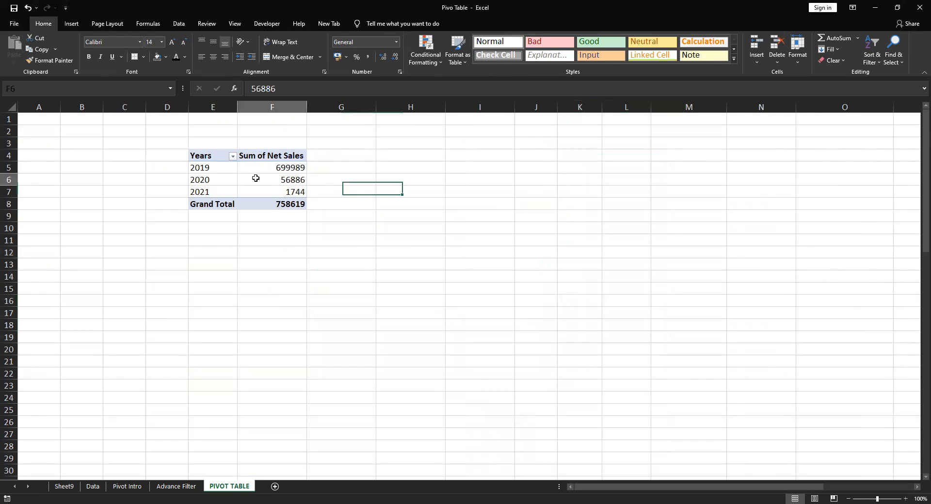
{"action": "left_click_drag", "start_coordinate": [531, 315], "coordinate": [758, 443]}
{"action": "left_click", "coordinate": [361, 260]}
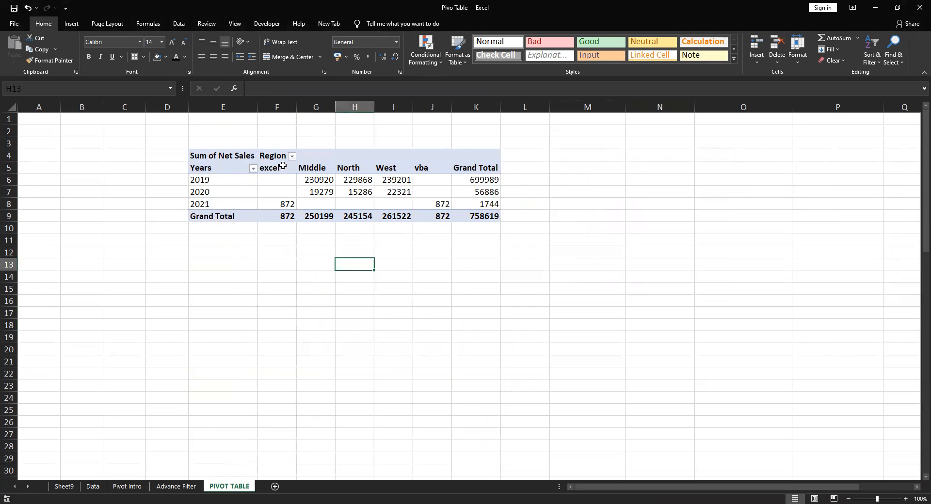
{"action": "left_click_drag", "start_coordinate": [283, 167], "coordinate": [429, 167]}
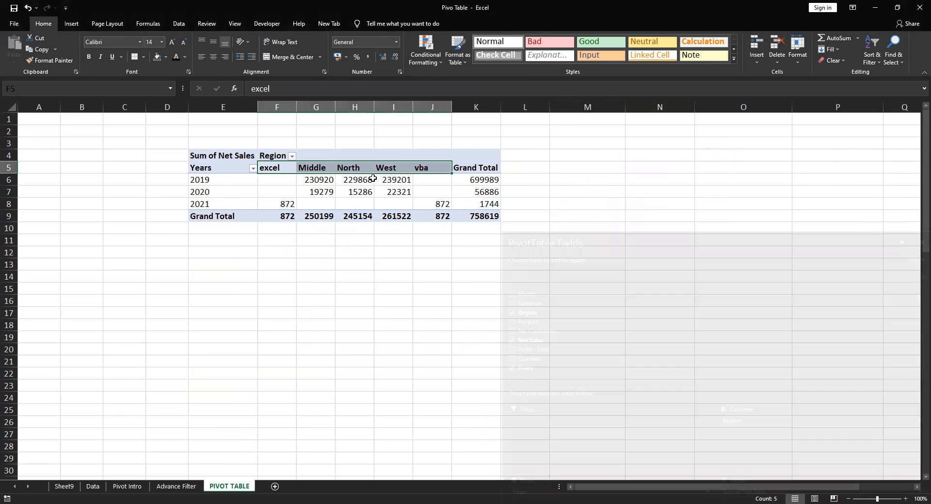
{"action": "mouse_move", "coordinate": [343, 194]}
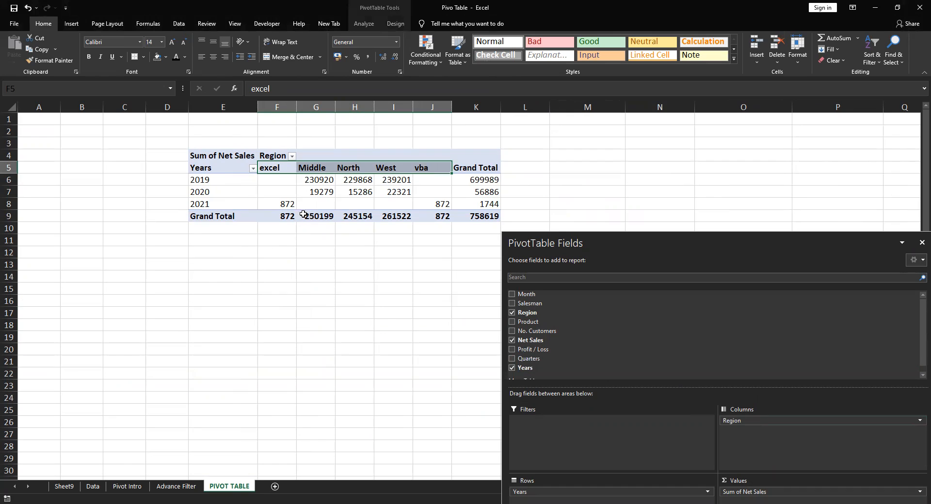
Add Product beneath Region in the columns, select the Product heading cell, and close the field list
{"action": "left_click_drag", "start_coordinate": [533, 322], "coordinate": [764, 434]}
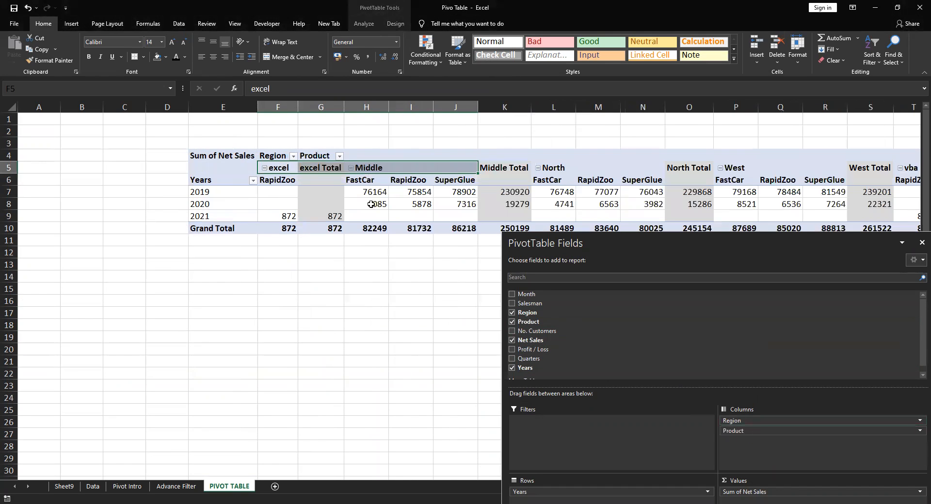
{"action": "left_click", "coordinate": [320, 155]}
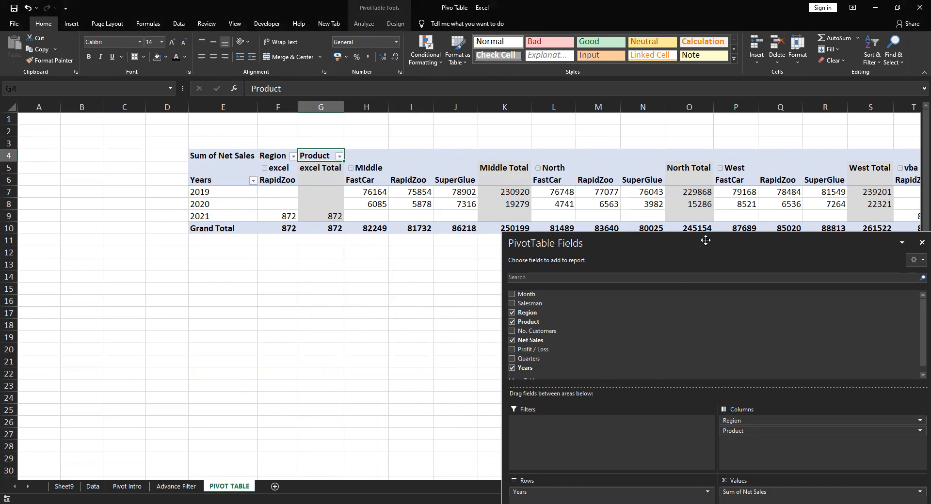
{"action": "left_click", "coordinate": [917, 244]}
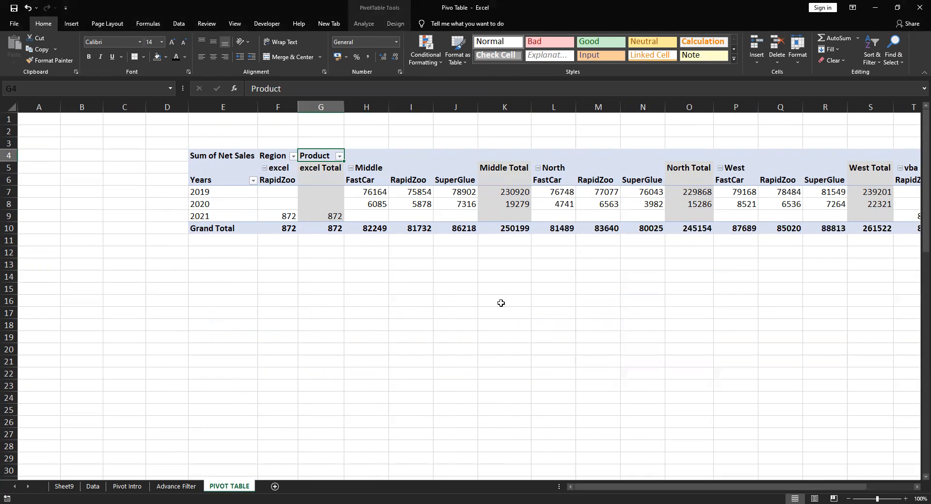
Examine the pivot topics list in D3:G19 of the Pivot Intro sheet and return to the PIVOT TABLE sheet
{"action": "left_click", "coordinate": [451, 335]}
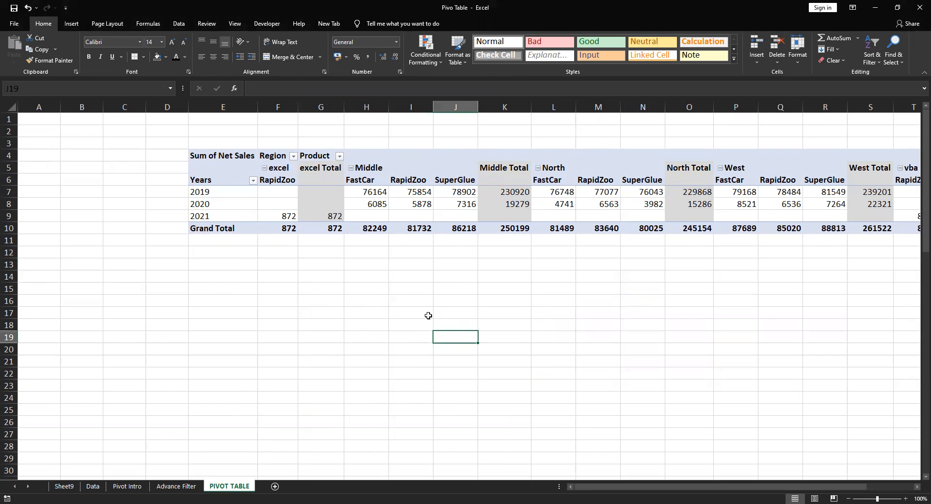
{"action": "left_click", "coordinate": [127, 486]}
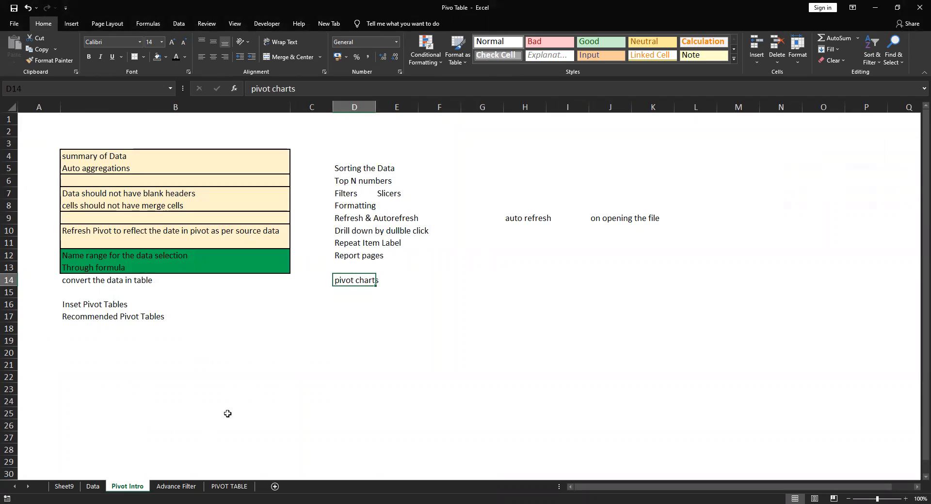
{"action": "left_click", "coordinate": [353, 167]}
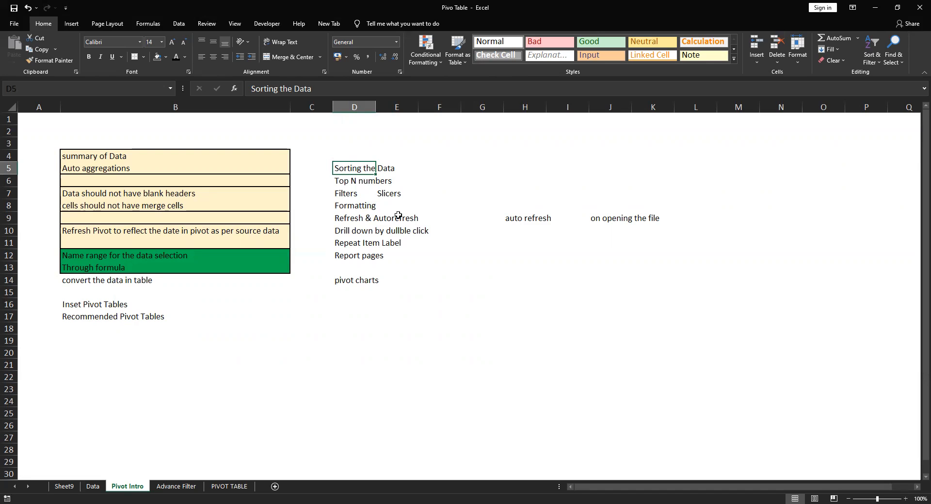
{"action": "left_click_drag", "start_coordinate": [334, 141], "coordinate": [462, 344]}
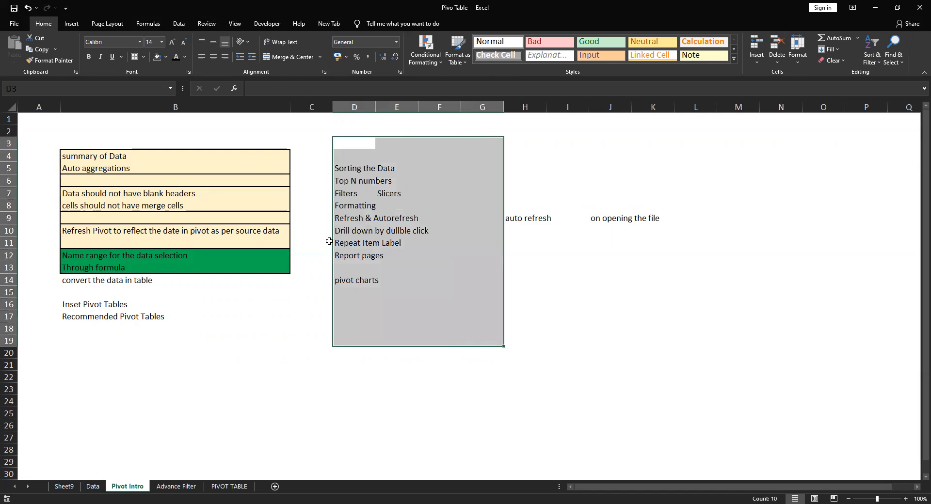
{"action": "left_click", "coordinate": [231, 485]}
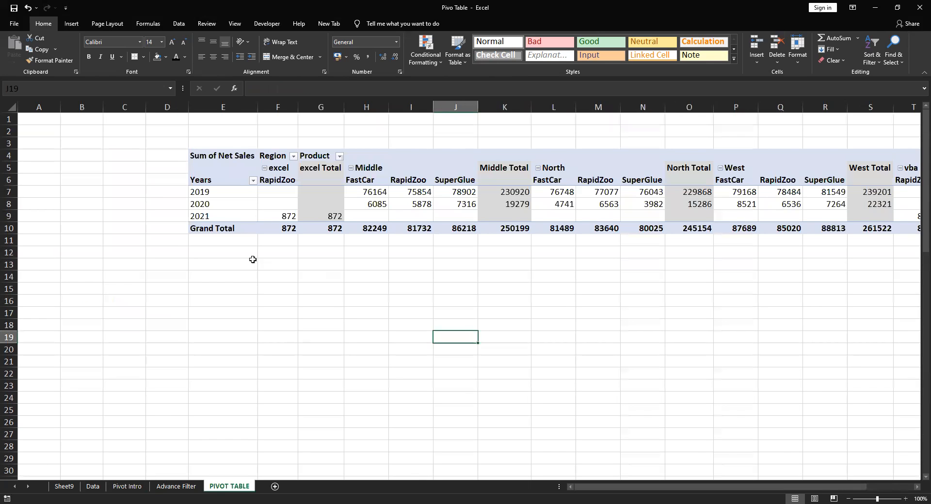
Undo the recent pivot layout changes back to Region in the rows with the Product filter on RapidZoo
{"action": "key", "text": "ctrl+z"}
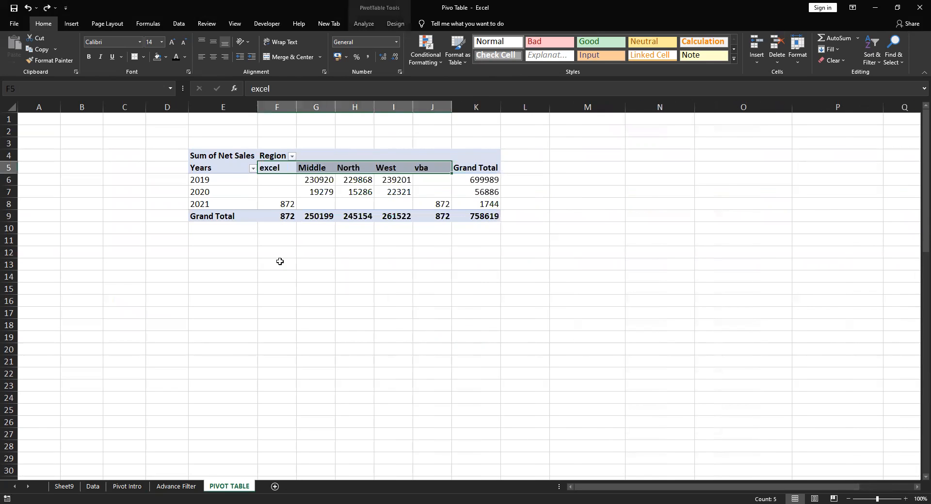
{"action": "key", "text": "ctrl+z"}
{"action": "key", "text": "ctrl+z"}
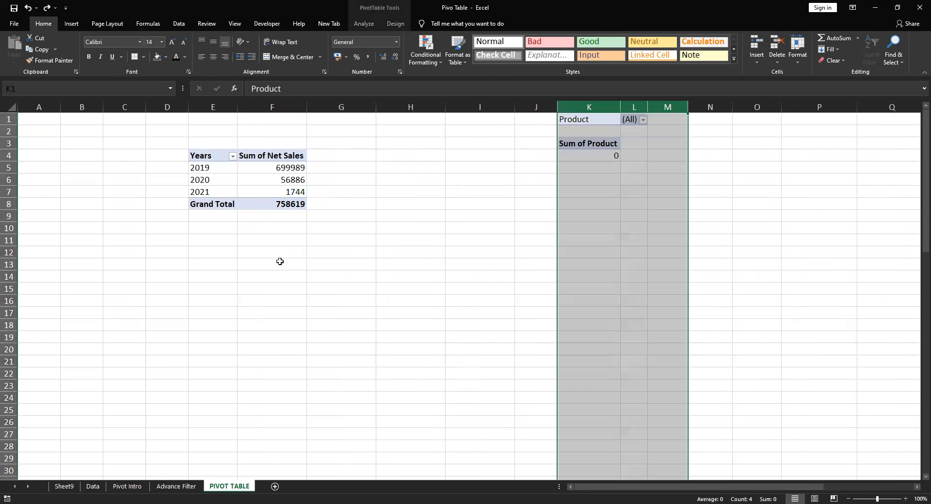
{"action": "key", "text": "ctrl+z"}
{"action": "key", "text": "ctrl+z"}
{"action": "key", "text": "ctrl+z"}
{"action": "key", "text": "ctrl+z"}
{"action": "key", "text": "ctrl+z"}
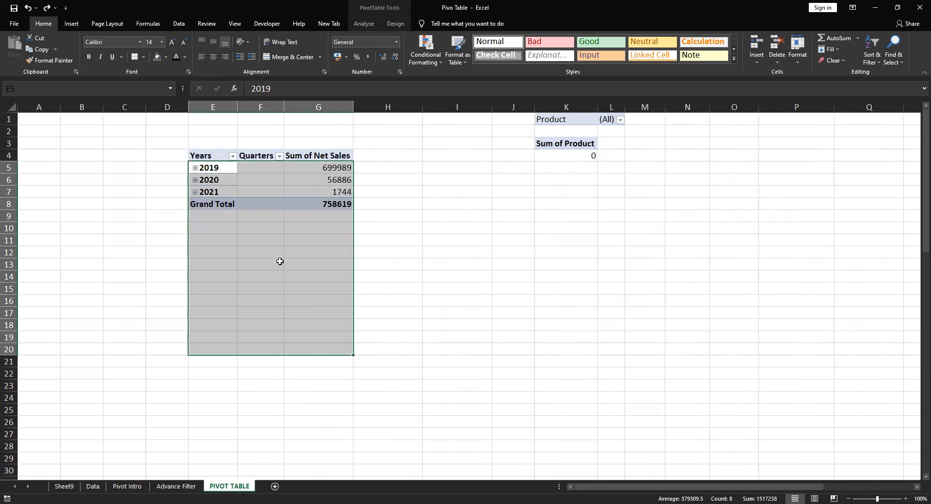
{"action": "key", "text": "ctrl+z"}
{"action": "key", "text": "ctrl+z"}
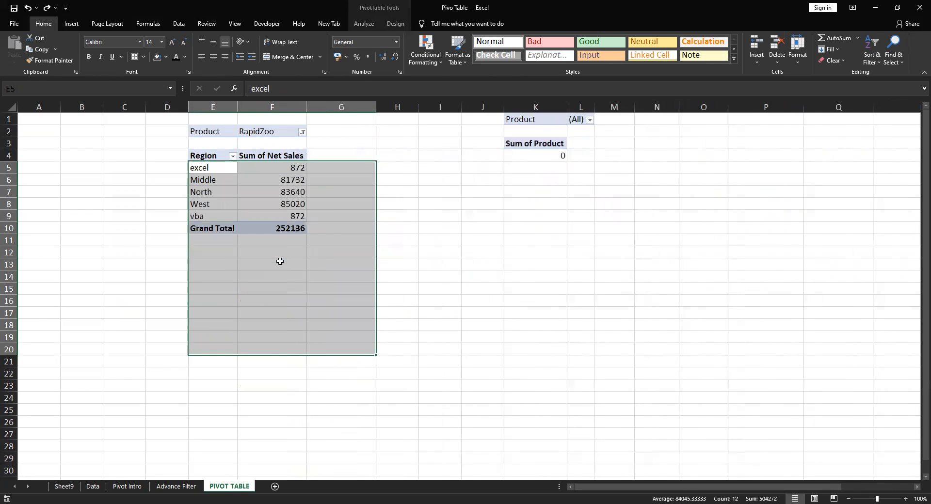
{"action": "left_click", "coordinate": [378, 361]}
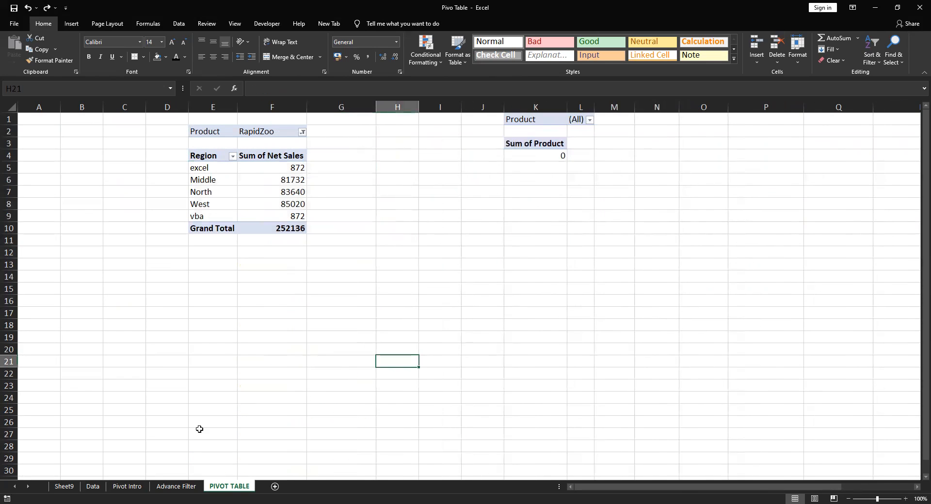
Check the Sorting the Data topic in D5 of the Pivot Intro sheet and go back to the PIVOT TABLE sheet
{"action": "left_click", "coordinate": [99, 487]}
{"action": "left_click", "coordinate": [129, 487]}
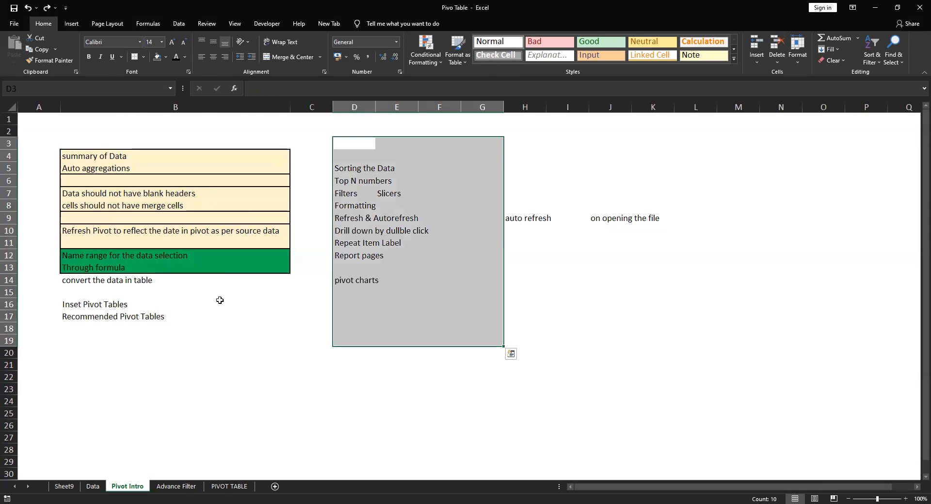
{"action": "left_click", "coordinate": [365, 168]}
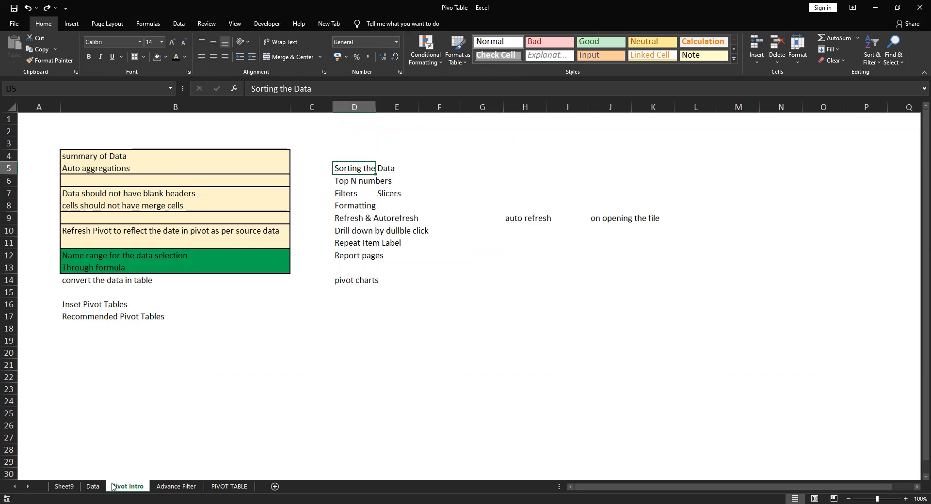
{"action": "left_click", "coordinate": [228, 487]}
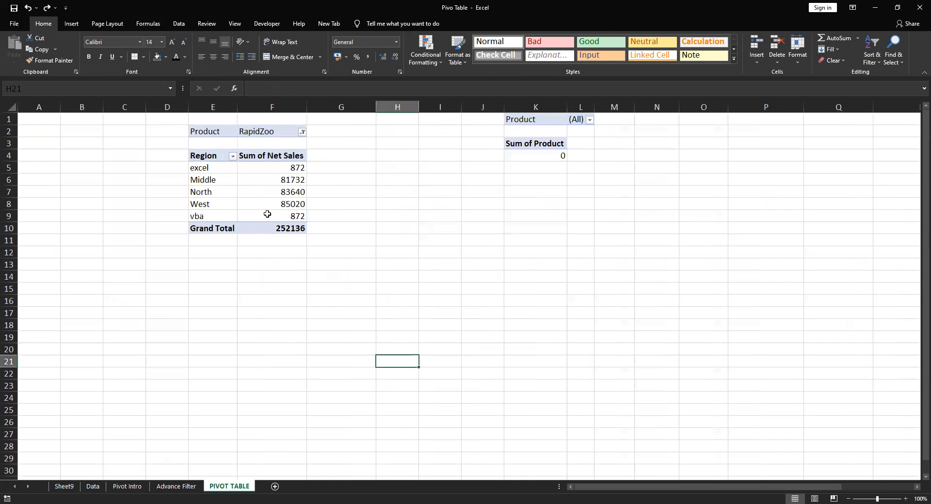
Sort the Region labels A to Z, reverse them to Z to A, and select the Net Sales values in F5:F9
{"action": "left_click", "coordinate": [232, 158]}
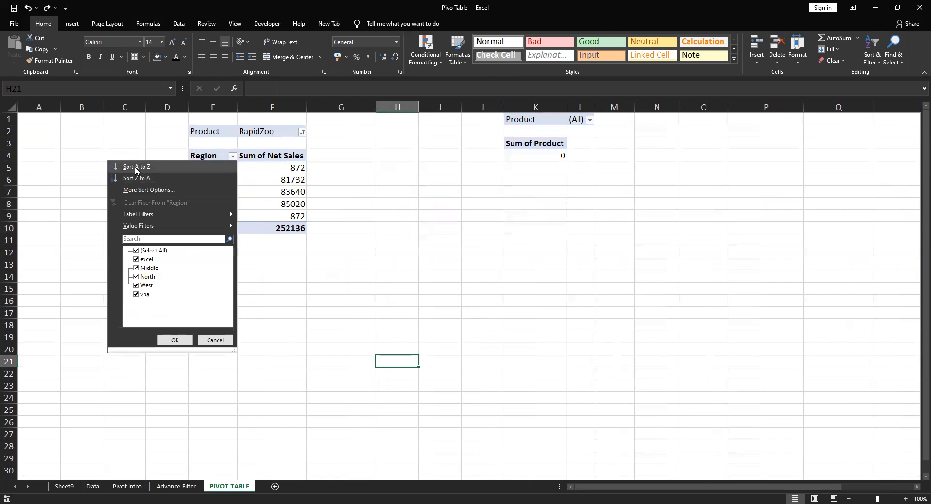
{"action": "left_click", "coordinate": [137, 167]}
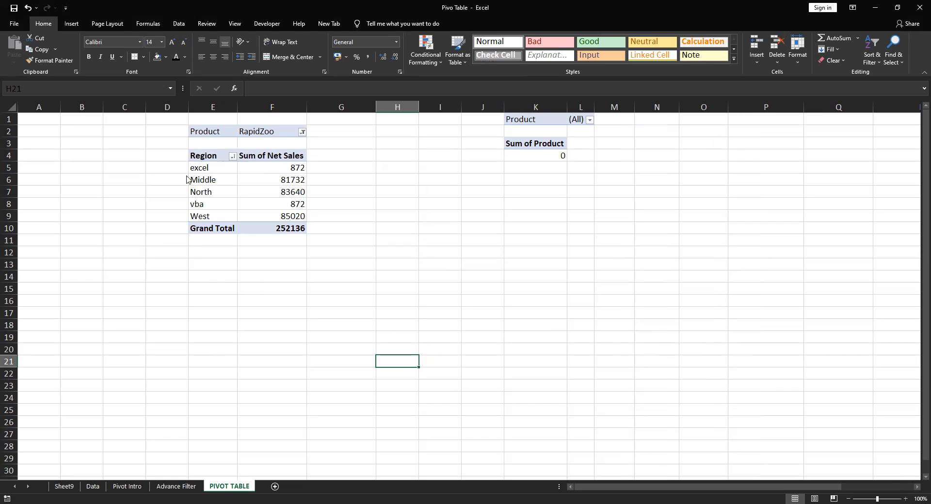
{"action": "left_click", "coordinate": [157, 173]}
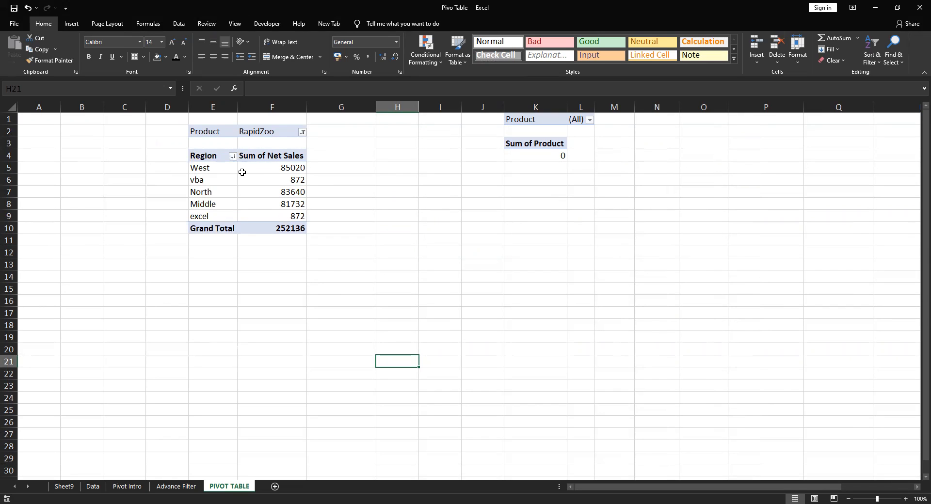
{"action": "left_click_drag", "start_coordinate": [276, 169], "coordinate": [279, 215]}
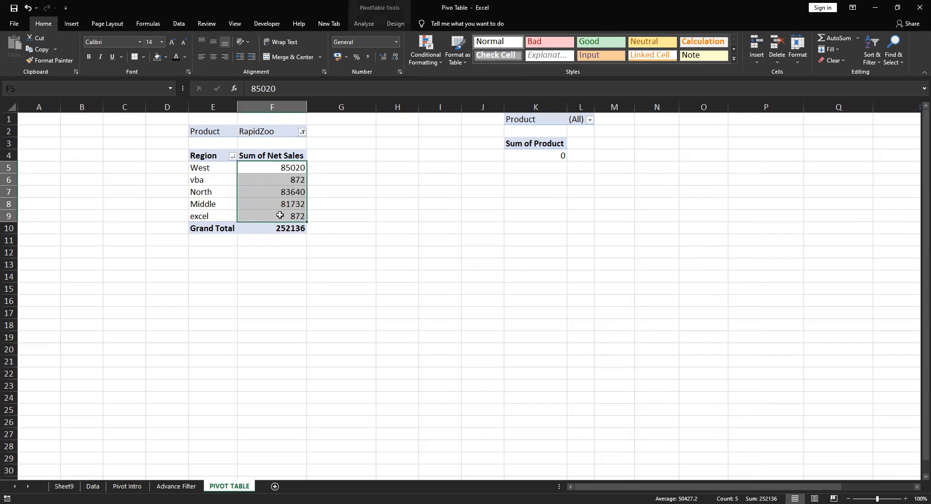
{"action": "left_click", "coordinate": [430, 193]}
Sort the regions by Sum of Net Sales from largest to smallest
{"action": "mouse_move", "coordinate": [278, 177]}
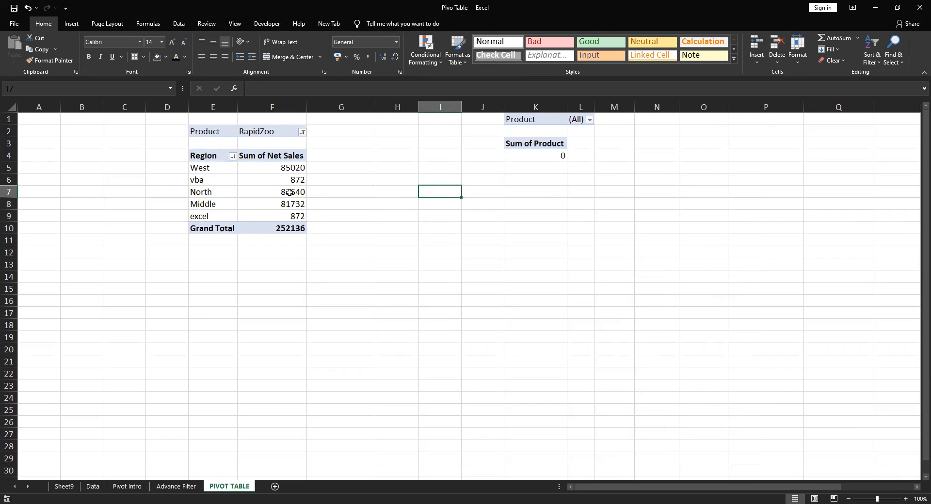
{"action": "left_click", "coordinate": [288, 167]}
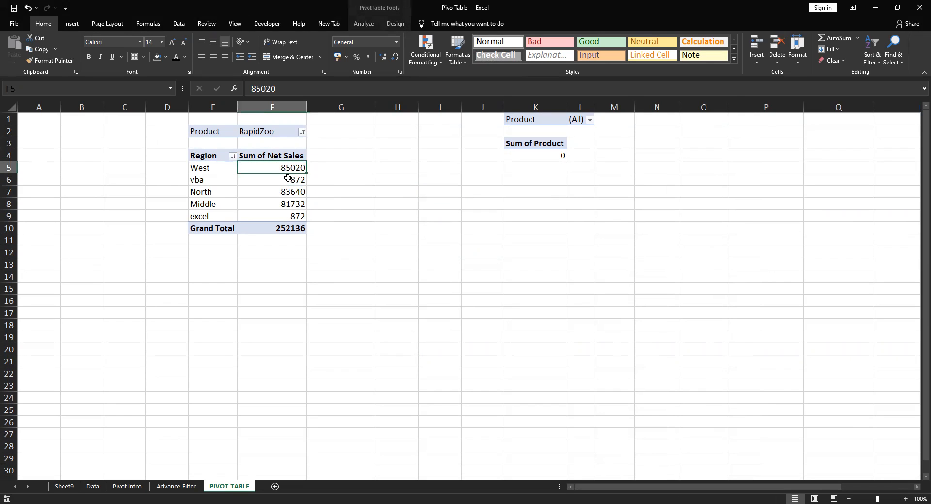
{"action": "left_click", "coordinate": [372, 231]}
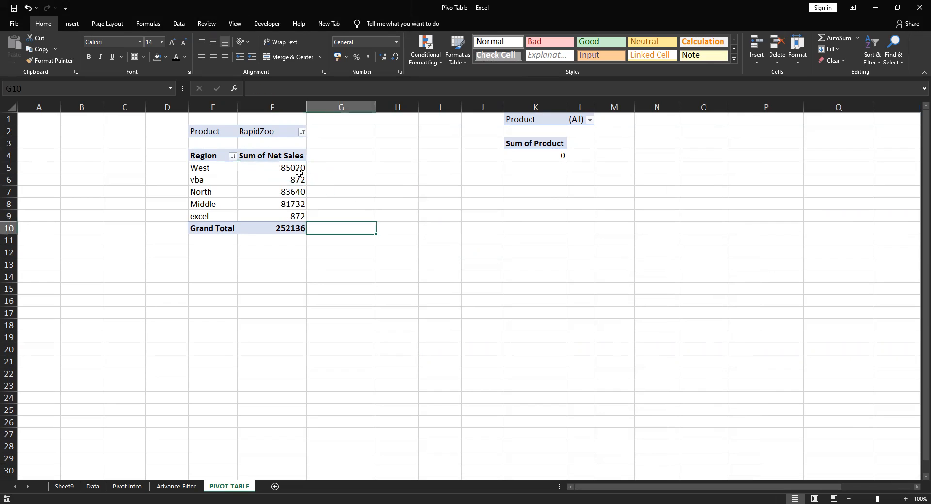
{"action": "left_click", "coordinate": [216, 169]}
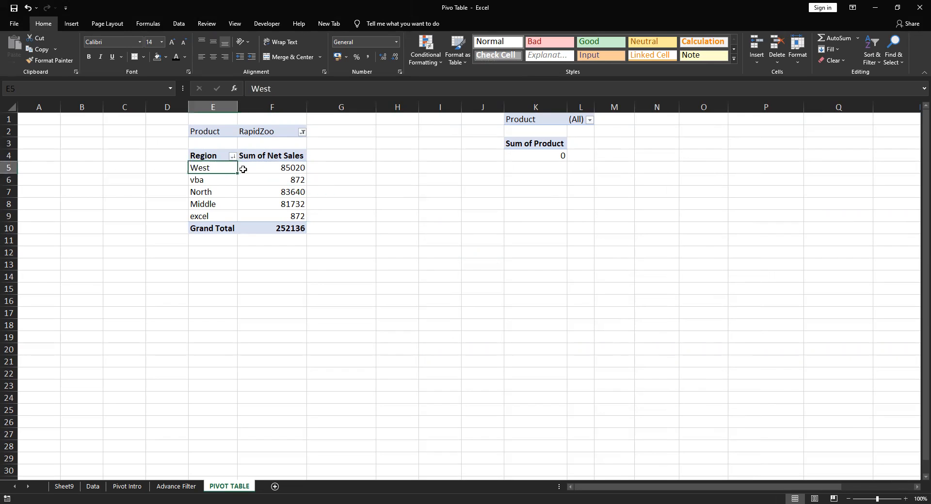
{"action": "left_click", "coordinate": [293, 168]}
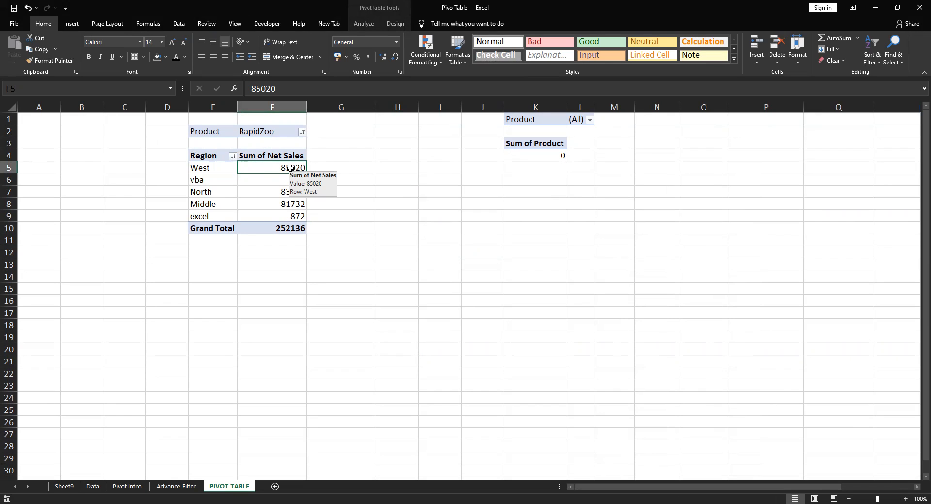
{"action": "right_click", "coordinate": [292, 170]}
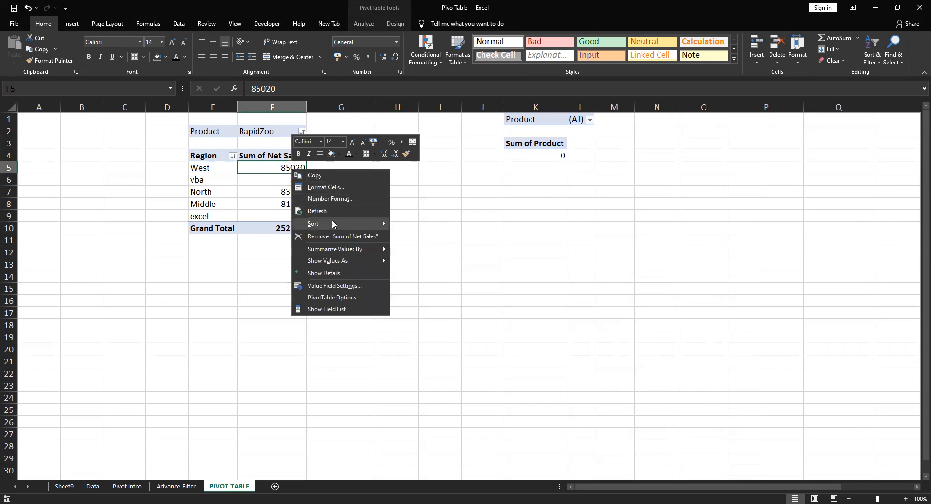
{"action": "mouse_move", "coordinate": [333, 225]}
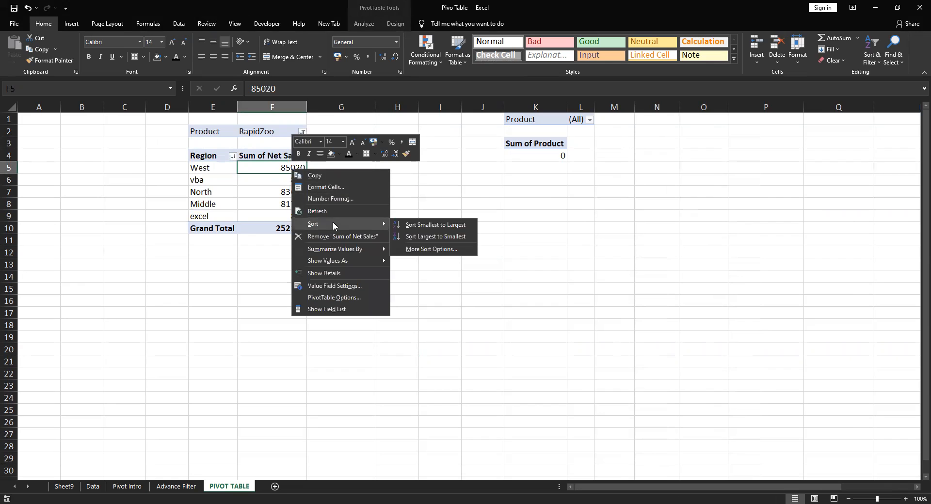
{"action": "left_click", "coordinate": [426, 236]}
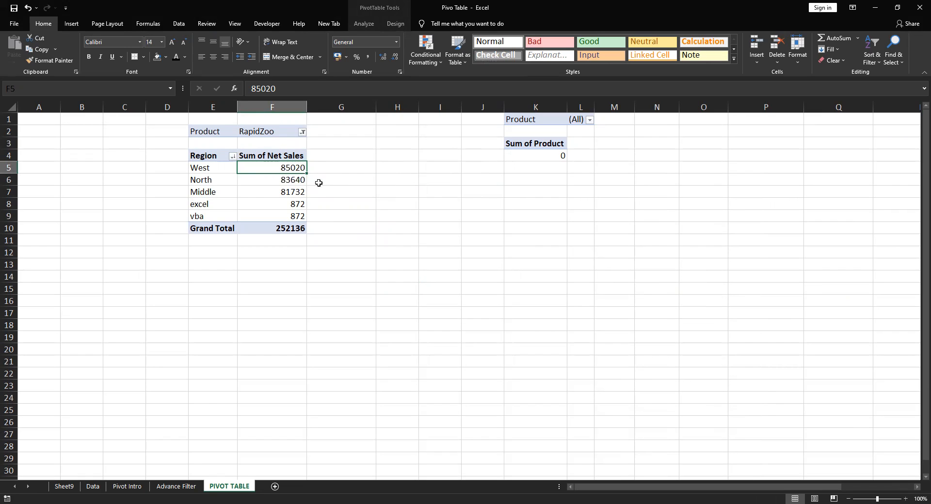
Examine the top-ranked region's Net Sales and the first three regions in E5:E7 of the sorted pivot
{"action": "left_click", "coordinate": [210, 169]}
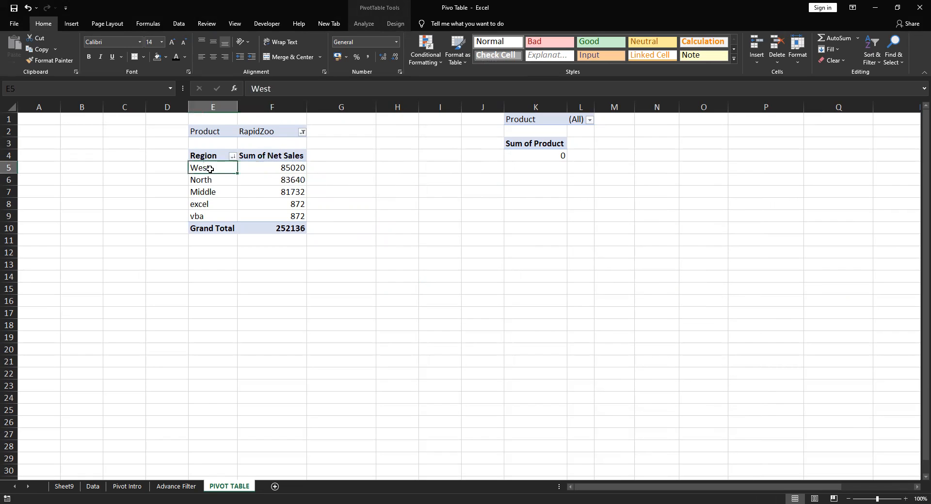
{"action": "left_click", "coordinate": [274, 168]}
{"action": "left_click_drag", "start_coordinate": [204, 169], "coordinate": [206, 189]}
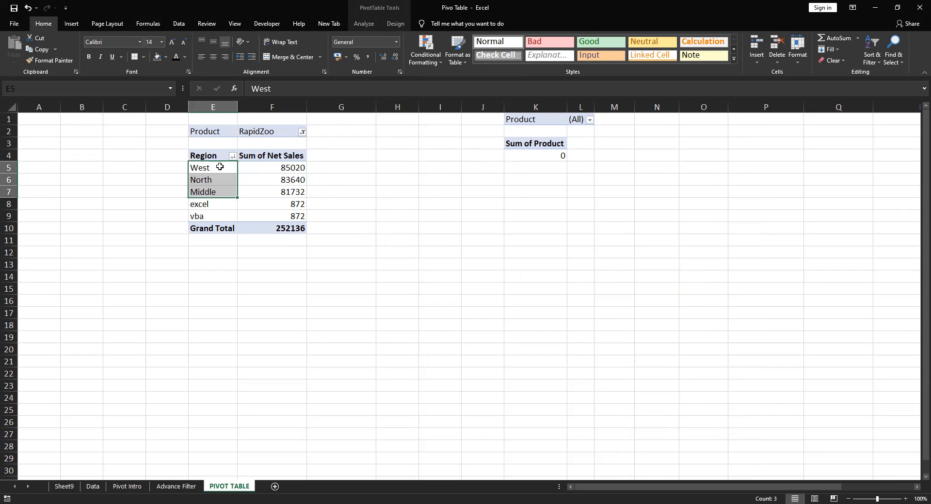
{"action": "left_click", "coordinate": [219, 191]}
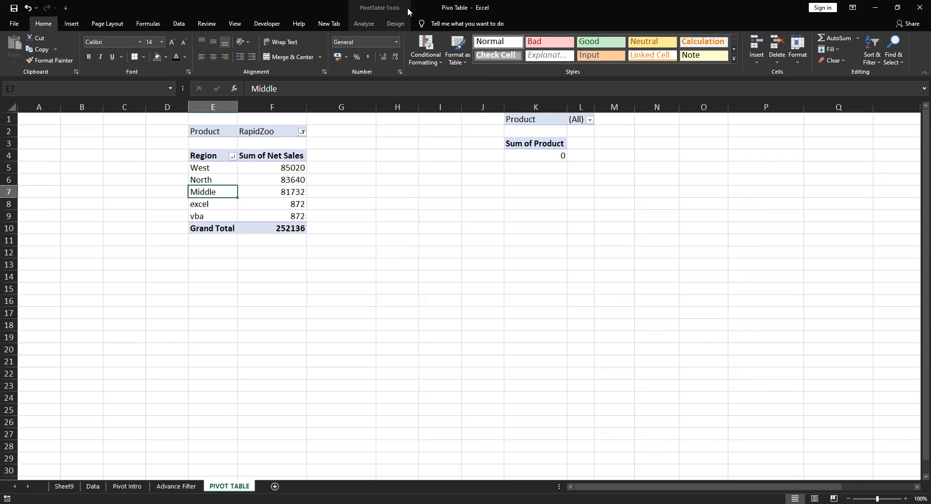
Replace Product with Salesman in the filters of the Net Sales pivot and close the field list
{"action": "left_click", "coordinate": [384, 7]}
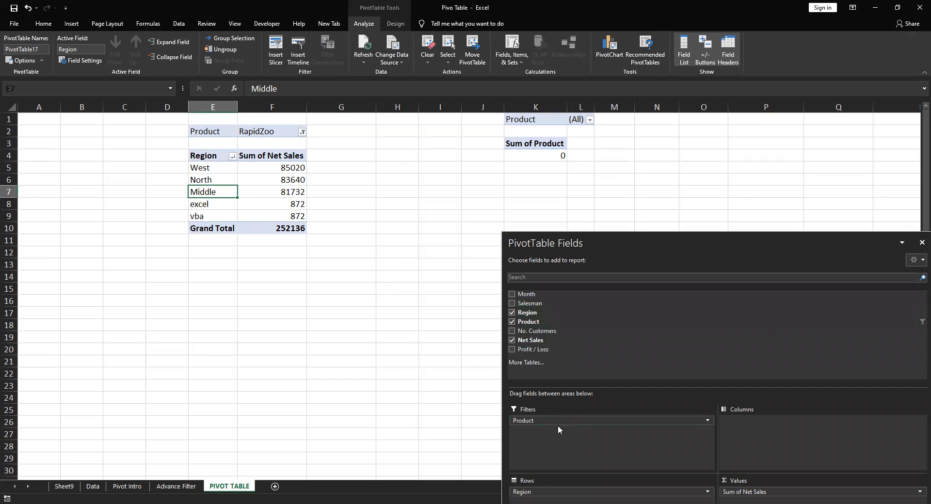
{"action": "left_click_drag", "start_coordinate": [543, 420], "coordinate": [578, 422]}
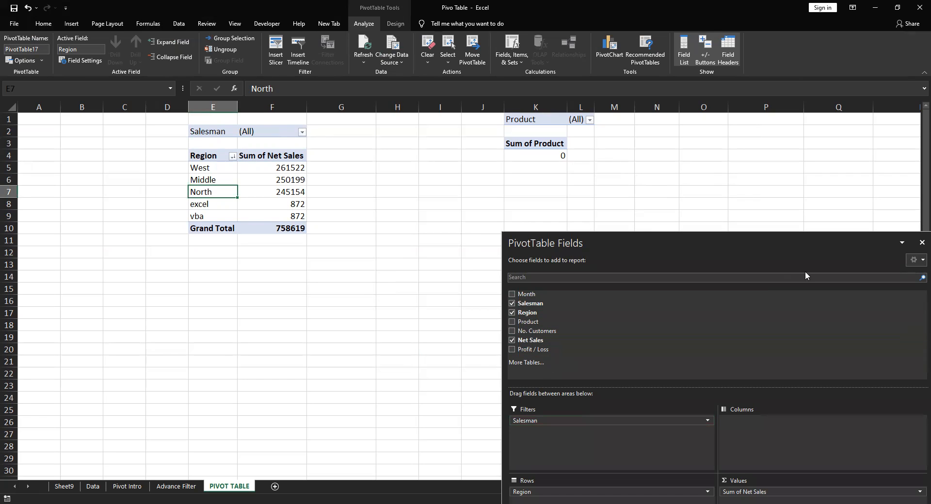
{"action": "left_click", "coordinate": [922, 242]}
{"action": "left_click", "coordinate": [557, 278]}
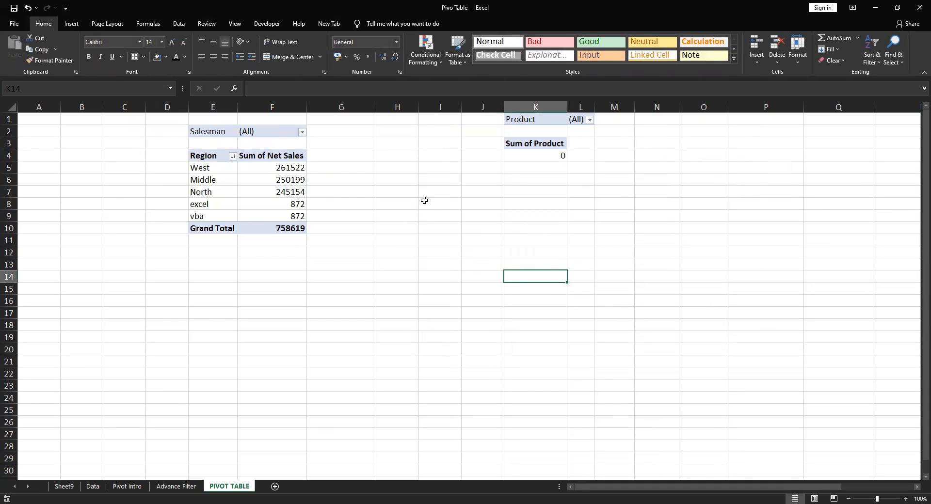
Remove Salesman from the pivot's filters and replace Region with Salesman in the rows
{"action": "left_click", "coordinate": [251, 189]}
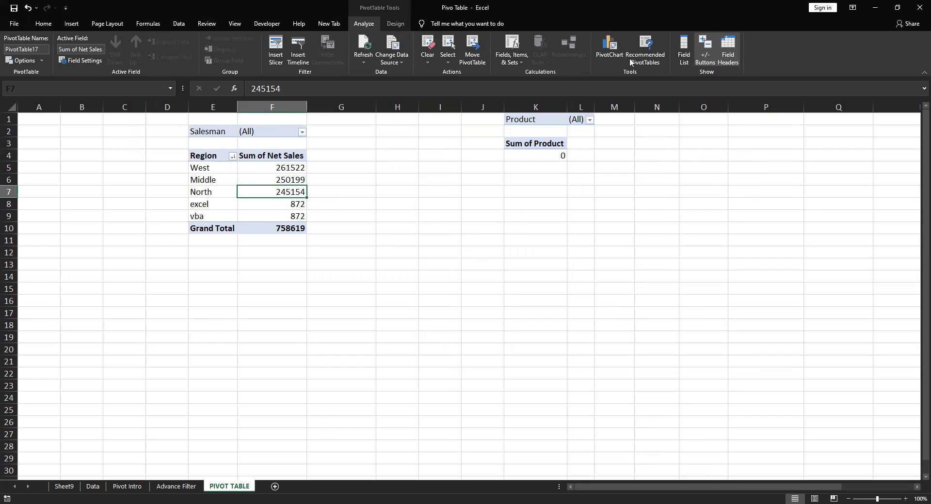
{"action": "left_click", "coordinate": [684, 49]}
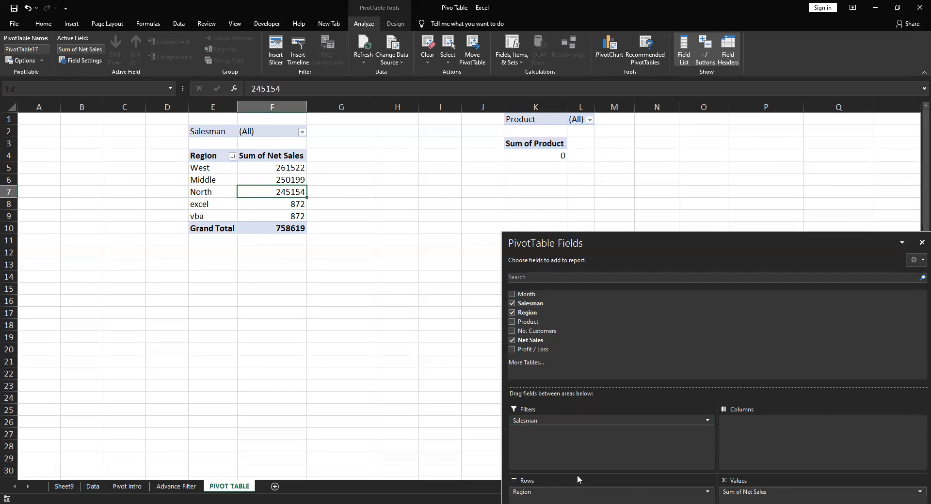
{"action": "left_click_drag", "start_coordinate": [544, 421], "coordinate": [494, 329]}
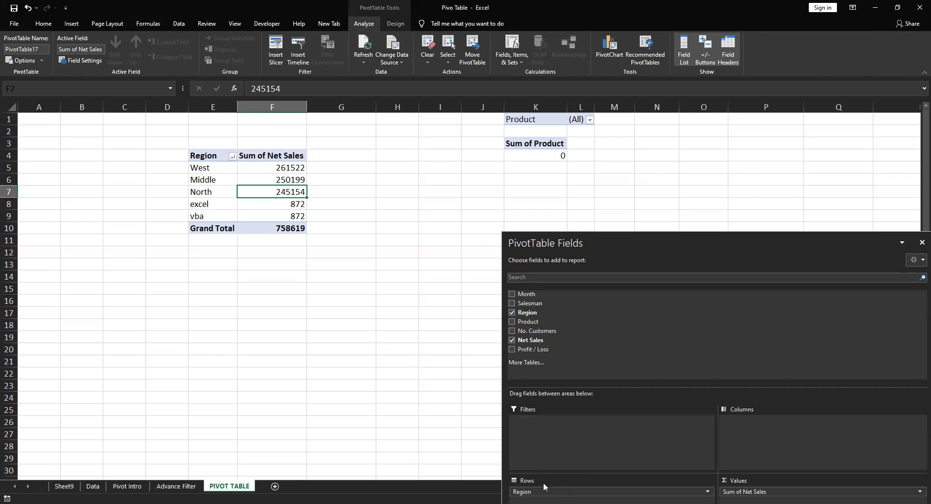
{"action": "left_click_drag", "start_coordinate": [540, 492], "coordinate": [592, 493]}
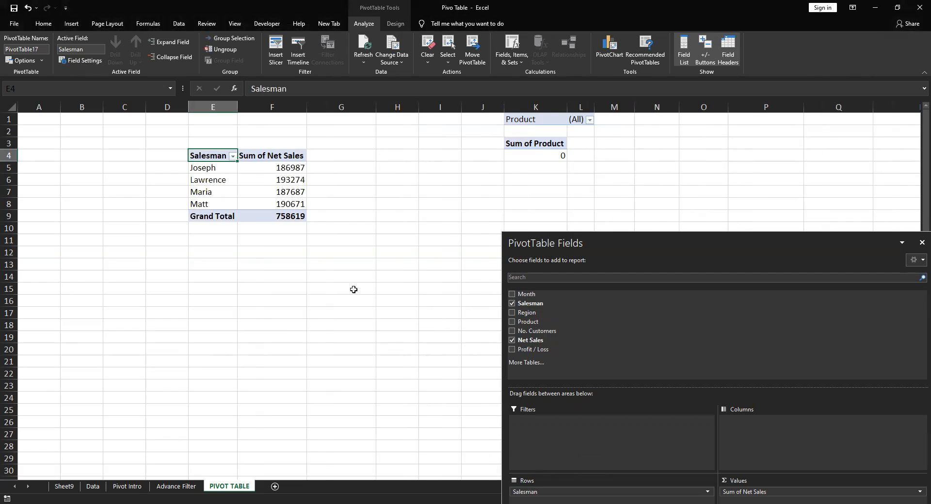
{"action": "left_click", "coordinate": [353, 289]}
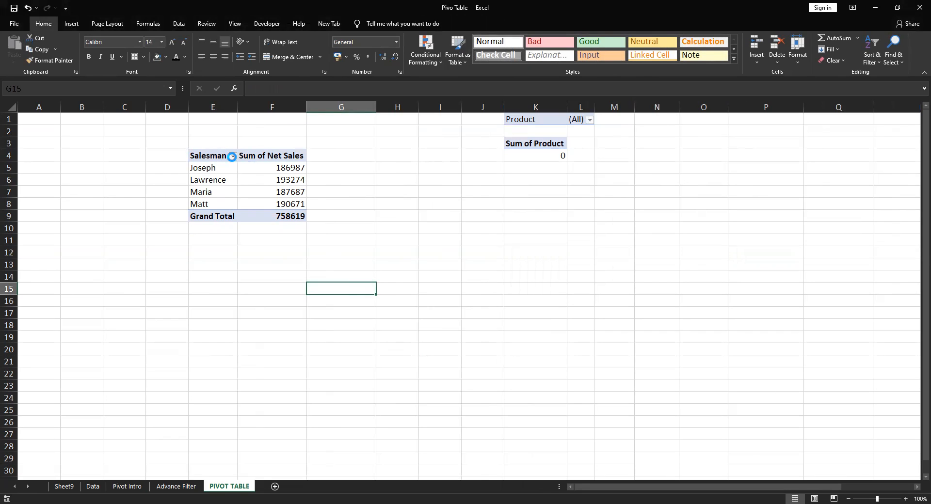
{"action": "left_click", "coordinate": [212, 169]}
{"action": "left_click_drag", "start_coordinate": [212, 169], "coordinate": [211, 180]}
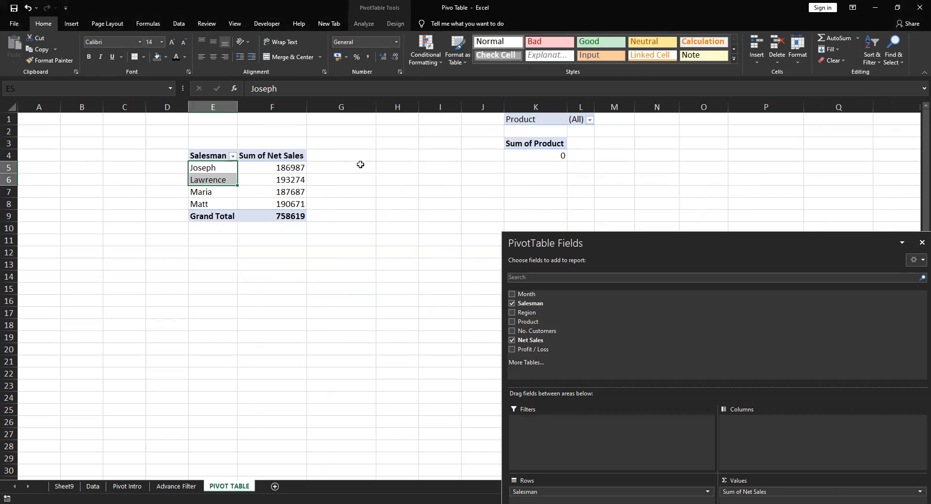
{"action": "left_click", "coordinate": [360, 164]}
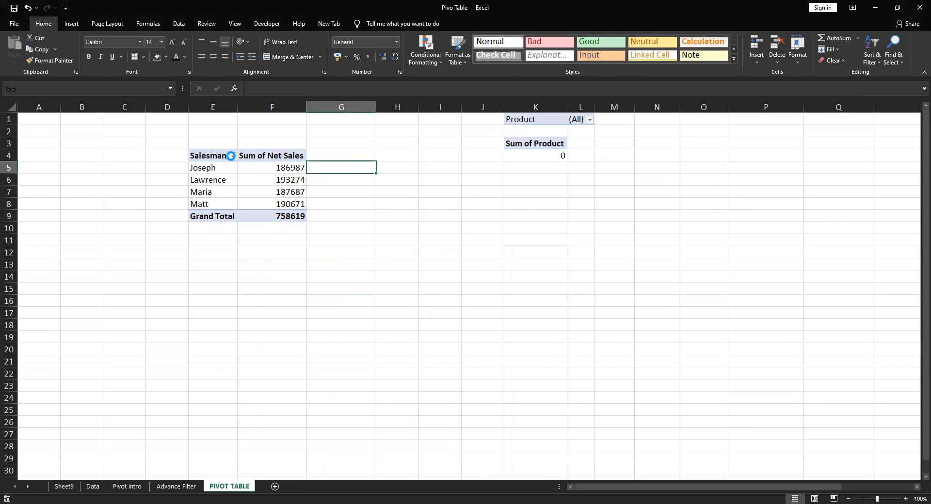
Filter the Salesman field with a Top 10 value filter showing the top 2 items by Sum of Net Sales
{"action": "left_click", "coordinate": [232, 156]}
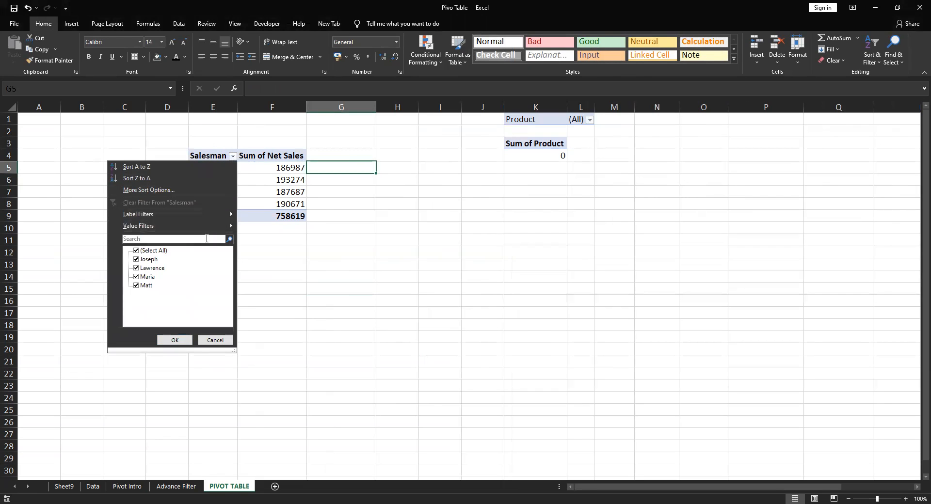
{"action": "mouse_move", "coordinate": [175, 229]}
{"action": "mouse_move", "coordinate": [227, 226]}
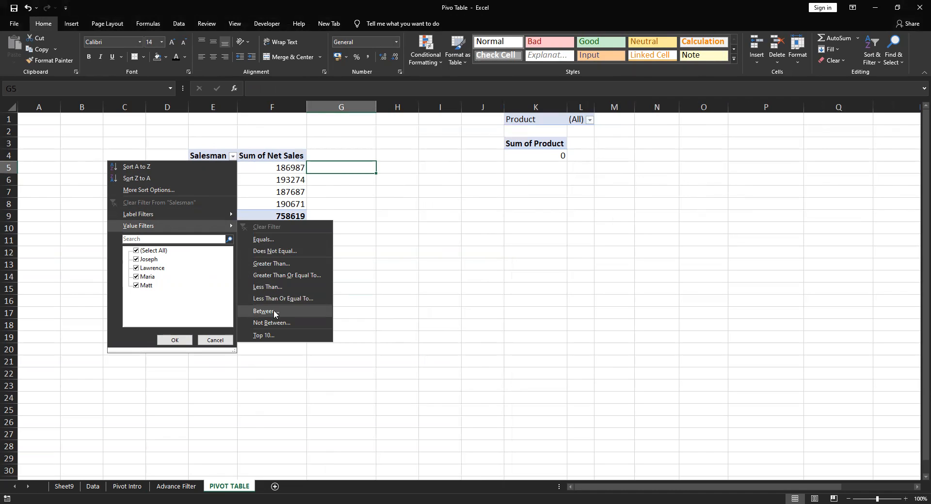
{"action": "left_click", "coordinate": [274, 340]}
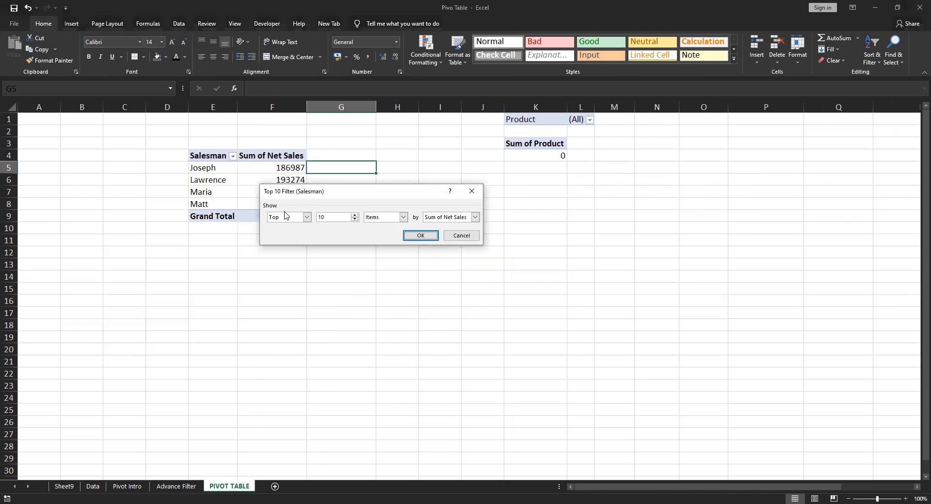
{"action": "left_click", "coordinate": [355, 220]}
{"action": "left_click", "coordinate": [355, 219]}
{"action": "left_click", "coordinate": [355, 219]}
{"action": "left_click", "coordinate": [307, 218]}
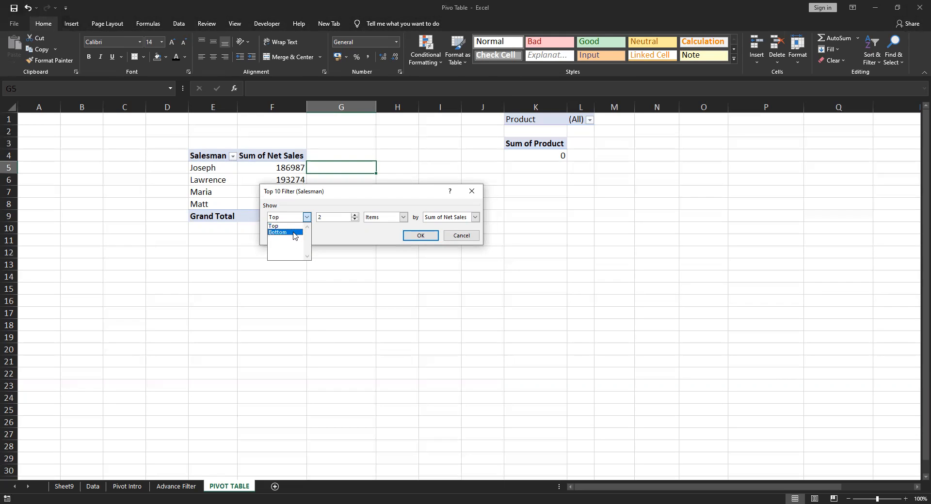
{"action": "left_click", "coordinate": [292, 226]}
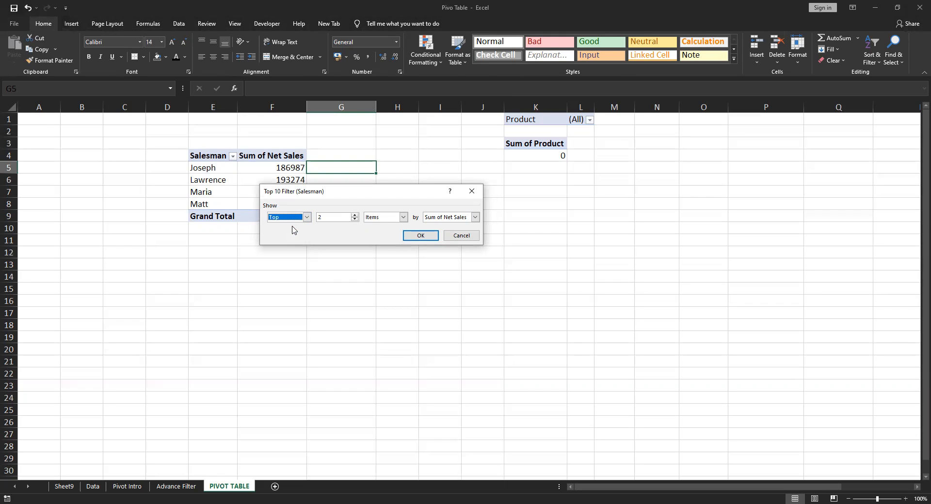
{"action": "left_click", "coordinate": [403, 218]}
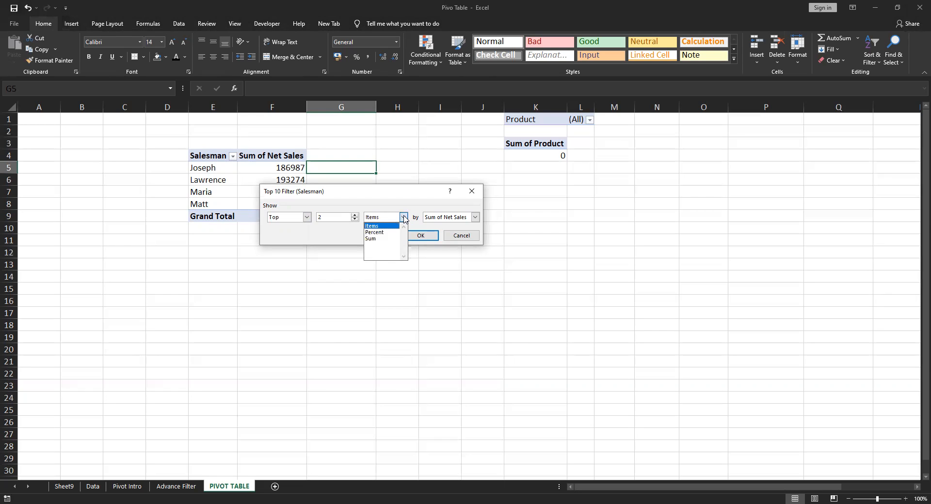
{"action": "left_click", "coordinate": [377, 227]}
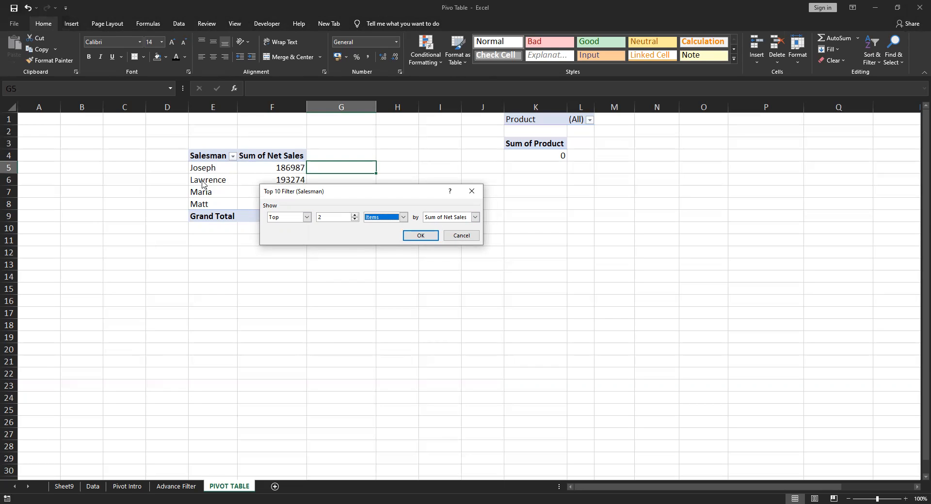
{"action": "left_click", "coordinate": [475, 218]}
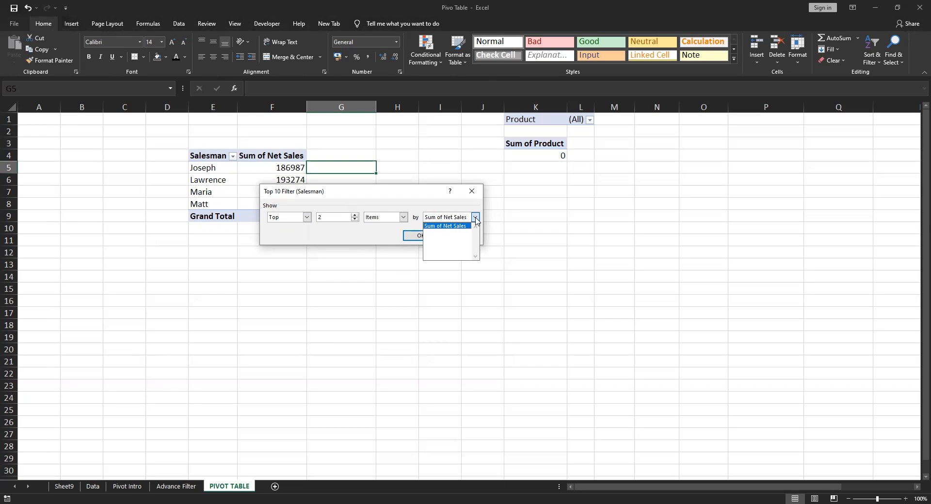
{"action": "left_click", "coordinate": [475, 217]}
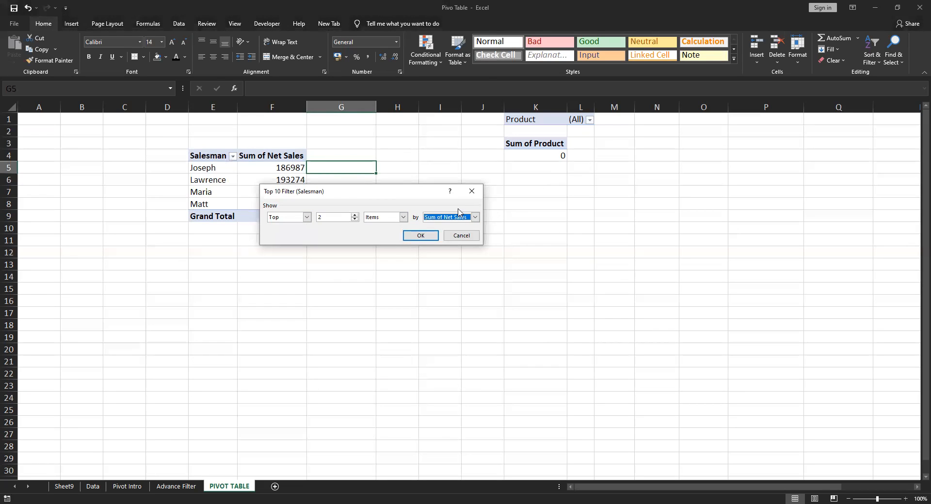
{"action": "left_click", "coordinate": [475, 217]}
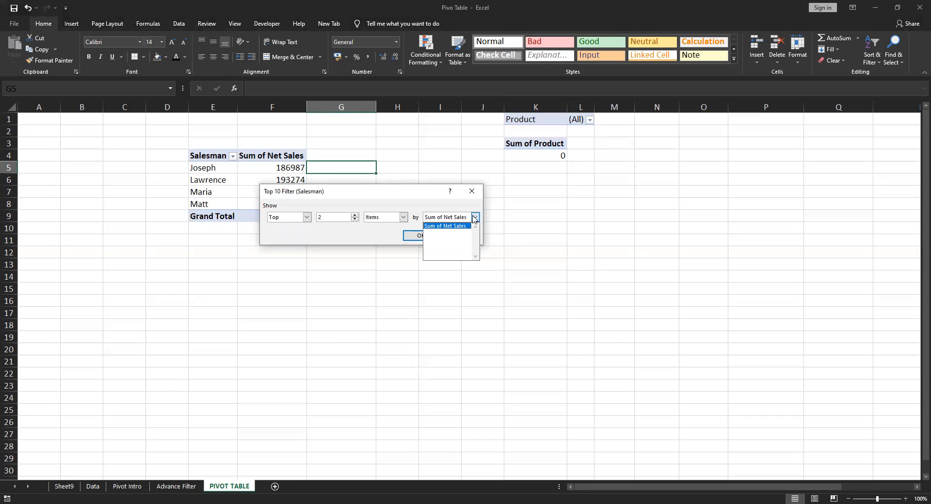
{"action": "left_click", "coordinate": [436, 227]}
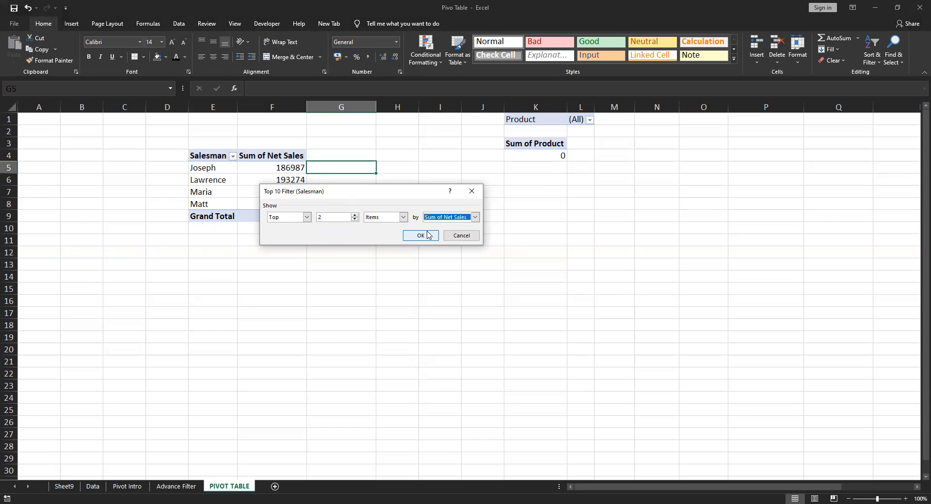
{"action": "left_click", "coordinate": [422, 237]}
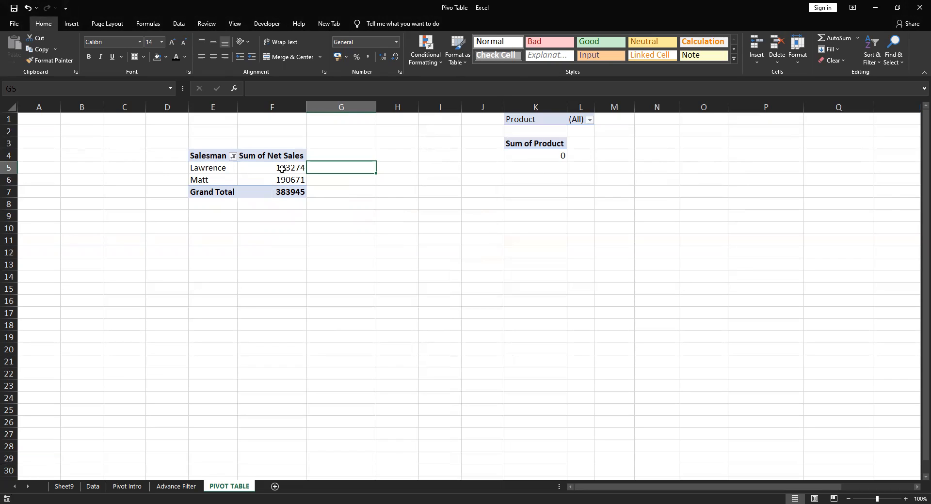
Change the Salesman value filter to show the bottom 2 items by Sum of Net Sales
{"action": "mouse_move", "coordinate": [283, 169]}
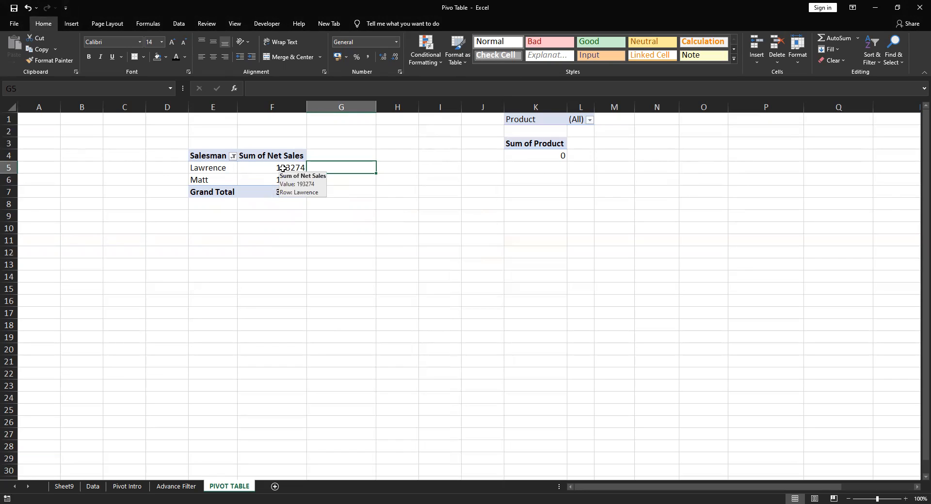
{"action": "left_click", "coordinate": [233, 157]}
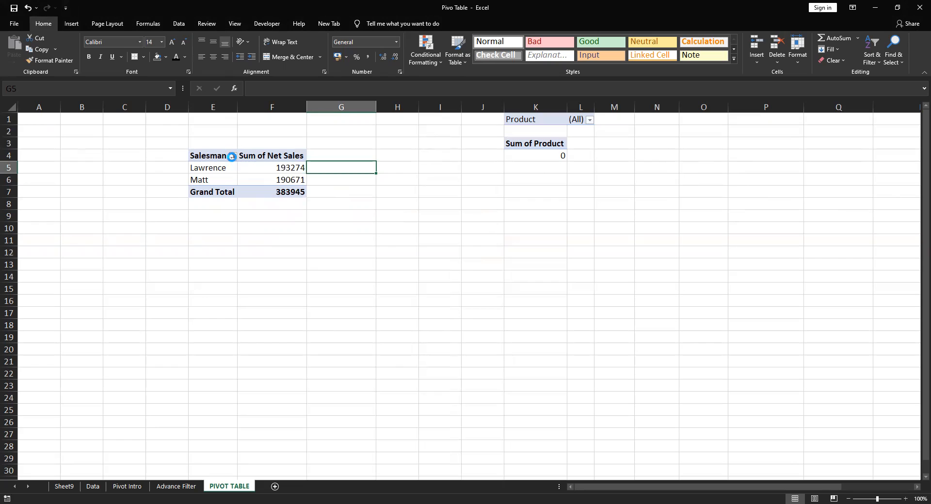
{"action": "left_click", "coordinate": [282, 175]}
{"action": "left_click", "coordinate": [232, 156]}
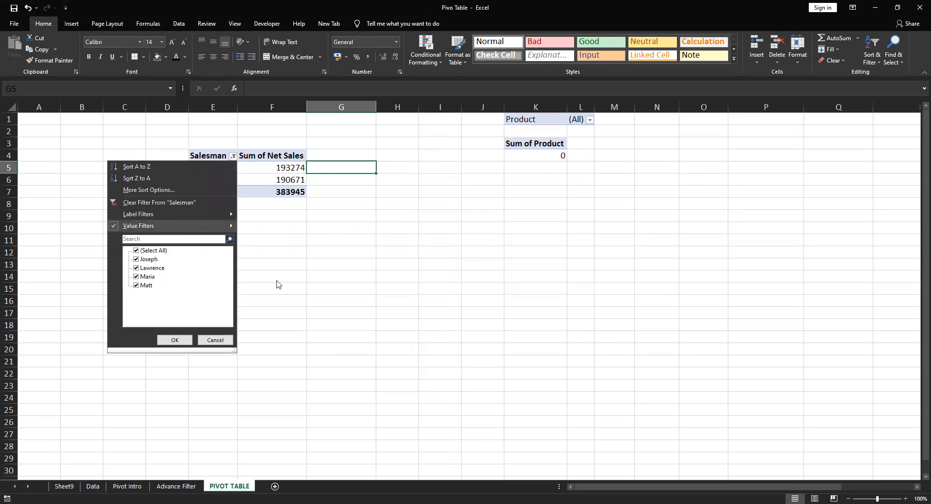
{"action": "mouse_move", "coordinate": [191, 227]}
{"action": "left_click", "coordinate": [263, 335]}
{"action": "left_click", "coordinate": [307, 217]}
{"action": "left_click", "coordinate": [284, 233]}
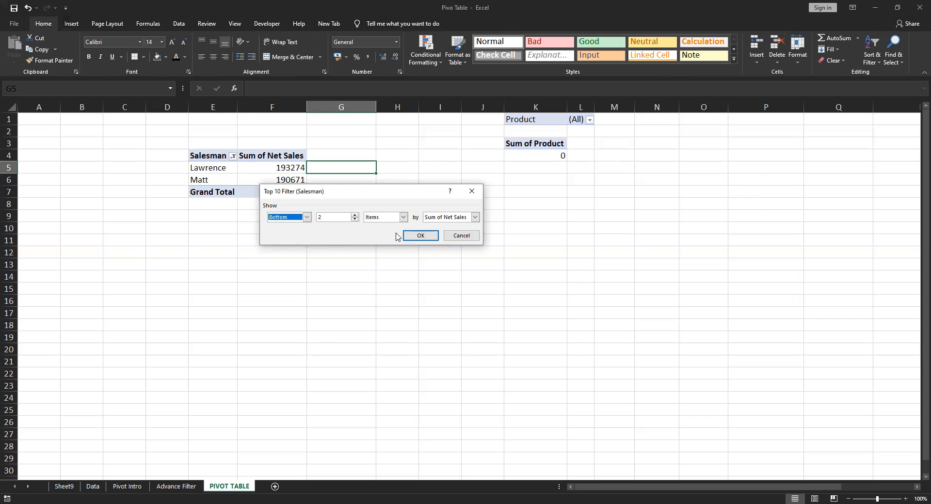
{"action": "left_click", "coordinate": [419, 235]}
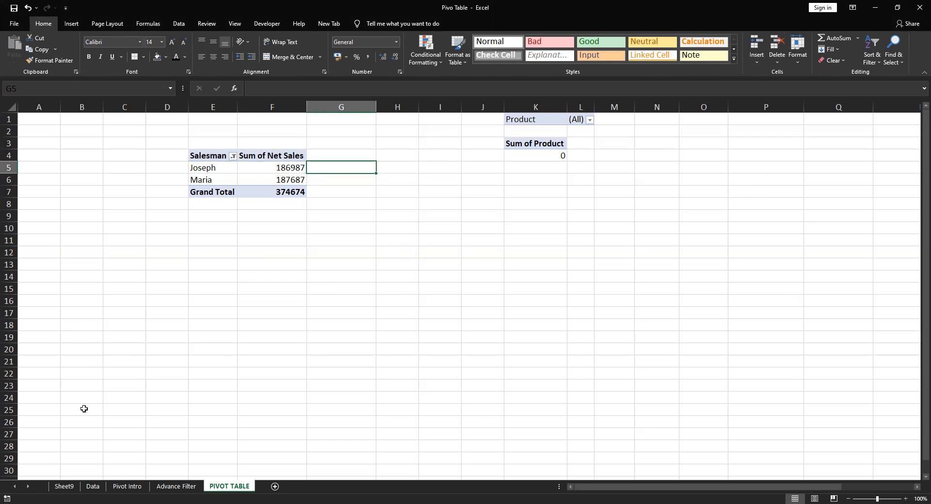
Review the topics Sorting the Data, Top N numbers and Filters on the Pivot Intro sheet
{"action": "left_click", "coordinate": [125, 487]}
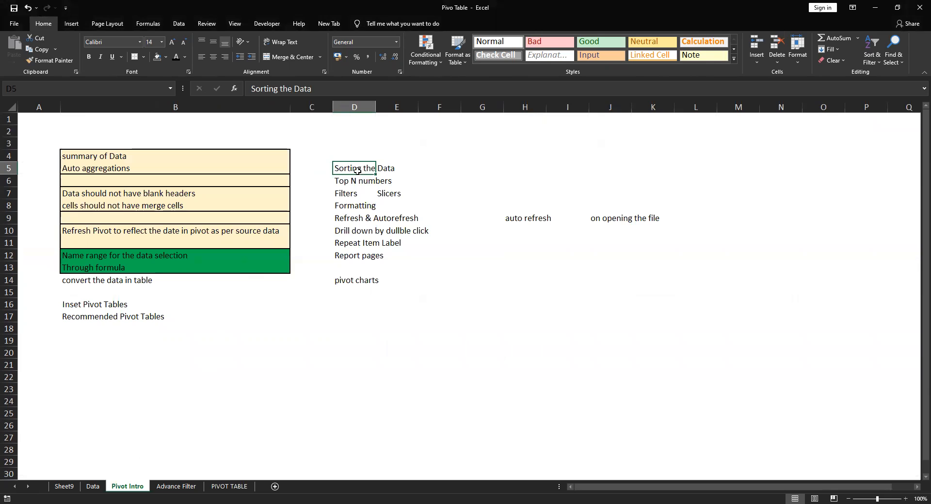
{"action": "left_click", "coordinate": [420, 170]}
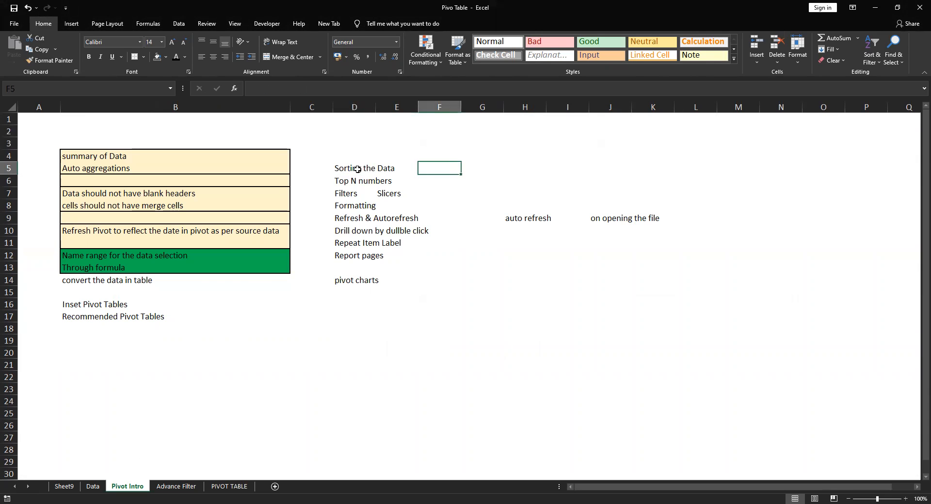
{"action": "left_click_drag", "start_coordinate": [343, 182], "coordinate": [388, 167]}
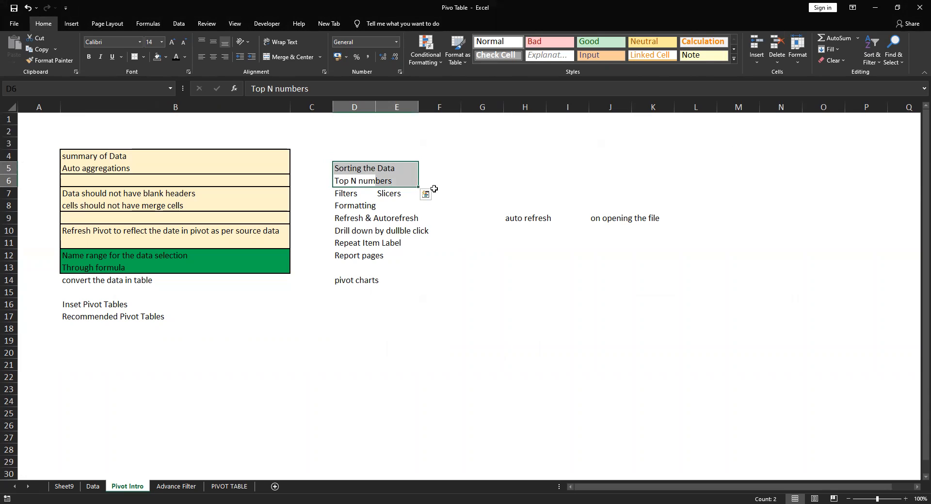
{"action": "left_click_drag", "start_coordinate": [374, 167], "coordinate": [381, 182]}
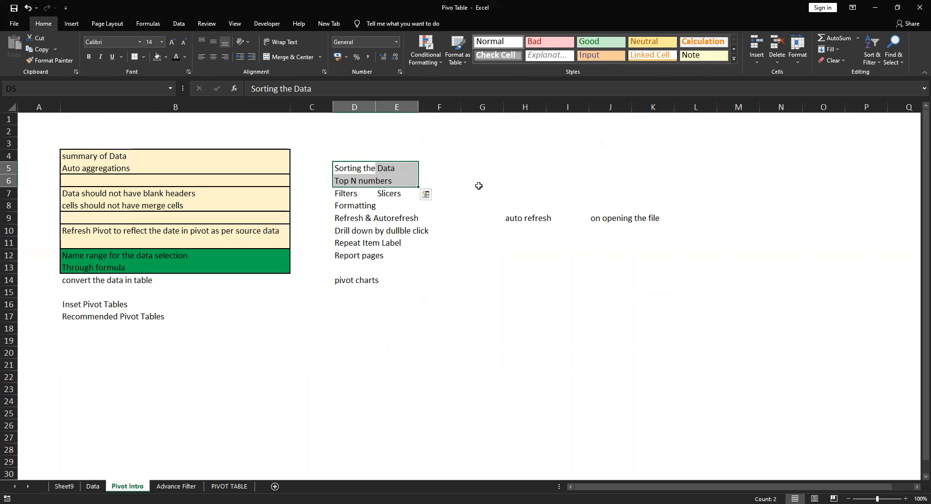
{"action": "left_click", "coordinate": [348, 192]}
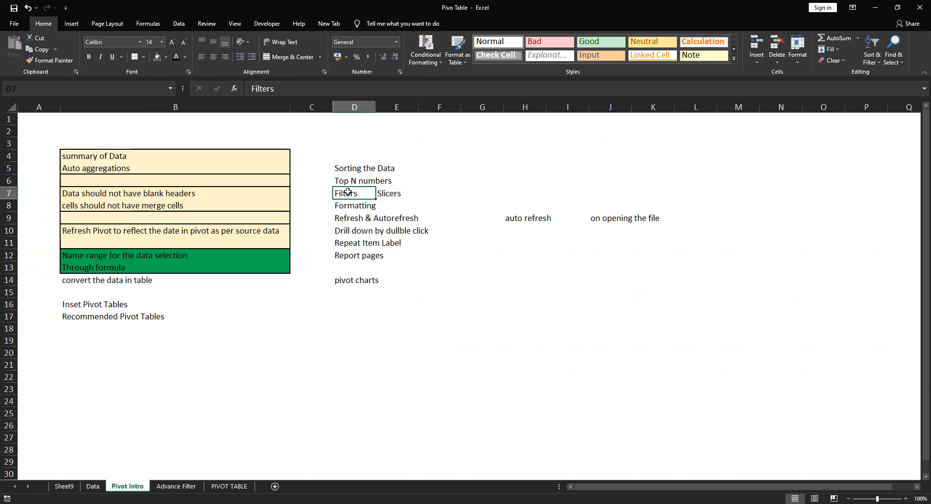
Return to the PIVOT TABLE sheet and clear the filter from the Salesman field
{"action": "left_click", "coordinate": [231, 487]}
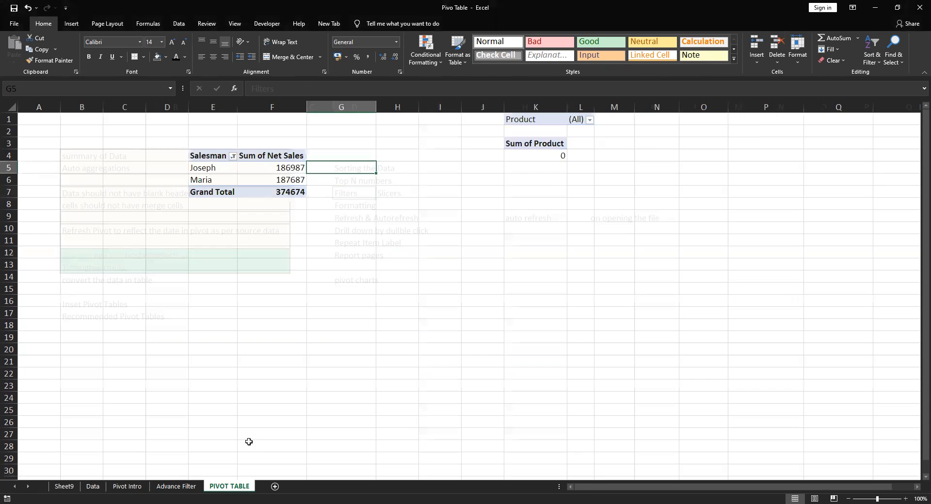
{"action": "left_click", "coordinate": [233, 156]}
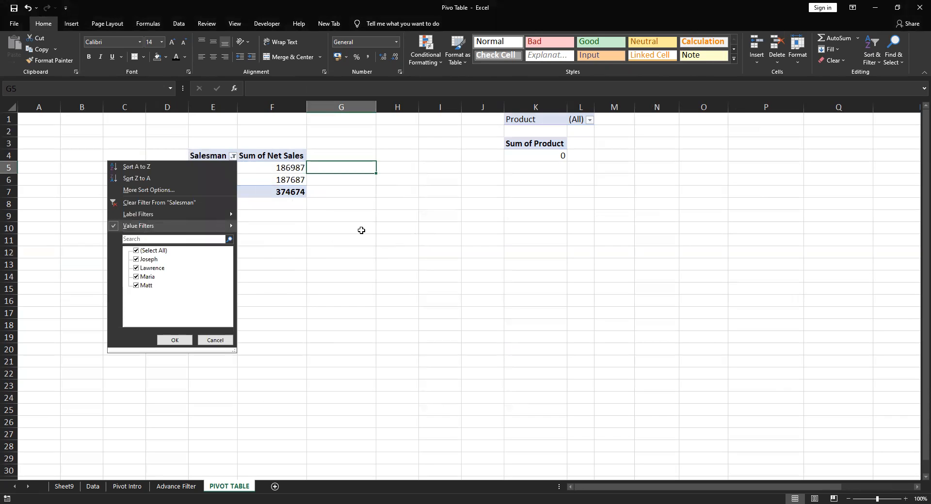
{"action": "left_click", "coordinate": [233, 156]}
{"action": "left_click", "coordinate": [233, 155]}
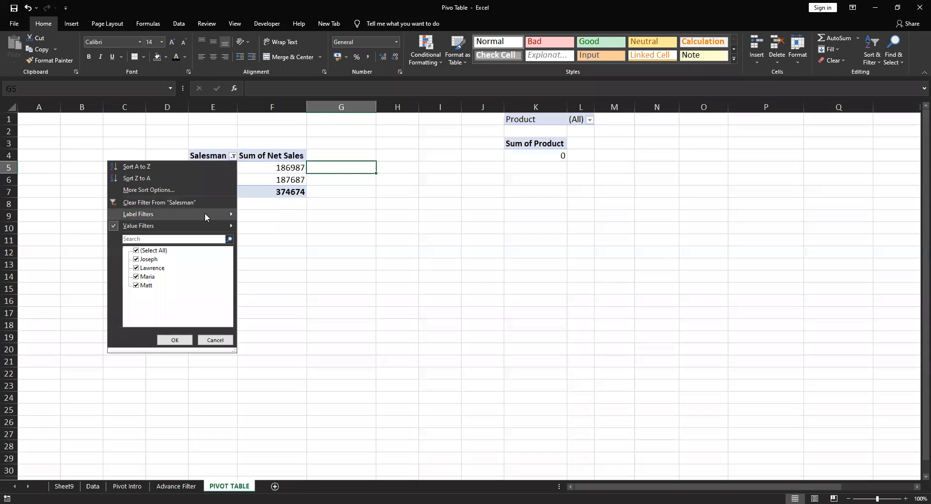
{"action": "left_click", "coordinate": [135, 202]}
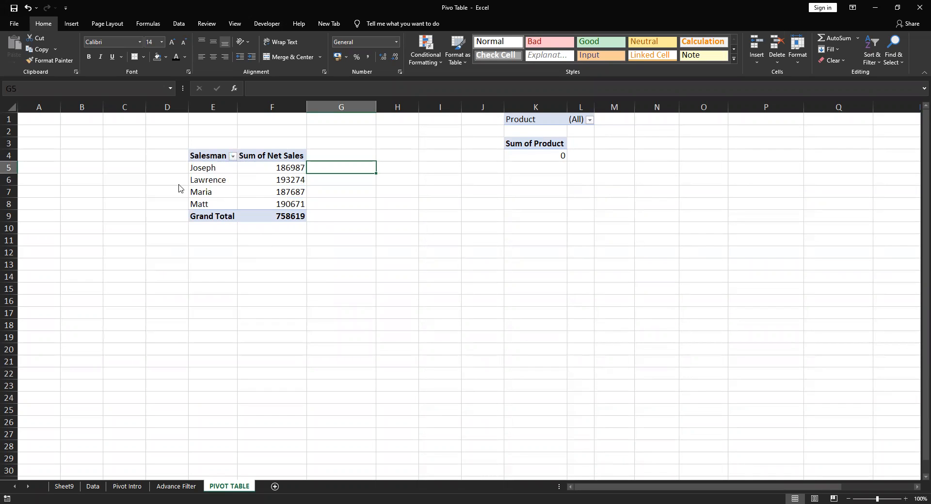
Filter the Salesman field so that only the first salesman in the list is included
{"action": "left_click", "coordinate": [233, 155]}
{"action": "left_click", "coordinate": [141, 251]}
{"action": "left_click", "coordinate": [141, 259]}
{"action": "left_click", "coordinate": [175, 340]}
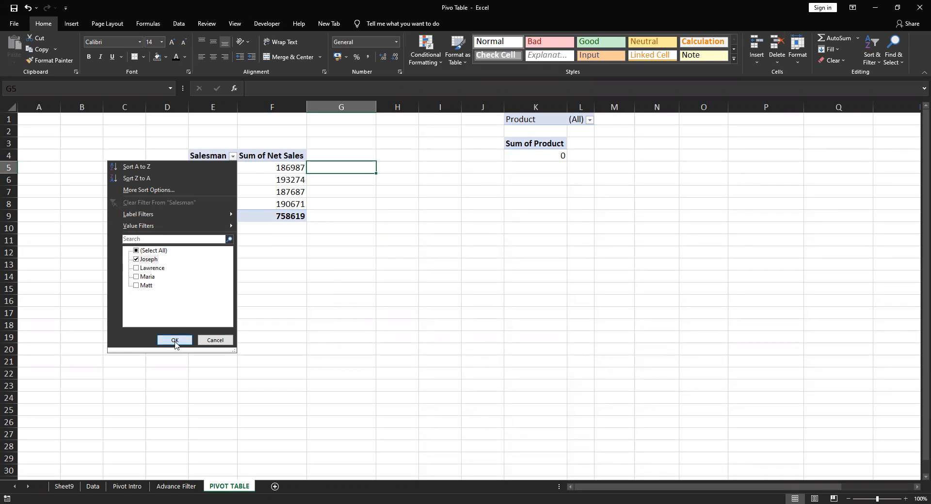
Include all salesmen in the pivot table again by selecting every Salesman item
{"action": "left_click", "coordinate": [233, 157]}
{"action": "left_click", "coordinate": [136, 251]}
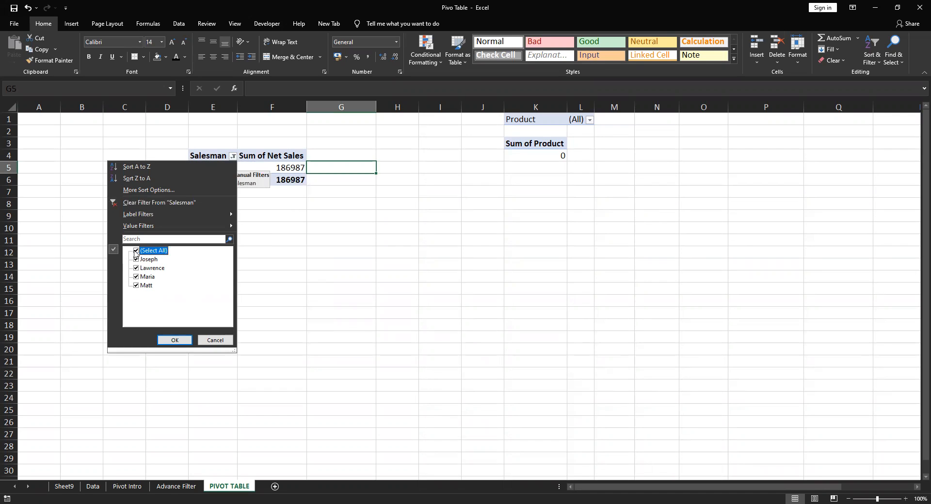
{"action": "left_click", "coordinate": [174, 340]}
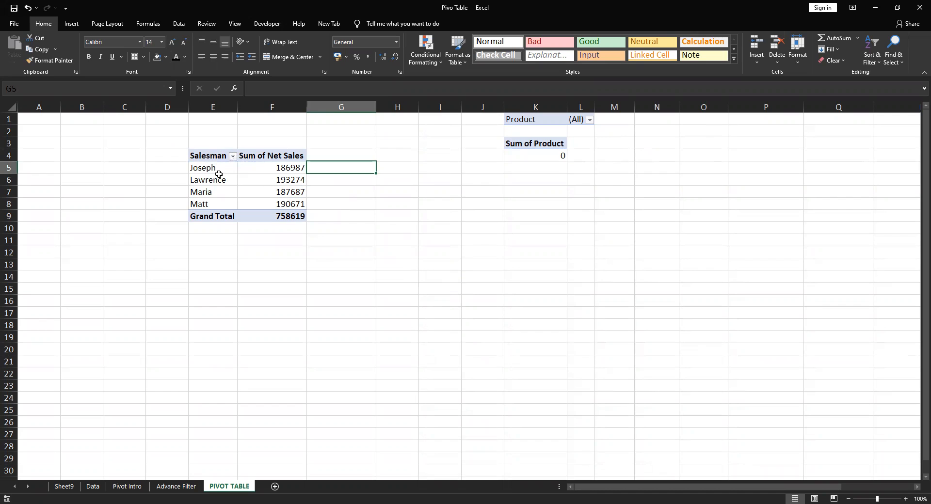
Insert a slicer for the Region field on the Net Sales by Salesman pivot table
{"action": "left_click", "coordinate": [263, 192]}
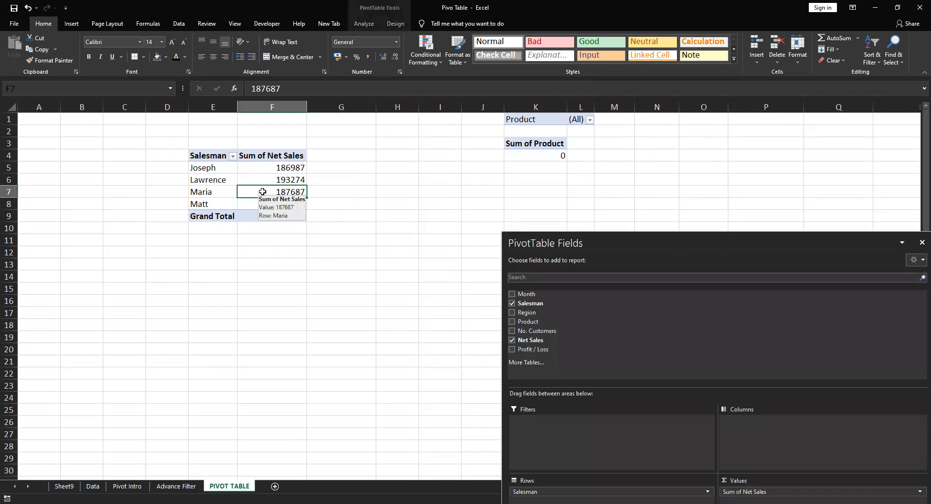
{"action": "left_click", "coordinate": [364, 26]}
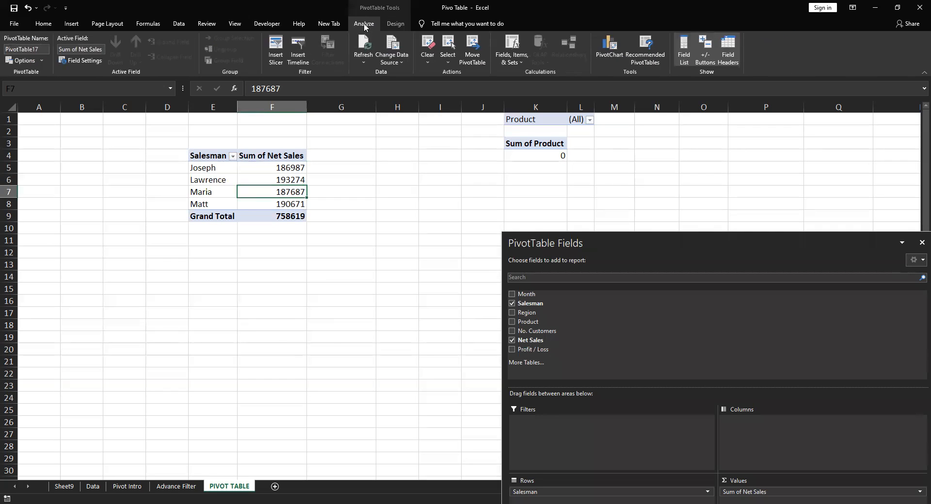
{"action": "left_click", "coordinate": [274, 58]}
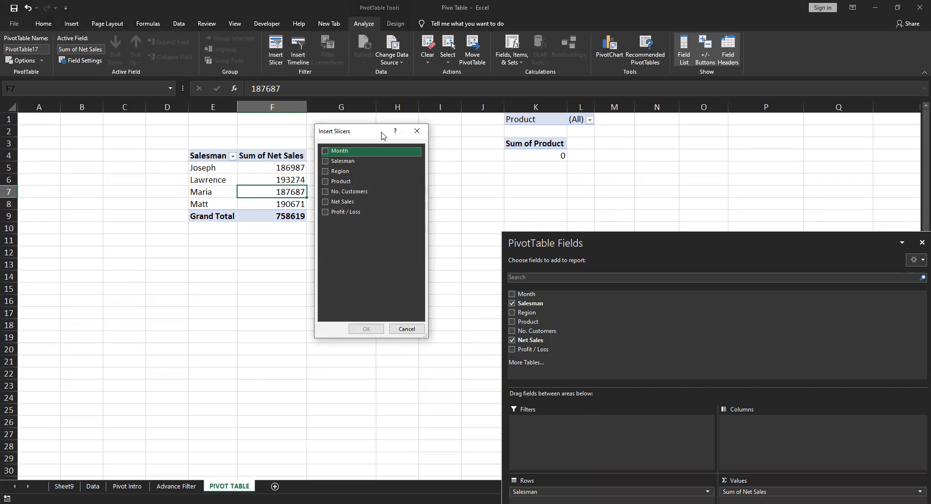
{"action": "left_click_drag", "start_coordinate": [383, 135], "coordinate": [434, 124]}
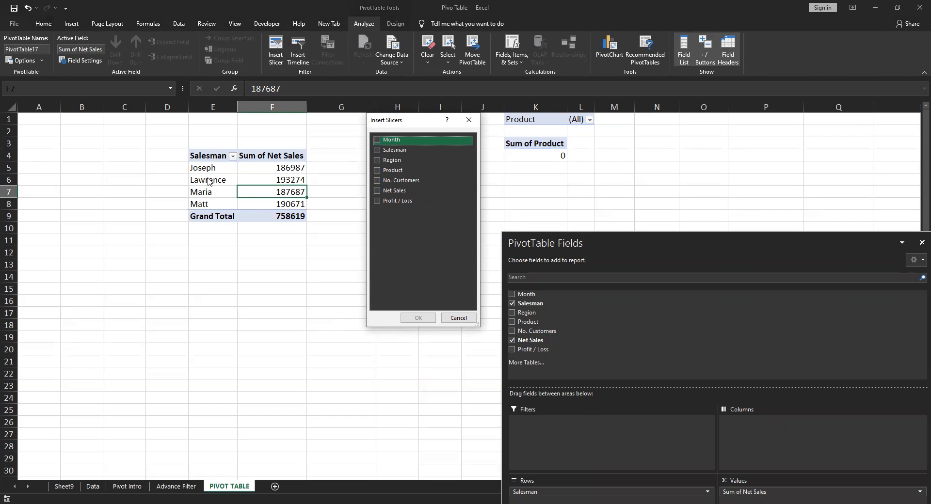
{"action": "left_click", "coordinate": [377, 160]}
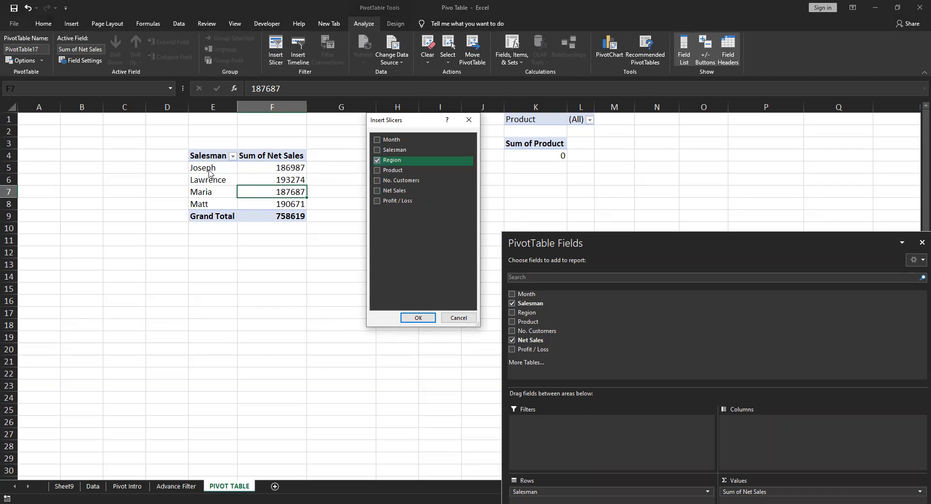
{"action": "left_click", "coordinate": [419, 318]}
Move the Region slicer up beside the pivot table, over columns H to J, and shorten it to fit its five items
{"action": "left_click_drag", "start_coordinate": [466, 237], "coordinate": [423, 154]}
{"action": "left_click_drag", "start_coordinate": [437, 311], "coordinate": [441, 268]}
{"action": "left_click", "coordinate": [584, 276]}
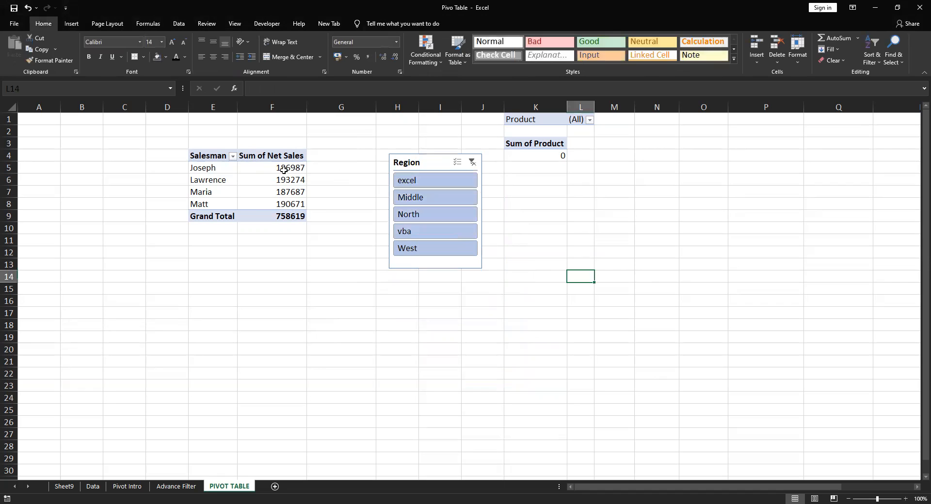
Filter the pivot table by the regions excel, Middle, North and vba in turn with the slicer, and clear the Region filter
{"action": "mouse_move", "coordinate": [269, 175]}
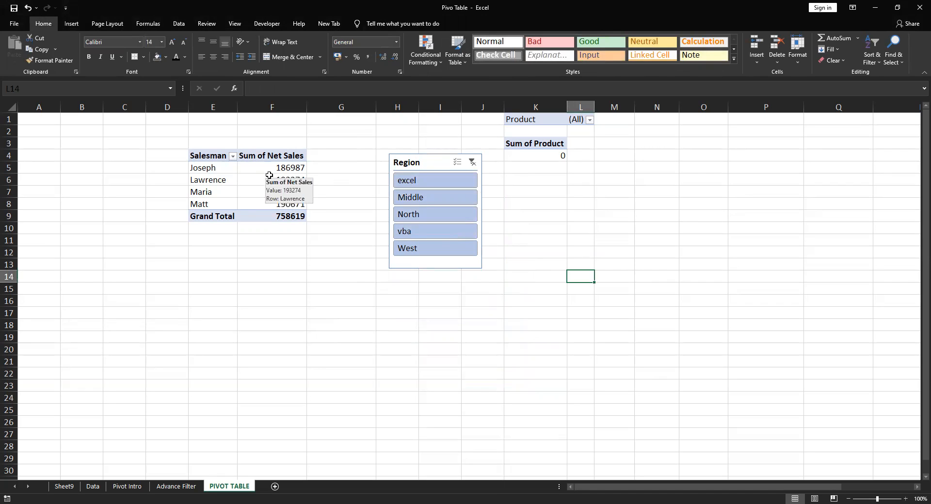
{"action": "left_click", "coordinate": [430, 185]}
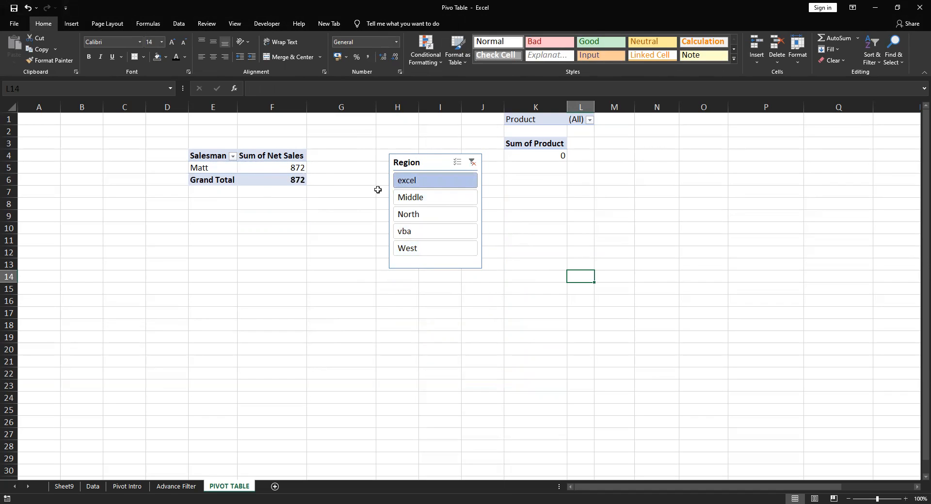
{"action": "left_click", "coordinate": [415, 202]}
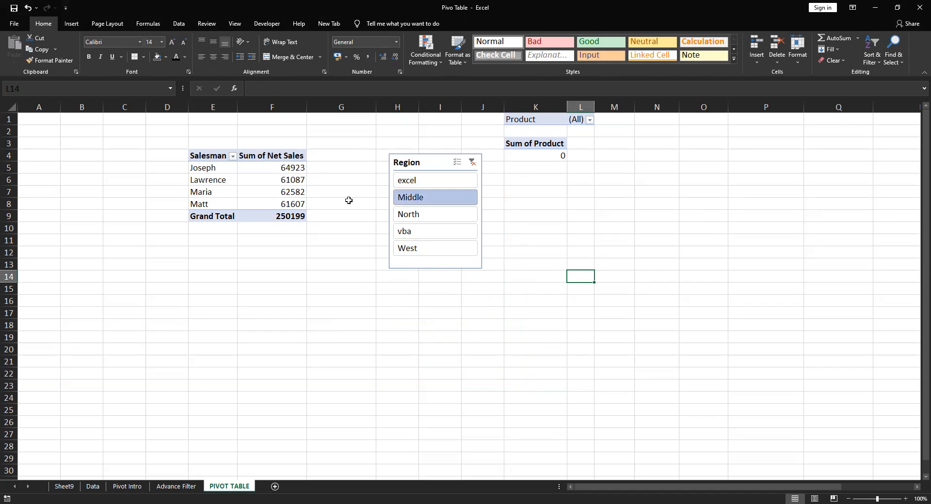
{"action": "left_click", "coordinate": [405, 215]}
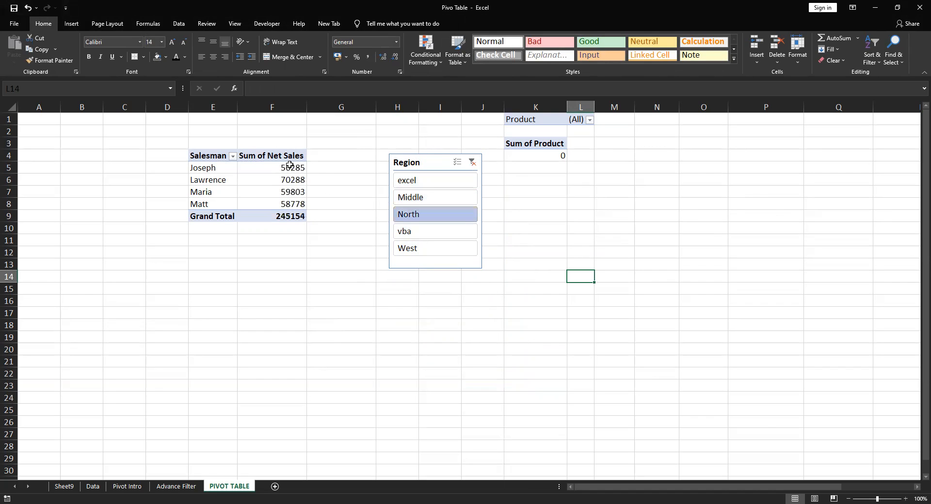
{"action": "left_click", "coordinate": [405, 232]}
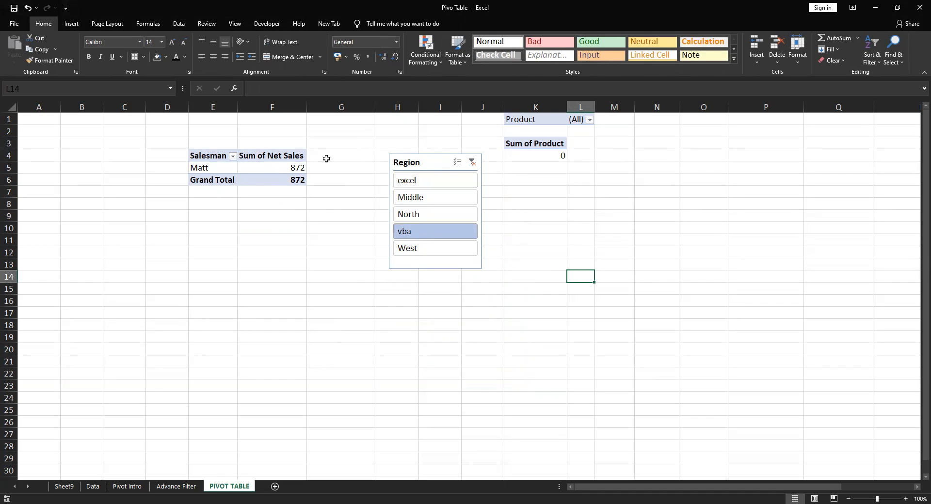
{"action": "left_click", "coordinate": [472, 162]}
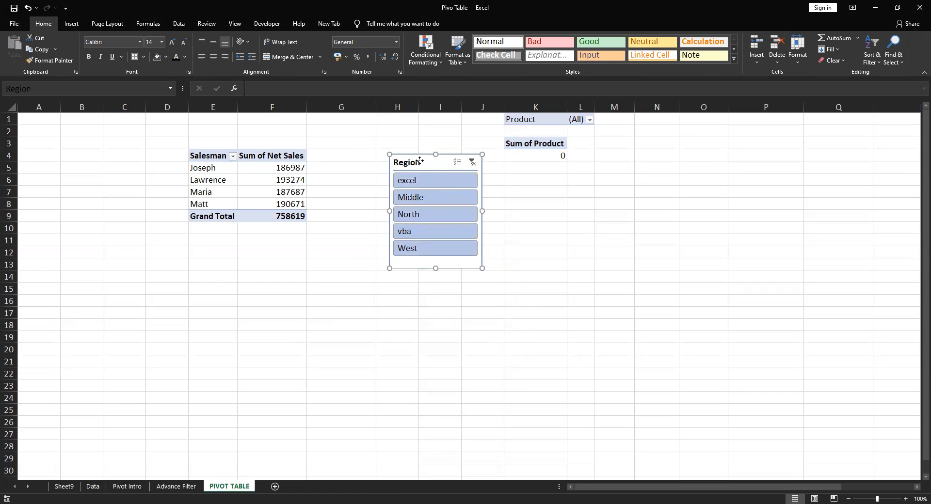
Move the Region slicer closer to the pivot table so that it starts in column G, and select a pivot table cell
{"action": "left_click_drag", "start_coordinate": [418, 160], "coordinate": [363, 147]}
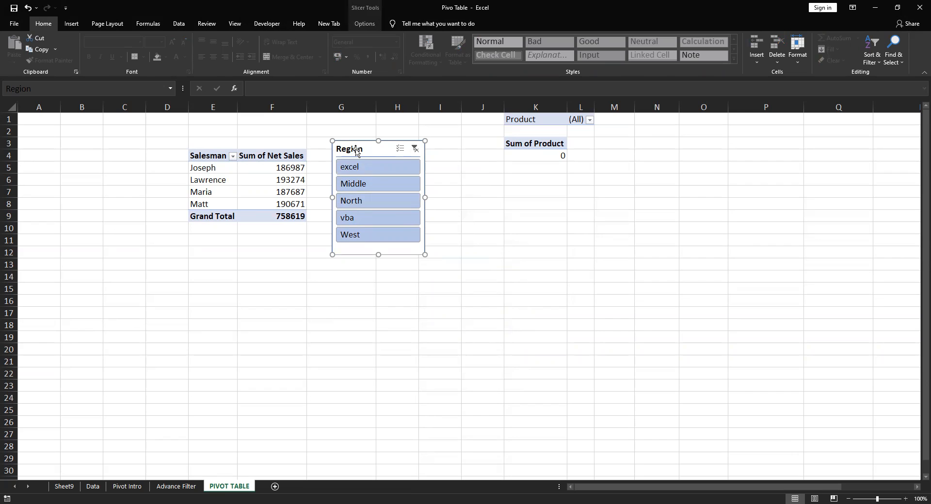
{"action": "left_click", "coordinate": [495, 192]}
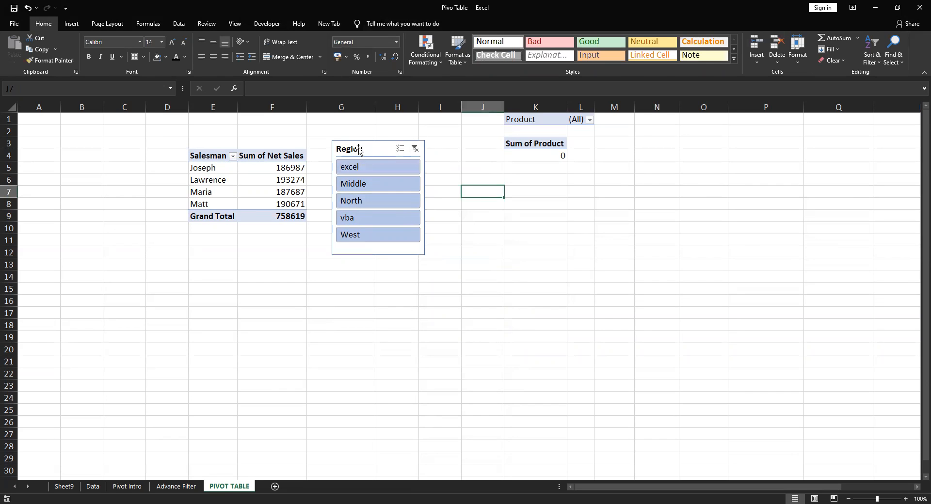
{"action": "left_click", "coordinate": [241, 179]}
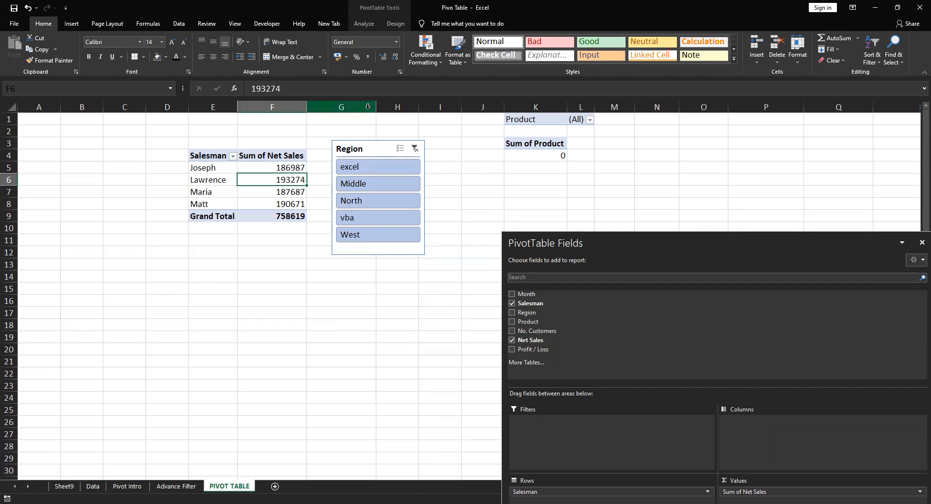
Arrange the Region slicer's items in 5 columns and resize the slicer to about 10.03 cm wide and 2.12 cm high
{"action": "left_click", "coordinate": [363, 153]}
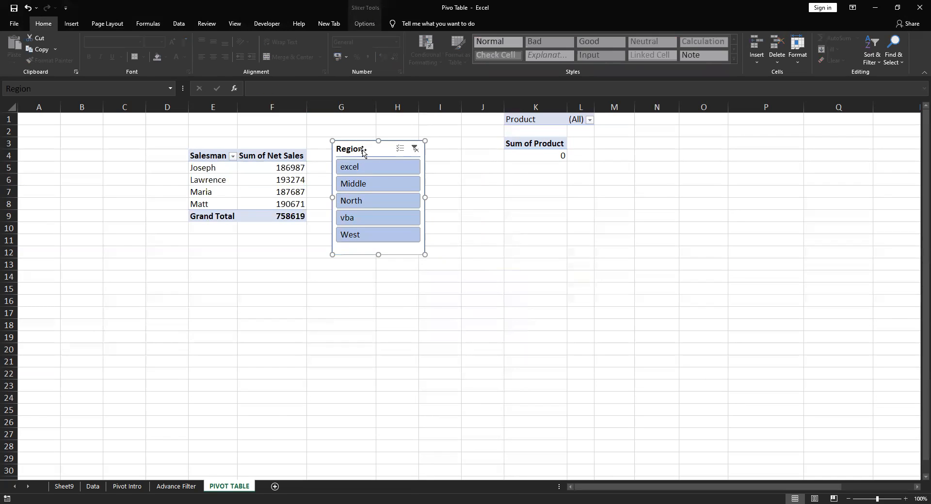
{"action": "left_click", "coordinate": [375, 10]}
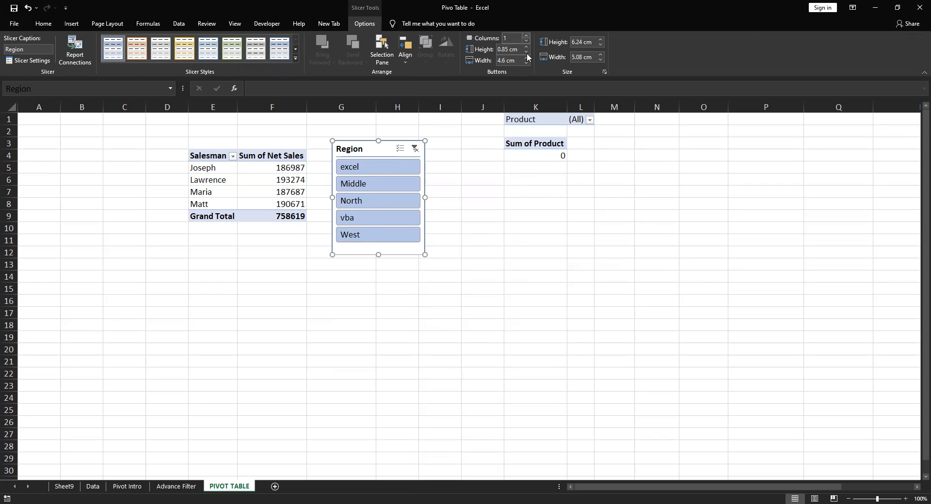
{"action": "left_click", "coordinate": [526, 36]}
{"action": "left_click", "coordinate": [526, 36]}
{"action": "left_click", "coordinate": [526, 36]}
{"action": "left_click", "coordinate": [526, 36]}
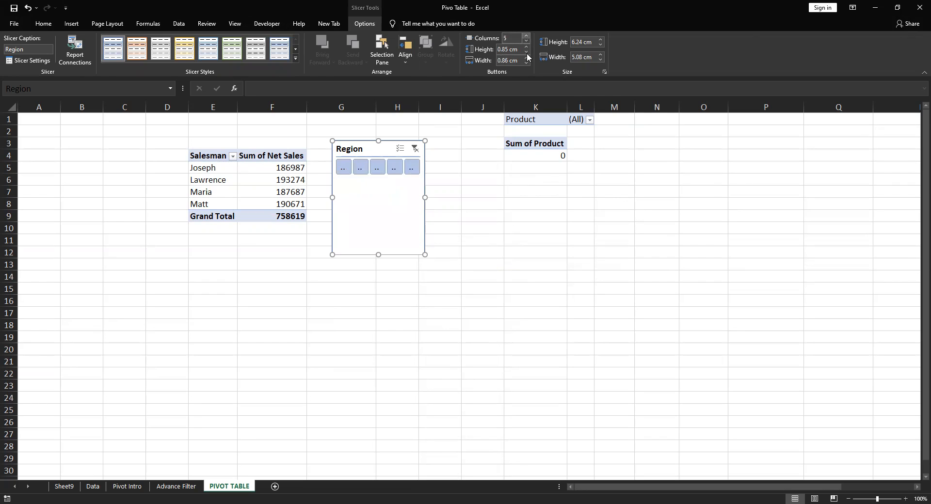
{"action": "left_click_drag", "start_coordinate": [387, 207], "coordinate": [515, 165]}
{"action": "left_click_drag", "start_coordinate": [429, 143], "coordinate": [285, 119]}
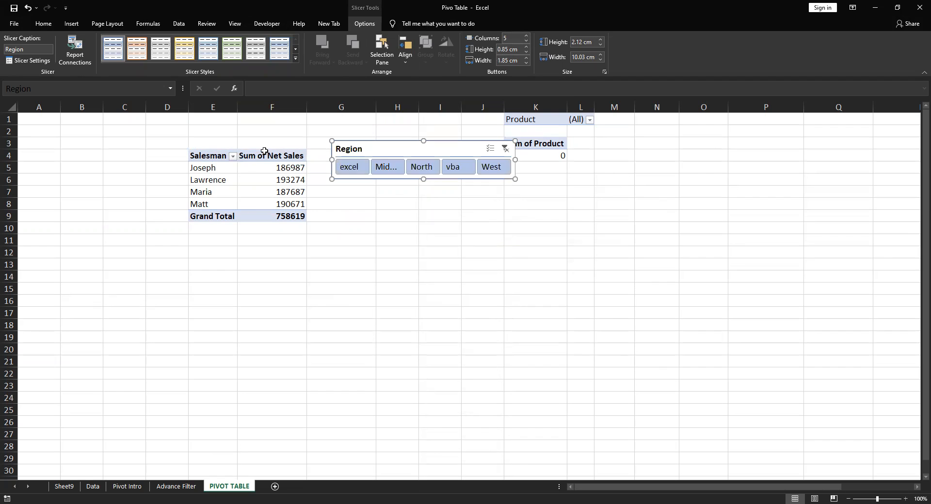
Move the whole Salesman pivot table down to start at E10 and place the Region slicer directly above it
{"action": "left_click", "coordinate": [203, 153]}
{"action": "left_click_drag", "start_coordinate": [231, 173], "coordinate": [284, 223]}
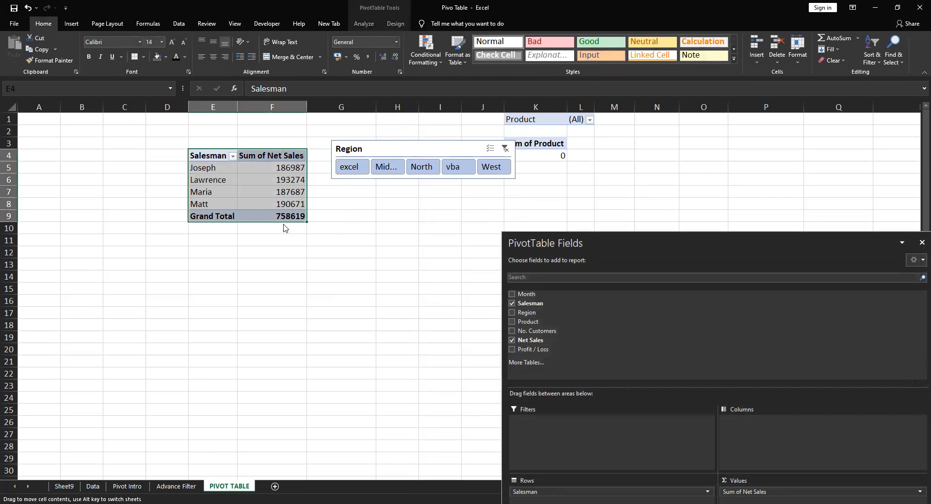
{"action": "left_click_drag", "start_coordinate": [367, 148], "coordinate": [218, 181]}
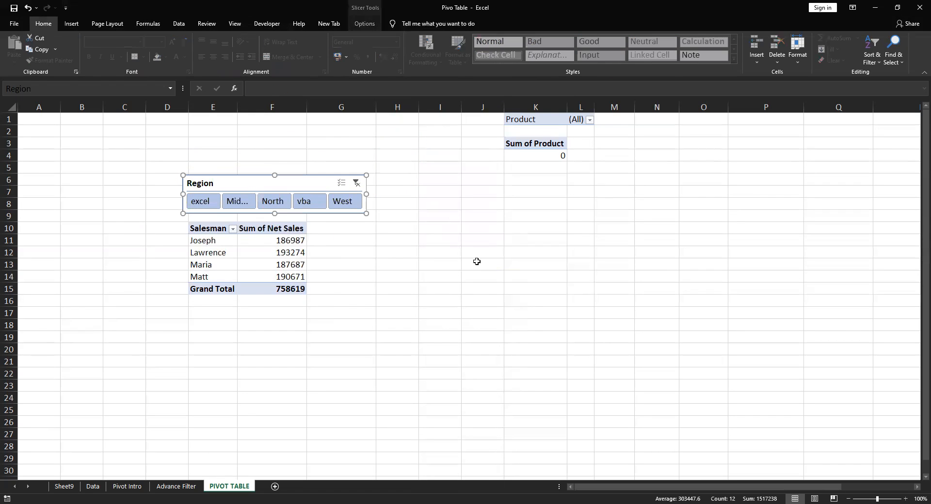
Insert a second slicer for the Month field on the same pivot table
{"action": "left_click", "coordinate": [278, 254]}
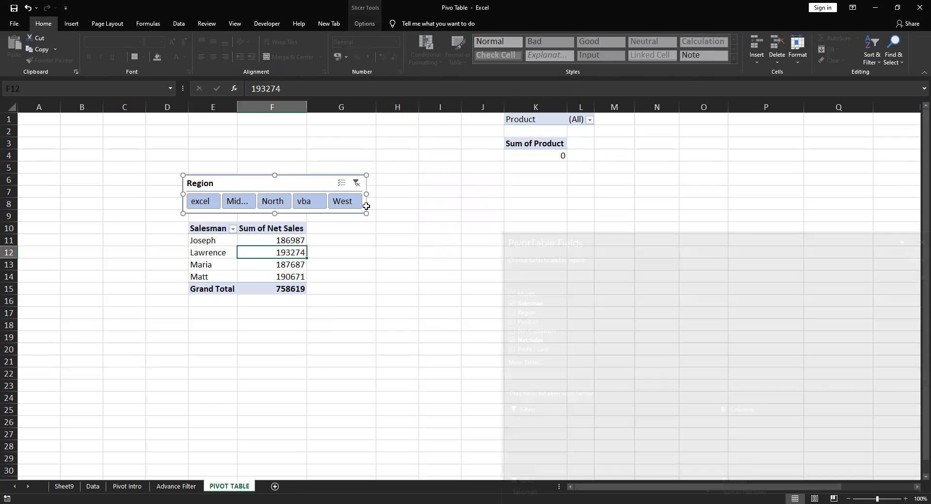
{"action": "left_click", "coordinate": [378, 14]}
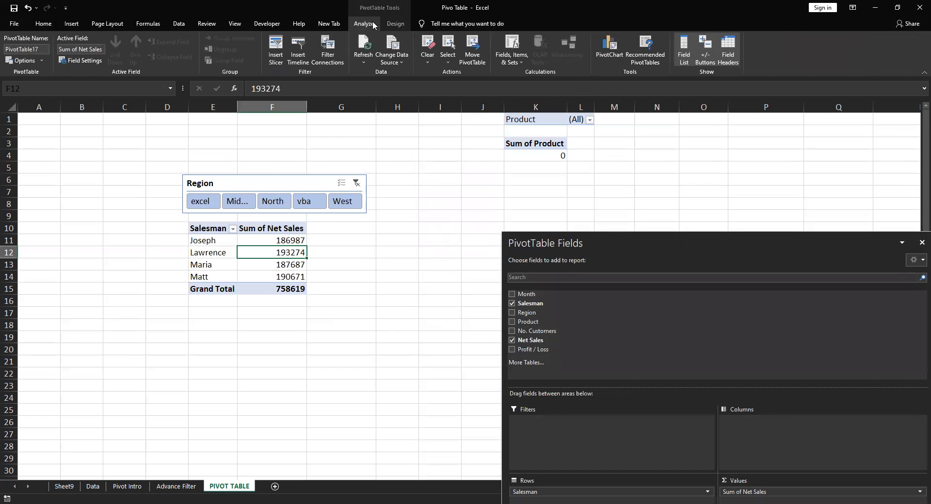
{"action": "left_click", "coordinate": [276, 50]}
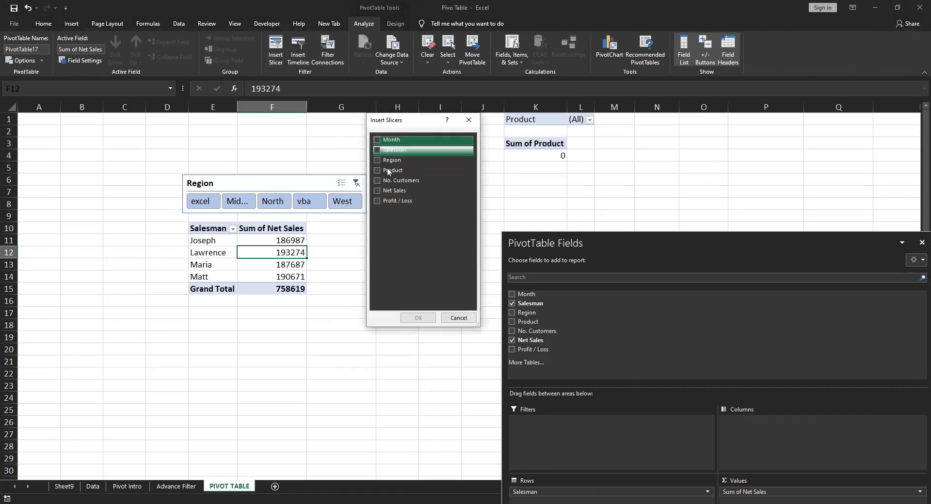
{"action": "left_click", "coordinate": [381, 142]}
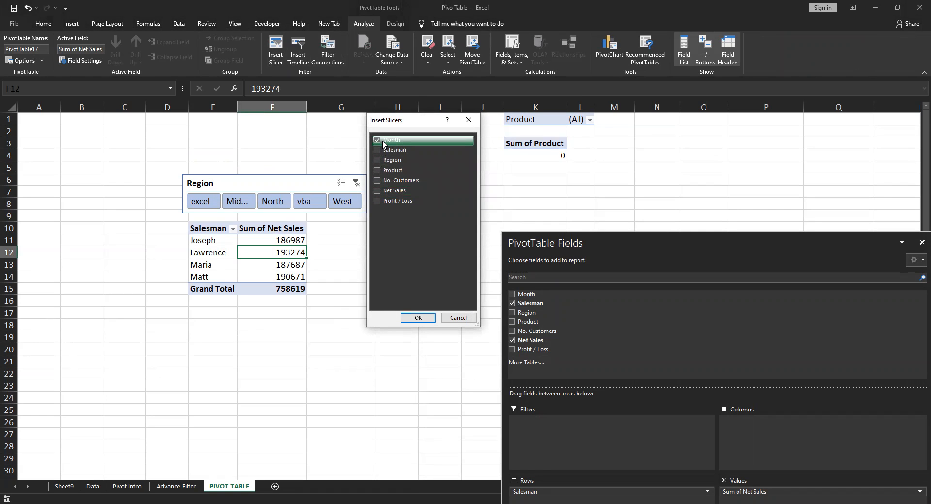
{"action": "left_click", "coordinate": [418, 317]}
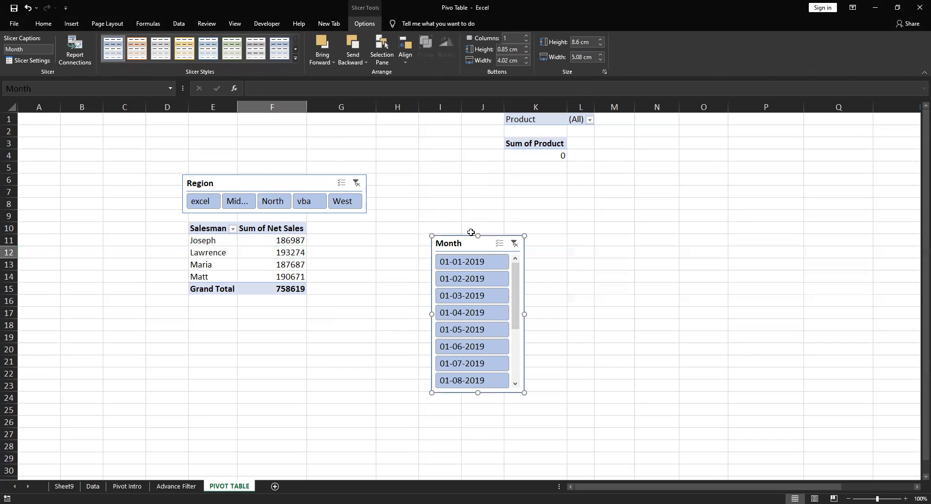
Place the Month slicer immediately left of the pivot table, over columns B to D, and deselect it
{"action": "left_click_drag", "start_coordinate": [477, 247], "coordinate": [460, 214]}
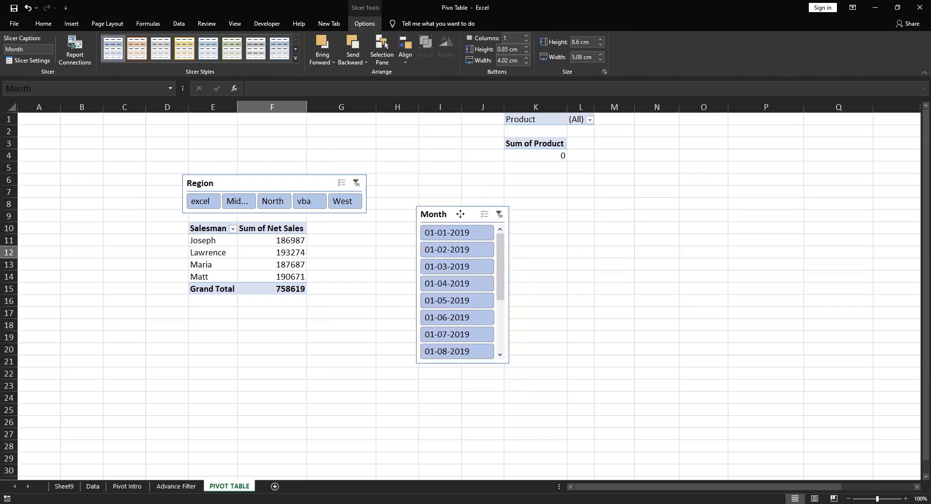
{"action": "left_click_drag", "start_coordinate": [460, 214], "coordinate": [133, 194]}
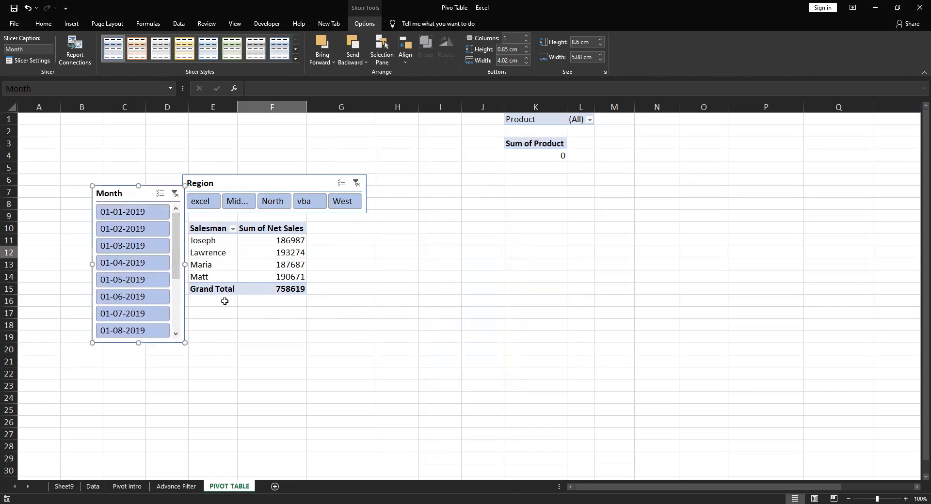
{"action": "left_click", "coordinate": [344, 339]}
{"action": "left_click", "coordinate": [295, 341]}
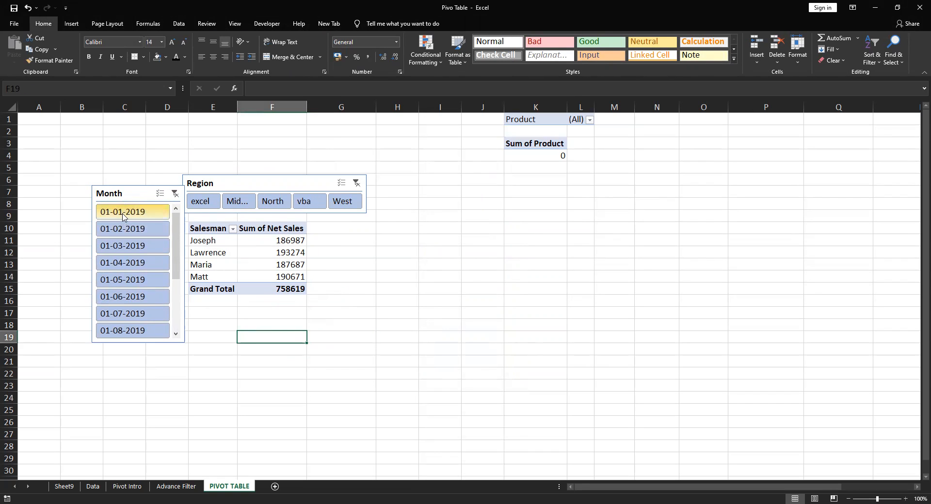
Filter the pivot table by month 01-01-2019 and region North, and switch the slicers to 01-02-2019 and West
{"action": "left_click", "coordinate": [140, 212]}
{"action": "left_click", "coordinate": [232, 202]}
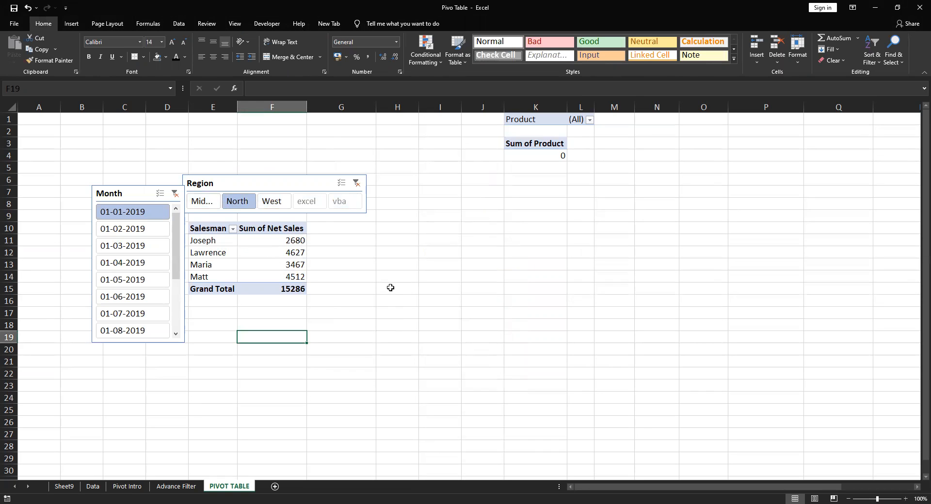
{"action": "left_click", "coordinate": [133, 229]}
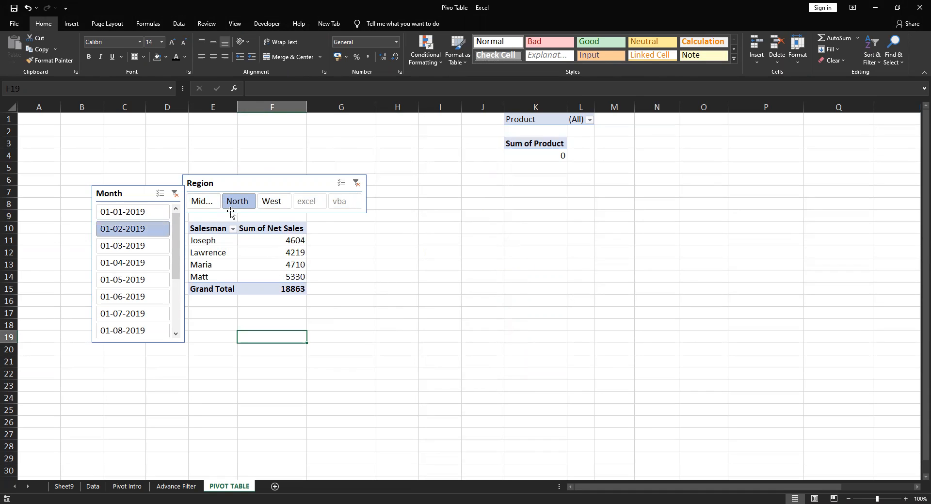
{"action": "left_click", "coordinate": [272, 202]}
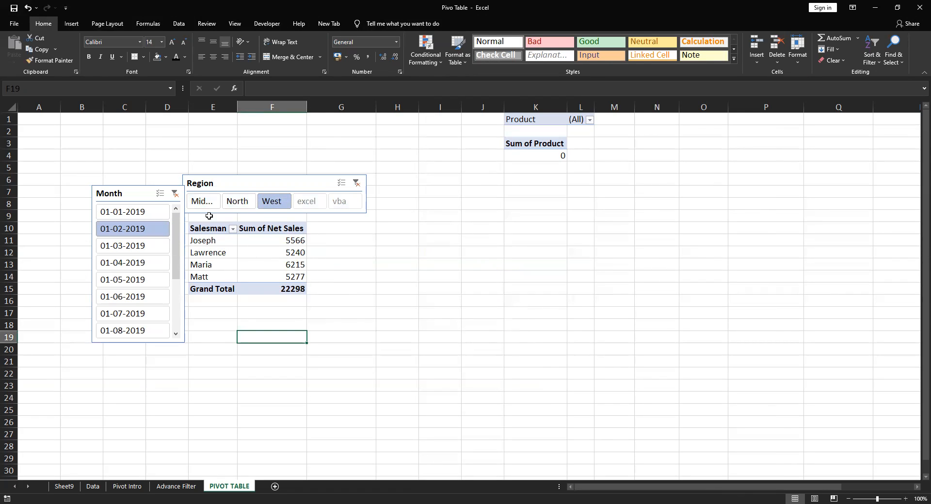
Try the other Region slicer items for 01-02-2019, leave the region filtered to Middle, and select a pivot table cell
{"action": "left_click", "coordinate": [202, 201]}
{"action": "left_click", "coordinate": [346, 203]}
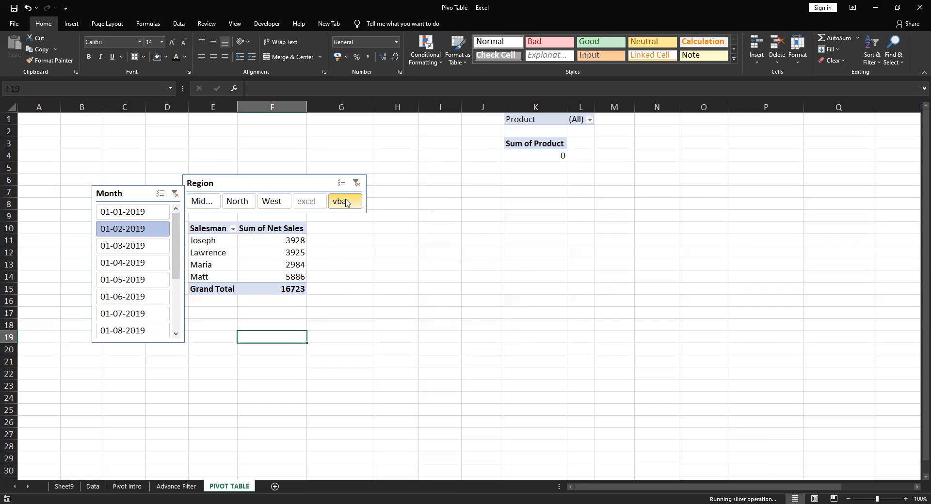
{"action": "left_click", "coordinate": [272, 201]}
{"action": "left_click", "coordinate": [238, 201]}
{"action": "left_click", "coordinate": [189, 201]}
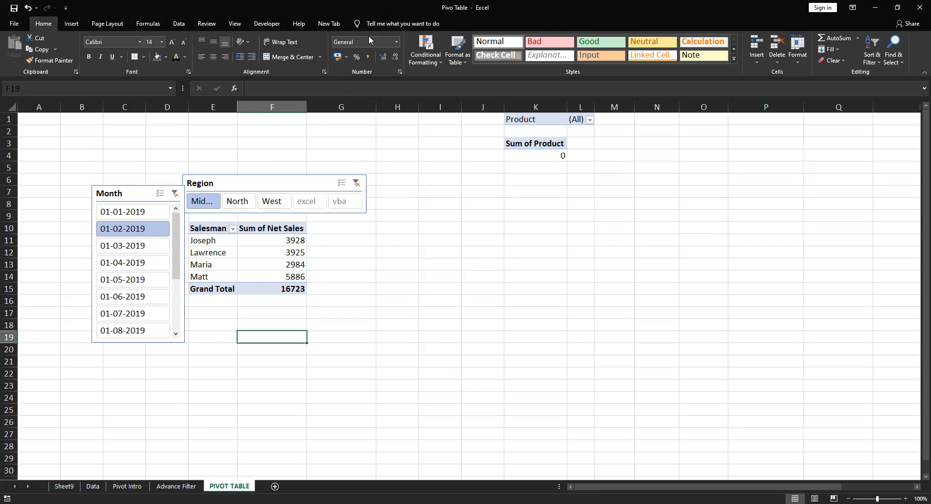
{"action": "left_click", "coordinate": [247, 262]}
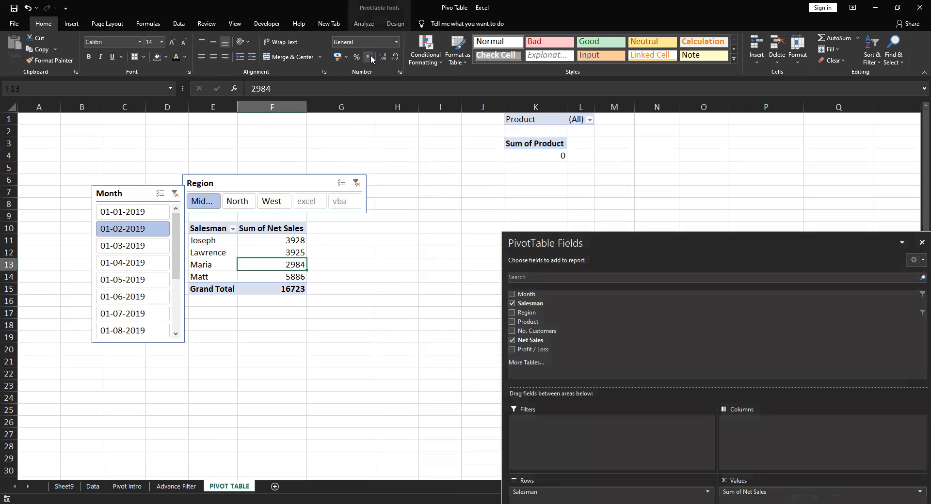
Insert slicers for the Region and Product fields on the salesman pivot table
{"action": "left_click", "coordinate": [362, 22]}
{"action": "left_click", "coordinate": [276, 49]}
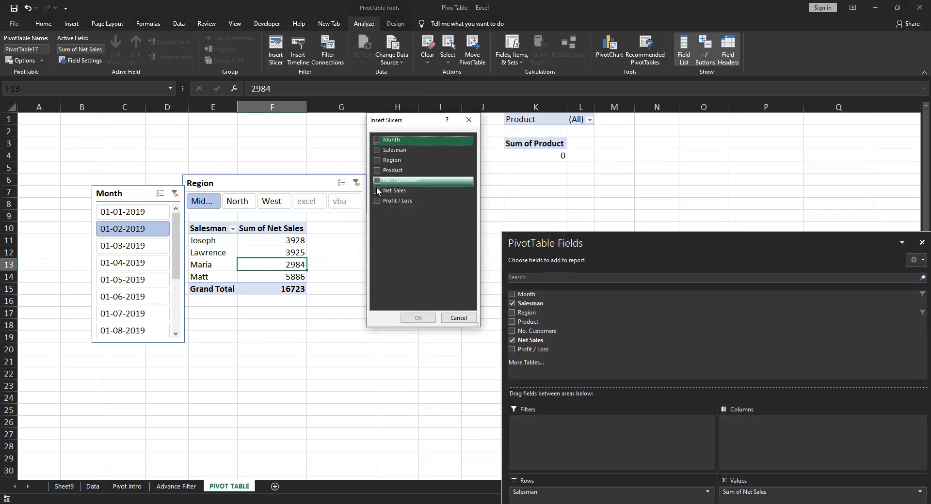
{"action": "left_click", "coordinate": [376, 160]}
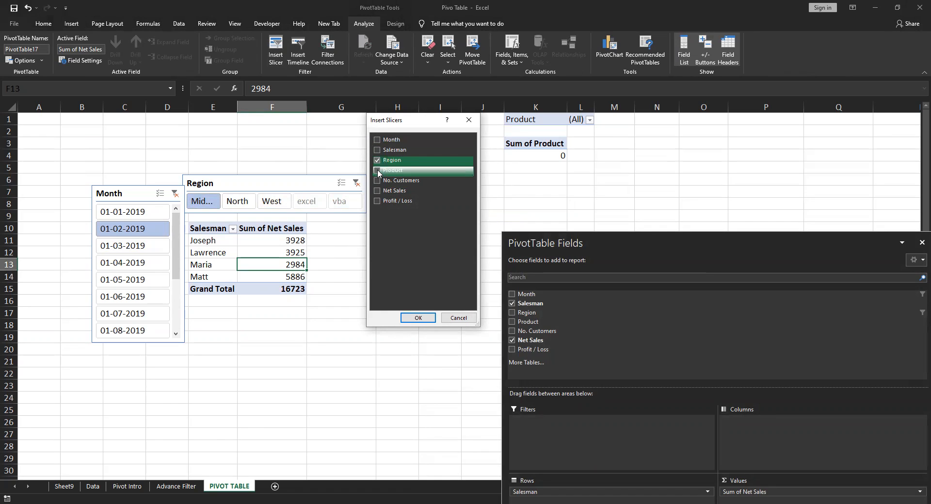
{"action": "left_click", "coordinate": [381, 171]}
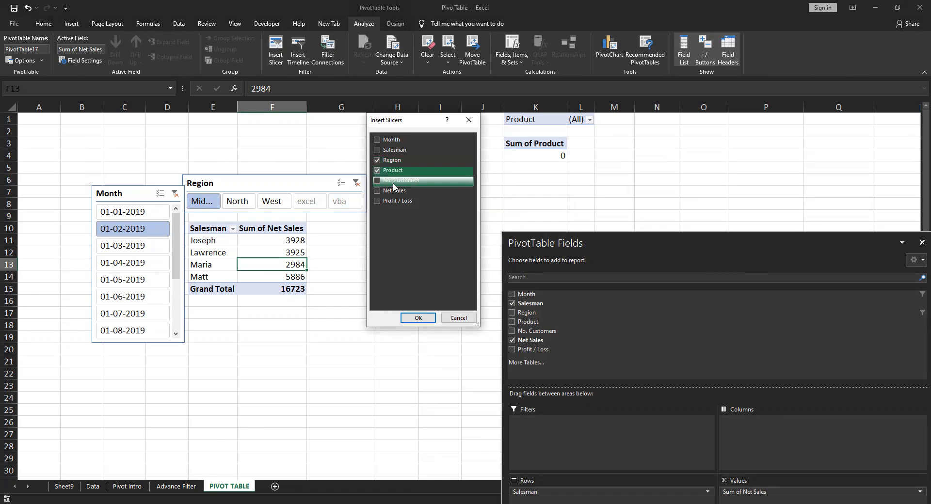
{"action": "left_click", "coordinate": [420, 319]}
Place the new Region and Product slicers side by side just right of the pivot table, and deselect them
{"action": "left_click_drag", "start_coordinate": [452, 235], "coordinate": [357, 232]}
{"action": "left_click_drag", "start_coordinate": [542, 361], "coordinate": [529, 327]}
{"action": "left_click", "coordinate": [235, 376]}
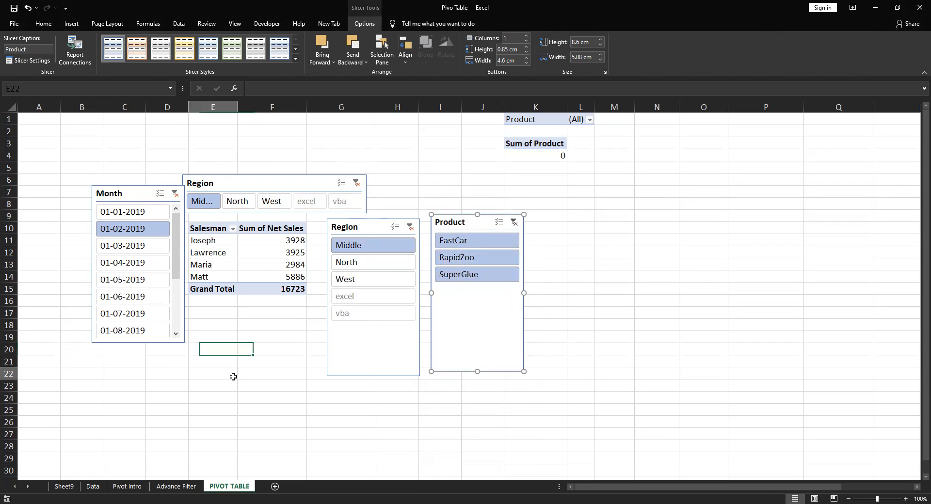
Clear the Region and Month slicer filters, and filter the pivot table to month 01-01-2019 and region Middle
{"action": "left_click", "coordinate": [356, 183]}
{"action": "left_click", "coordinate": [175, 194]}
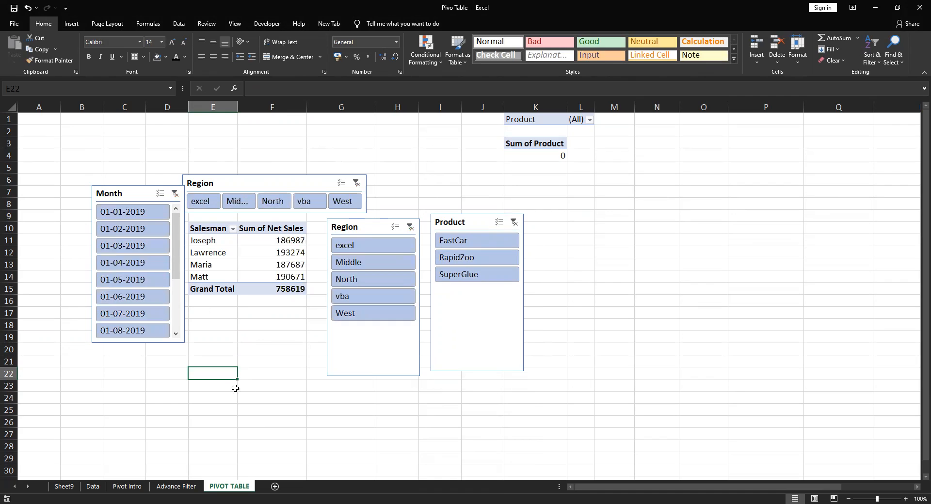
{"action": "left_click", "coordinate": [261, 409]}
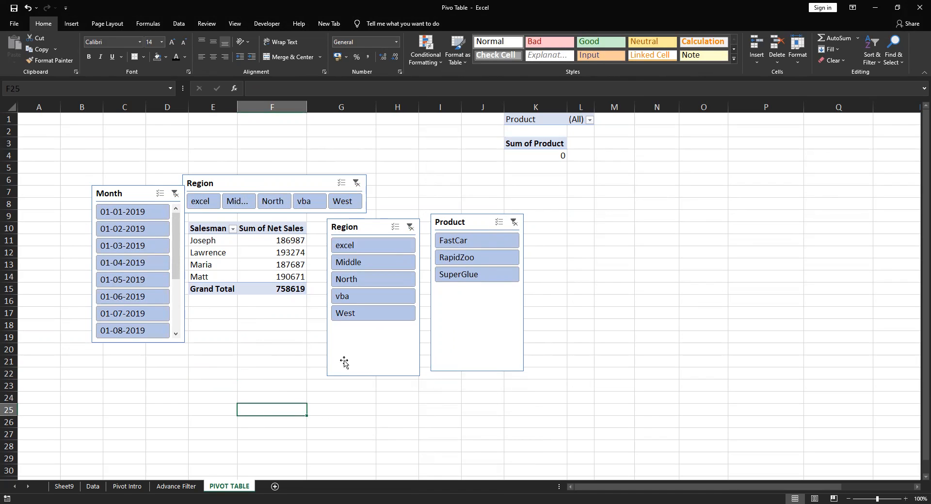
{"action": "left_click", "coordinate": [130, 216]}
{"action": "left_click", "coordinate": [199, 202]}
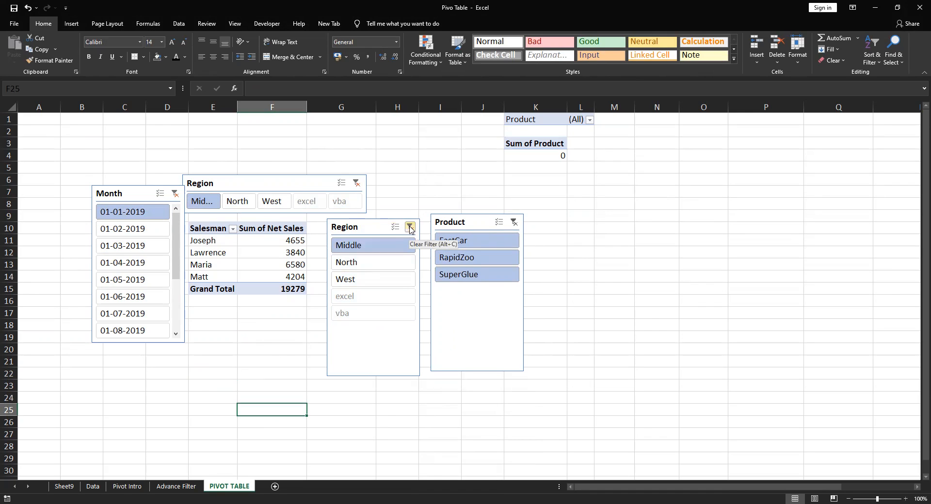
Delete the duplicate vertical Region slicer and move the Product slicer into its place beside the pivot table
{"action": "left_click", "coordinate": [389, 227]}
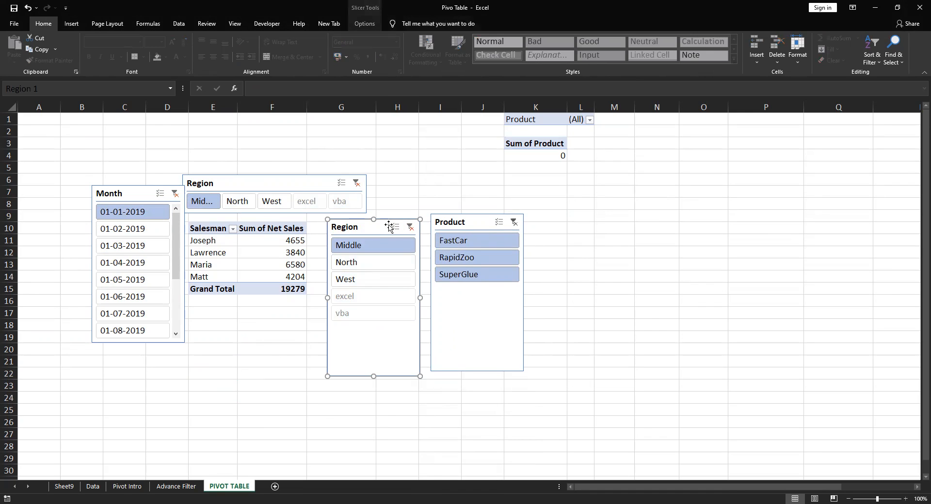
{"action": "key", "text": "Delete"}
{"action": "left_click_drag", "start_coordinate": [437, 221], "coordinate": [365, 230]}
Filter the pivot table to product FastCar, and reposition the Product, Region and Month slicers to leave clear space around the table
{"action": "left_click", "coordinate": [341, 247]}
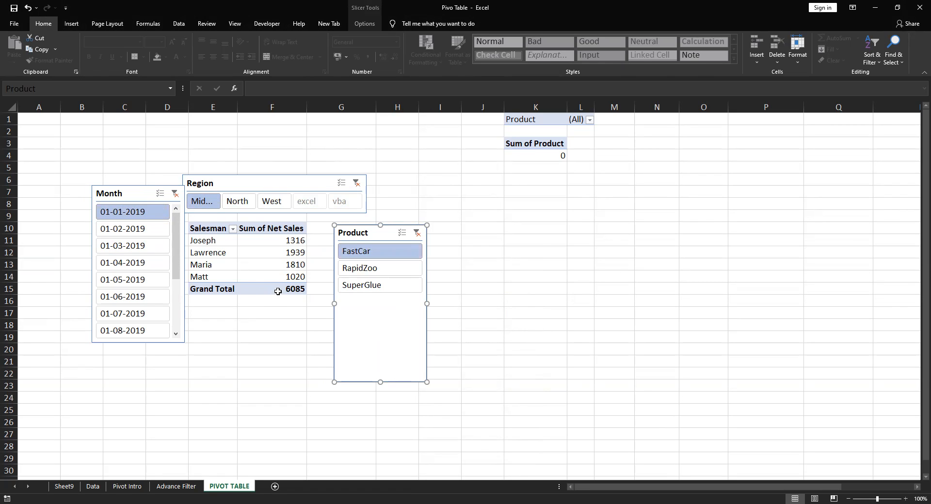
{"action": "mouse_move", "coordinate": [277, 291]}
{"action": "left_click_drag", "start_coordinate": [360, 235], "coordinate": [359, 228]}
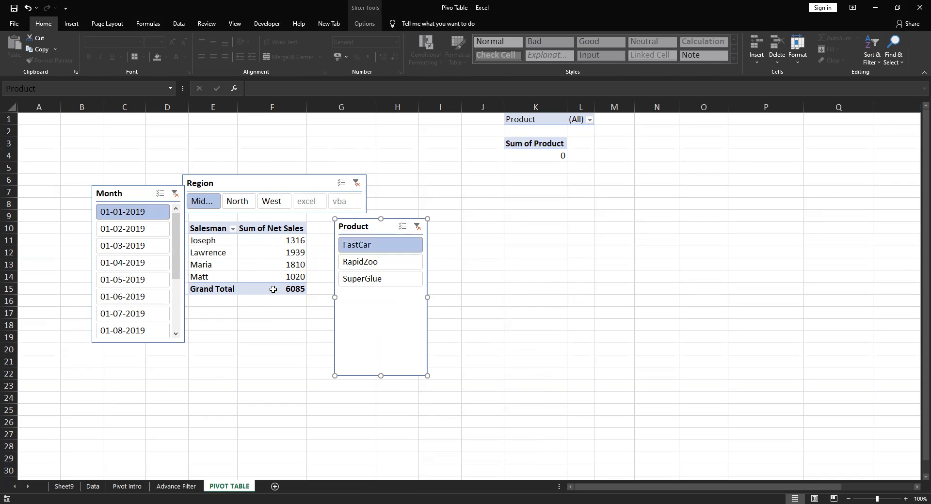
{"action": "left_click_drag", "start_coordinate": [235, 184], "coordinate": [238, 172]}
{"action": "left_click", "coordinate": [140, 190]}
{"action": "left_click_drag", "start_coordinate": [140, 189], "coordinate": [121, 184]}
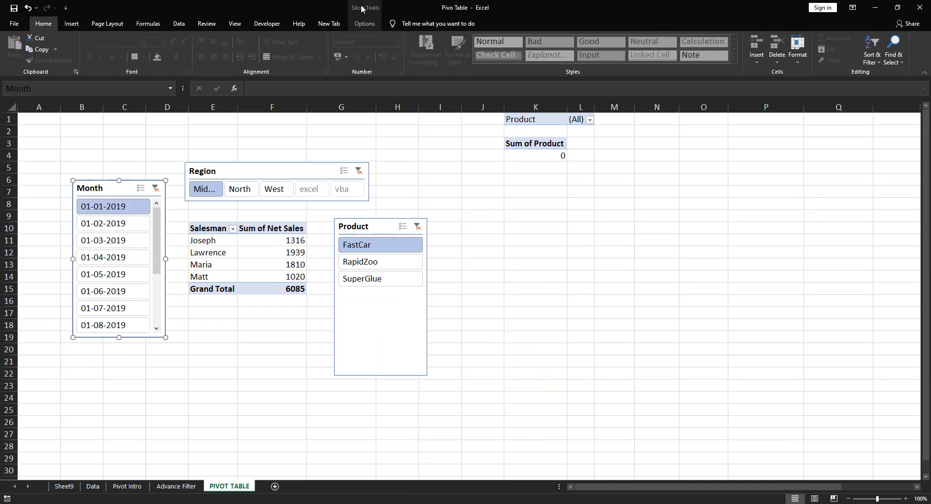
Try the light orange and light yellow styles on the Month slicer, and filter the pivot table to month 01-05-2019
{"action": "left_click", "coordinate": [364, 23]}
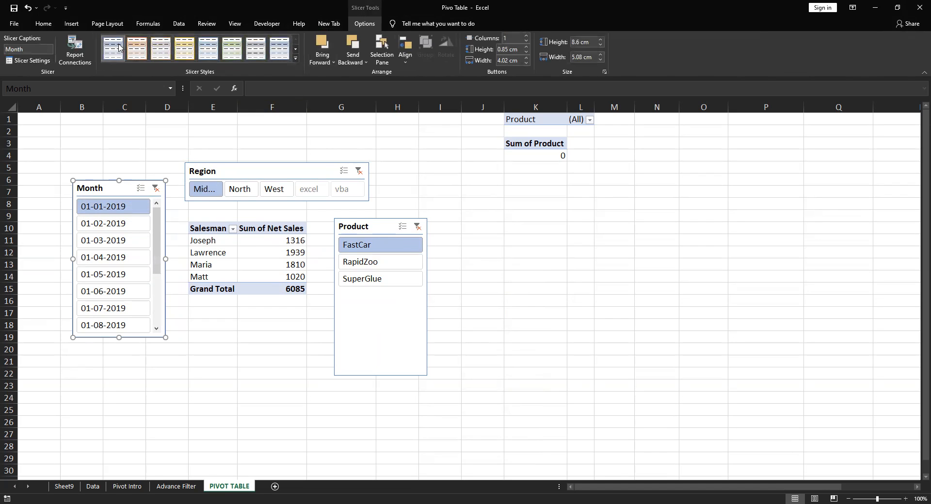
{"action": "left_click", "coordinate": [295, 57]}
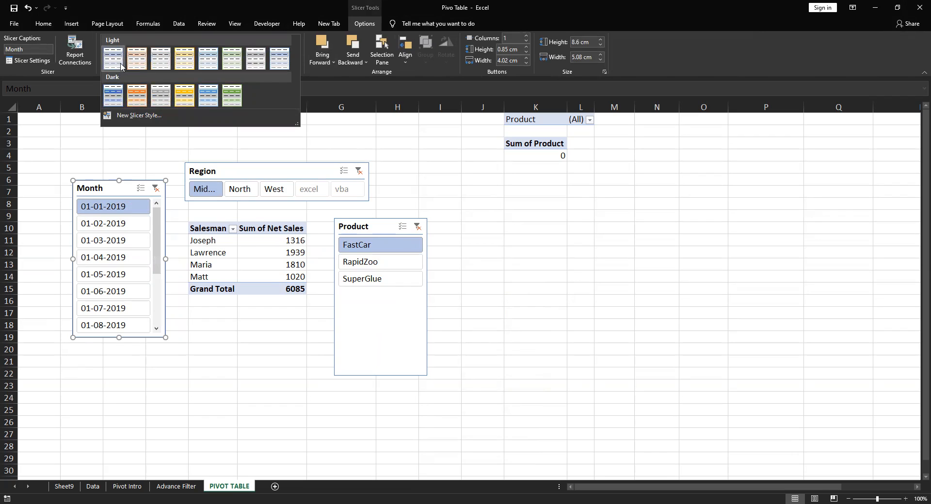
{"action": "left_click", "coordinate": [138, 60]}
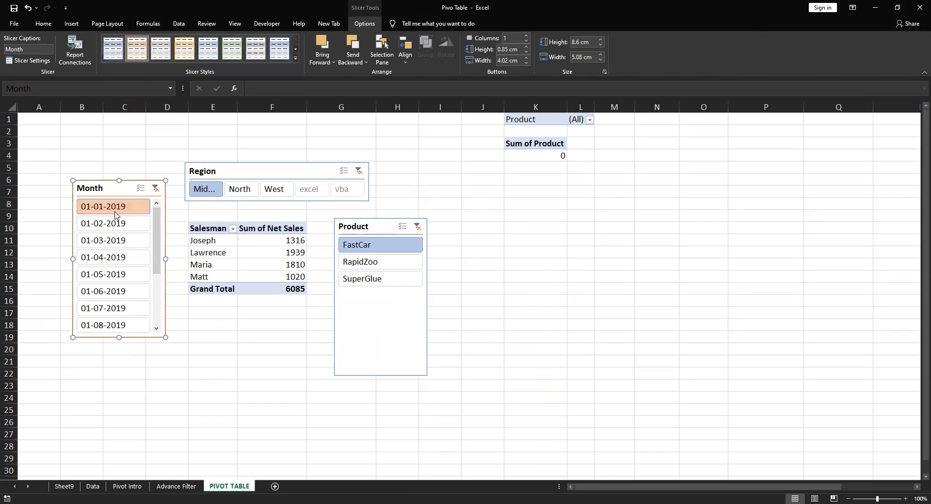
{"action": "left_click", "coordinate": [185, 48]}
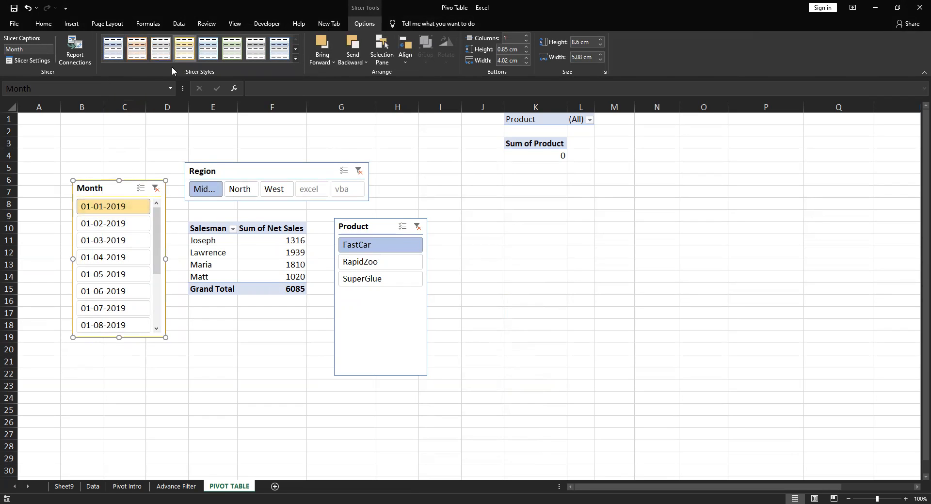
{"action": "left_click", "coordinate": [228, 325]}
{"action": "left_click", "coordinate": [119, 274]}
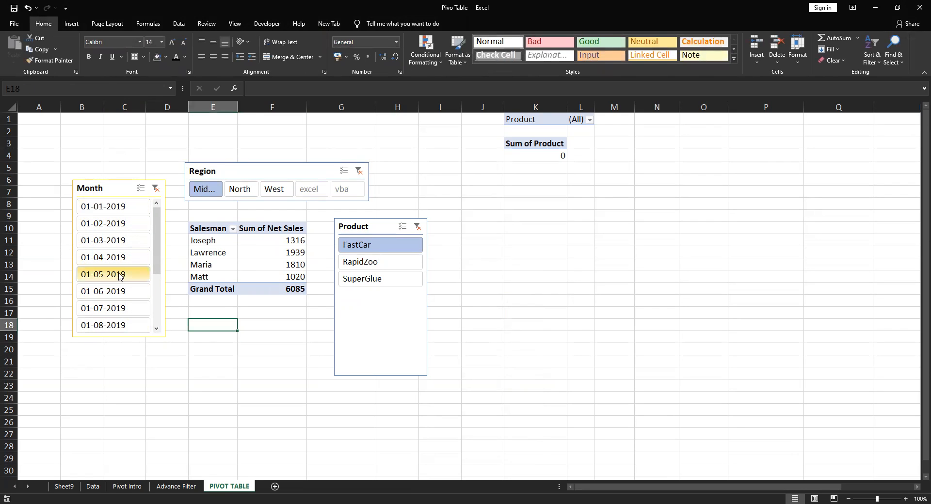
Apply the dark orange slicer style to the Month slicer and deselect it
{"action": "left_click", "coordinate": [122, 191]}
{"action": "left_click", "coordinate": [364, 24]}
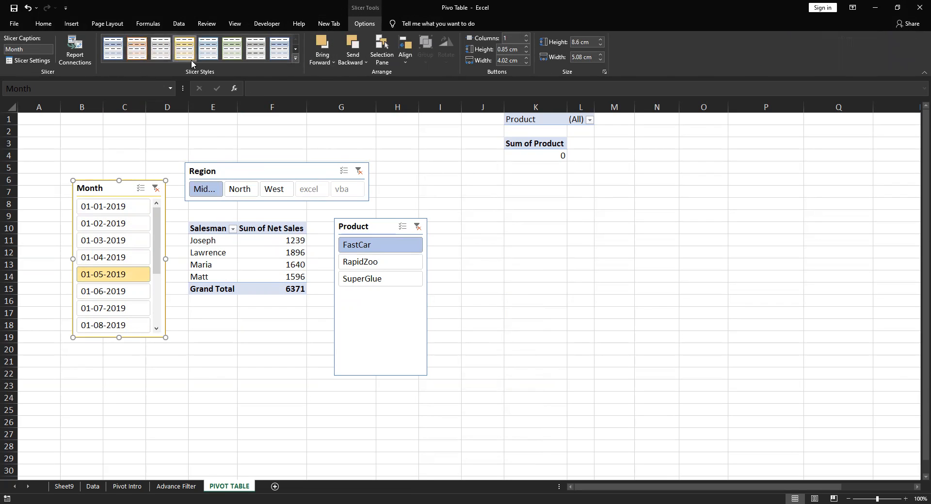
{"action": "left_click", "coordinate": [294, 58]}
{"action": "left_click", "coordinate": [139, 98]}
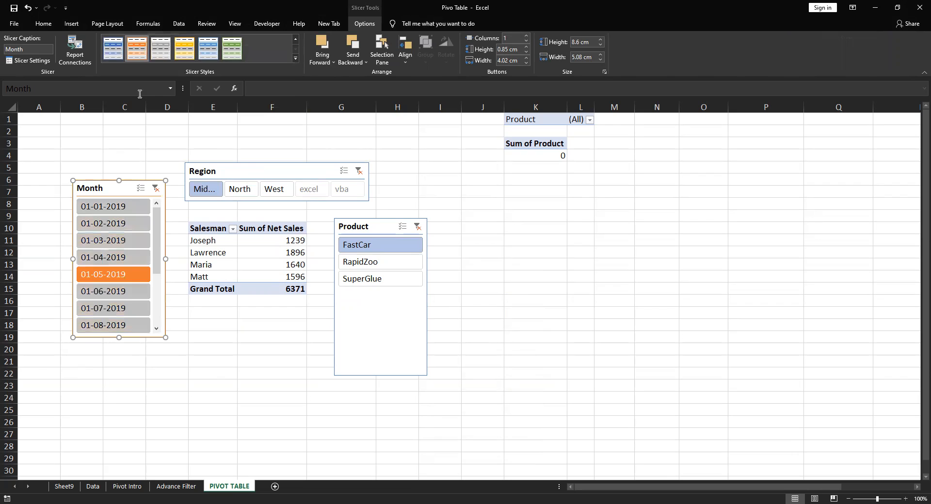
{"action": "left_click", "coordinate": [213, 371]}
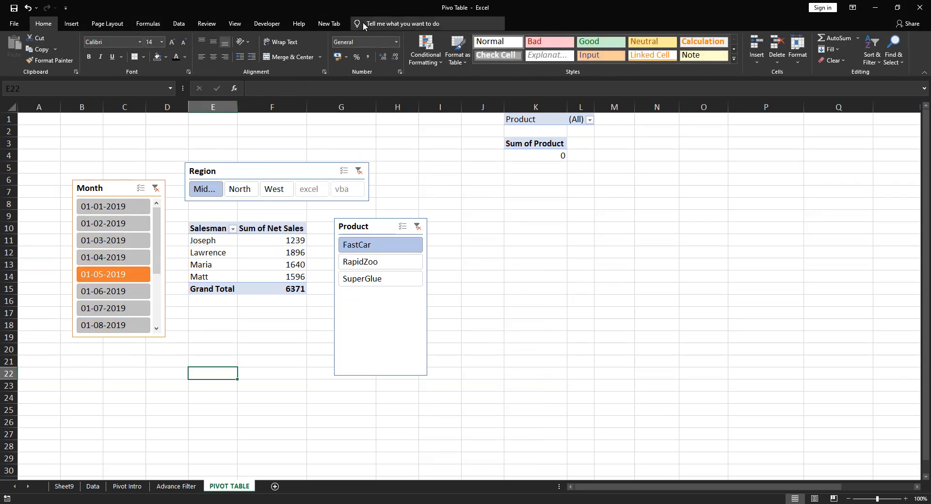
Start a new custom slicer style for the Month slicer and give its Header element a solid blue fill
{"action": "left_click", "coordinate": [116, 186]}
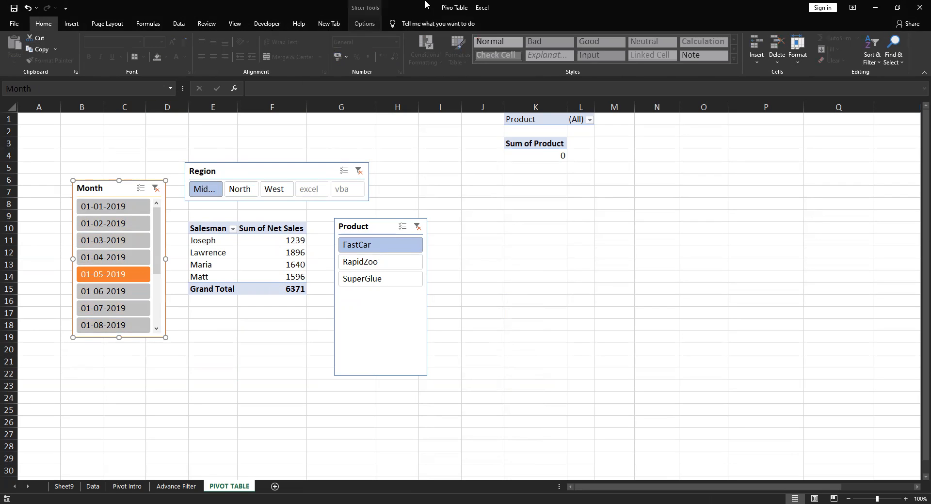
{"action": "left_click", "coordinate": [363, 22]}
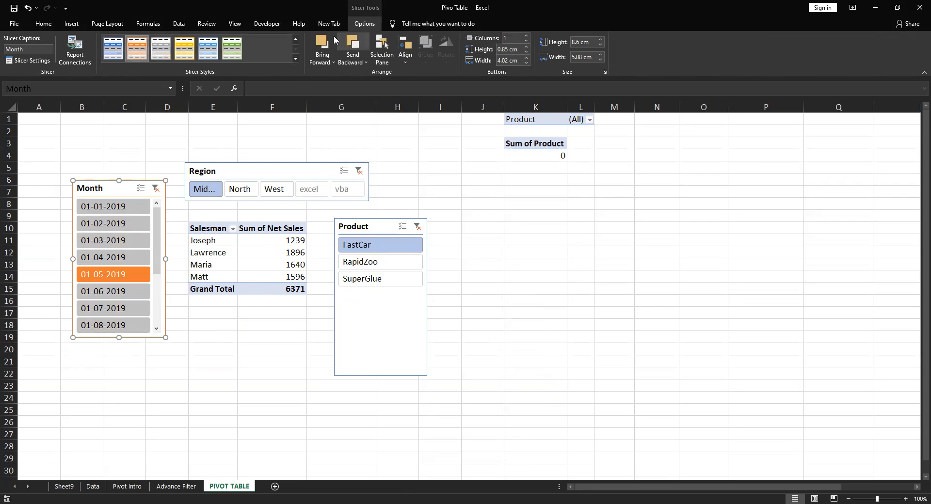
{"action": "left_click", "coordinate": [295, 58]}
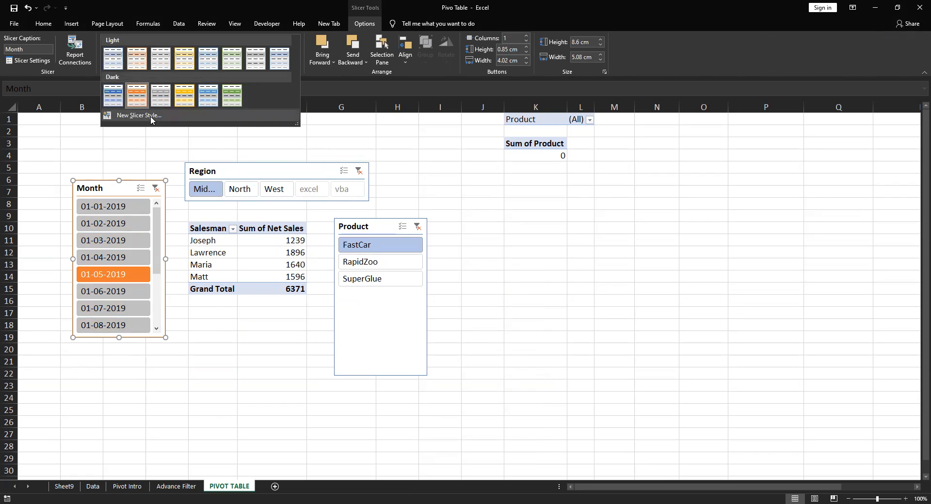
{"action": "left_click", "coordinate": [150, 116]}
{"action": "left_click", "coordinate": [318, 167]}
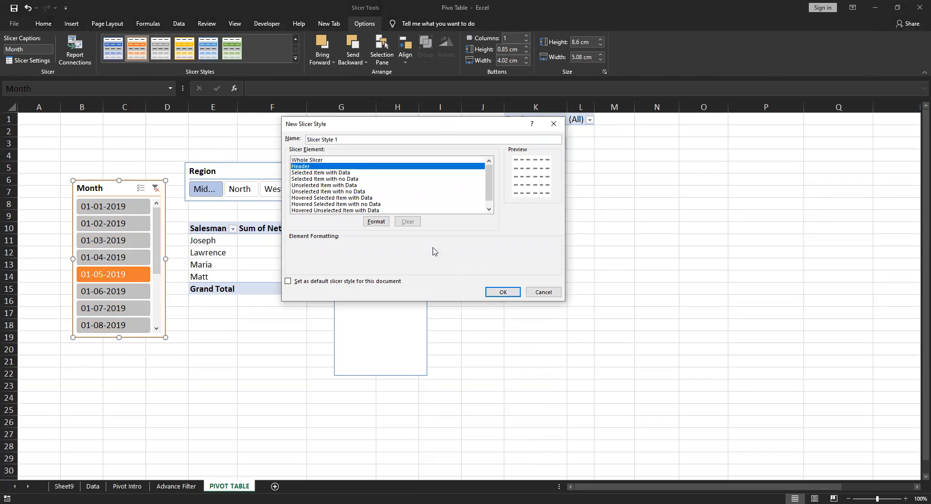
{"action": "left_click", "coordinate": [371, 223]}
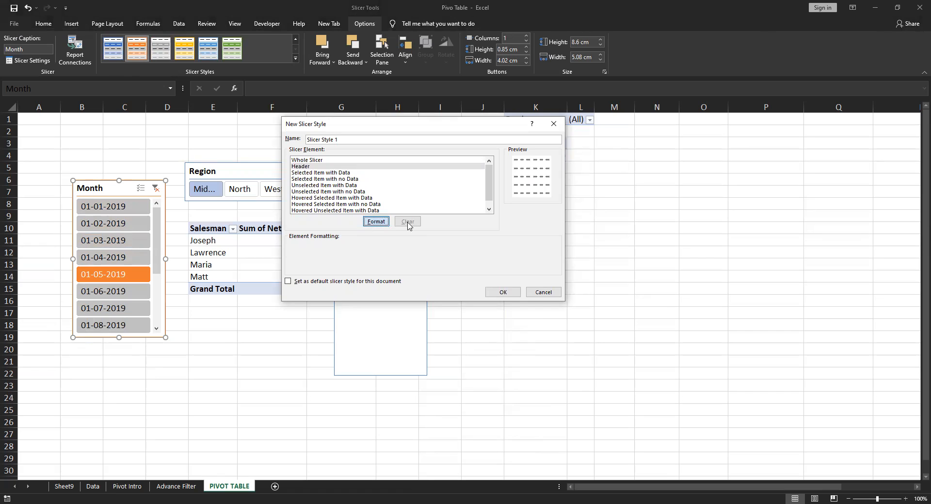
{"action": "left_click", "coordinate": [365, 103]}
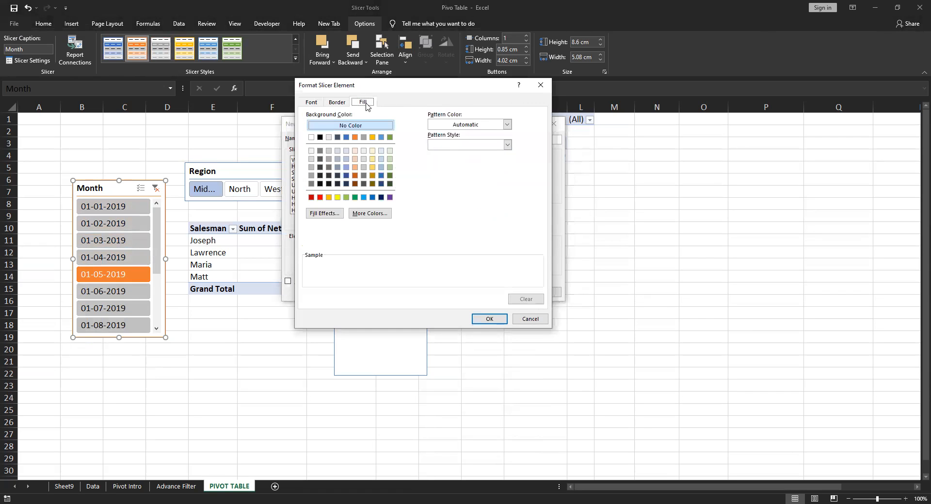
{"action": "left_click", "coordinate": [373, 197]}
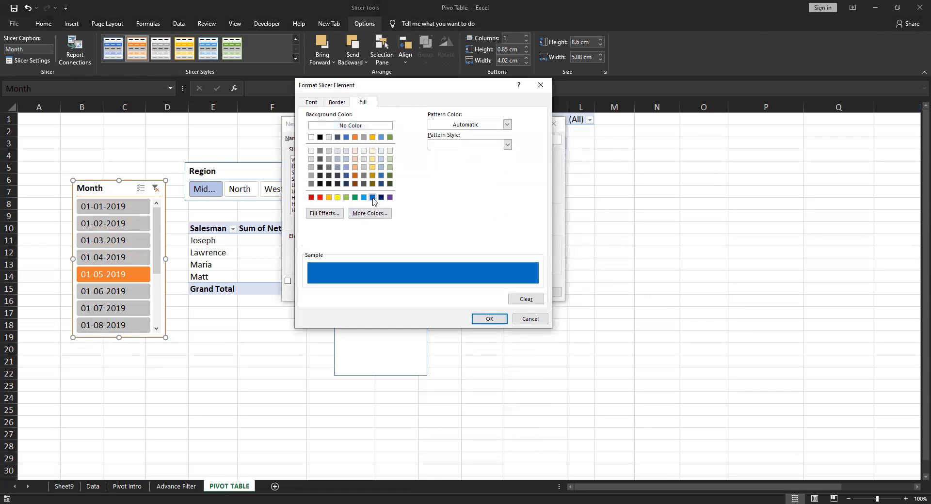
Set the header font color to white (Background 1), save the new slicer style, and deselect the slicer
{"action": "left_click", "coordinate": [310, 103]}
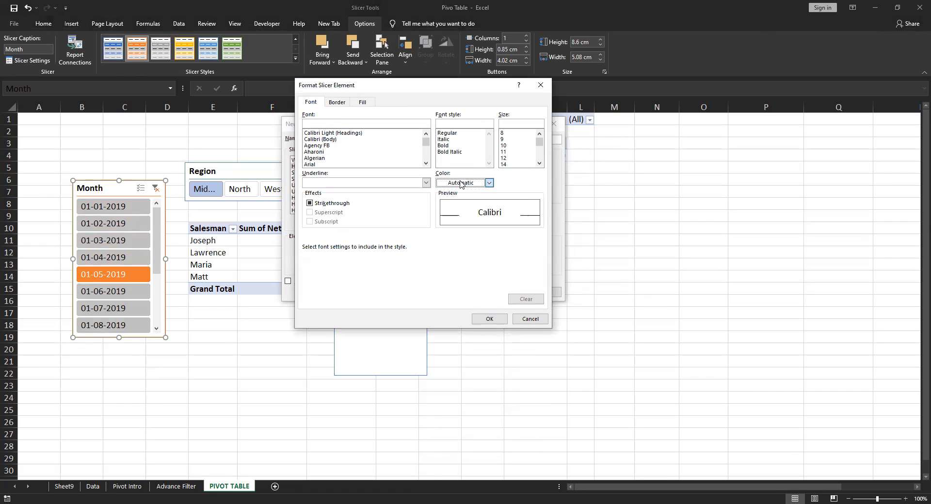
{"action": "left_click", "coordinate": [489, 183]}
{"action": "left_click", "coordinate": [440, 215]}
{"action": "left_click", "coordinate": [489, 319]}
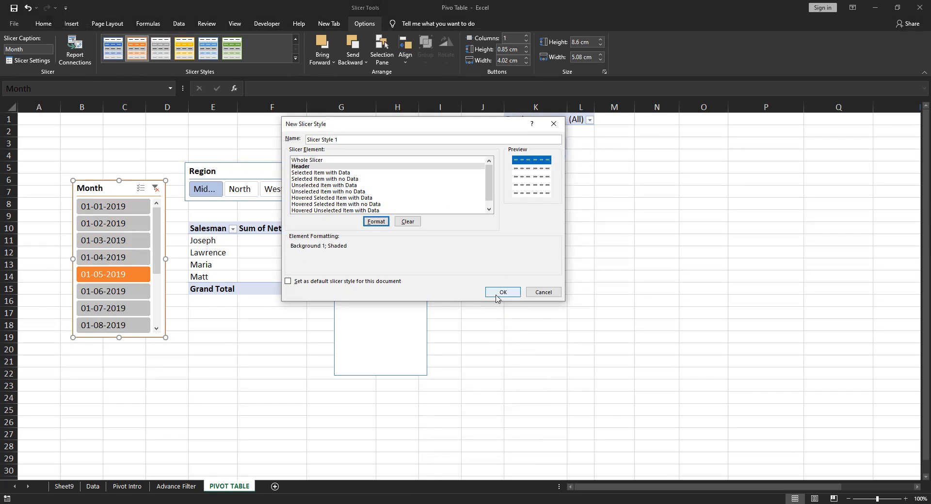
{"action": "left_click", "coordinate": [501, 293]}
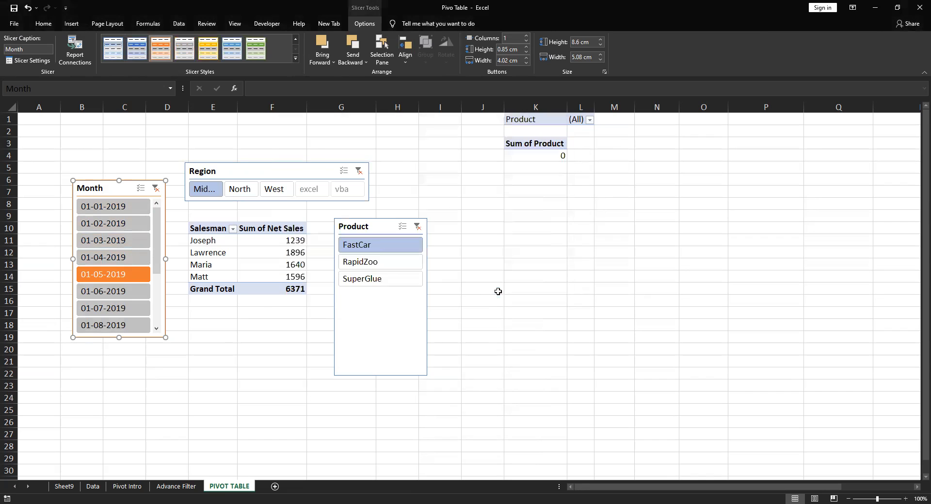
{"action": "left_click", "coordinate": [568, 314]}
{"action": "left_click", "coordinate": [276, 362]}
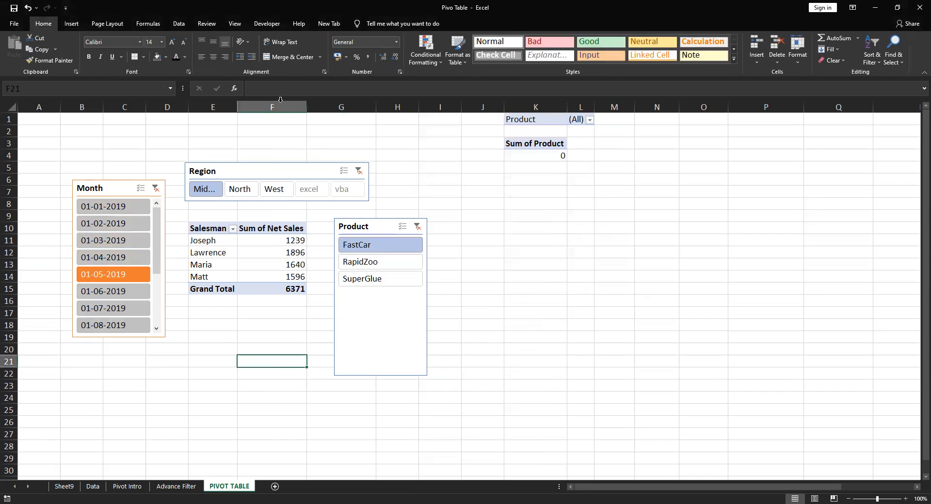
Apply the custom blue-header style to the Month slicer, and select the Product slicer
{"action": "left_click", "coordinate": [121, 188]}
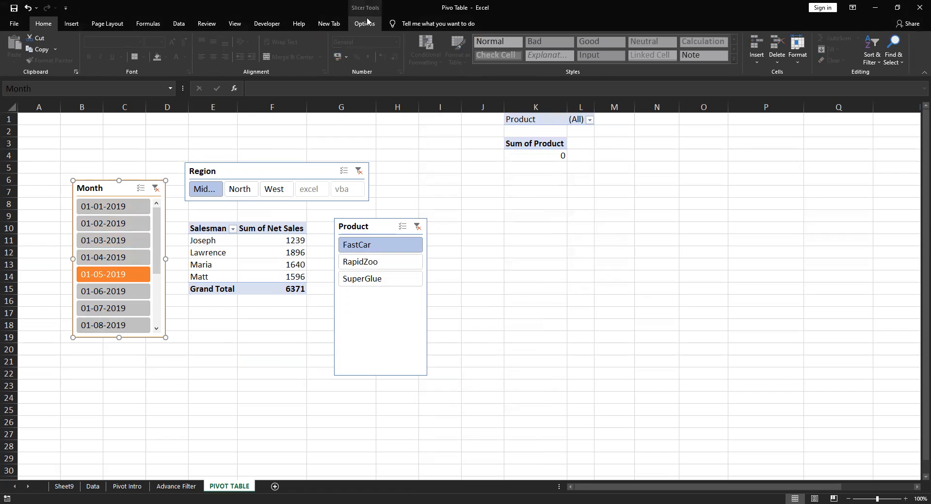
{"action": "left_click", "coordinate": [364, 23]}
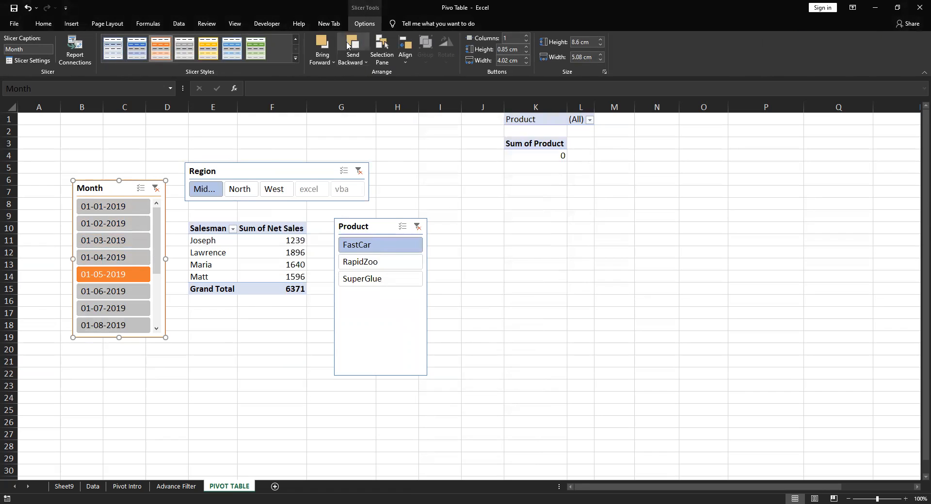
{"action": "left_click", "coordinate": [295, 58]}
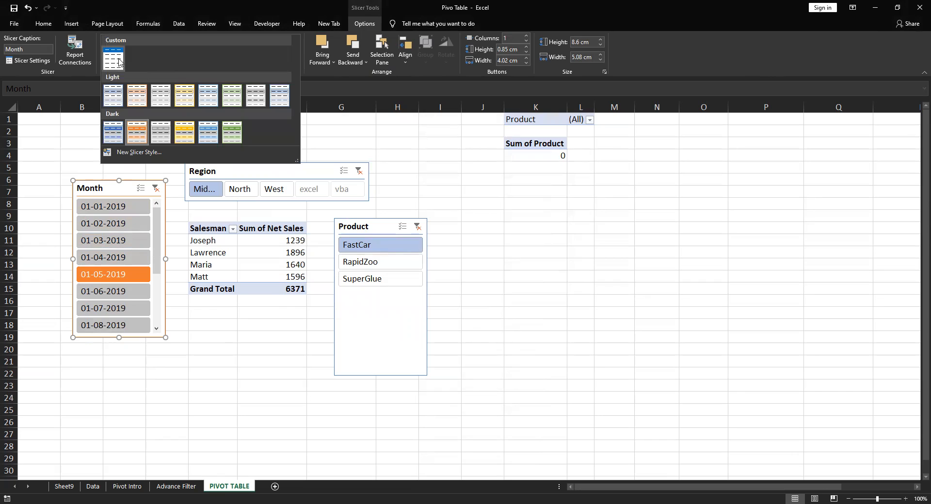
{"action": "left_click", "coordinate": [119, 61]}
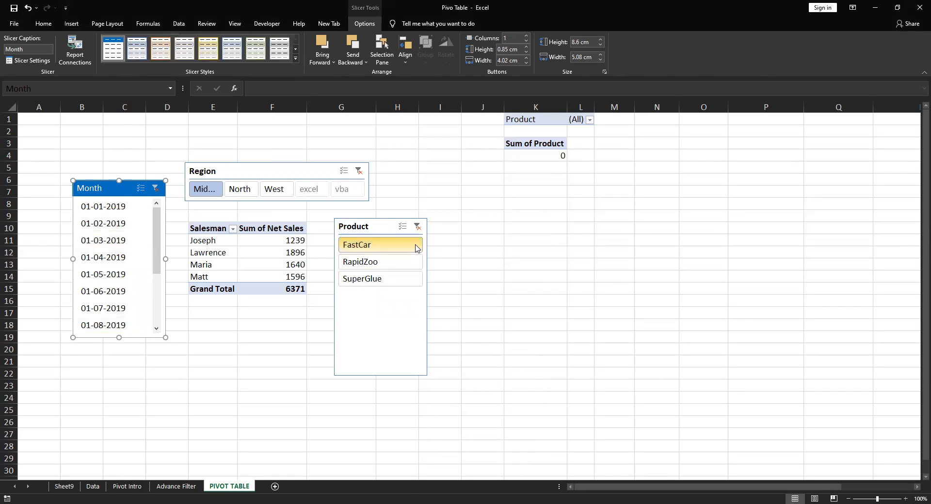
{"action": "left_click", "coordinate": [363, 216]}
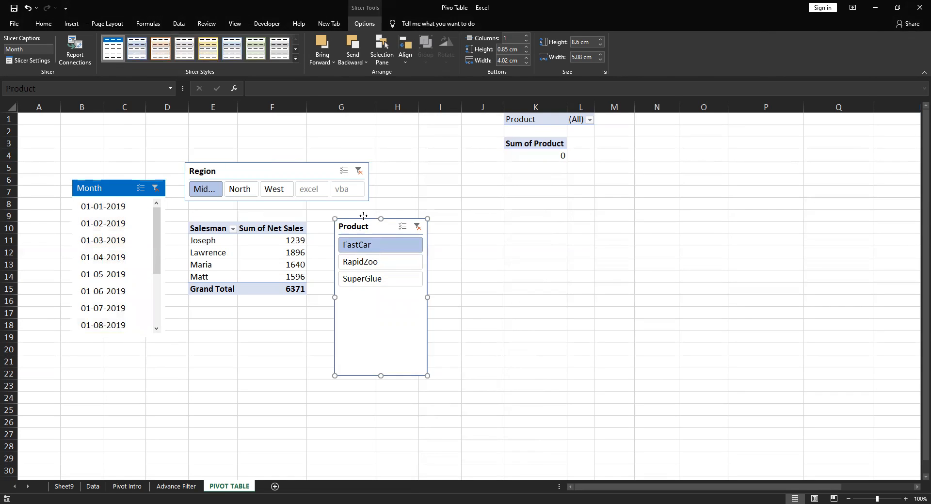
Move the Product slicer slightly, and apply the custom blue-header style to the Region slicer
{"action": "left_click_drag", "start_coordinate": [363, 216], "coordinate": [366, 211]}
{"action": "left_click", "coordinate": [266, 348]}
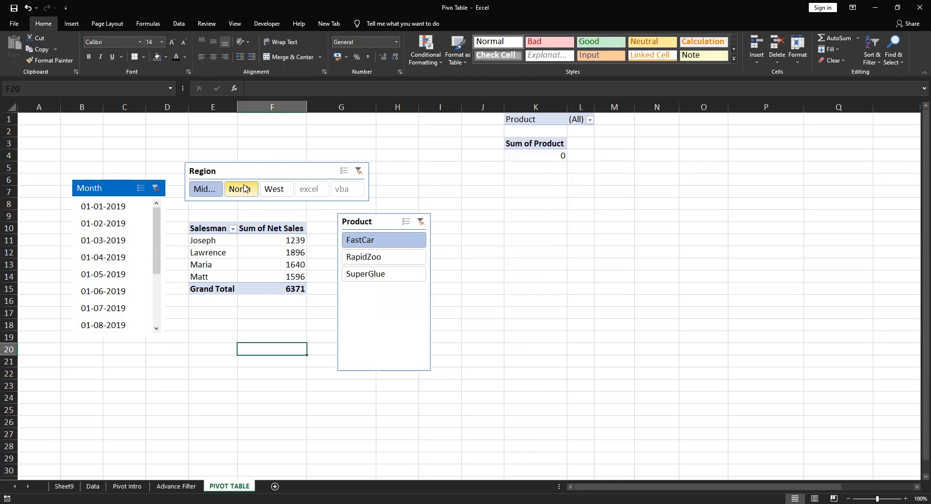
{"action": "left_click", "coordinate": [255, 173]}
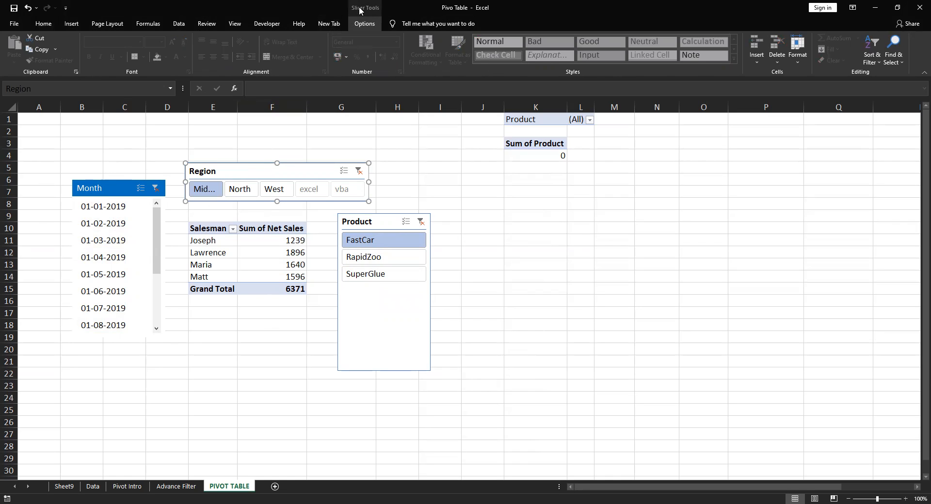
{"action": "left_click", "coordinate": [364, 24]}
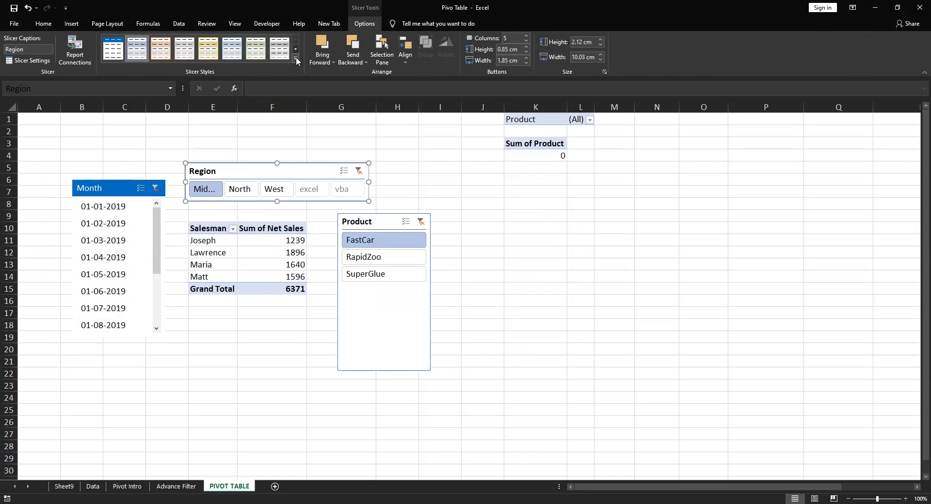
{"action": "left_click", "coordinate": [295, 57]}
{"action": "left_click", "coordinate": [118, 57]}
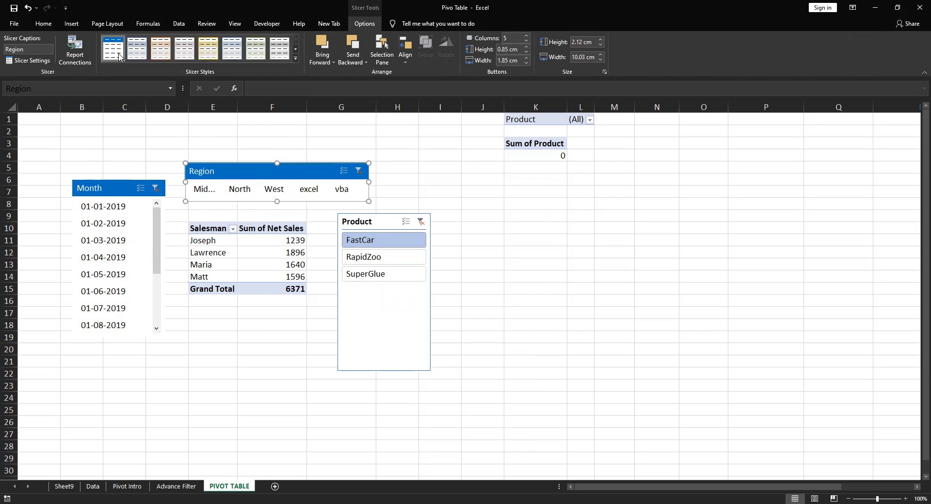
Examine the slicer elements and the default-style option for a new slicer style on the Product slicer without saving it
{"action": "left_click", "coordinate": [376, 223]}
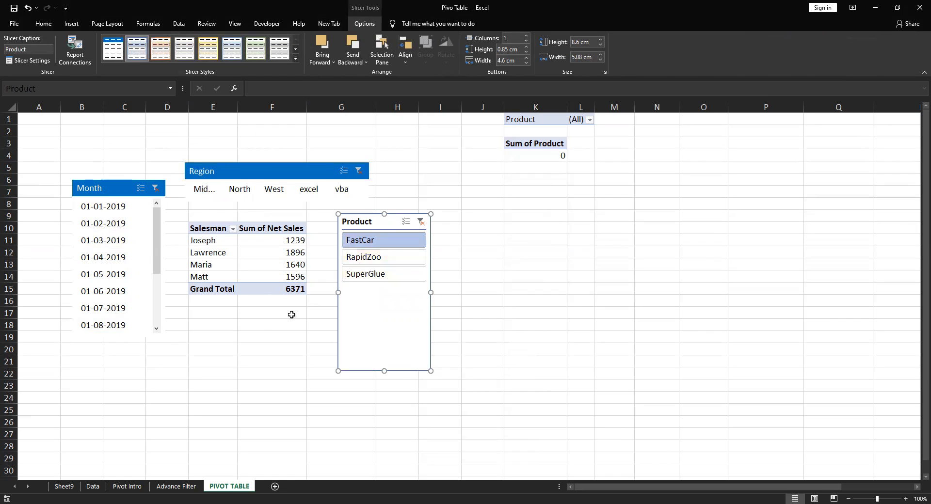
{"action": "left_click", "coordinate": [296, 58]}
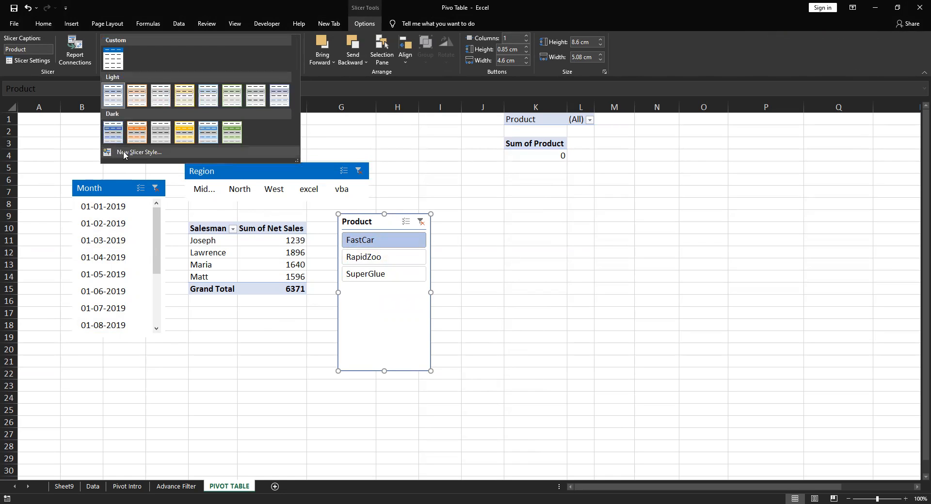
{"action": "left_click", "coordinate": [124, 154]}
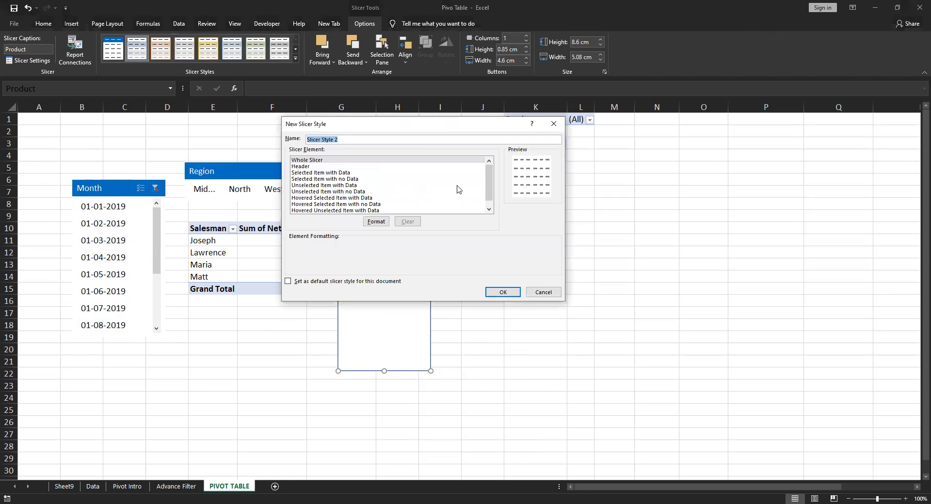
{"action": "left_click_drag", "start_coordinate": [484, 192], "coordinate": [484, 197]}
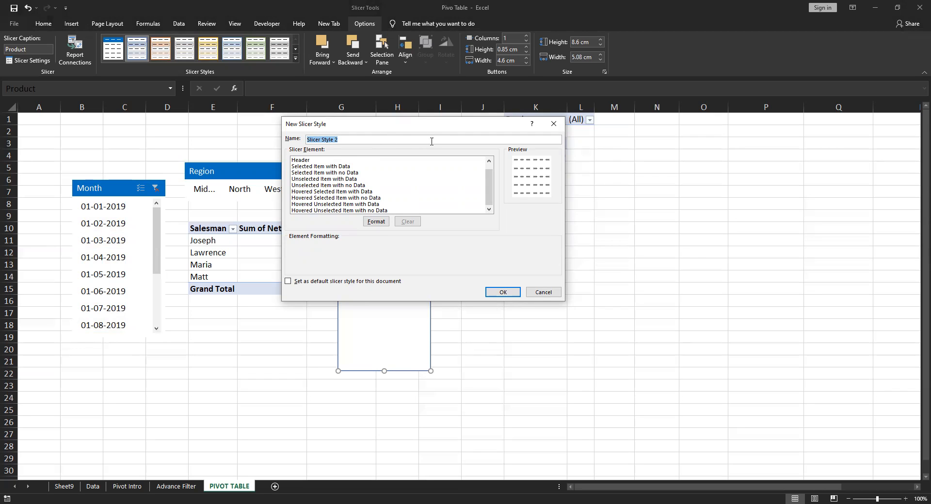
{"action": "left_click_drag", "start_coordinate": [489, 190], "coordinate": [486, 158]}
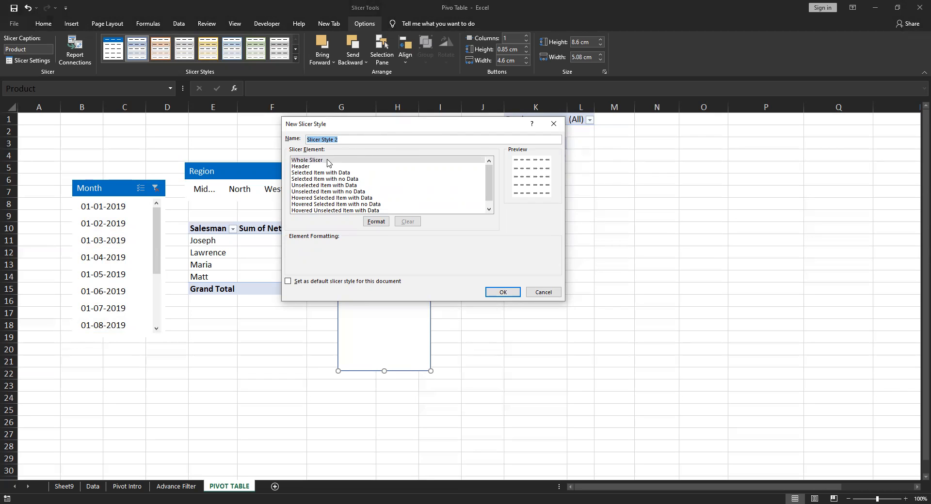
{"action": "left_click", "coordinate": [301, 167]}
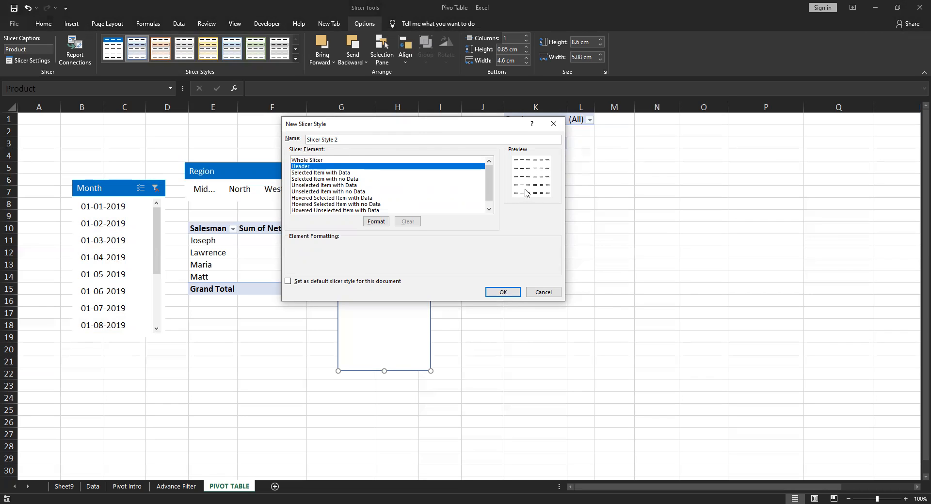
{"action": "left_click", "coordinate": [488, 209]}
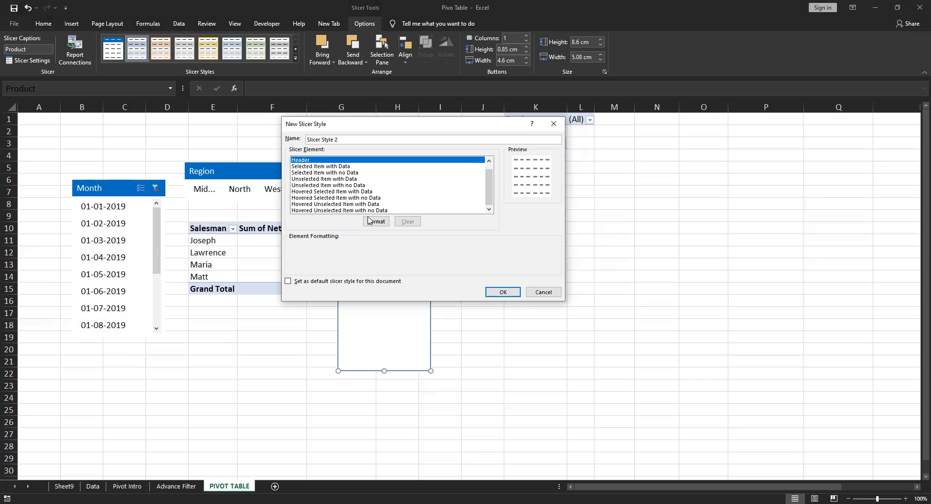
{"action": "left_click", "coordinate": [288, 282]}
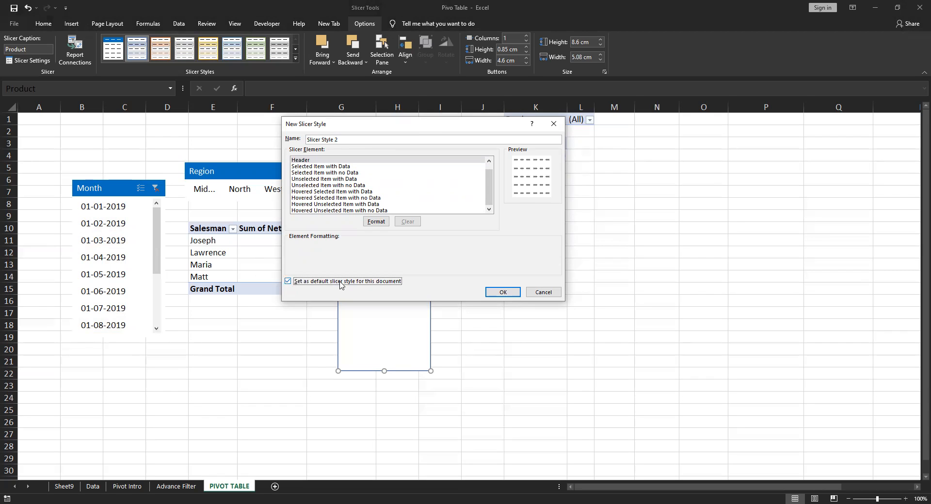
{"action": "left_click", "coordinate": [543, 292]}
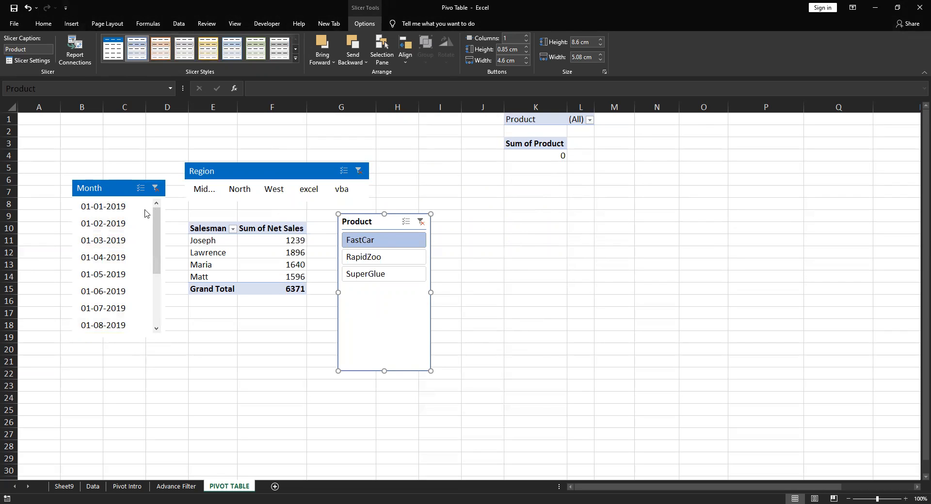
Clear the filters of the Product and Region slicers, and leave both slicers deselected
{"action": "left_click", "coordinate": [421, 222]}
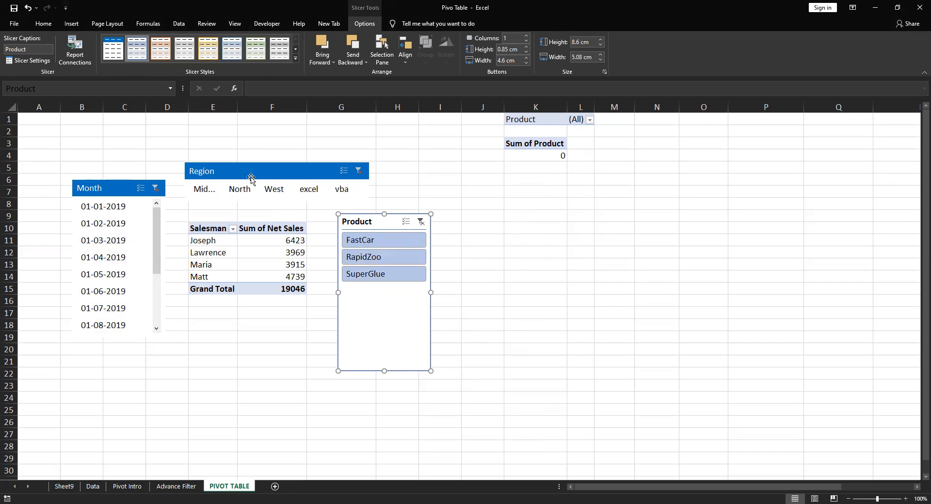
{"action": "left_click", "coordinate": [358, 170]}
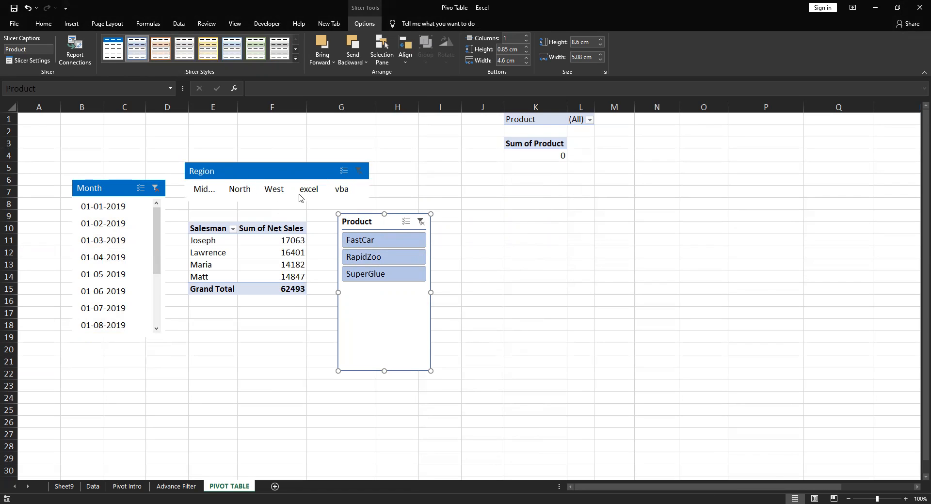
{"action": "right_click", "coordinate": [238, 171]}
{"action": "key", "text": "Escape"}
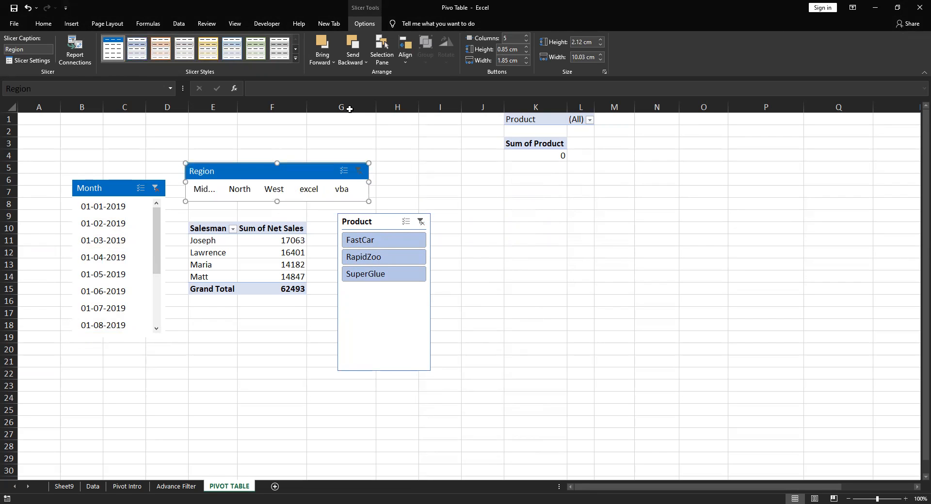
{"action": "left_click", "coordinate": [349, 108]}
{"action": "left_click", "coordinate": [484, 183]}
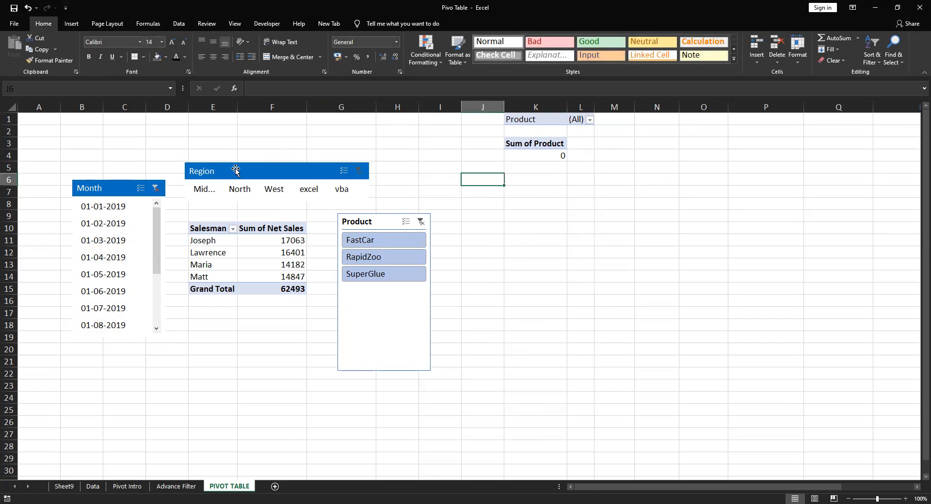
Turn off the header display in the Region slicer's settings, and deselect the slicer
{"action": "left_click", "coordinate": [236, 171]}
{"action": "right_click", "coordinate": [237, 171]}
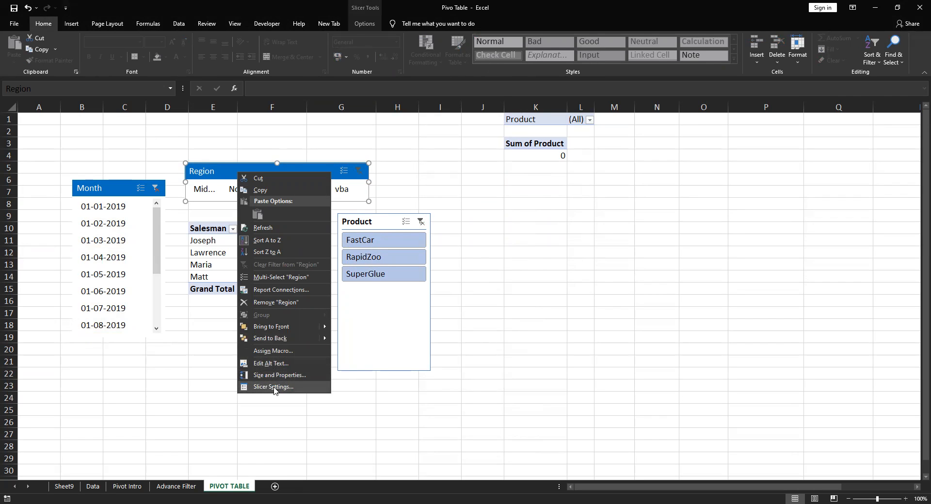
{"action": "left_click", "coordinate": [273, 387]}
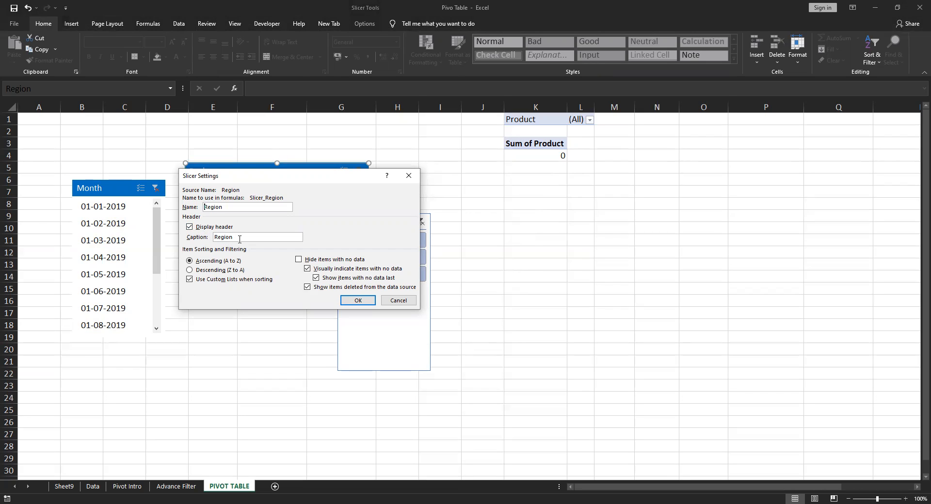
{"action": "left_click_drag", "start_coordinate": [233, 239], "coordinate": [215, 239]}
{"action": "left_click", "coordinate": [189, 227]}
{"action": "left_click", "coordinate": [358, 301]}
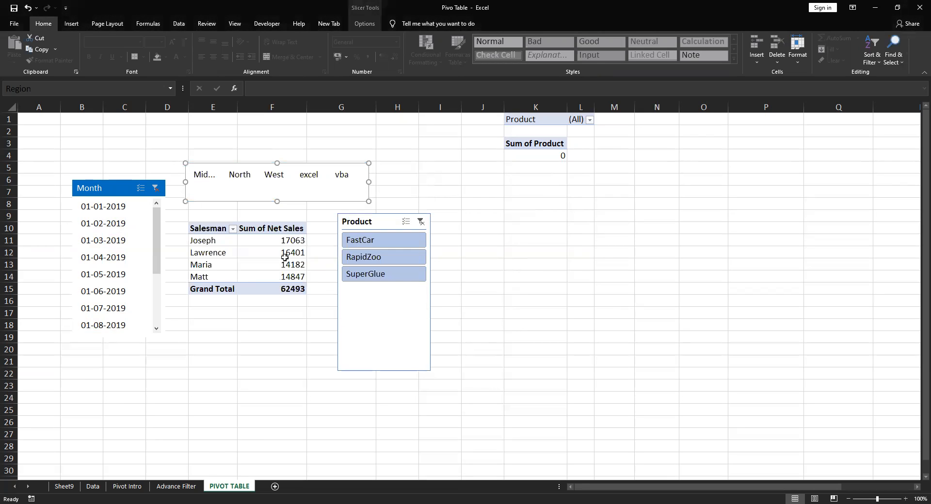
{"action": "left_click", "coordinate": [304, 357]}
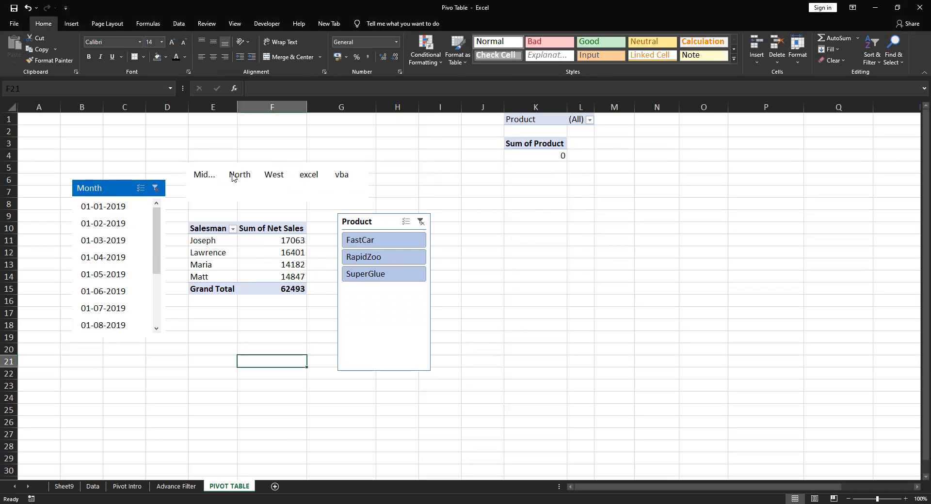
Shorten the Region slicer to fit its single row of items, and move the Product and Month slicers farther from the pivot table
{"action": "left_click", "coordinate": [259, 165]}
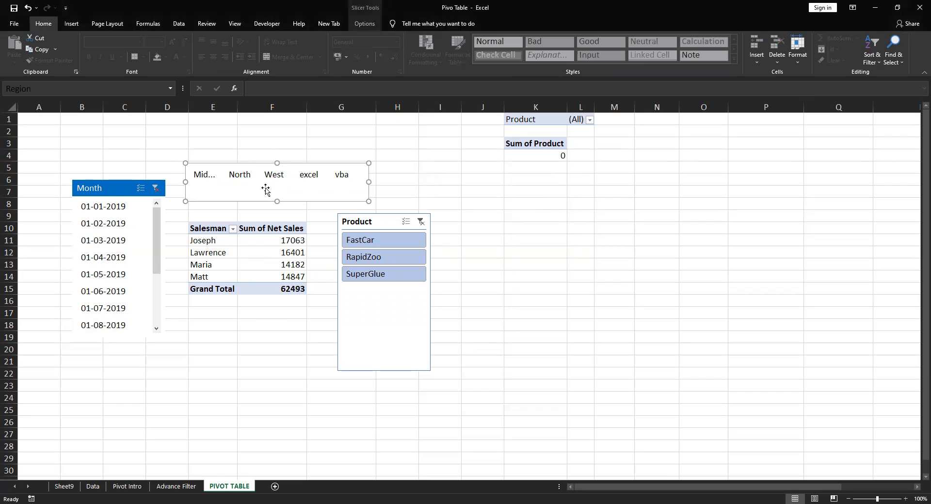
{"action": "left_click_drag", "start_coordinate": [276, 201], "coordinate": [277, 182]}
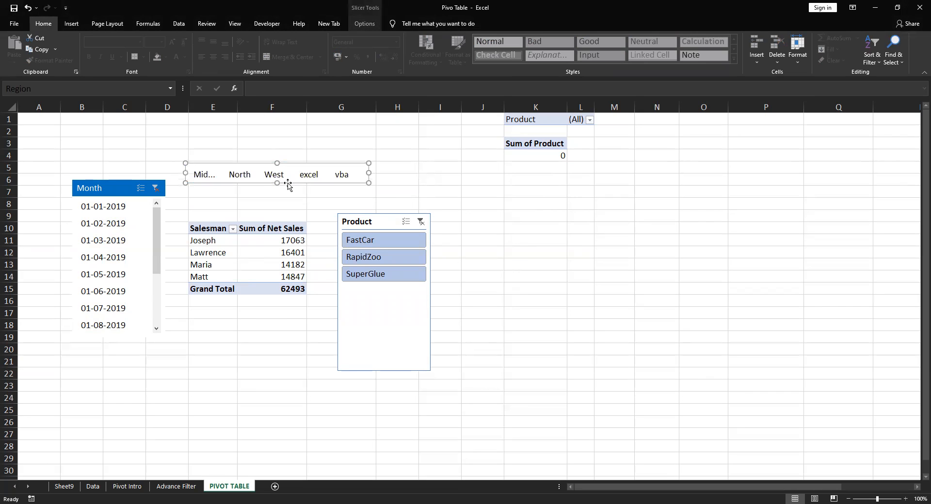
{"action": "left_click_drag", "start_coordinate": [356, 230], "coordinate": [447, 226]}
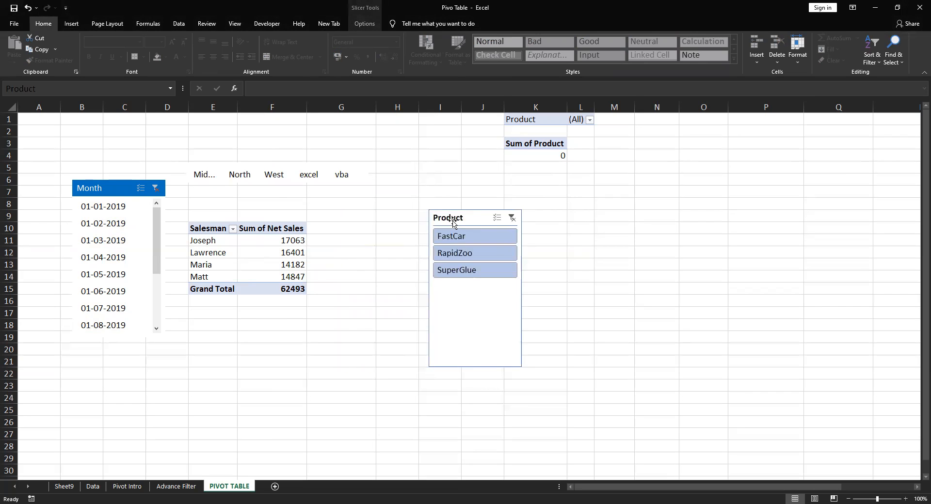
{"action": "left_click_drag", "start_coordinate": [116, 189], "coordinate": [77, 187]}
Filter the pivot table by the Mid... region, and move the Region slicer directly above the pivot table's headers
{"action": "left_click", "coordinate": [216, 175]}
{"action": "left_click", "coordinate": [215, 177]}
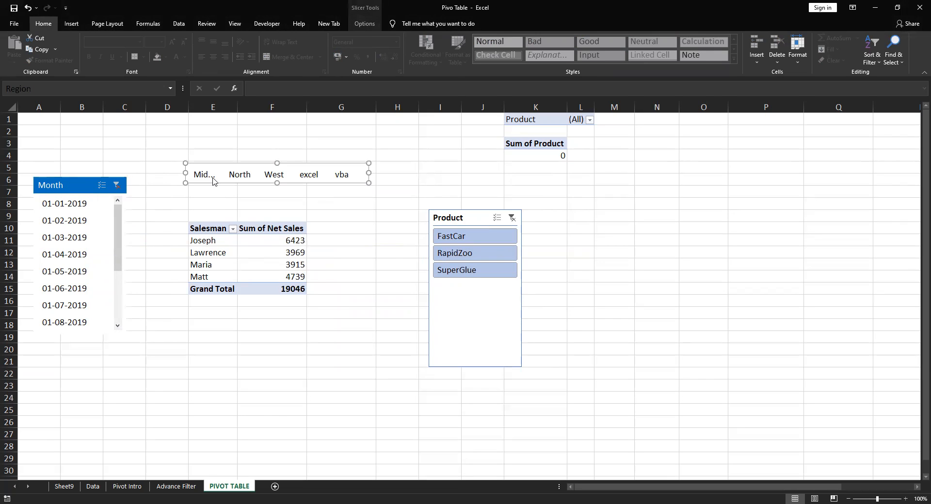
{"action": "left_click_drag", "start_coordinate": [215, 180], "coordinate": [197, 218]}
{"action": "left_click", "coordinate": [355, 274]}
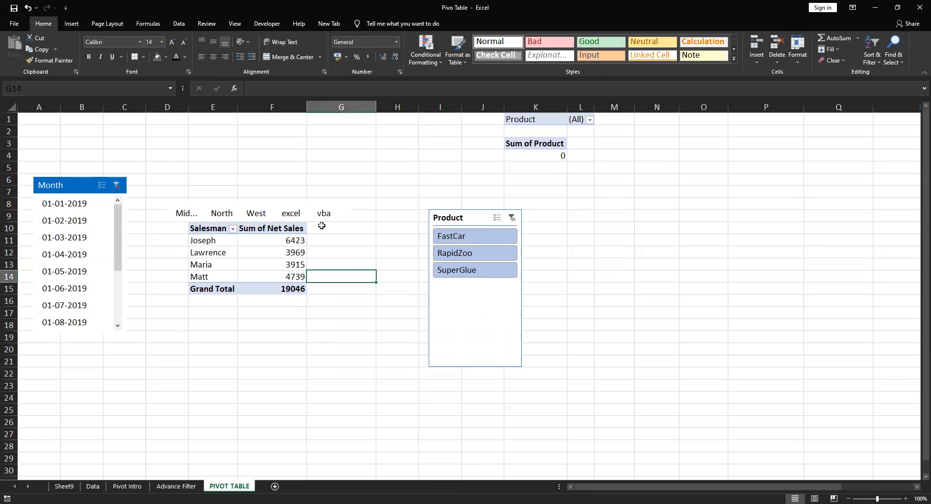
Filter the pivot table by the North, West and vba regions, one after another
{"action": "left_click", "coordinate": [232, 216]}
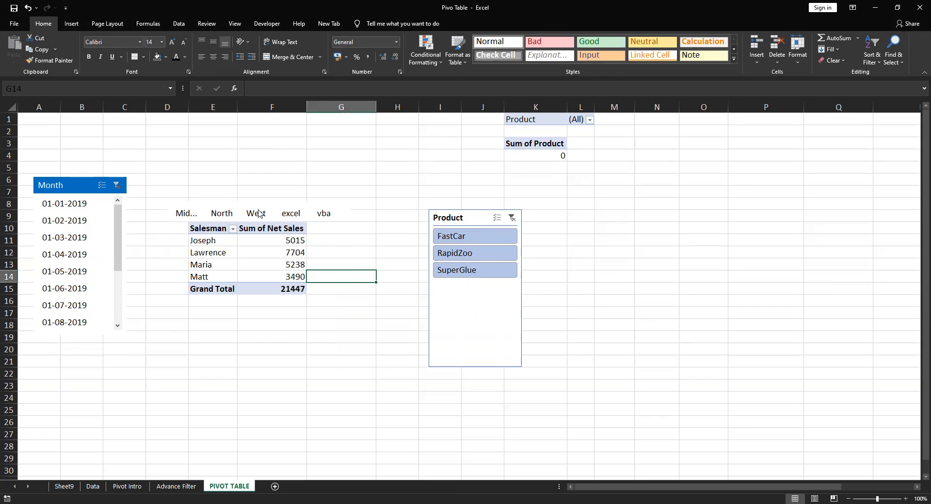
{"action": "left_click", "coordinate": [259, 213]}
{"action": "left_click", "coordinate": [387, 275]}
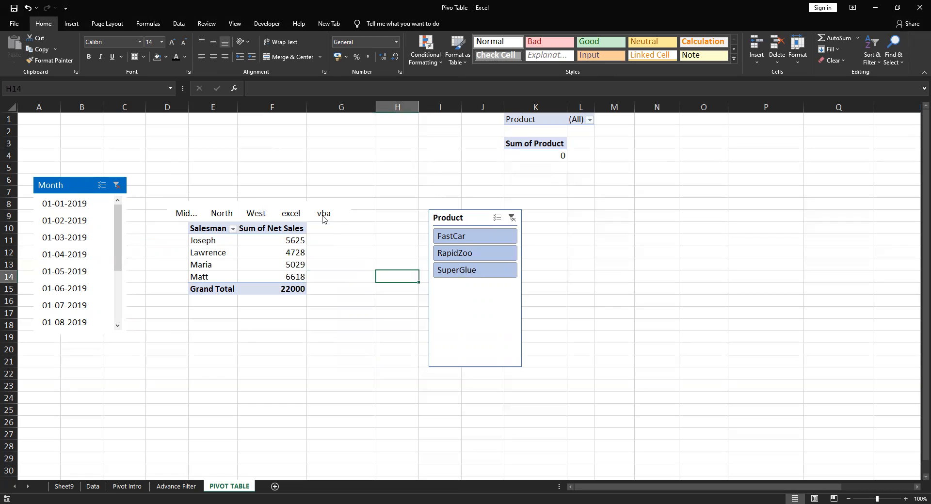
{"action": "left_click", "coordinate": [320, 216]}
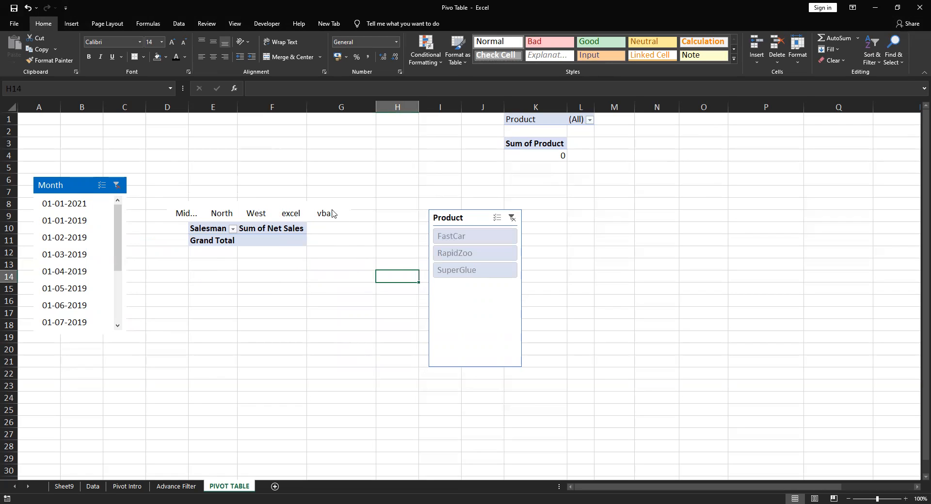
Clear the Month slicer's filter, and select the Product slicer
{"action": "left_click", "coordinate": [116, 184]}
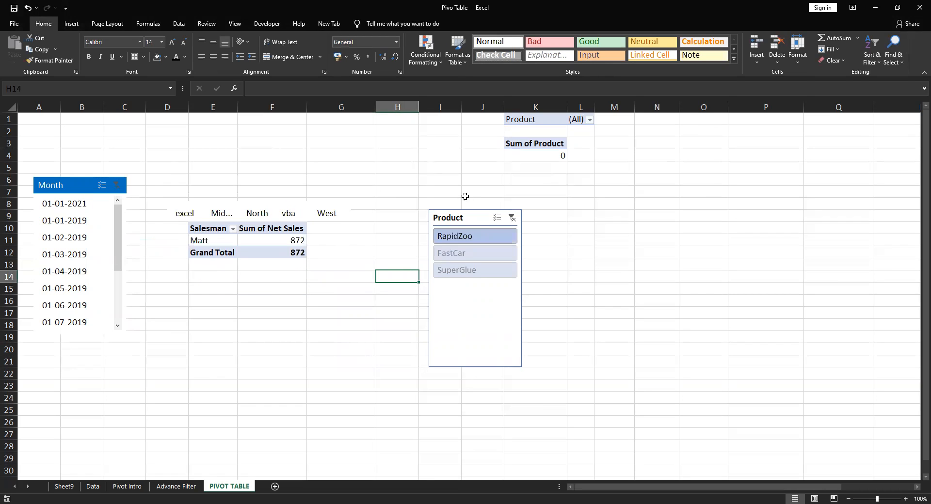
{"action": "left_click", "coordinate": [509, 217]}
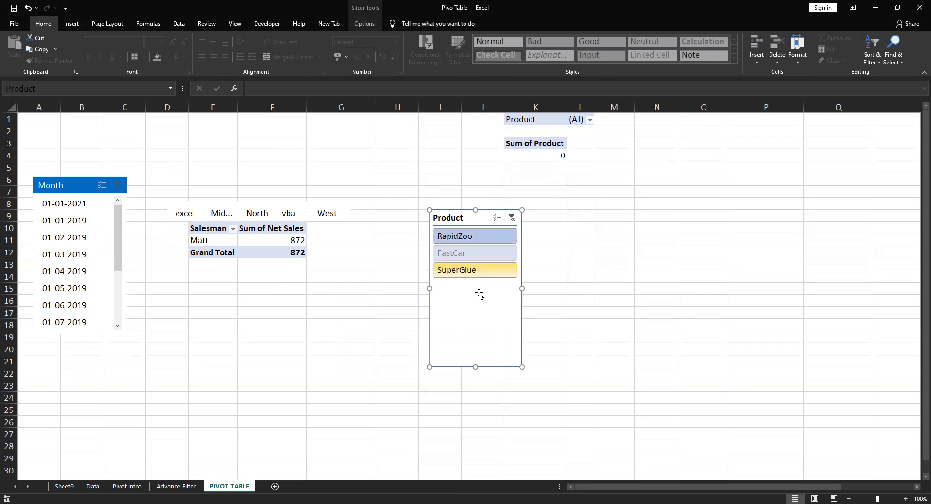
{"action": "left_click", "coordinate": [374, 337]}
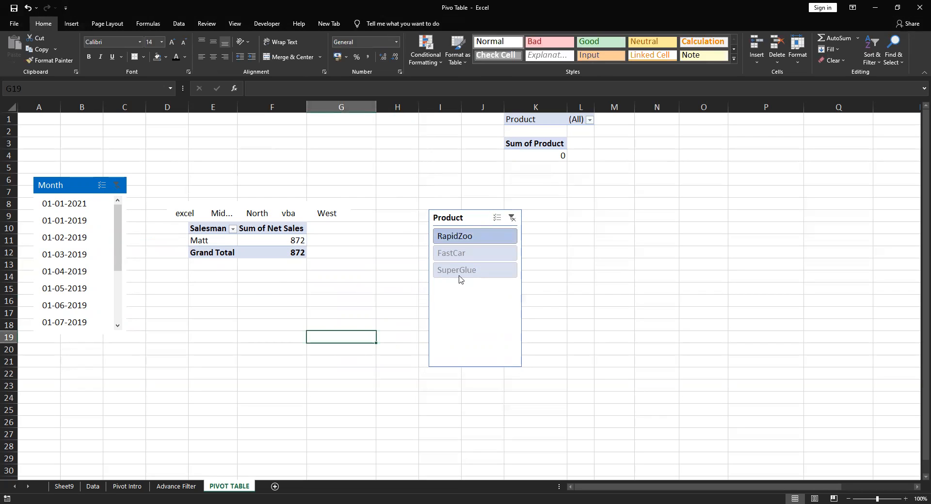
{"action": "left_click", "coordinate": [509, 214]}
{"action": "left_click", "coordinate": [381, 267]}
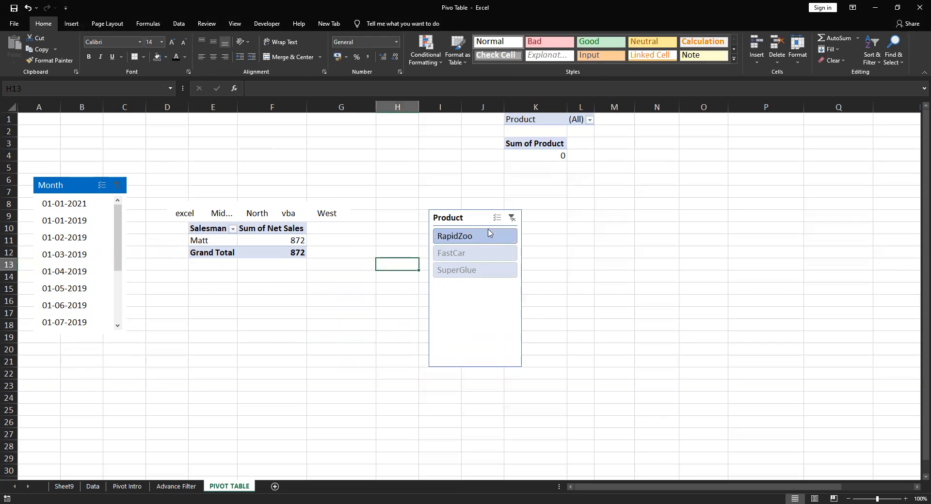
{"action": "left_click", "coordinate": [313, 213]}
{"action": "left_click", "coordinate": [513, 221]}
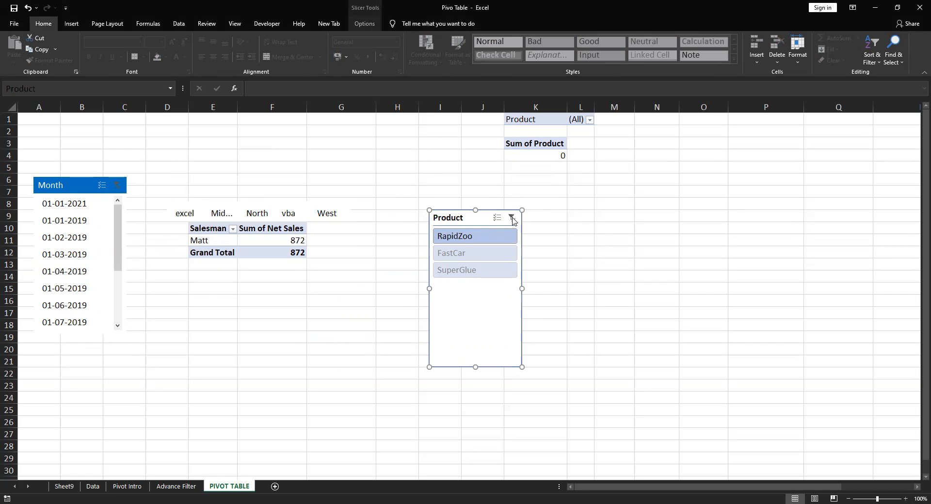
Clear the Product slicer's filter, and view its slicer settings without changing them
{"action": "left_click", "coordinate": [372, 10]}
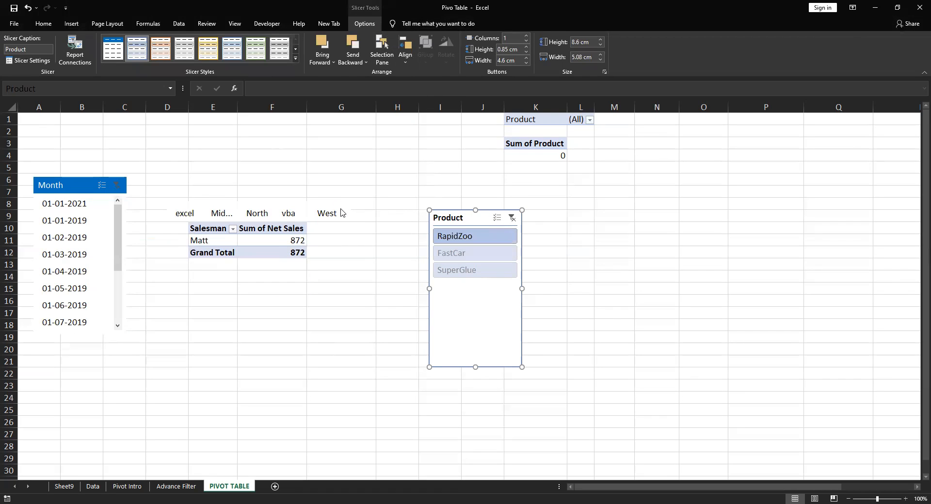
{"action": "key", "text": "alt+c"}
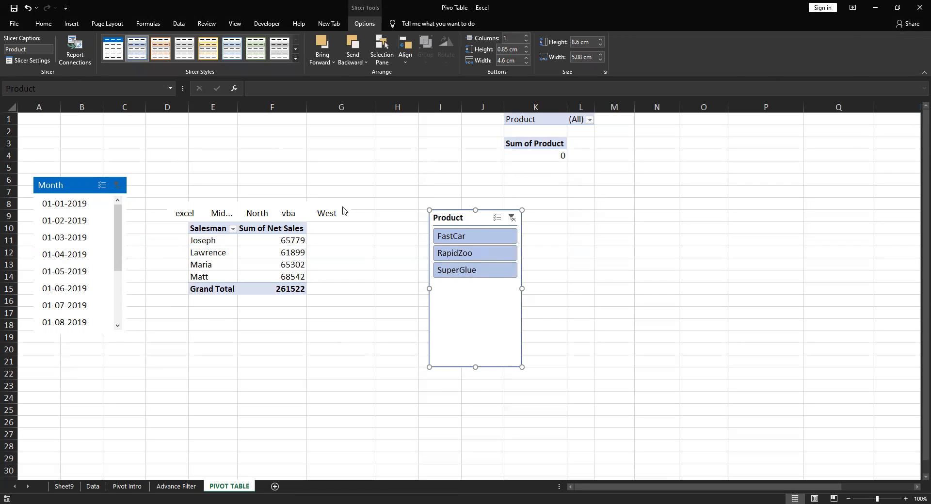
{"action": "left_click", "coordinate": [35, 59]}
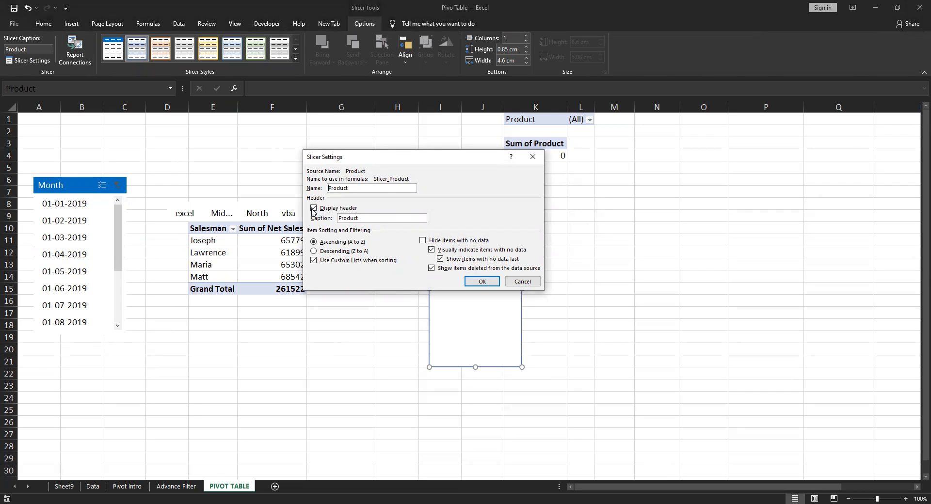
{"action": "left_click", "coordinate": [523, 281]}
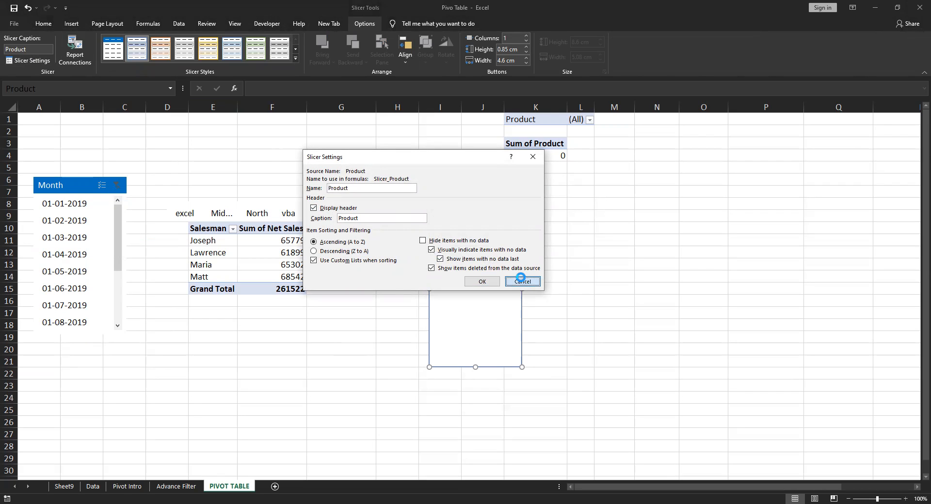
Turn on the header display for the Region slicer
{"action": "left_click", "coordinate": [283, 206]}
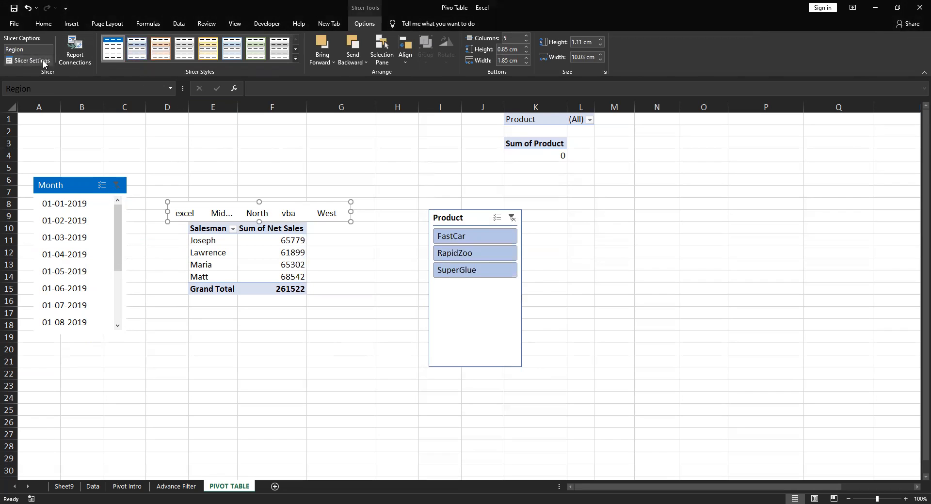
{"action": "left_click", "coordinate": [28, 61]}
{"action": "left_click", "coordinate": [313, 208]}
{"action": "left_click", "coordinate": [480, 281]}
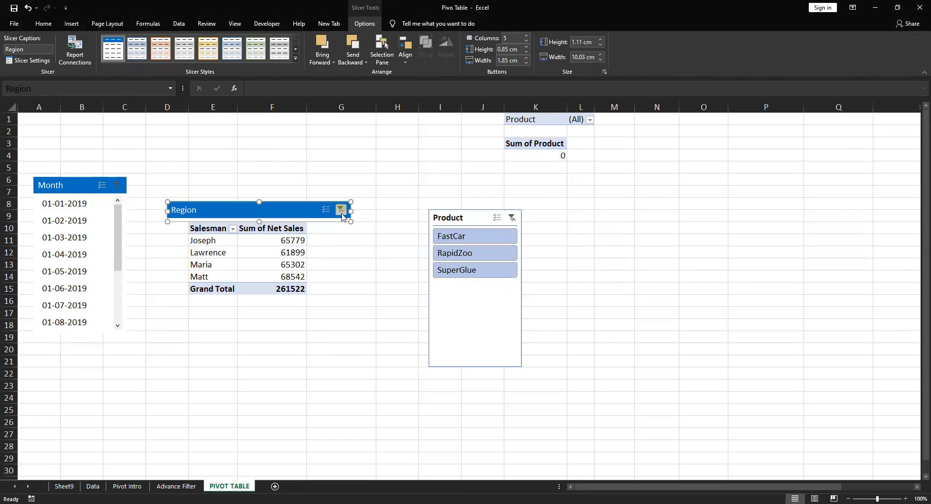
Clear the Region slicer's filter, and filter the pivot table by the FastCar product
{"action": "left_click", "coordinate": [341, 212]}
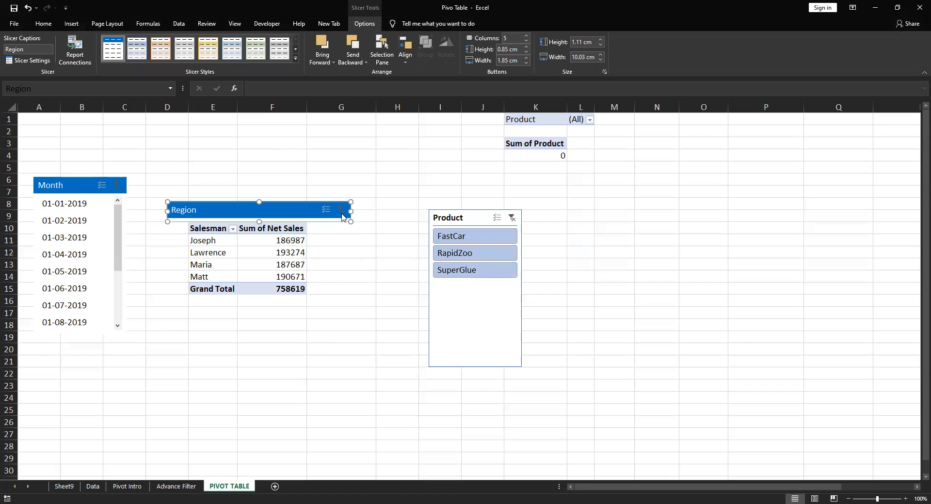
{"action": "left_click", "coordinate": [512, 219]}
{"action": "left_click", "coordinate": [548, 227]}
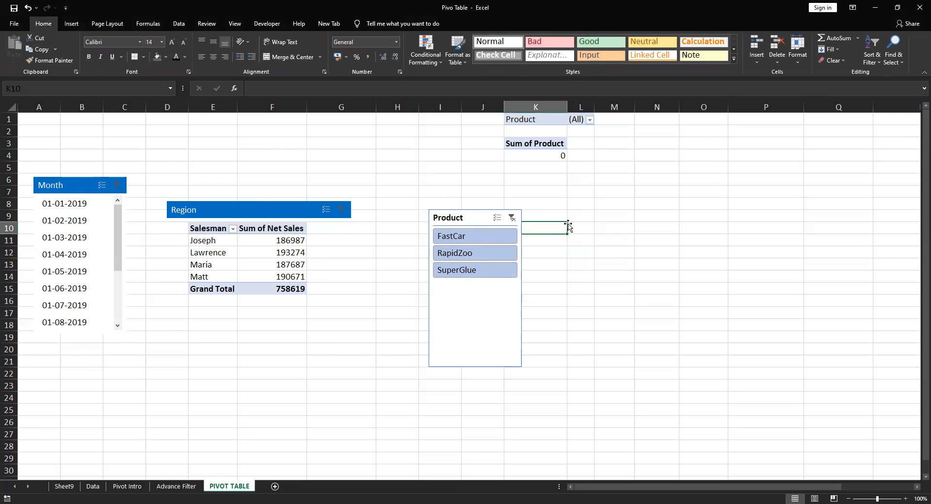
{"action": "left_click", "coordinate": [481, 218]}
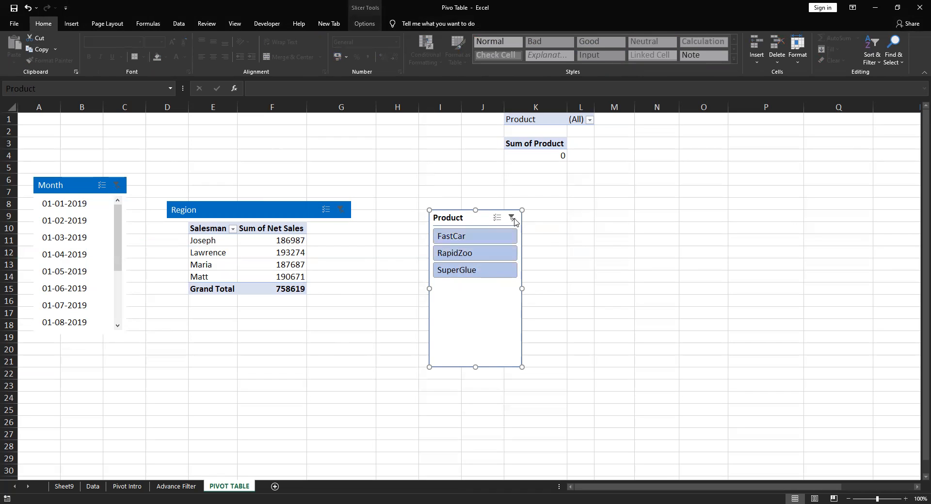
{"action": "left_click", "coordinate": [442, 236]}
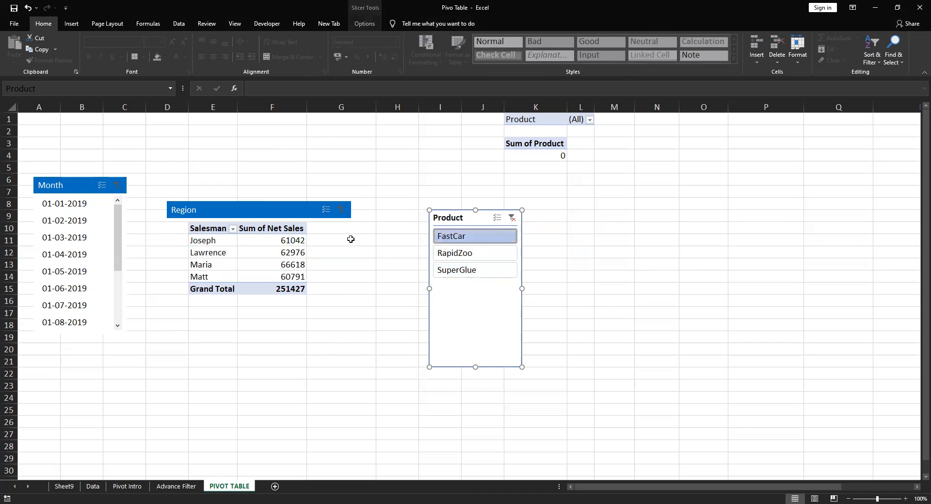
Move the Region slicer up to about row 3, clear of the pivot table, and make it taller so its item row shows fully
{"action": "left_click", "coordinate": [254, 211]}
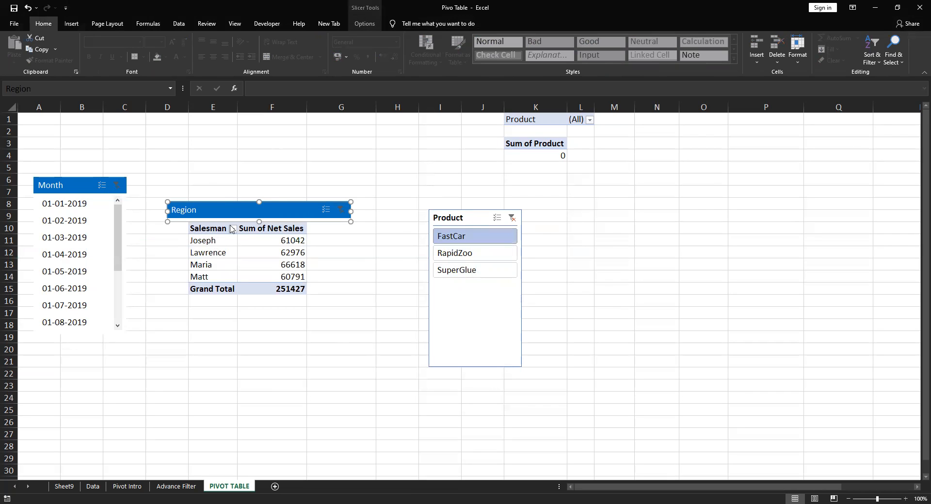
{"action": "left_click_drag", "start_coordinate": [239, 209], "coordinate": [249, 189]}
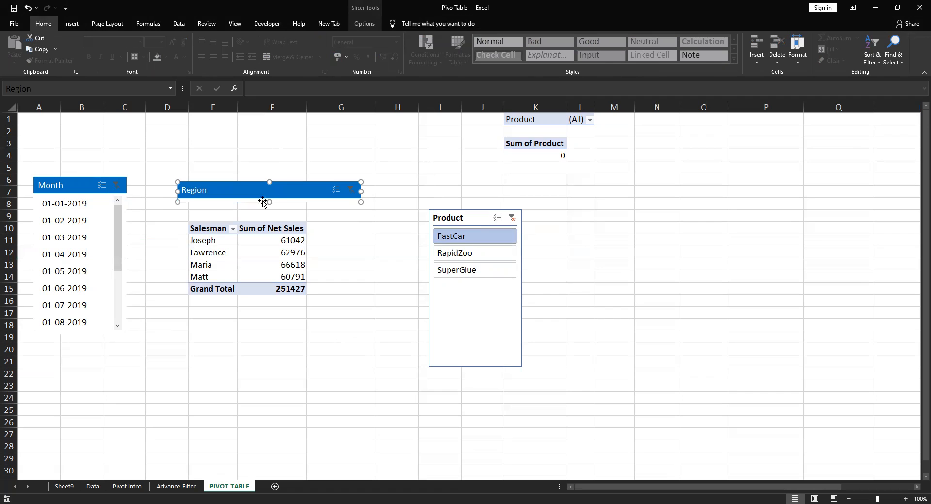
{"action": "left_click_drag", "start_coordinate": [269, 202], "coordinate": [269, 213]}
{"action": "left_click_drag", "start_coordinate": [250, 184], "coordinate": [258, 144]}
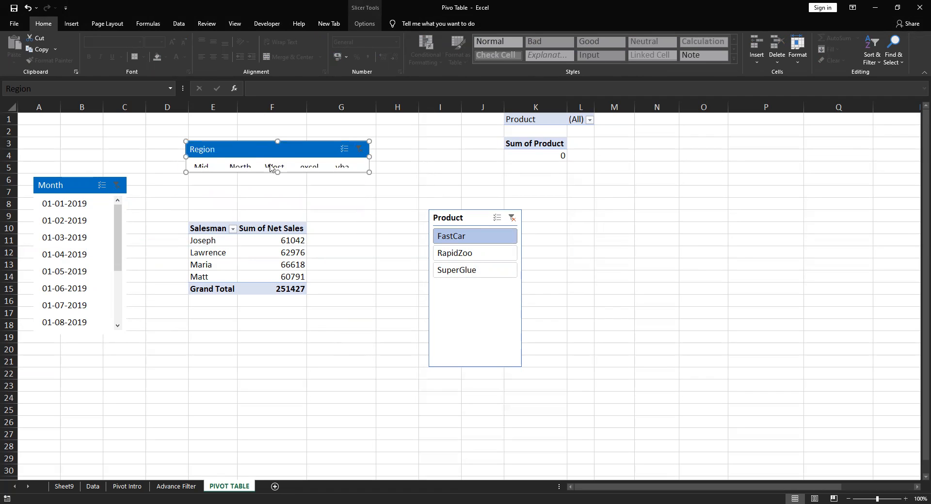
{"action": "left_click_drag", "start_coordinate": [277, 172], "coordinate": [277, 186]}
Filter the pivot table by the North region and the 01-01-2019 month, and switch the region to West
{"action": "left_click", "coordinate": [244, 170]}
{"action": "left_click", "coordinate": [76, 204]}
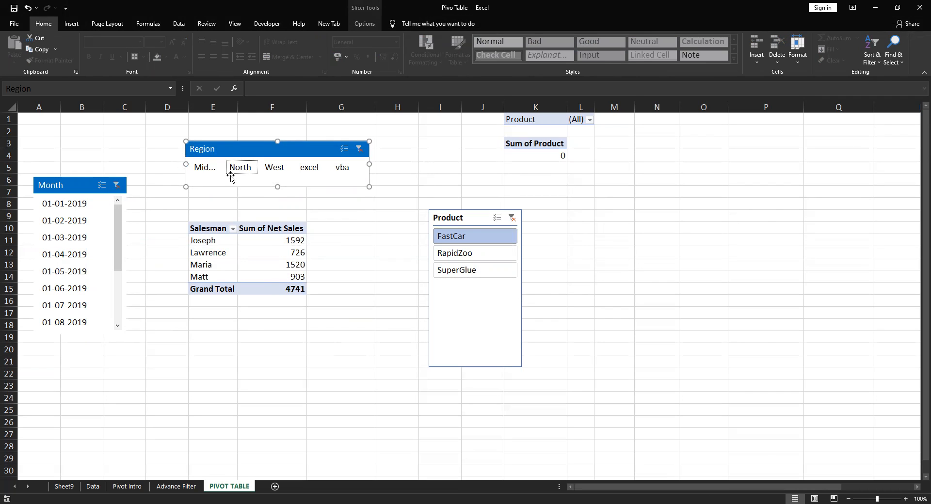
{"action": "left_click", "coordinate": [270, 170]}
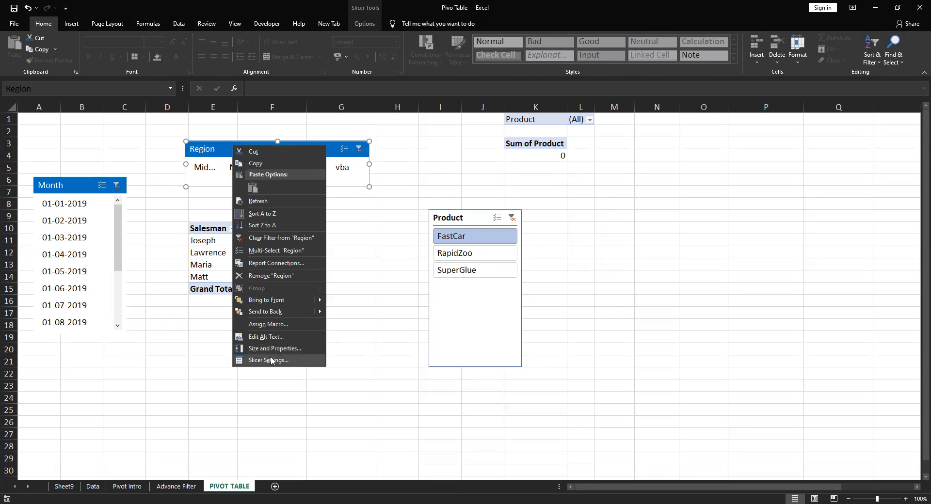
Set the Region slicer's items to sort in descending order (Z to A) in its slicer settings
{"action": "left_click", "coordinate": [270, 360]}
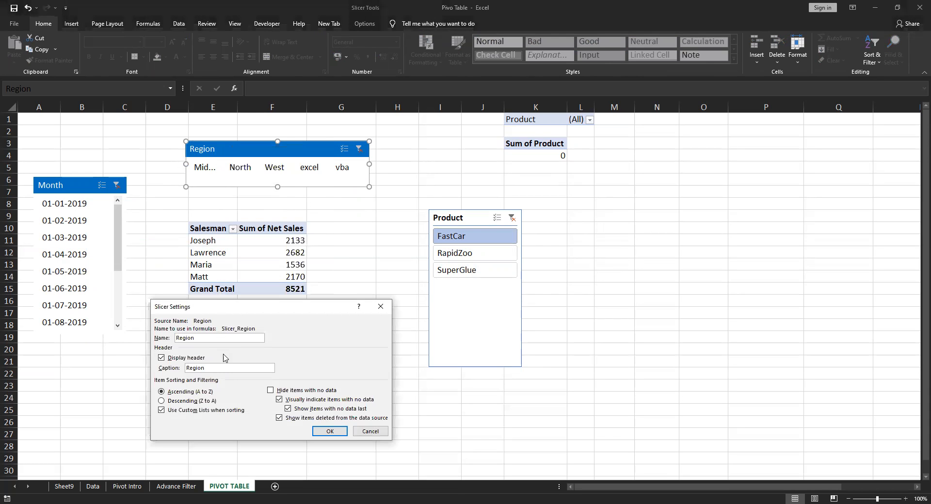
{"action": "left_click_drag", "start_coordinate": [232, 306], "coordinate": [235, 223]}
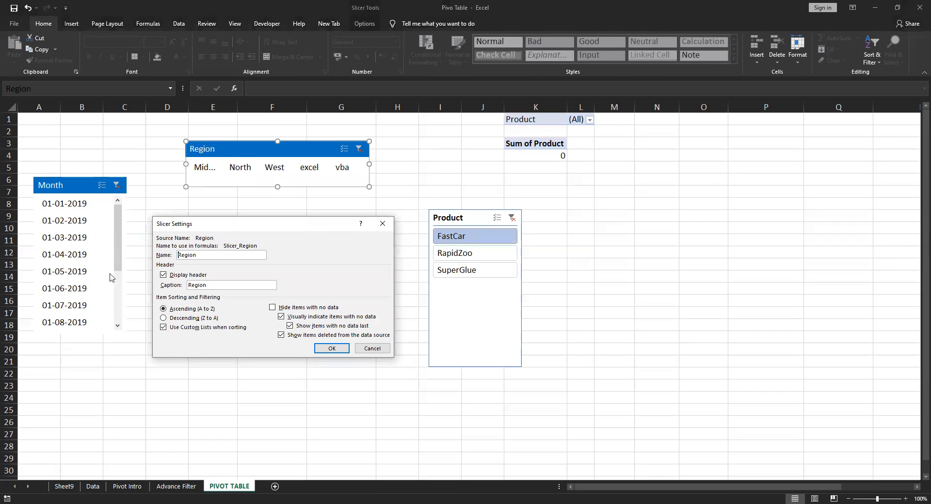
{"action": "left_click", "coordinate": [162, 322]}
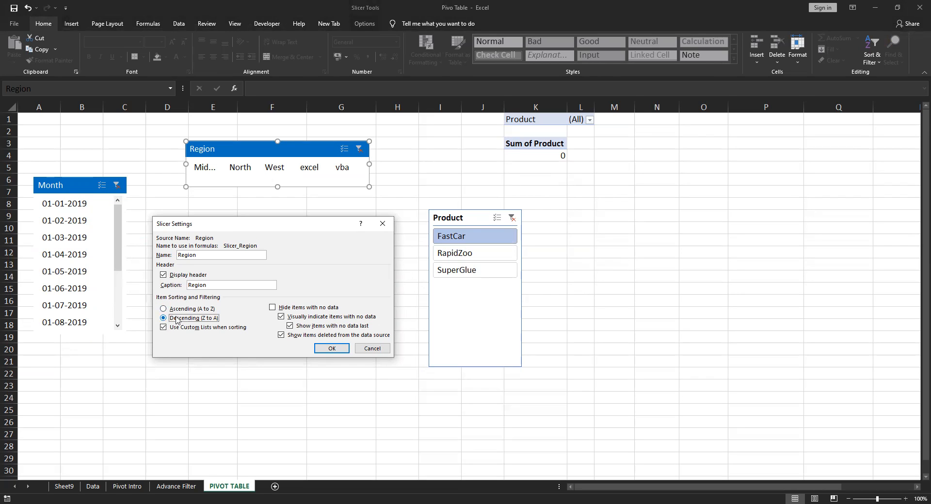
Apply the Region slicer's descending sort, clear the Month slicer's filter, and filter the pivot table by the 01-02-2019 month
{"action": "left_click", "coordinate": [339, 349]}
{"action": "left_click", "coordinate": [273, 372]}
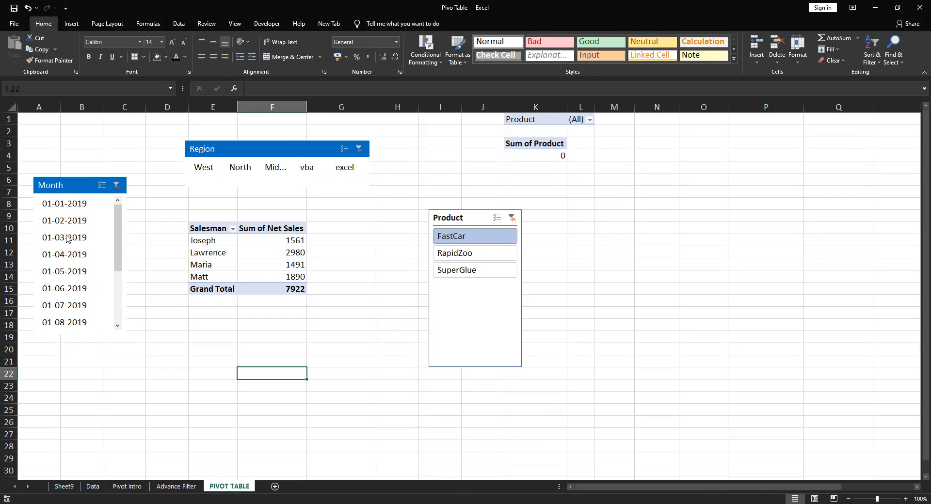
{"action": "left_click", "coordinate": [161, 328]}
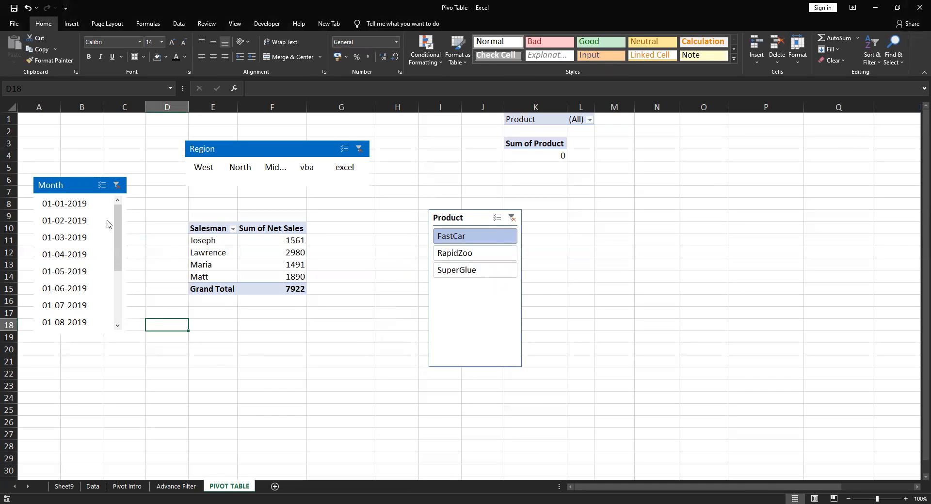
{"action": "left_click", "coordinate": [117, 185]}
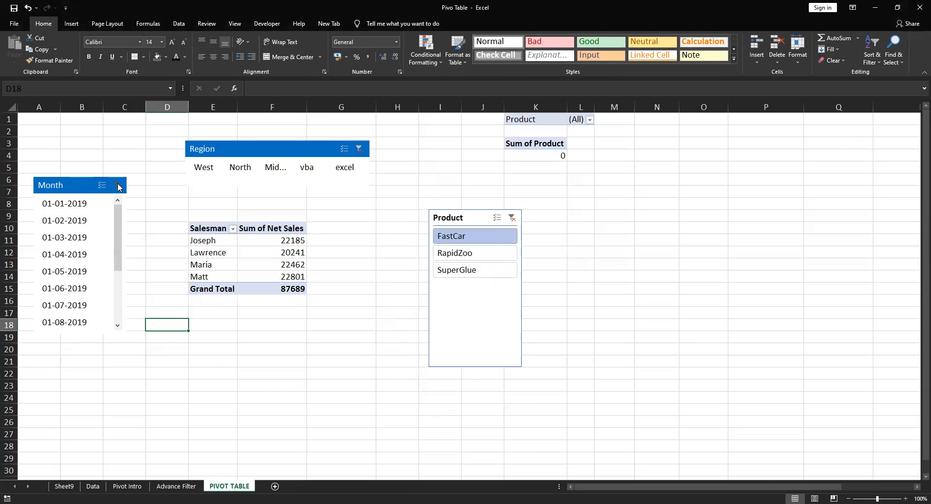
{"action": "left_click", "coordinate": [77, 205]}
{"action": "left_click", "coordinate": [81, 222]}
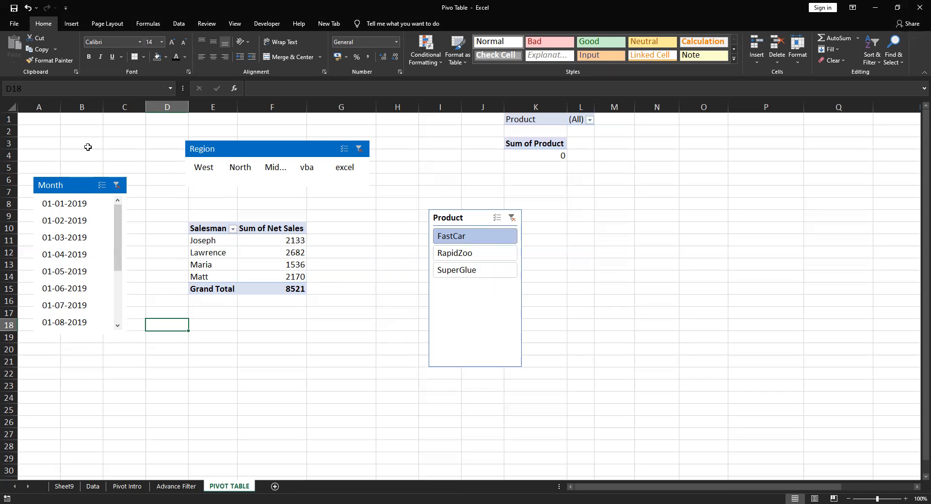
{"action": "left_click_drag", "start_coordinate": [87, 135], "coordinate": [547, 381]}
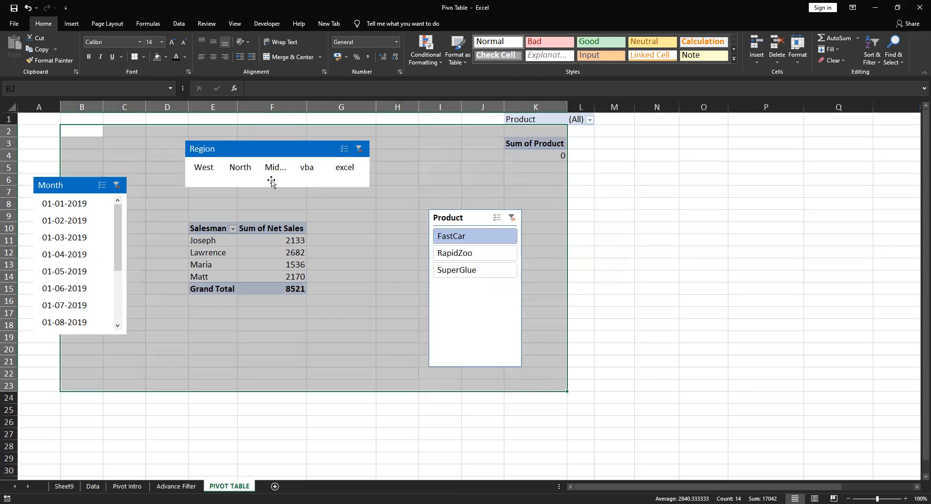
{"action": "left_click", "coordinate": [77, 128]}
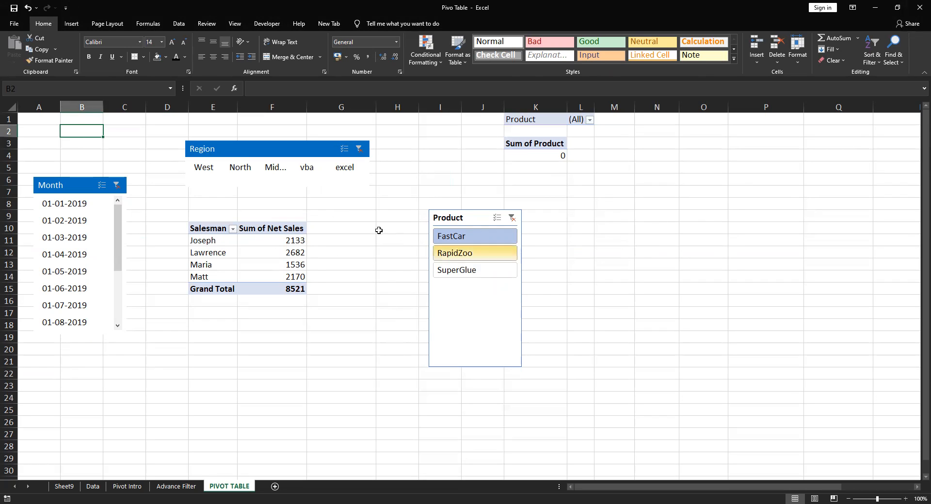
{"action": "mouse_move", "coordinate": [272, 240]}
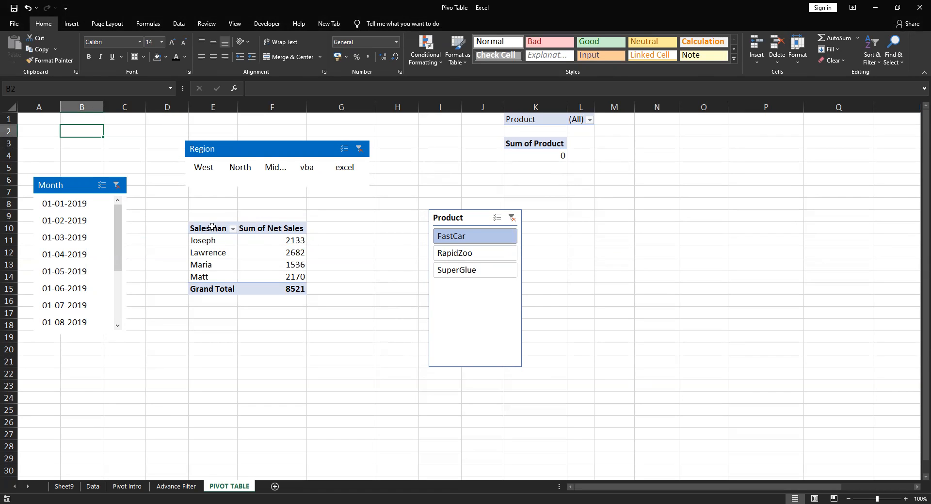
View the Region slicer's report connections to see which pivot tables it controls, and close them without changes
{"action": "right_click", "coordinate": [251, 152]}
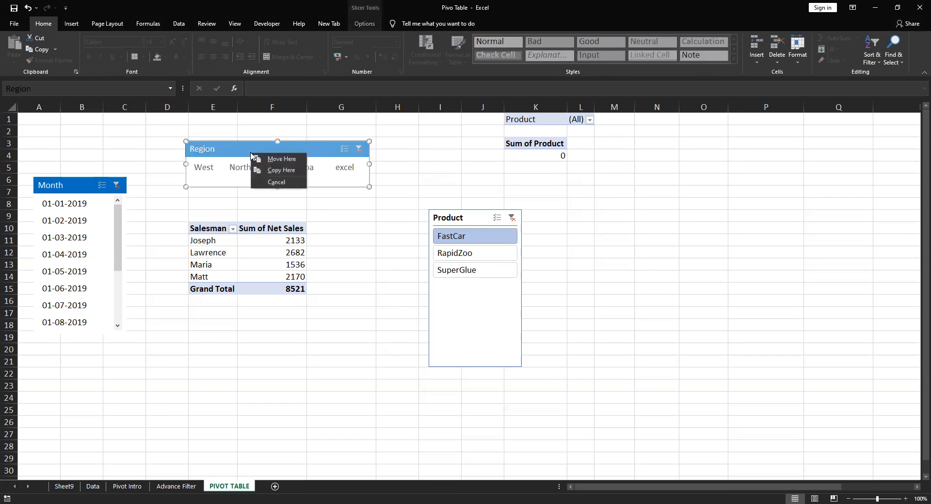
{"action": "left_click", "coordinate": [410, 169]}
{"action": "left_click", "coordinate": [279, 149]}
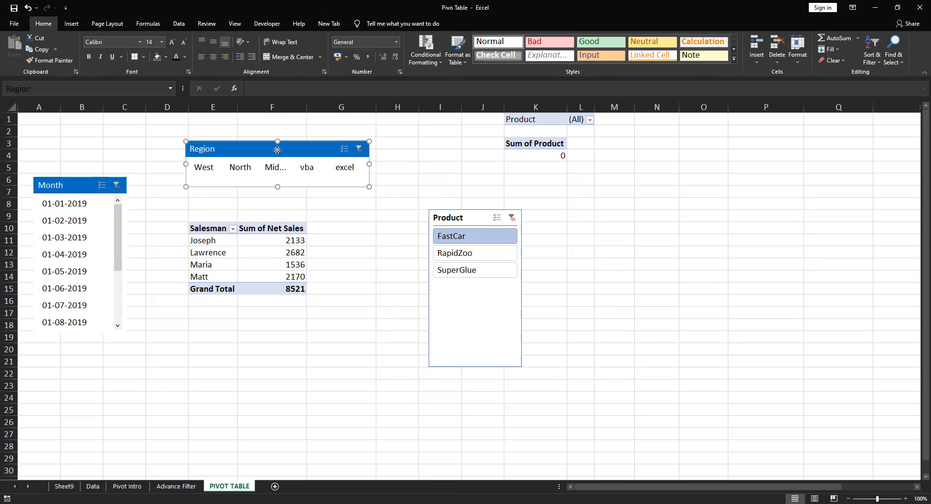
{"action": "right_click", "coordinate": [278, 154]}
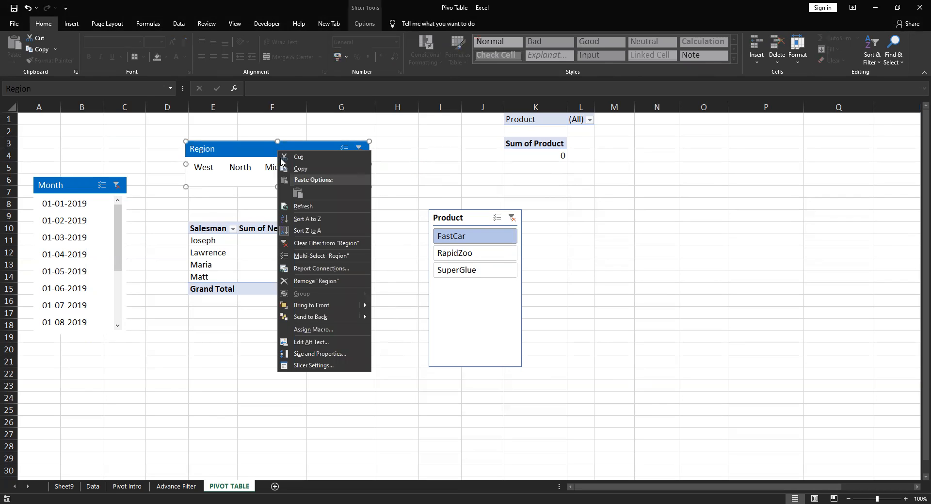
{"action": "left_click", "coordinate": [321, 269]}
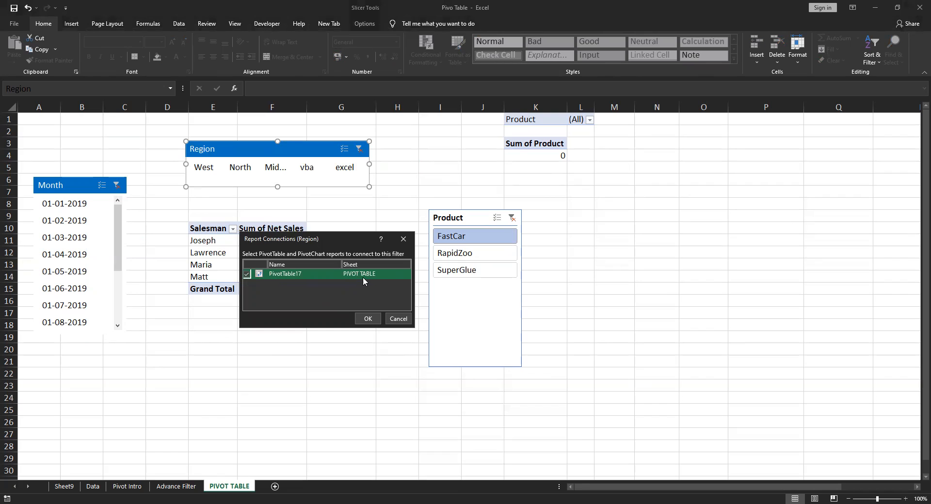
{"action": "key", "text": "Escape"}
Copy the whole Salesman pivot table, E10 to F15, and paste it below at cell E19
{"action": "left_click", "coordinate": [291, 232]}
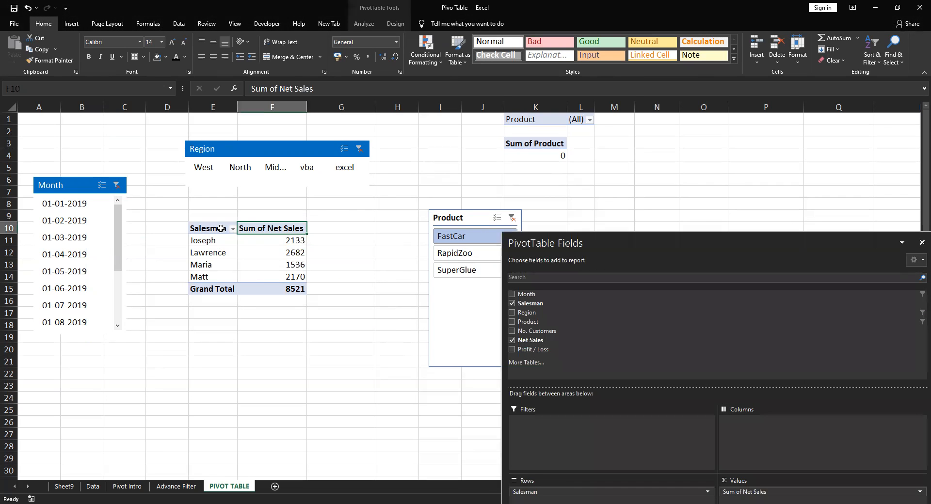
{"action": "left_click", "coordinate": [217, 229]}
{"action": "left_click_drag", "start_coordinate": [217, 229], "coordinate": [285, 291]}
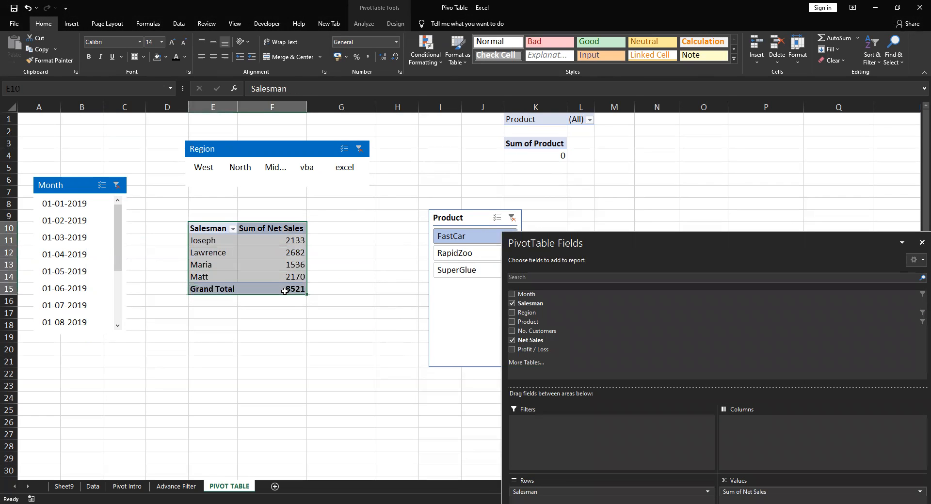
{"action": "key", "text": "ctrl+c"}
{"action": "left_click", "coordinate": [205, 335]}
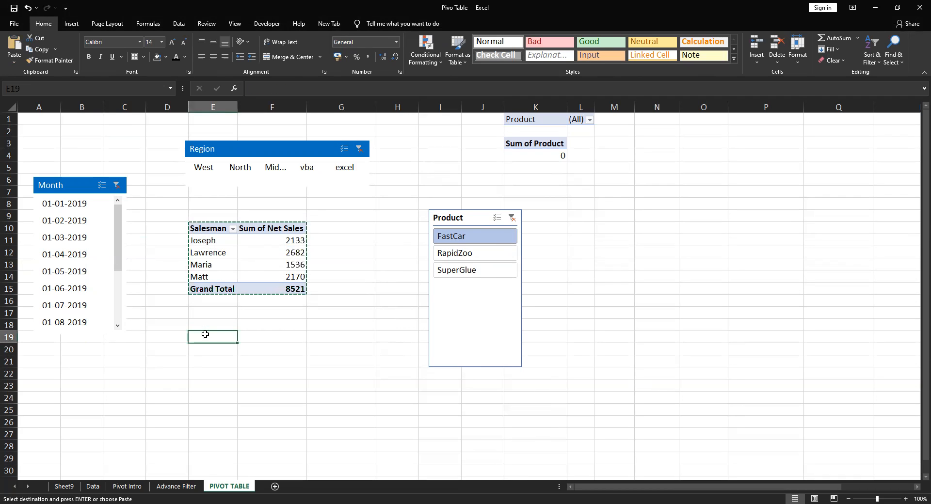
{"action": "key", "text": "ctrl+v"}
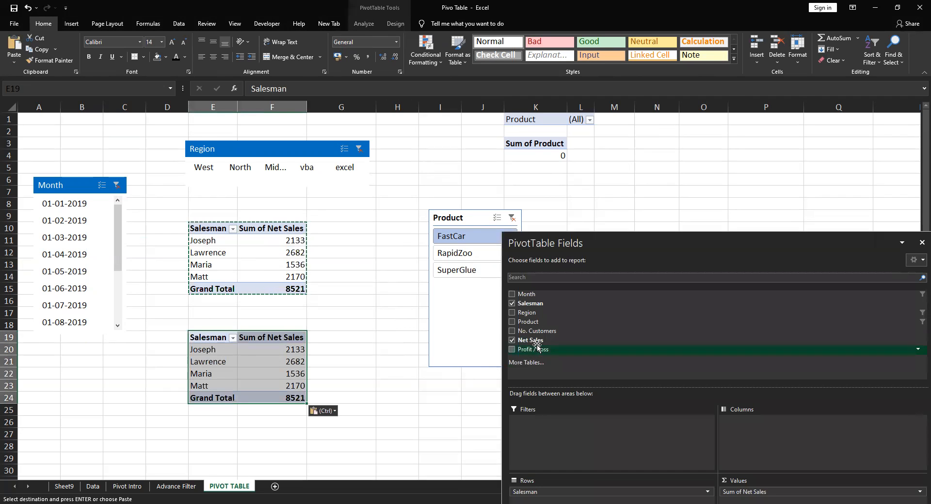
Replace the Salesman field with Region in the copied pivot table's rows, and close the field list
{"action": "left_click", "coordinate": [511, 304]}
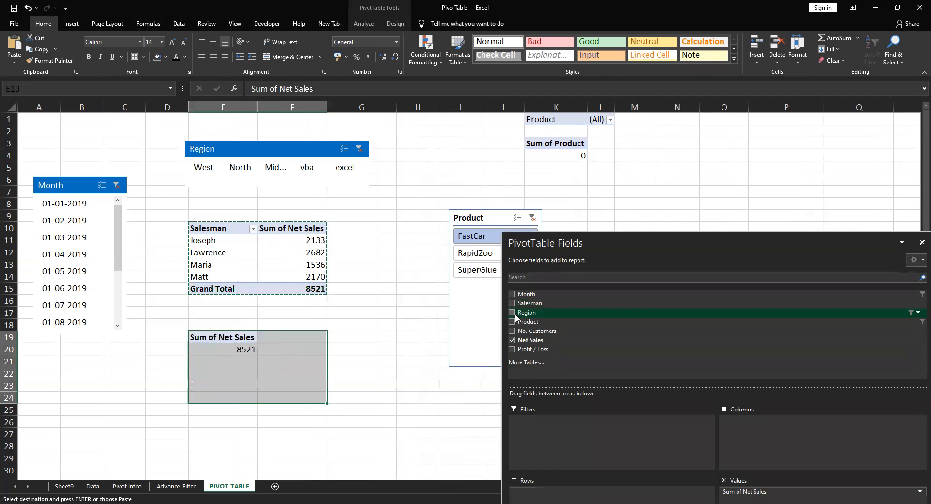
{"action": "left_click", "coordinate": [512, 313]}
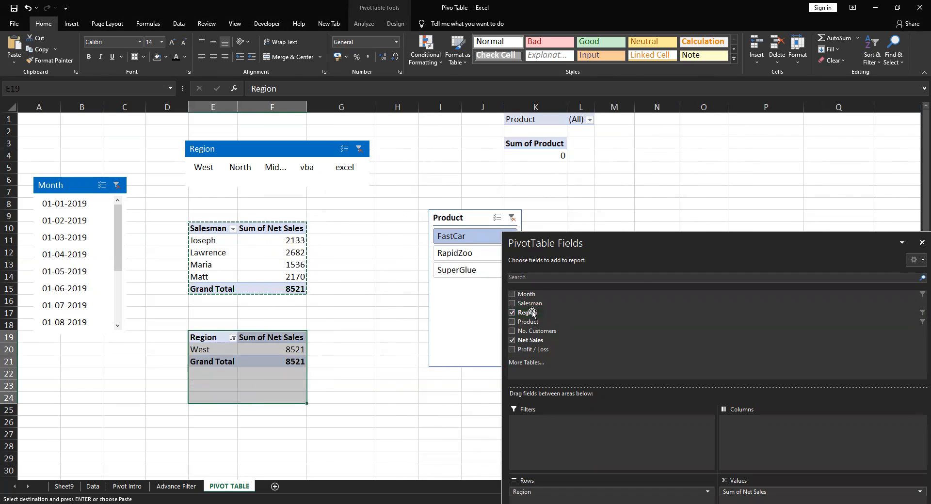
{"action": "left_click", "coordinate": [921, 242]}
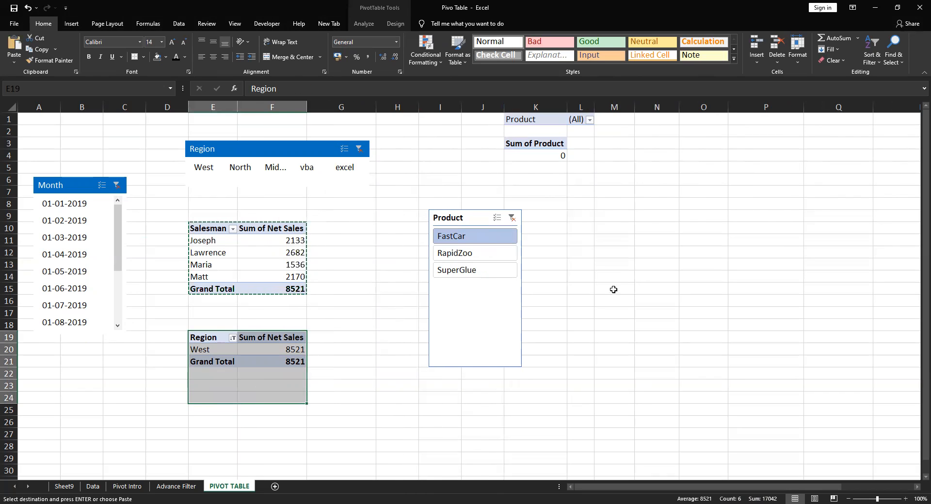
Clear the filters of the Product, Region and Month slicers
{"action": "left_click", "coordinate": [512, 218]}
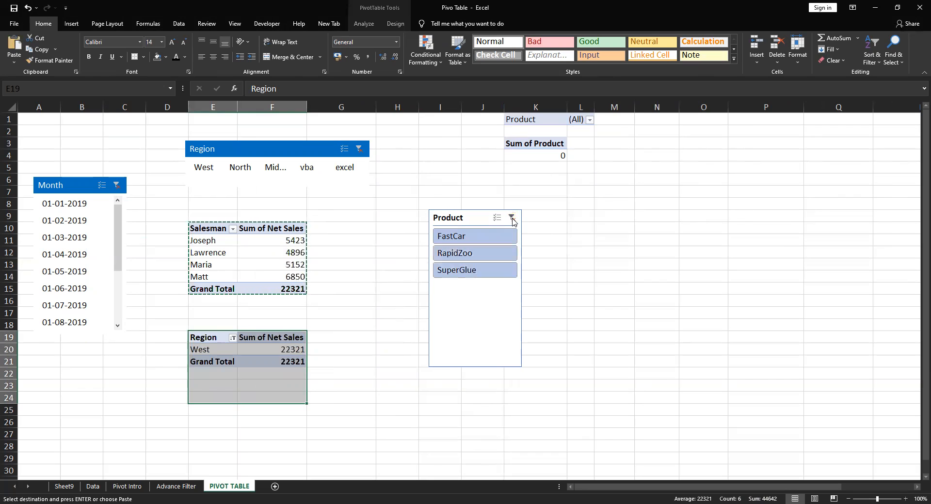
{"action": "left_click", "coordinate": [512, 221]}
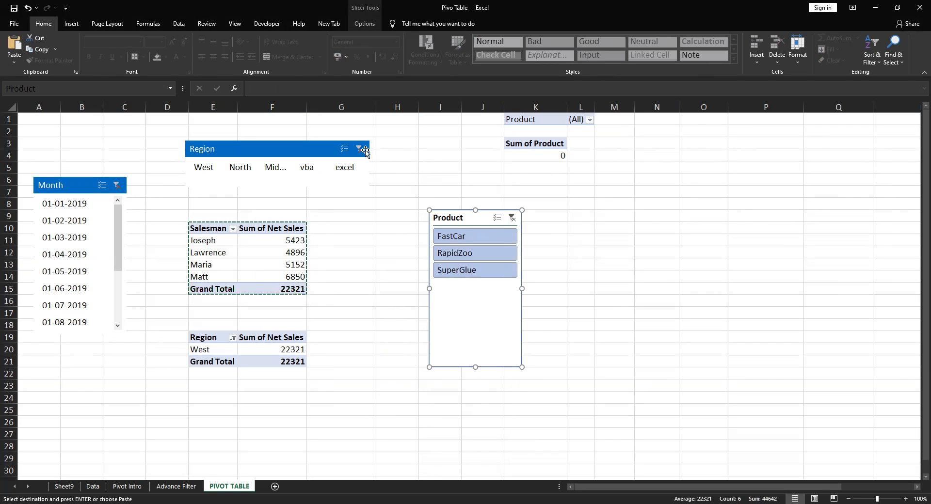
{"action": "left_click", "coordinate": [360, 149]}
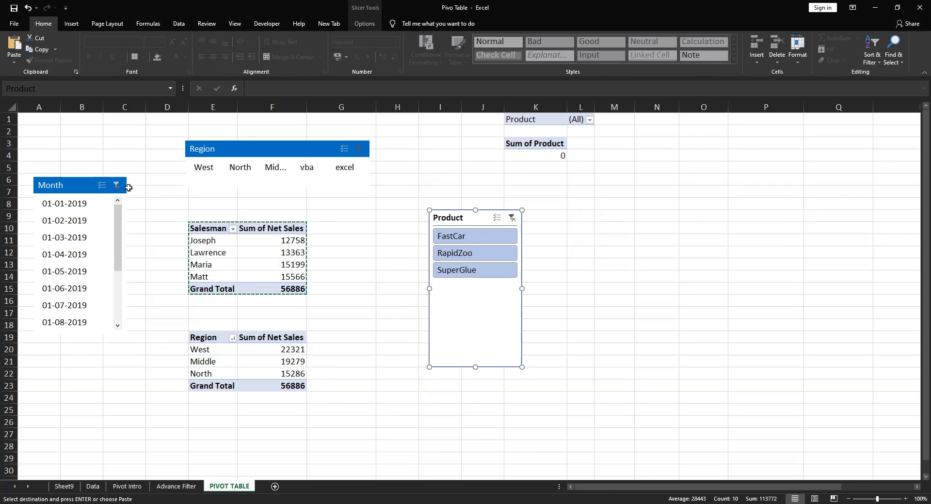
{"action": "left_click", "coordinate": [118, 186]}
{"action": "left_click", "coordinate": [649, 365]}
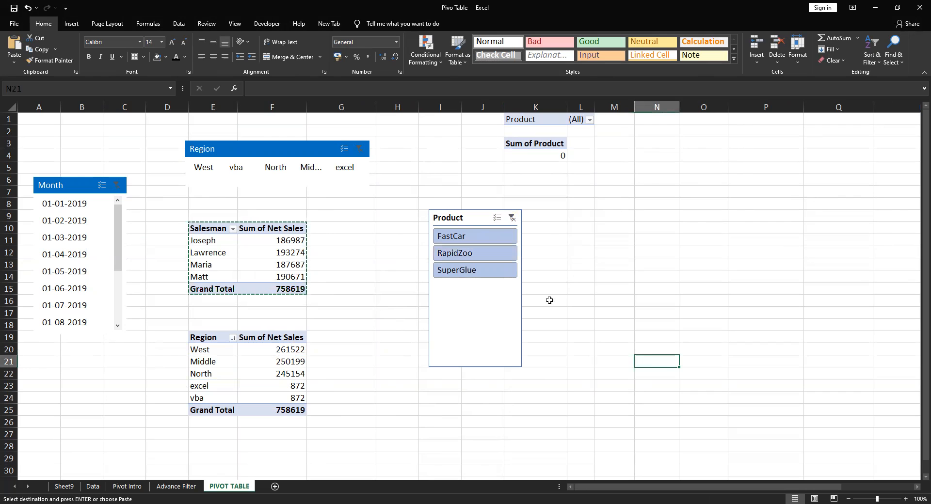
Try the Product slicer on both pivot tables by filtering to FastCar, and clear that filter again
{"action": "left_click", "coordinate": [460, 238]}
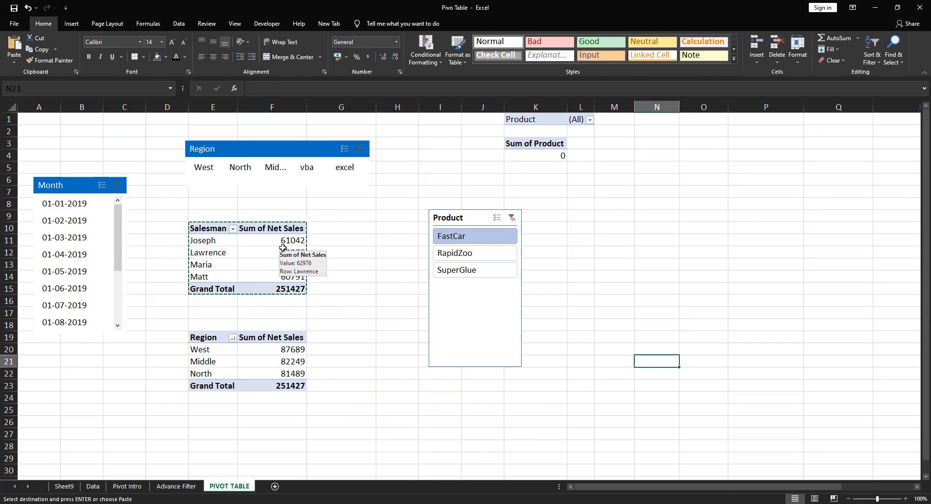
{"action": "key", "text": "Escape"}
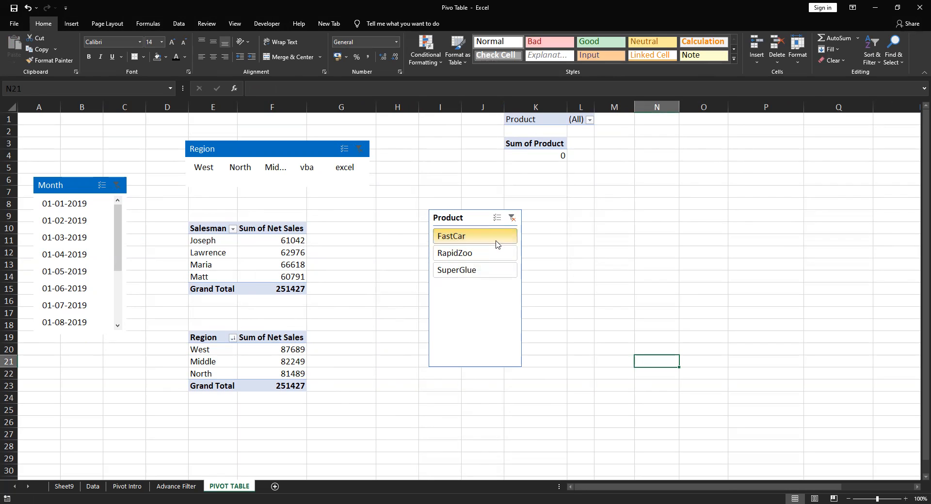
{"action": "left_click", "coordinate": [511, 219]}
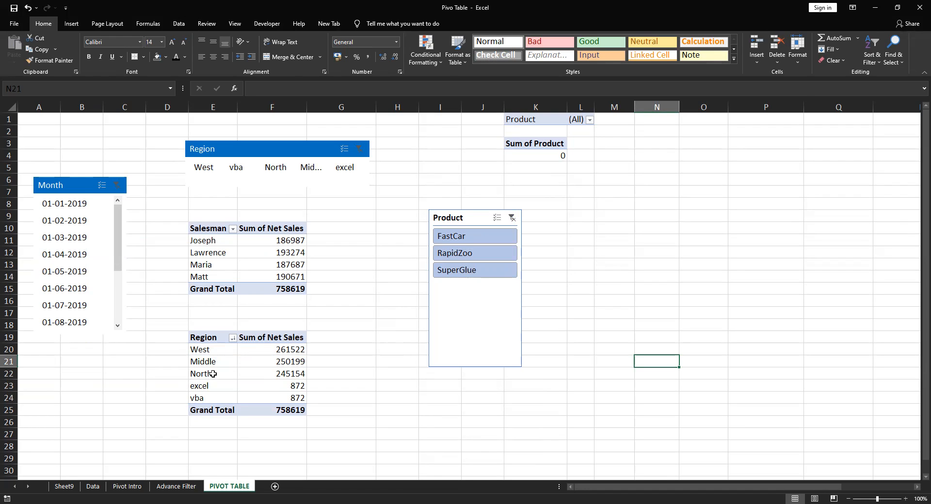
Examine the pivot tables listed in the Product slicer's report connections, and close the dialog without changes
{"action": "right_click", "coordinate": [452, 221]}
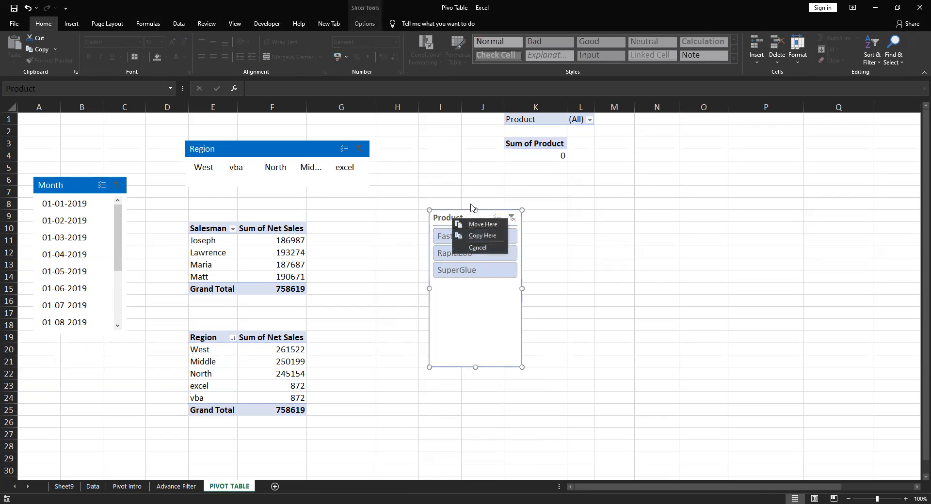
{"action": "left_click", "coordinate": [524, 183]}
{"action": "left_click", "coordinate": [456, 216]}
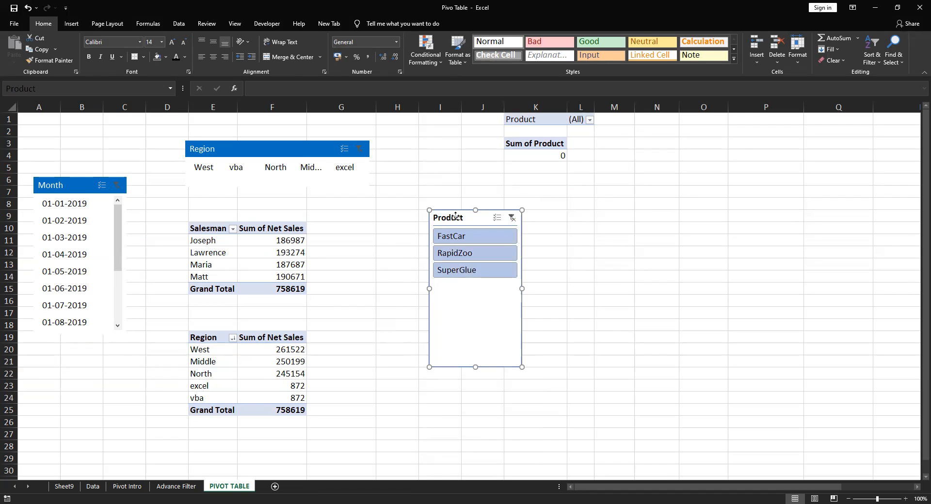
{"action": "right_click", "coordinate": [456, 216]}
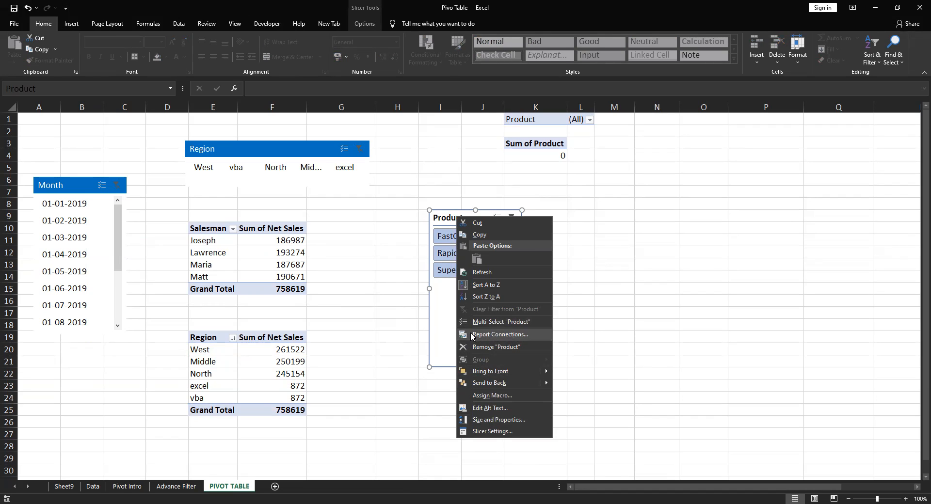
{"action": "left_click", "coordinate": [497, 332]}
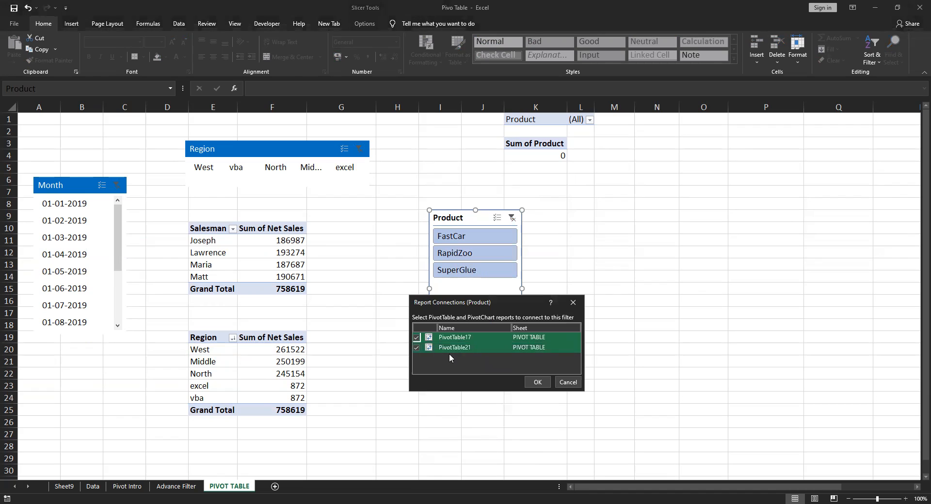
{"action": "left_click", "coordinate": [448, 351]}
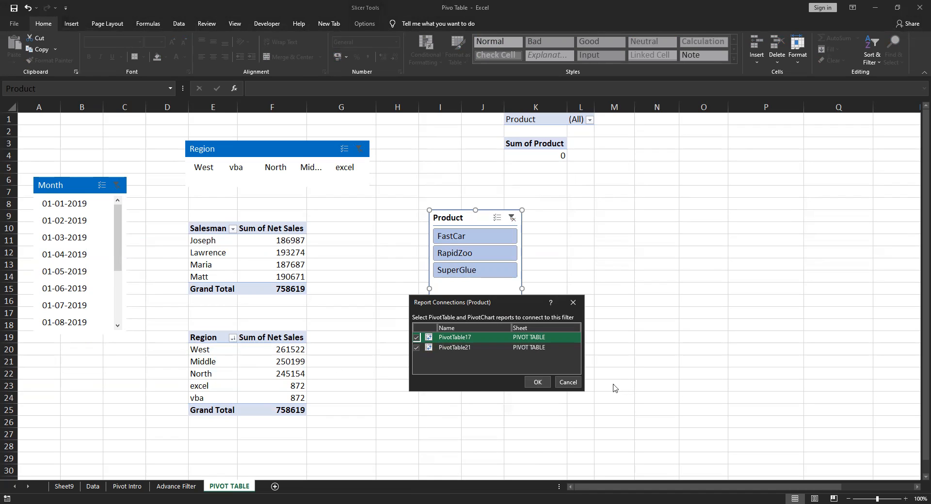
{"action": "left_click", "coordinate": [572, 384]}
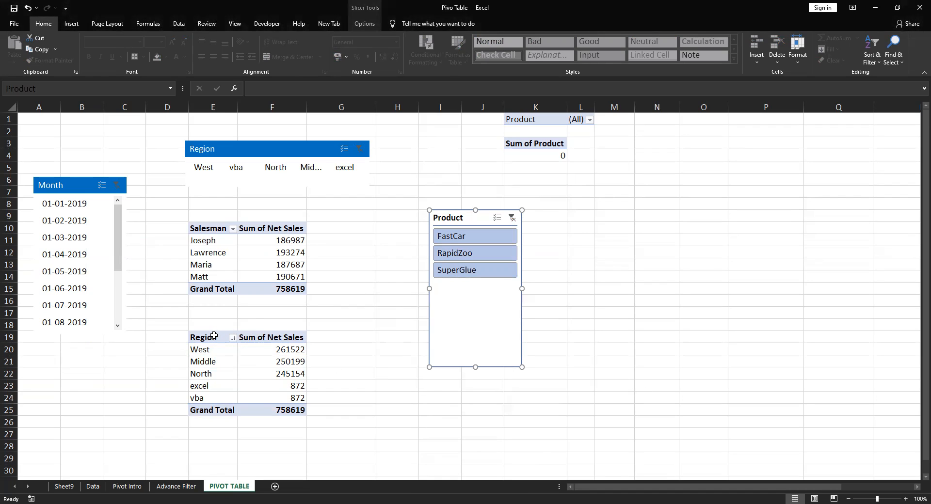
Rename the copied pivot table at E19 as Region
{"action": "left_click", "coordinate": [216, 337]}
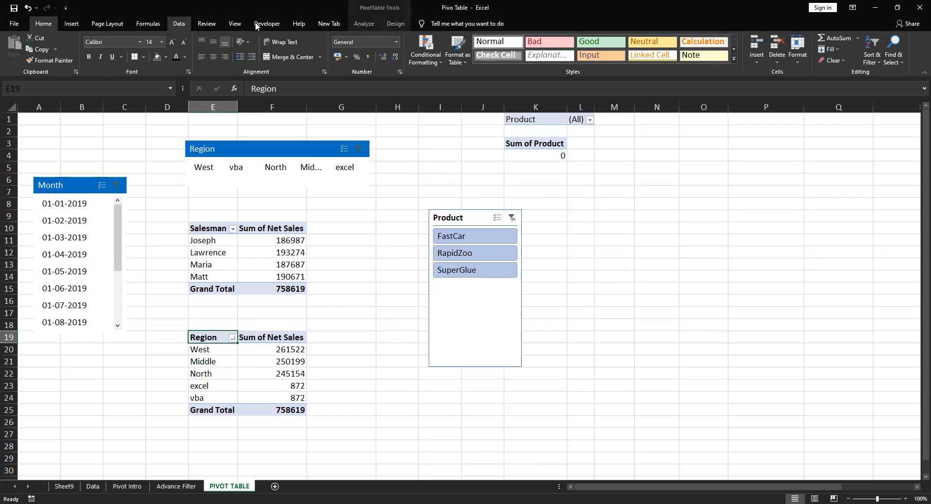
{"action": "left_click", "coordinate": [363, 23]}
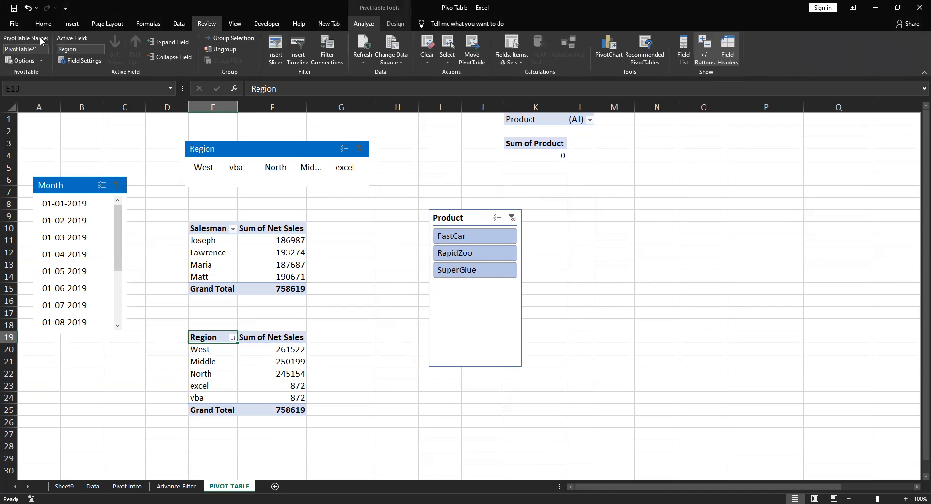
{"action": "left_click", "coordinate": [43, 49]}
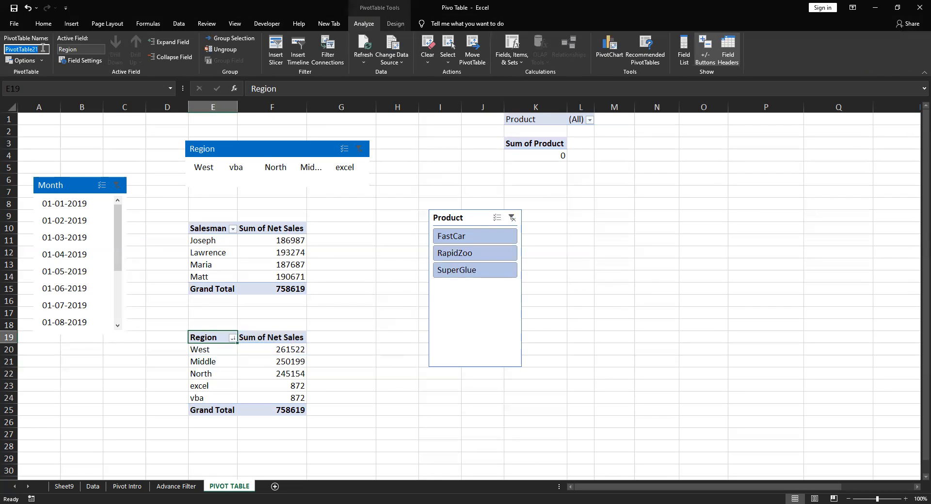
{"action": "type", "text": "Region"}
{"action": "key", "text": "Return"}
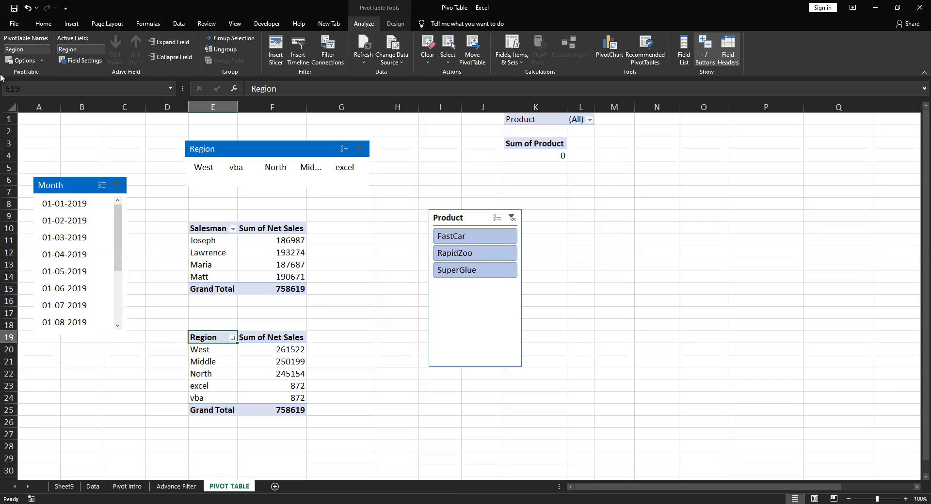
Rename the pivot table at E10 as Salesman
{"action": "left_click", "coordinate": [222, 228]}
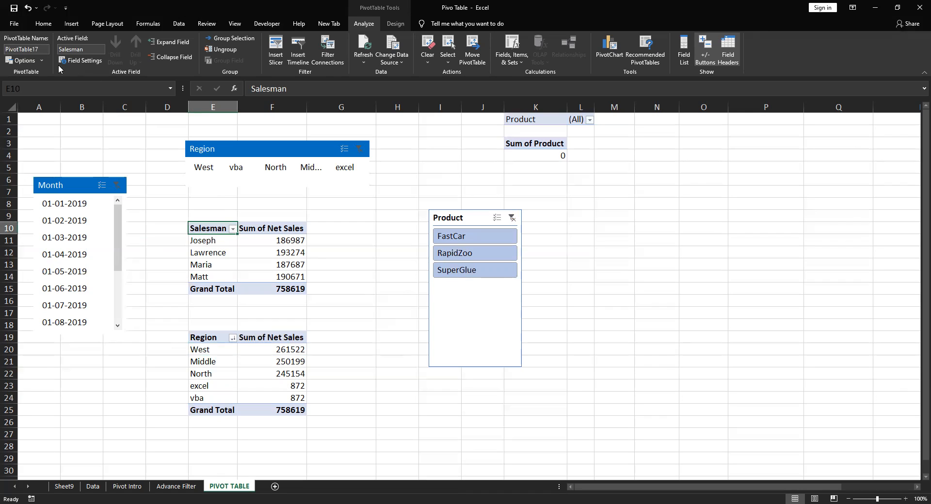
{"action": "left_click", "coordinate": [45, 49]}
{"action": "left_click_drag", "start_coordinate": [36, 49], "coordinate": [4, 49]}
{"action": "type", "text": "sman"}
{"action": "key", "text": "Return"}
Disconnect the Salesman pivot table from the Product slicer, and test the slicer by filtering to FastCar and clearing that filter
{"action": "right_click", "coordinate": [461, 216]}
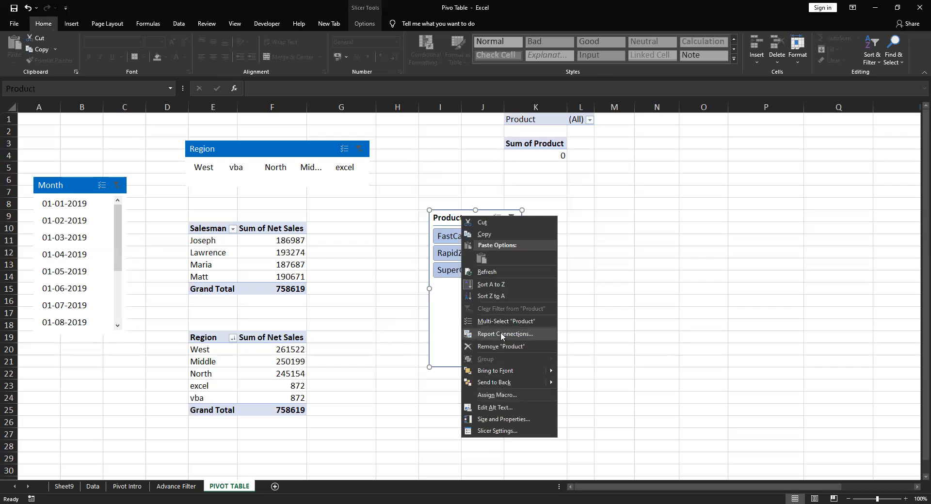
{"action": "left_click", "coordinate": [498, 333]}
{"action": "left_click", "coordinate": [459, 350]}
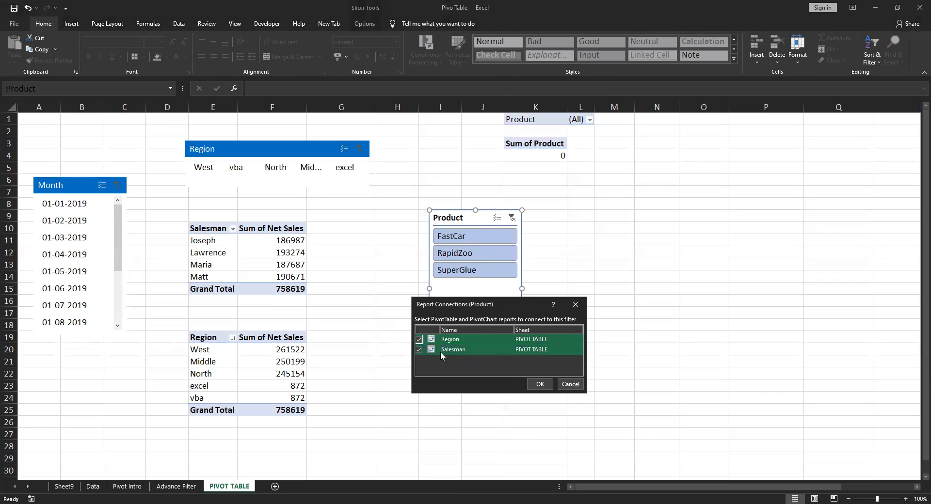
{"action": "left_click", "coordinate": [419, 350]}
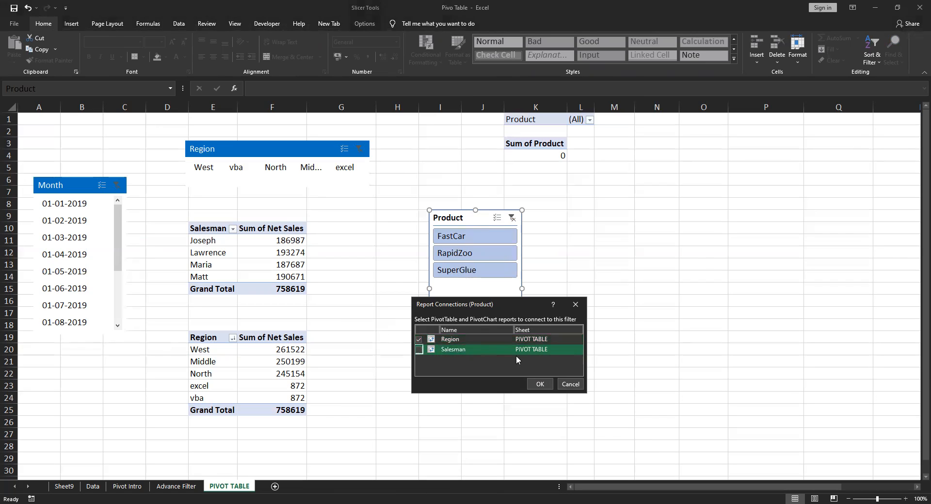
{"action": "left_click", "coordinate": [419, 350]}
{"action": "left_click", "coordinate": [539, 384]}
{"action": "left_click", "coordinate": [473, 237]}
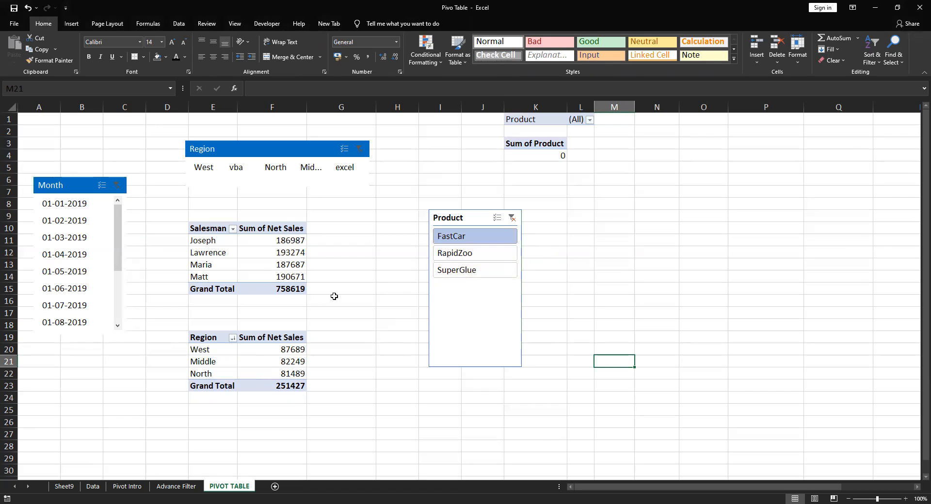
{"action": "left_click", "coordinate": [511, 218]}
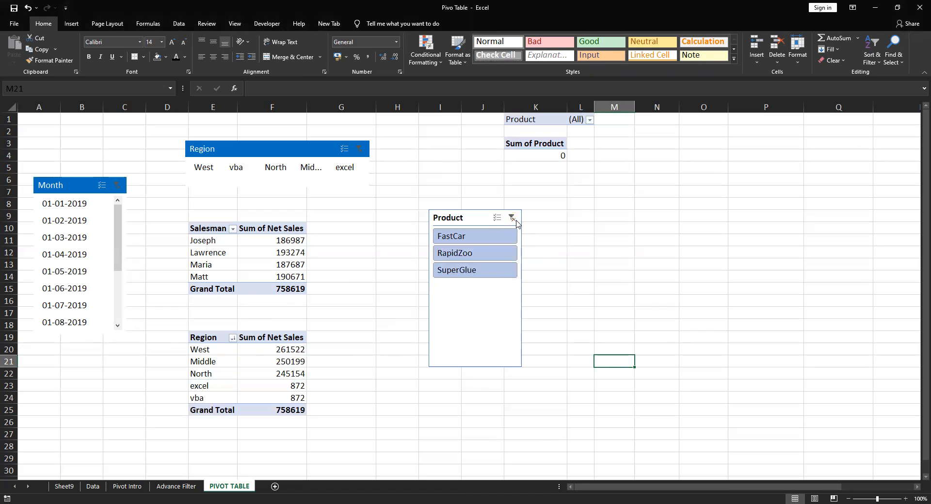
Change the Product slicer's report connections so that Salesman is connected and Region is not
{"action": "left_click", "coordinate": [457, 218]}
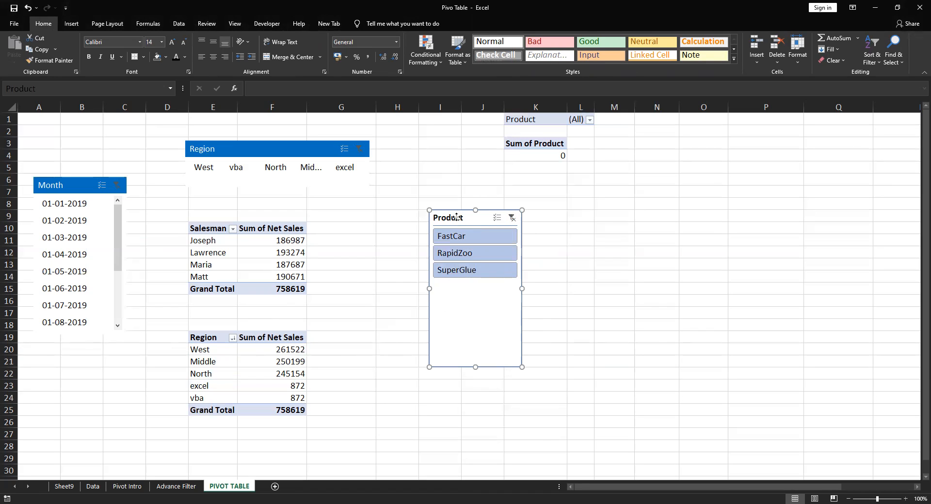
{"action": "right_click", "coordinate": [457, 218]}
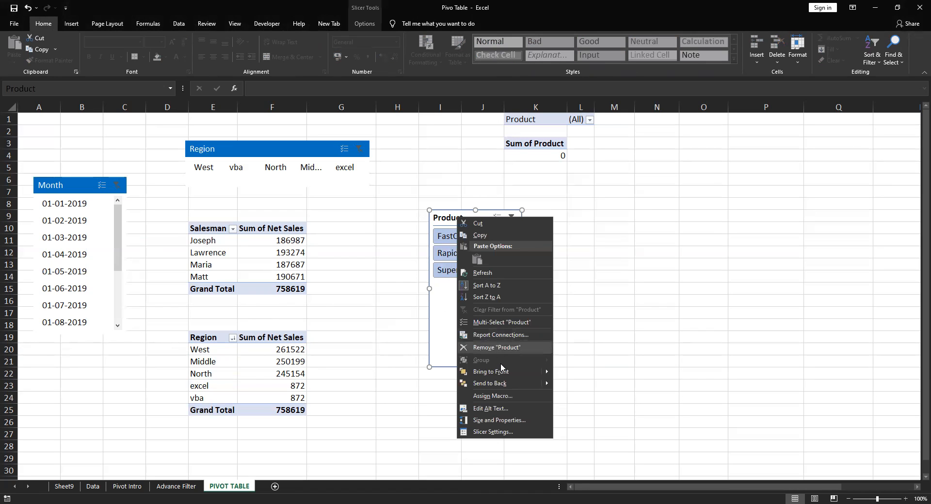
{"action": "left_click", "coordinate": [502, 336]}
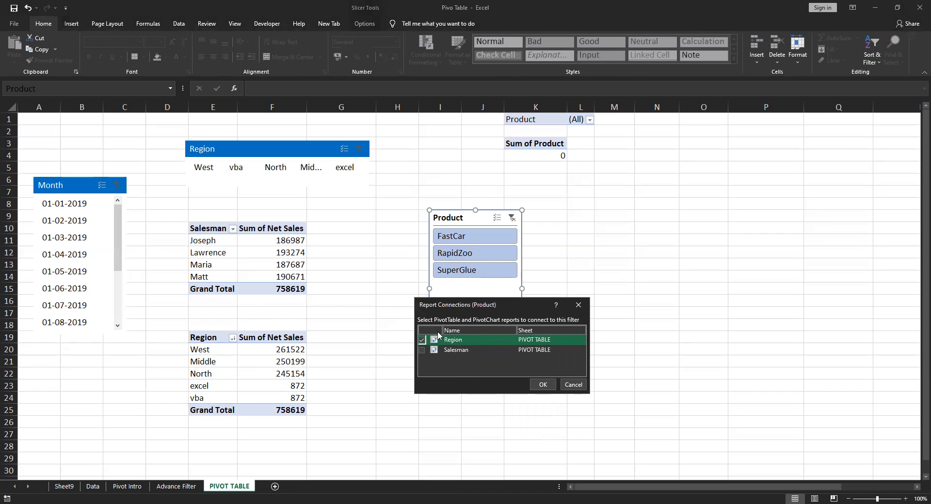
{"action": "left_click", "coordinate": [422, 340]}
{"action": "left_click", "coordinate": [421, 350]}
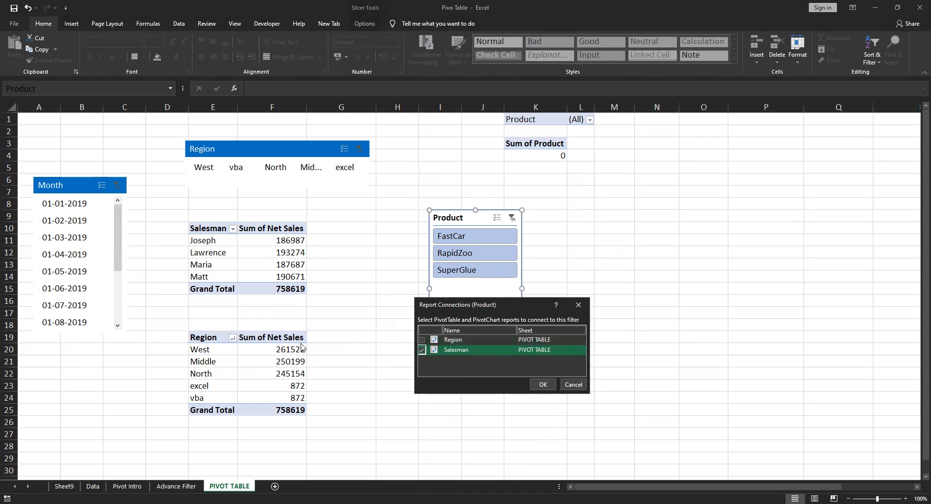
{"action": "left_click", "coordinate": [543, 385]}
Test the Product slicer by filtering to FastCar, RapidZoo and SuperGlue in turn, leaving SuperGlue selected
{"action": "left_click", "coordinate": [470, 237]}
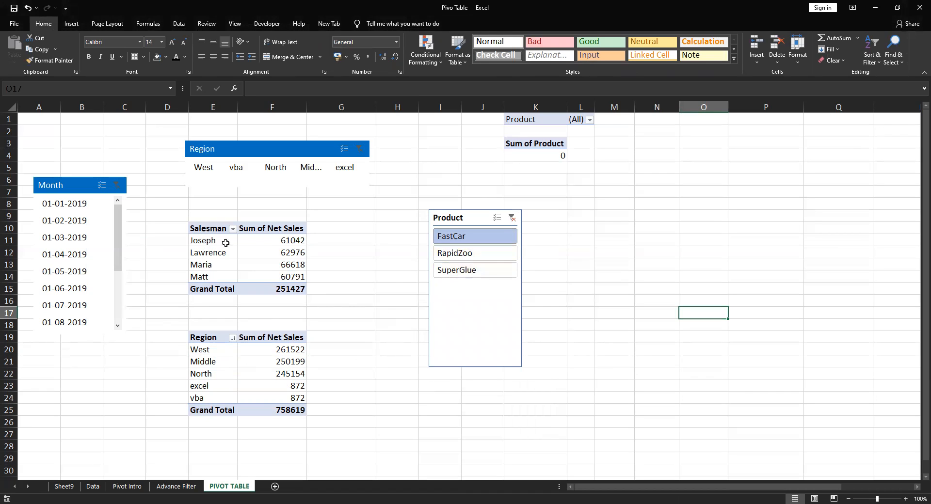
{"action": "left_click", "coordinate": [447, 257]}
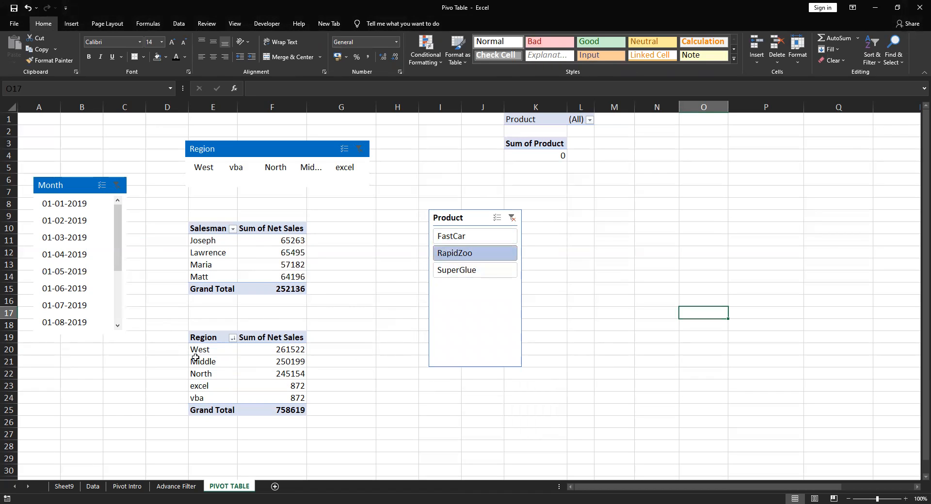
{"action": "left_click", "coordinate": [450, 270]}
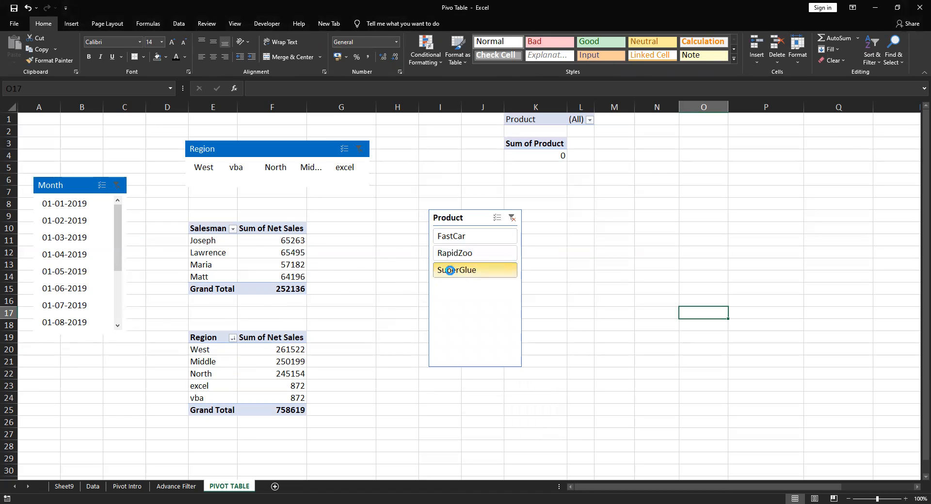
{"action": "left_click", "coordinate": [480, 256]}
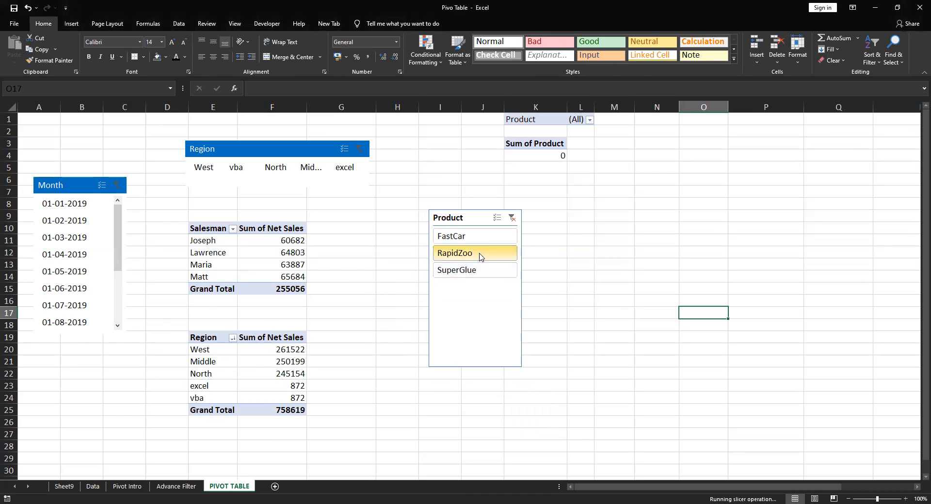
{"action": "left_click", "coordinate": [453, 236]}
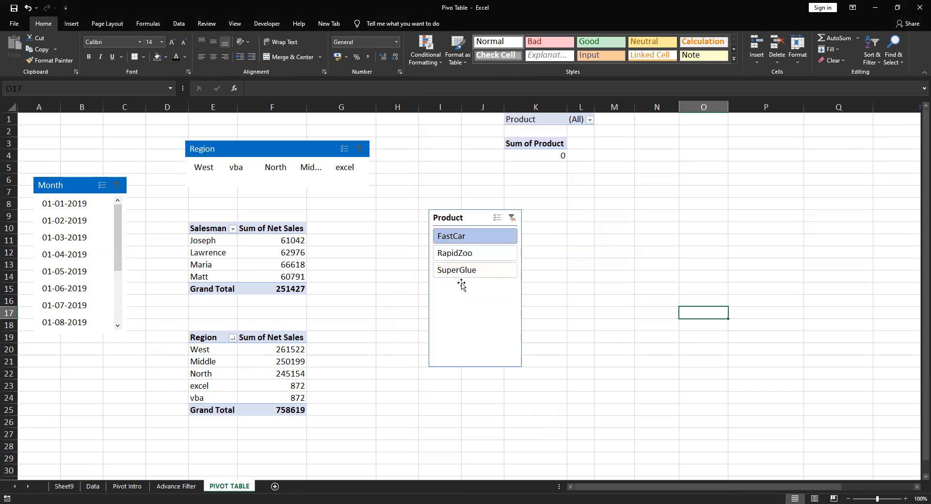
{"action": "left_click", "coordinate": [465, 253]}
{"action": "left_click", "coordinate": [465, 270]}
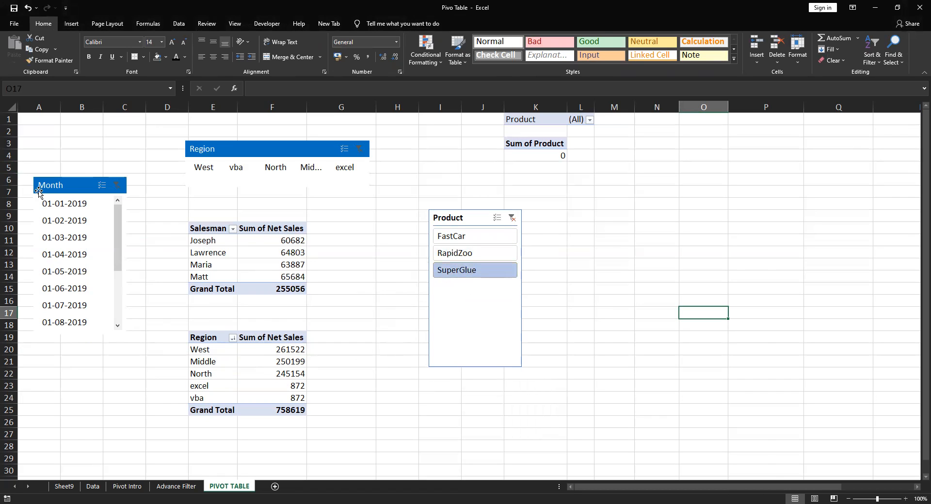
{"action": "left_click", "coordinate": [61, 185]}
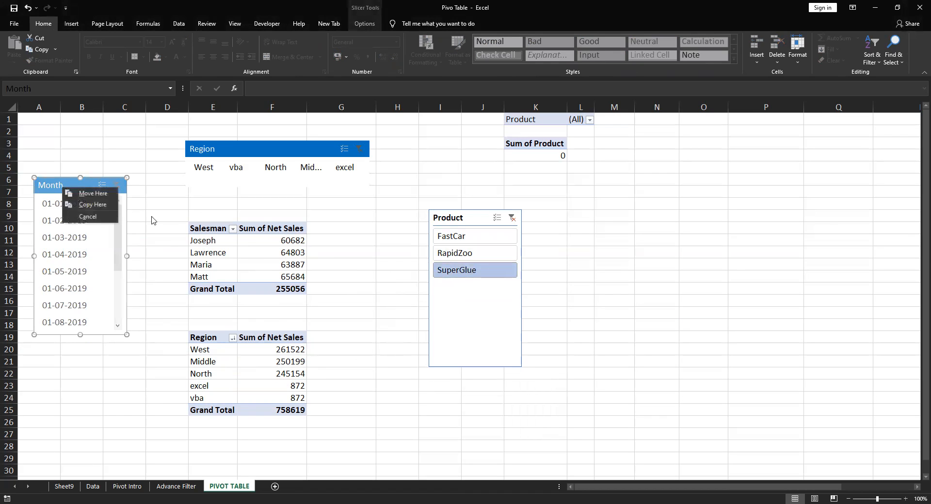
{"action": "left_click", "coordinate": [513, 342]}
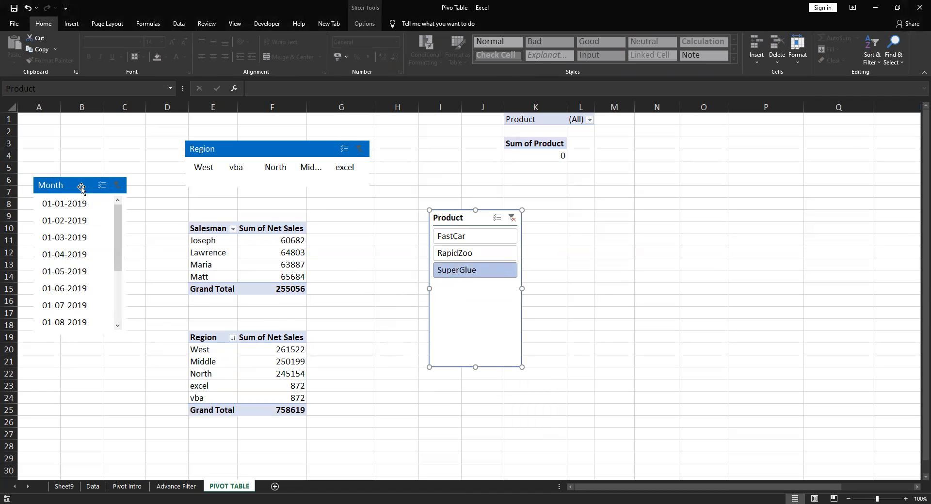
{"action": "left_click", "coordinate": [656, 336]}
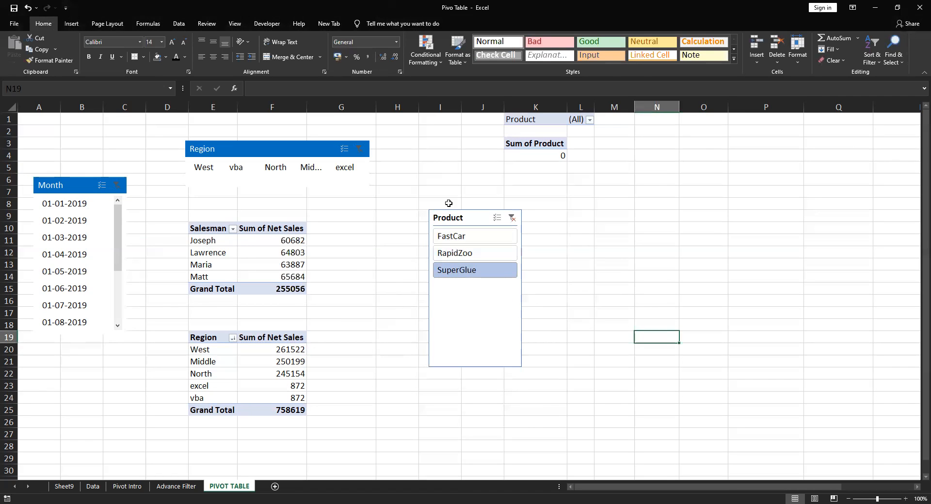
Review which pivot tables the Product slicer is connected to, and close the report connections without changes
{"action": "left_click", "coordinate": [452, 221]}
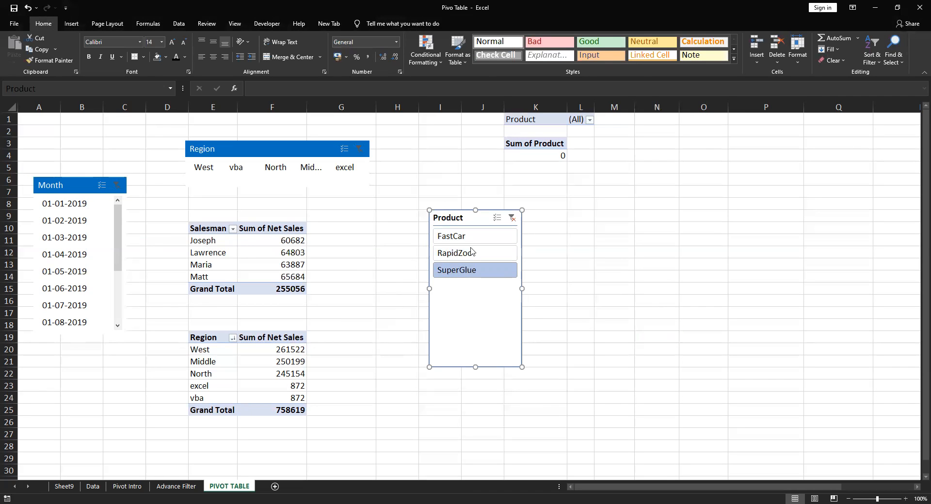
{"action": "right_click", "coordinate": [494, 323]}
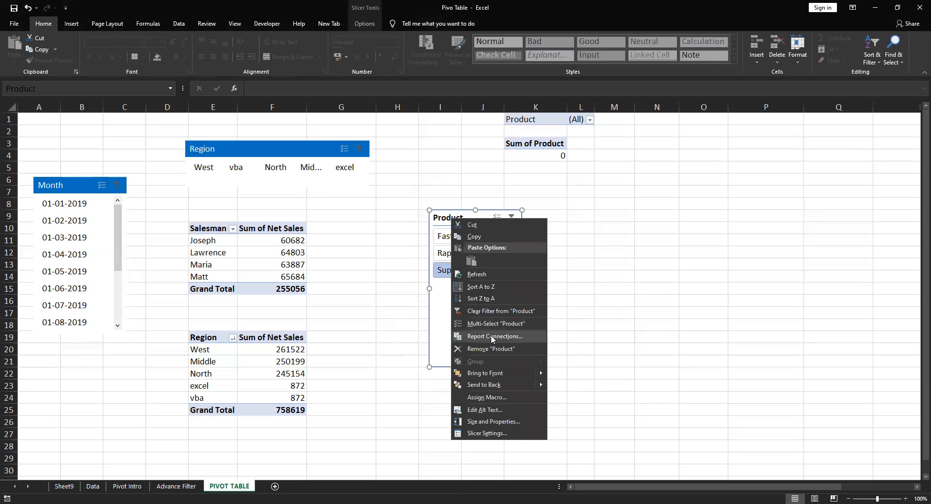
{"action": "left_click", "coordinate": [492, 336]}
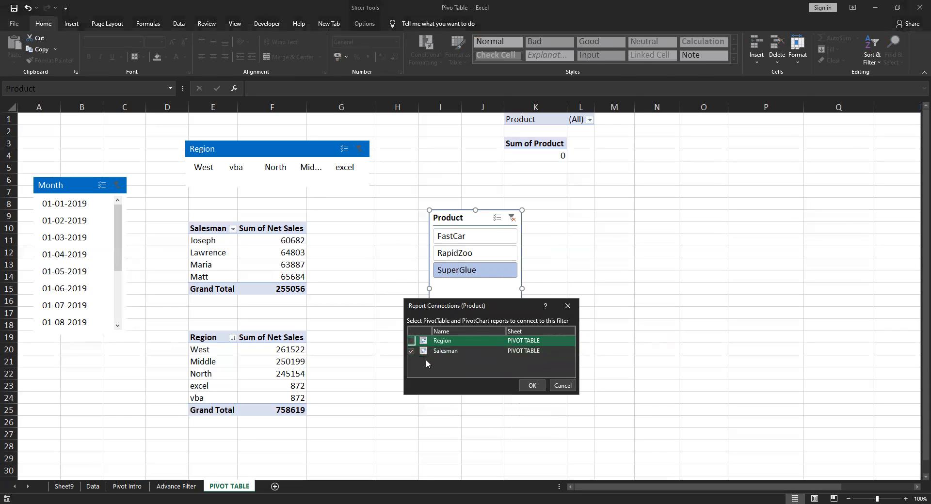
{"action": "left_click", "coordinate": [568, 388]}
{"action": "left_click", "coordinate": [435, 385]}
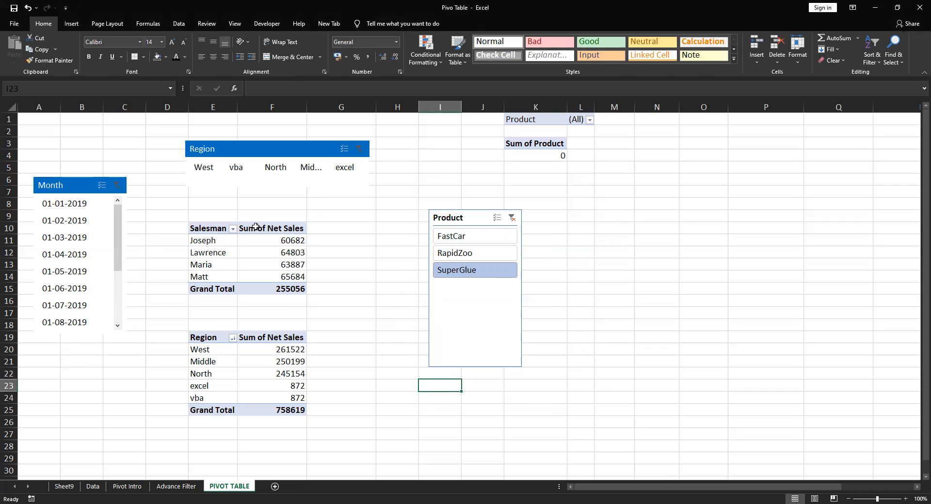
Review the Filters, Slicers, Formatting and Refresh & Autorefresh topics listed on the Pivot Intro sheet
{"action": "left_click", "coordinate": [93, 486]}
{"action": "left_click", "coordinate": [135, 486]}
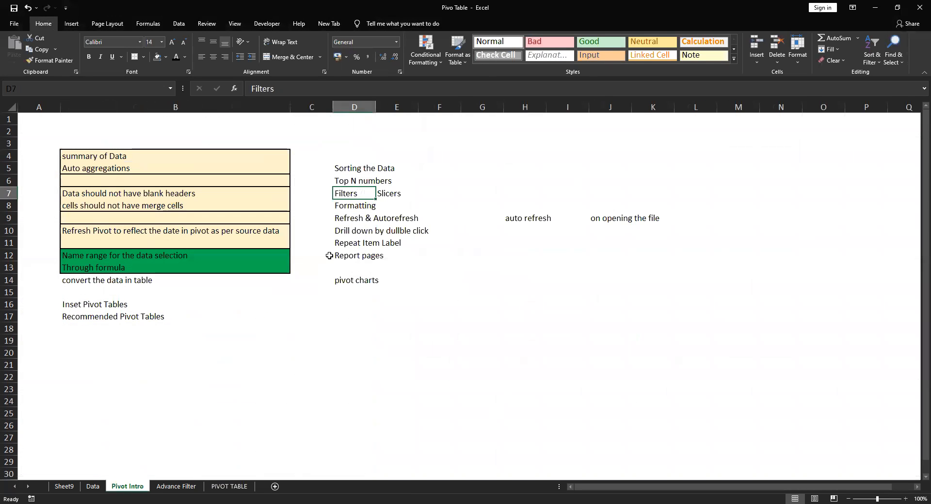
{"action": "left_click_drag", "start_coordinate": [345, 195], "coordinate": [407, 194]}
{"action": "left_click", "coordinate": [349, 194]}
{"action": "left_click", "coordinate": [393, 195]}
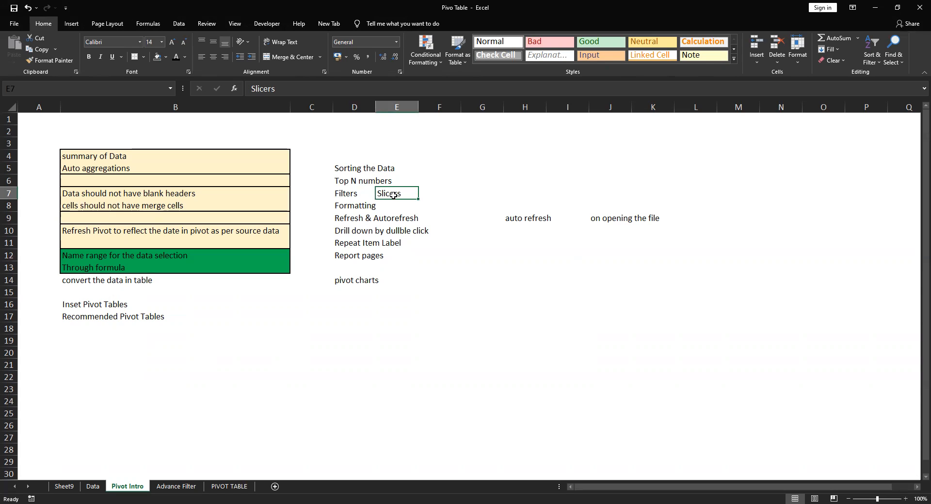
{"action": "left_click", "coordinate": [354, 203]}
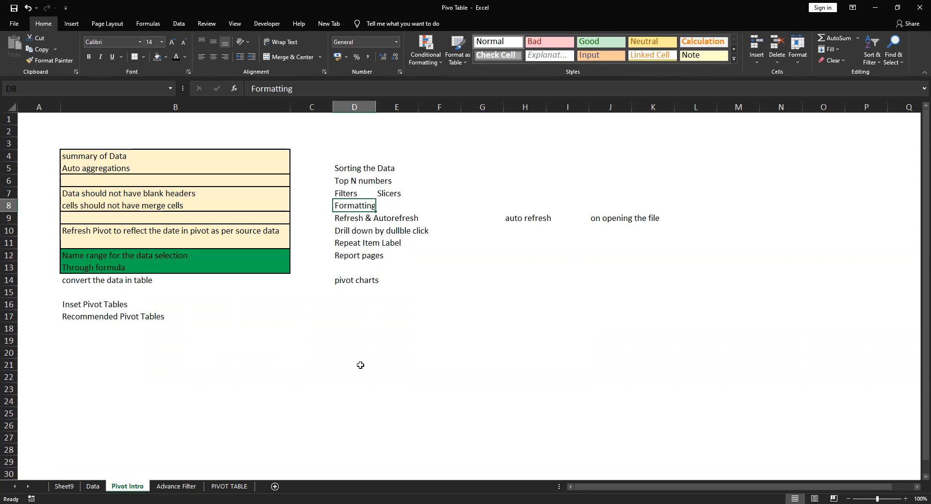
{"action": "left_click", "coordinate": [204, 487]}
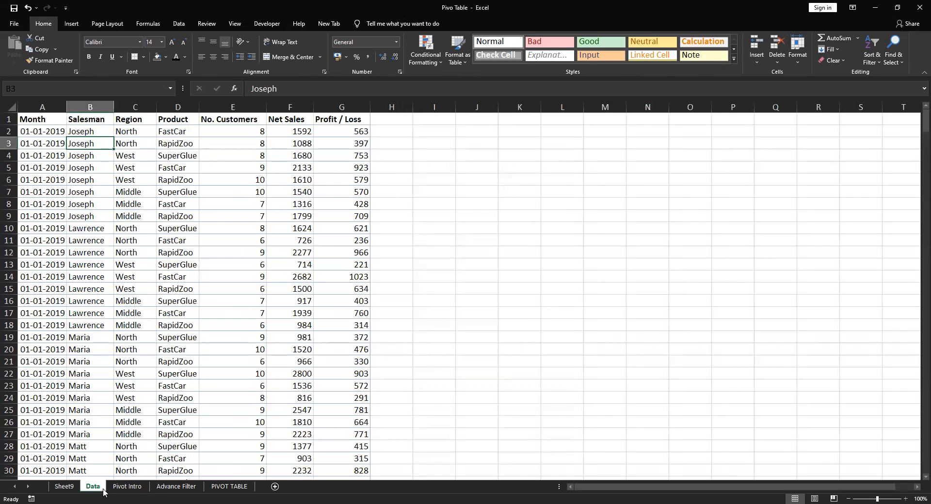
{"action": "left_click", "coordinate": [127, 486]}
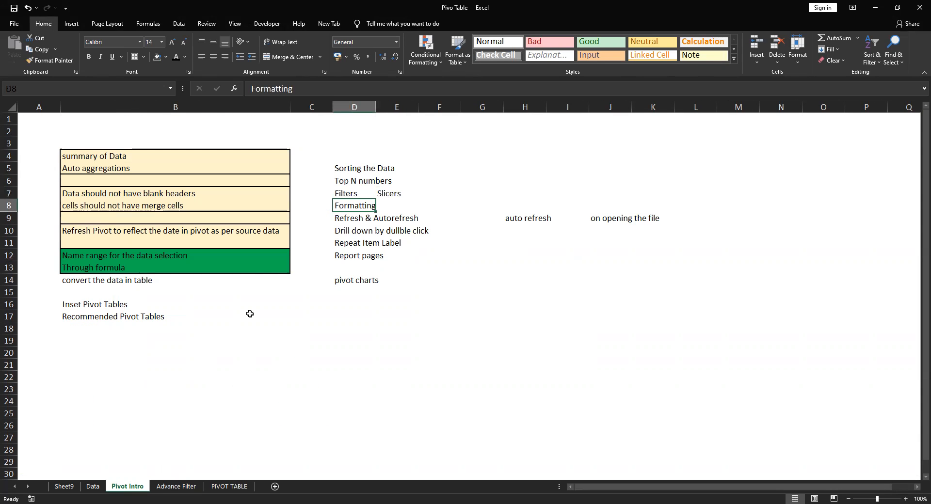
{"action": "left_click", "coordinate": [351, 220]}
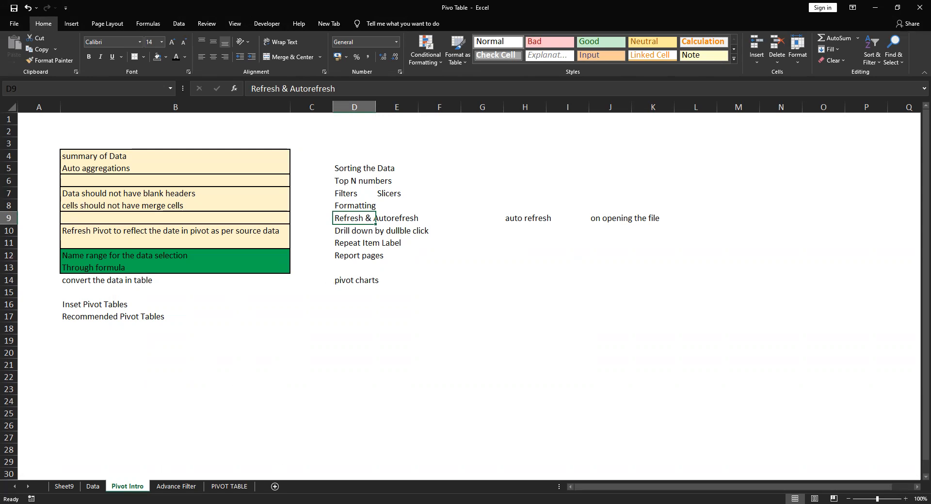
Set the Salesman pivot table on the PIVOT TABLE sheet to refresh its data when opening the file, accepting it for related pivots
{"action": "left_click", "coordinate": [233, 486]}
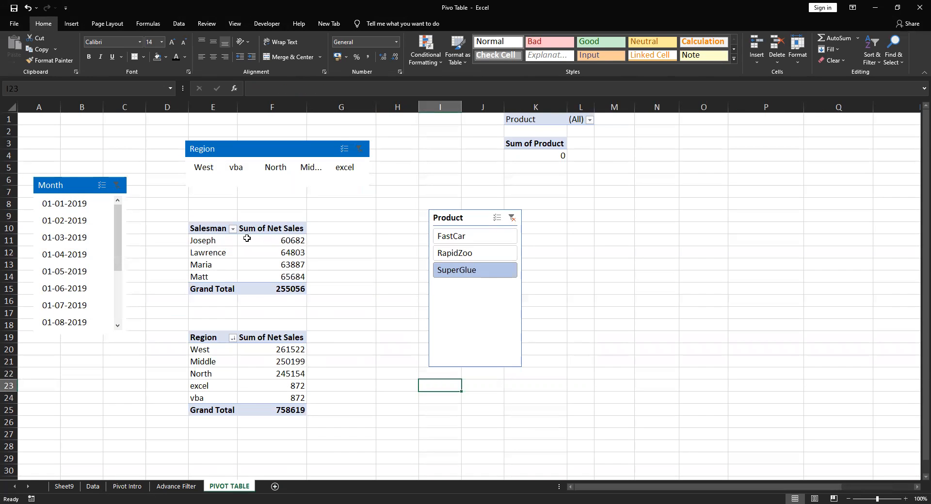
{"action": "left_click", "coordinate": [217, 253]}
{"action": "right_click", "coordinate": [216, 252]}
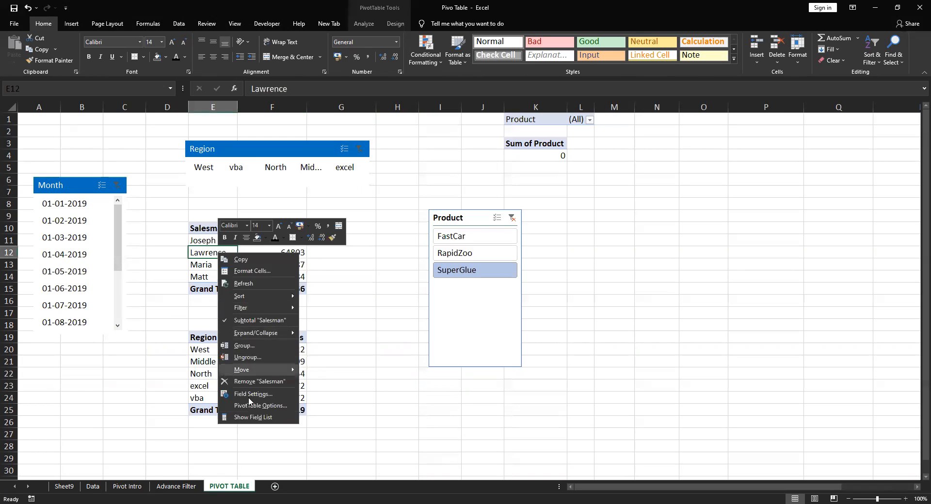
{"action": "key", "text": "Escape"}
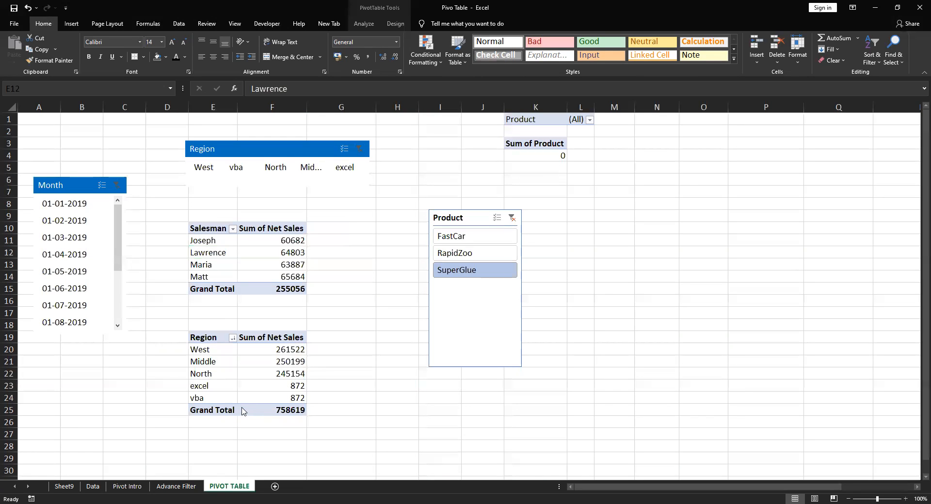
{"action": "left_click", "coordinate": [210, 255]}
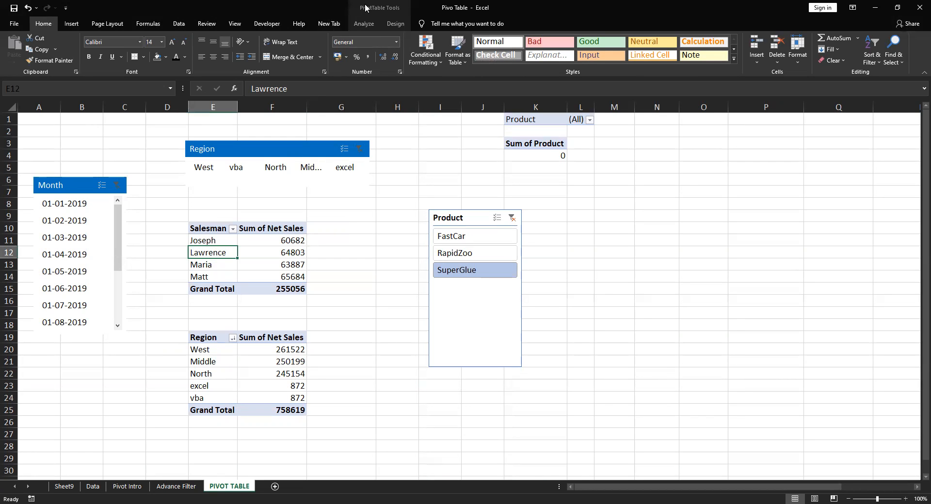
{"action": "left_click", "coordinate": [363, 23]}
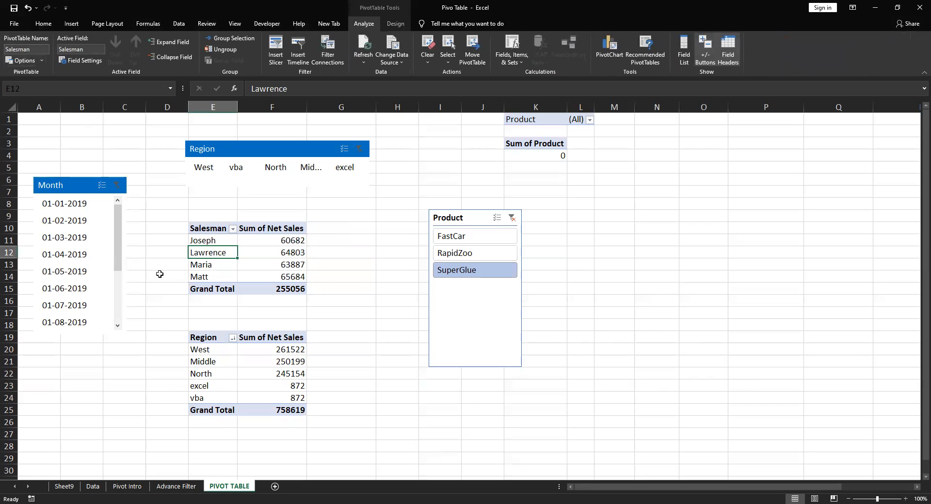
{"action": "right_click", "coordinate": [212, 253]}
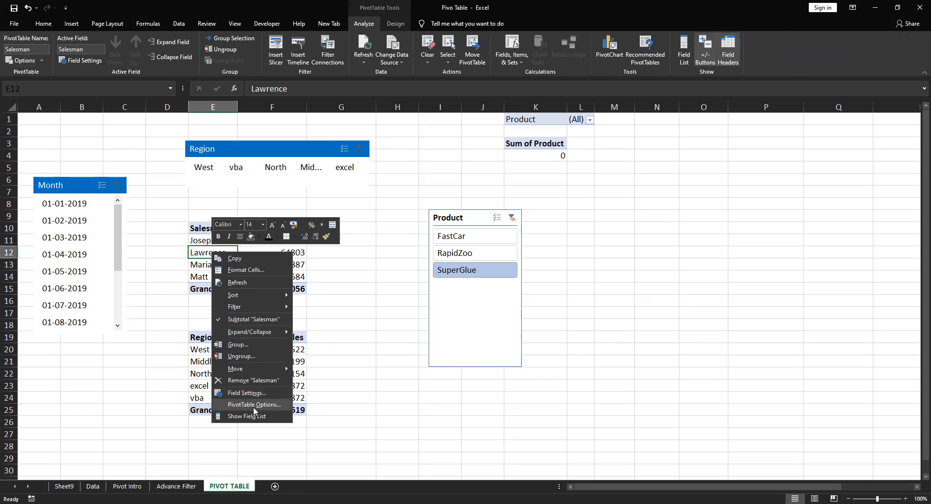
{"action": "left_click", "coordinate": [253, 406]}
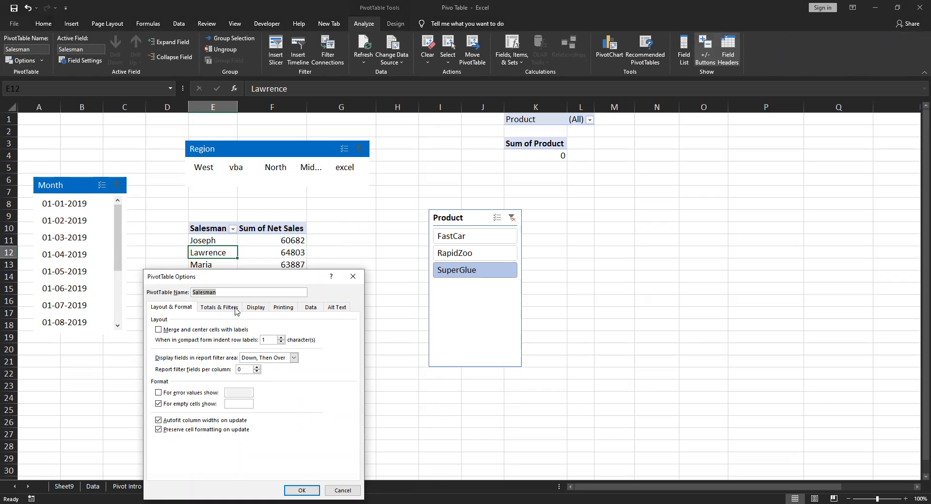
{"action": "left_click", "coordinate": [310, 308]}
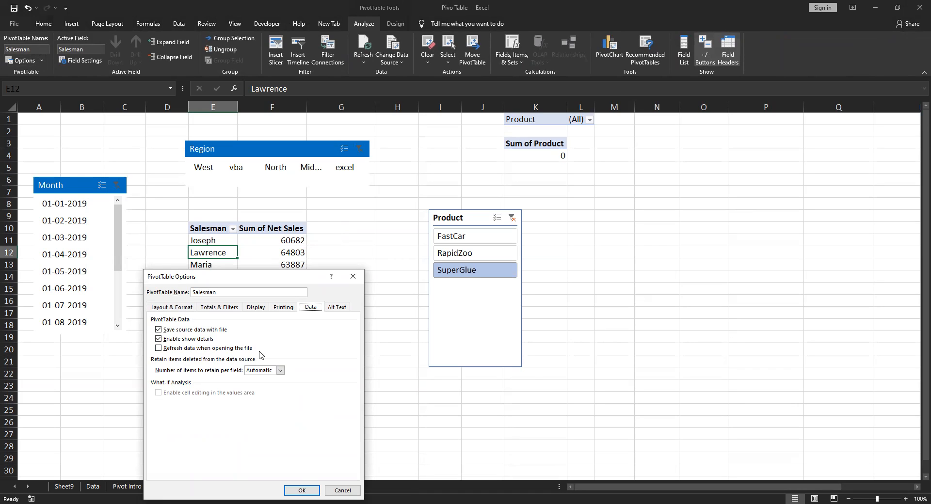
{"action": "left_click", "coordinate": [159, 348]}
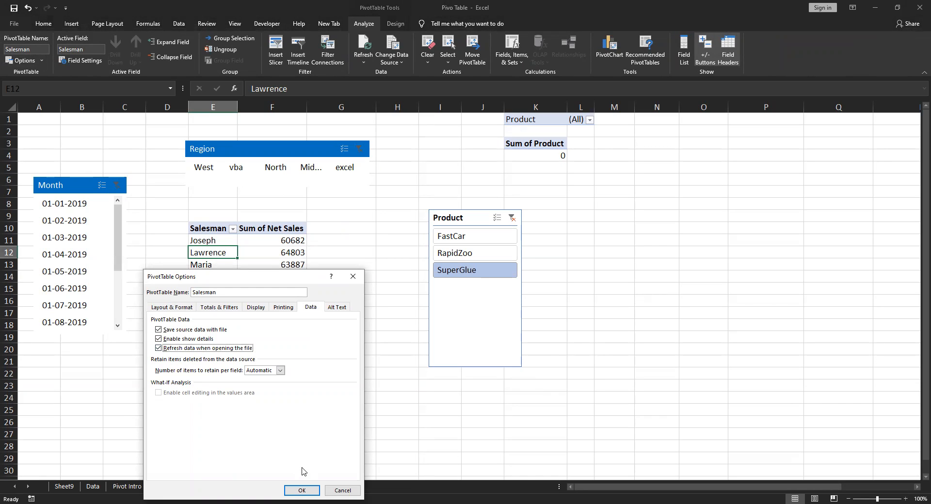
{"action": "left_click", "coordinate": [303, 491]}
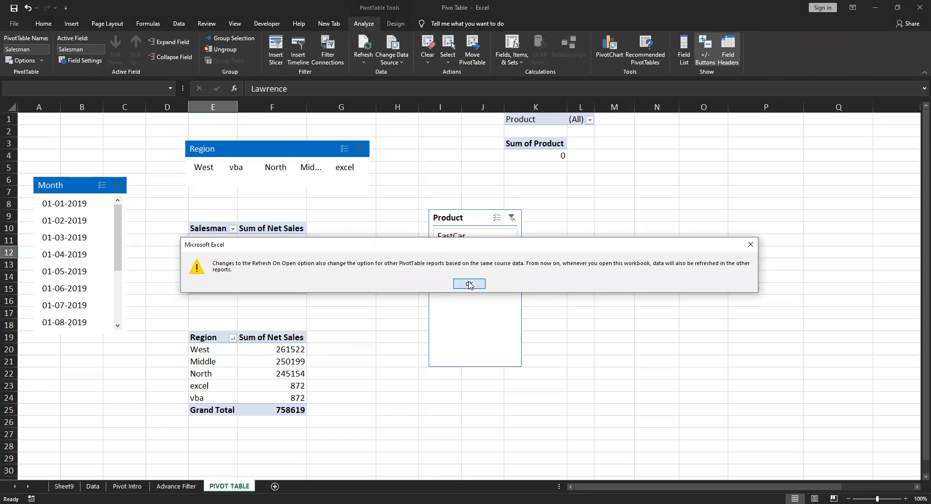
{"action": "key", "text": "Return"}
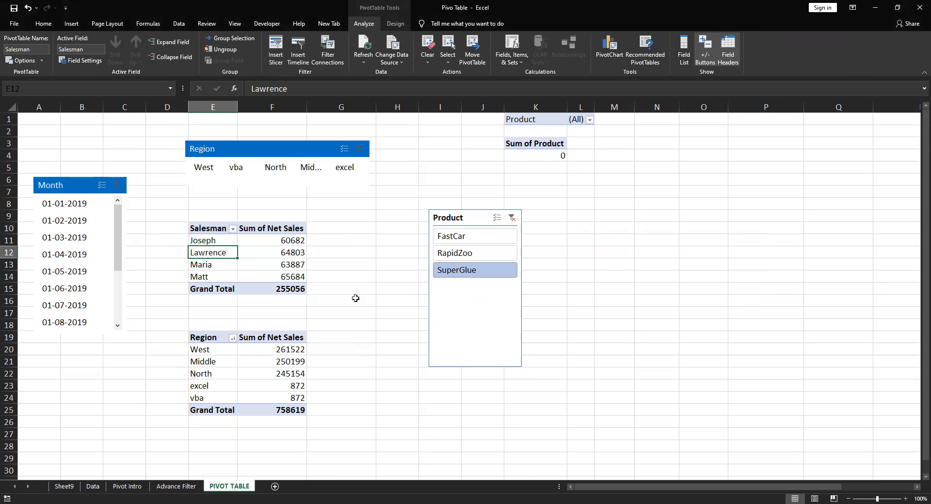
Check the refresh-on-open setting in the Salesman pivot table's data options, and close the options without changes
{"action": "right_click", "coordinate": [228, 252]}
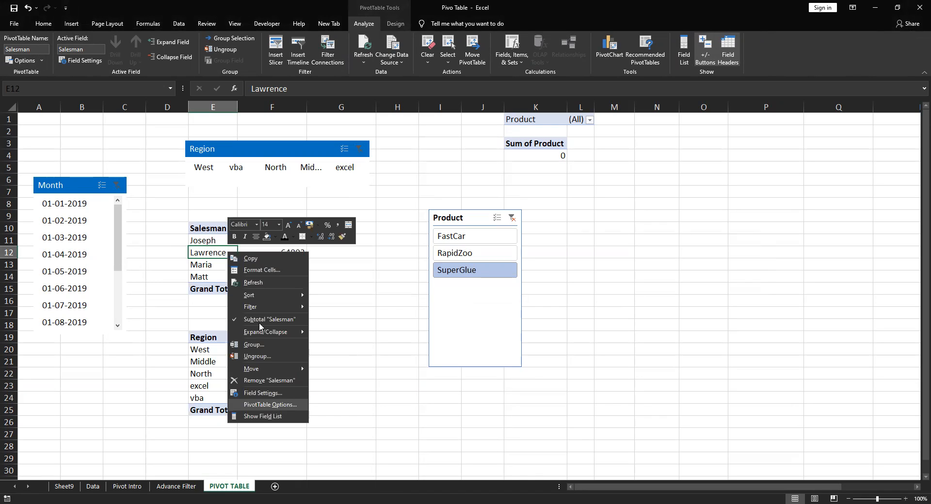
{"action": "key", "text": "Return"}
{"action": "left_click", "coordinate": [330, 306]}
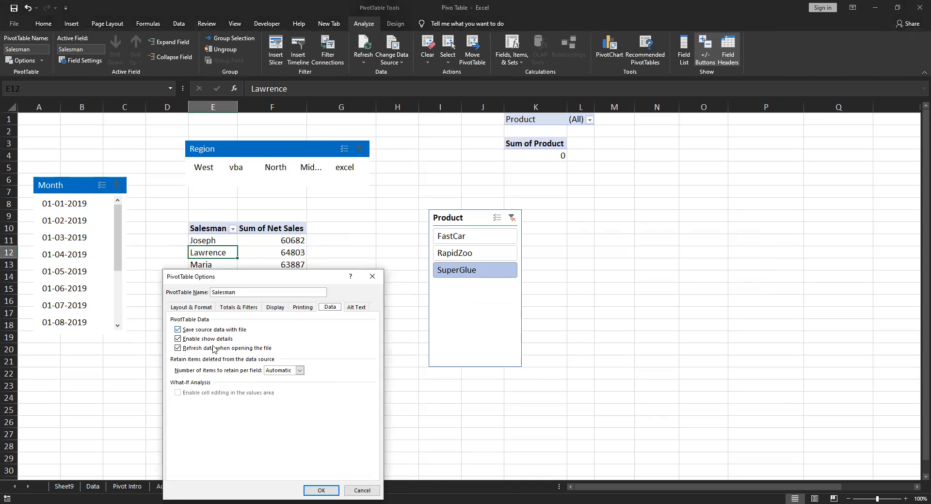
{"action": "left_click", "coordinate": [321, 490]}
{"action": "left_click", "coordinate": [381, 373]}
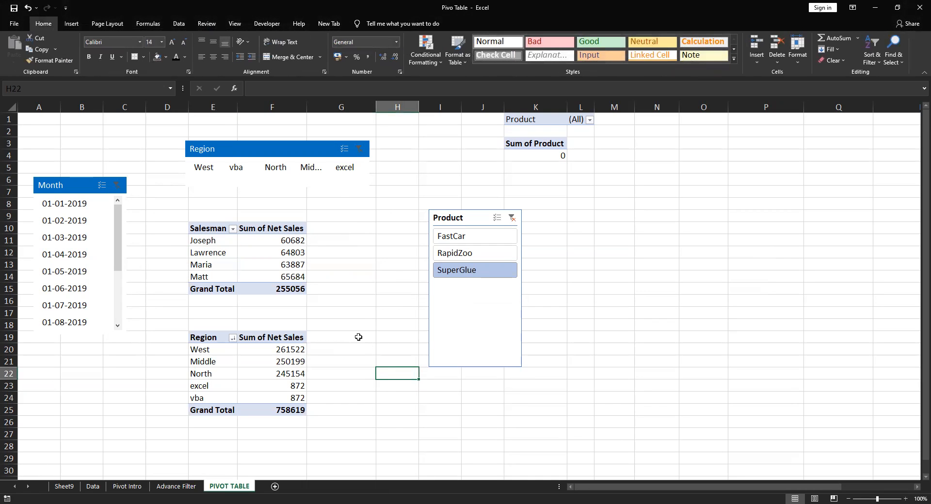
Examine the last rows of source data on the Data sheet and compare them with the pivot tables on the other sheets
{"action": "left_click", "coordinate": [93, 487]}
{"action": "left_click", "coordinate": [94, 359]}
{"action": "key", "text": "Left"}
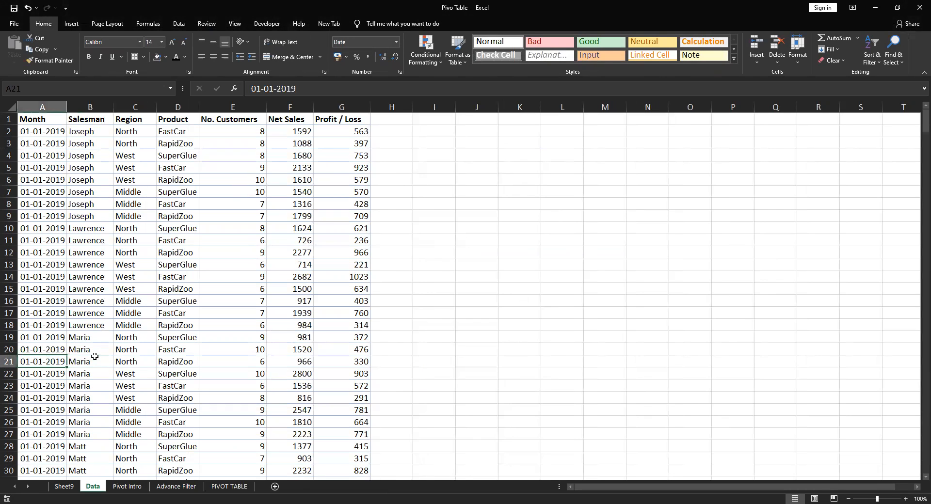
{"action": "key", "text": "ctrl+Down"}
{"action": "key", "text": "Down"}
{"action": "key", "text": "Down"}
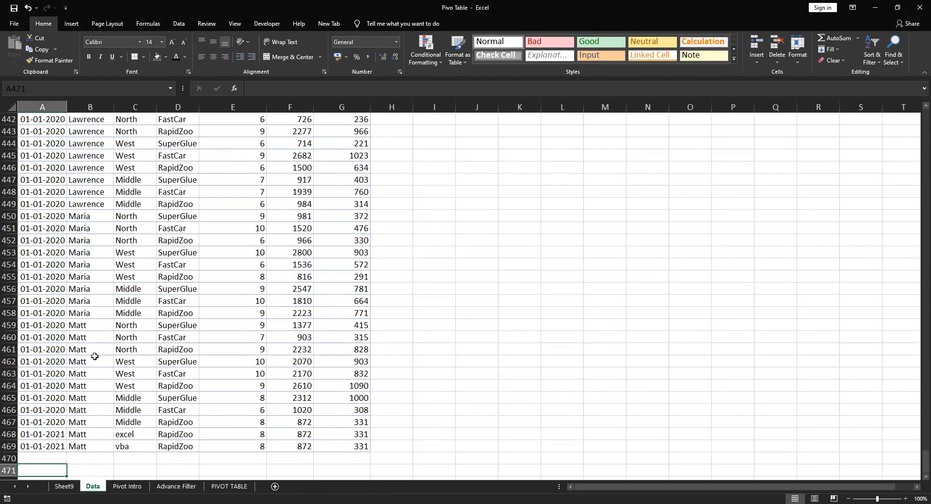
{"action": "key", "text": "ctrl+Page_Down"}
{"action": "key", "text": "ctrl+Page_Down"}
{"action": "key", "text": "ctrl+Page_Down"}
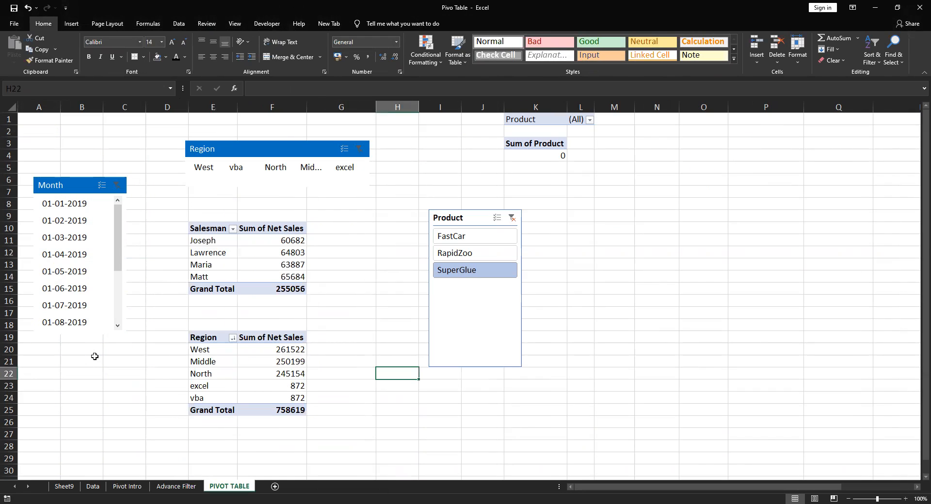
{"action": "key", "text": "ctrl+Page_Up"}
{"action": "key", "text": "ctrl+Page_Up"}
{"action": "key", "text": "ctrl+Page_Up"}
{"action": "key", "text": "ctrl+Page_Up"}
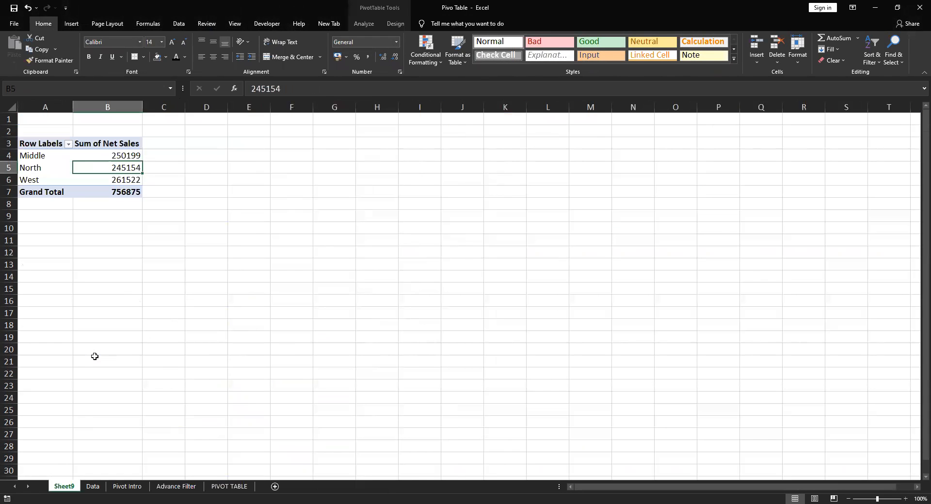
Copy the last three records on the Data sheet, A467:G469, and paste them directly below, starting at A470
{"action": "key", "text": "ctrl+Page_Down"}
{"action": "key", "text": "Up"}
{"action": "key", "text": "Up"}
{"action": "key", "text": "Up"}
{"action": "key", "text": "Up"}
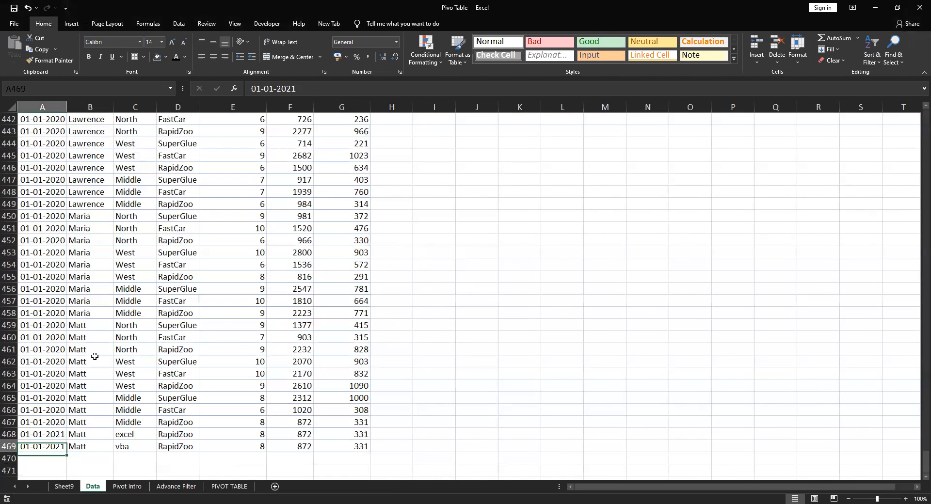
{"action": "key", "text": "shift+Down"}
{"action": "key", "text": "shift+Down"}
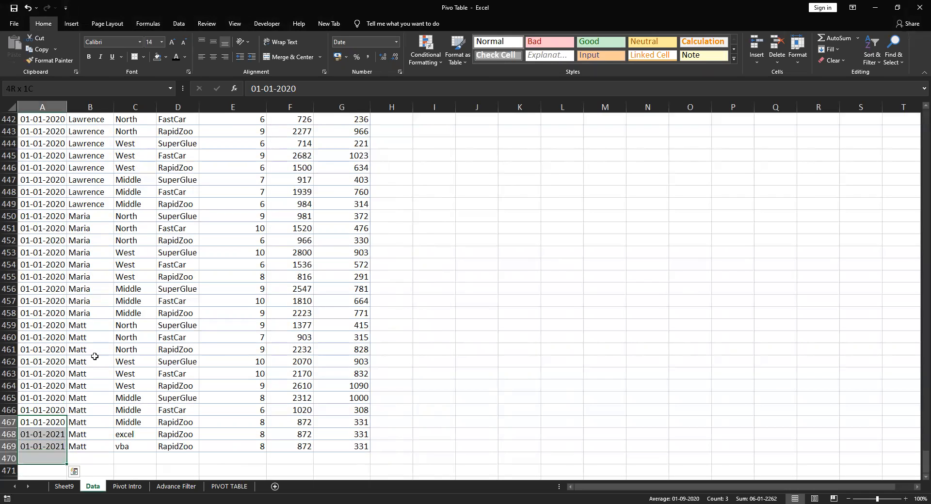
{"action": "key", "text": "shift+Right"}
{"action": "key", "text": "shift+Right"}
{"action": "key", "text": "shift+Right"}
{"action": "key", "text": "shift+Right"}
{"action": "key", "text": "shift+Right"}
{"action": "key", "text": "shift+Right"}
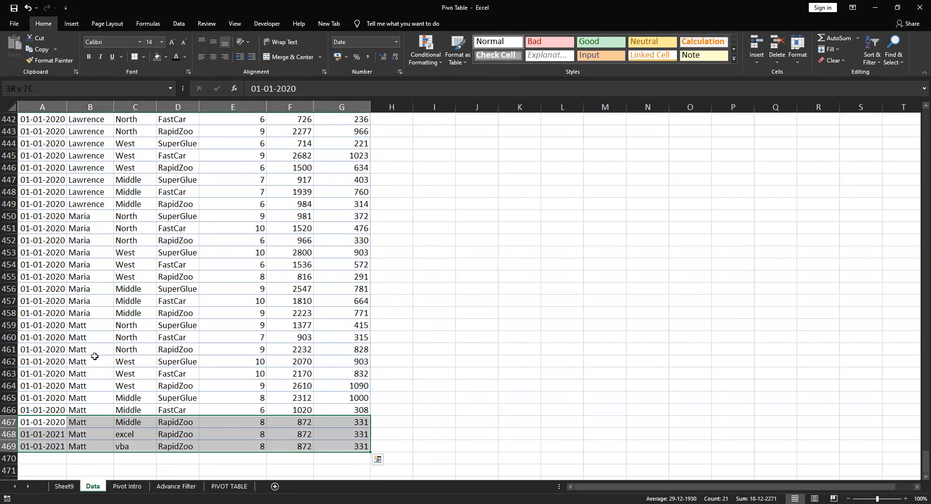
{"action": "key", "text": "ctrl+c"}
{"action": "key", "text": "Down"}
{"action": "key", "text": "Down"}
{"action": "key", "text": "Down"}
{"action": "key", "text": "Return"}
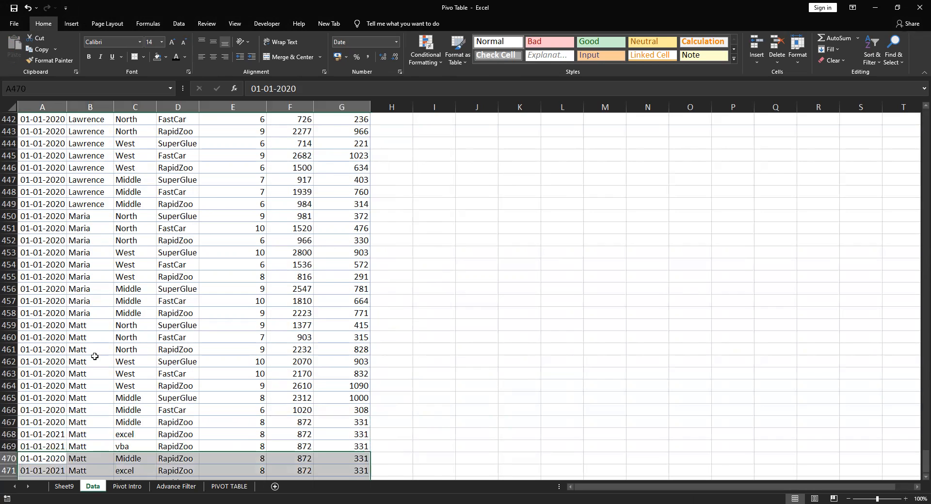
Replace the Product values in D468:D472 of the Data sheet with a, b, c, d and e
{"action": "key", "text": "Right"}
{"action": "key", "text": "Right"}
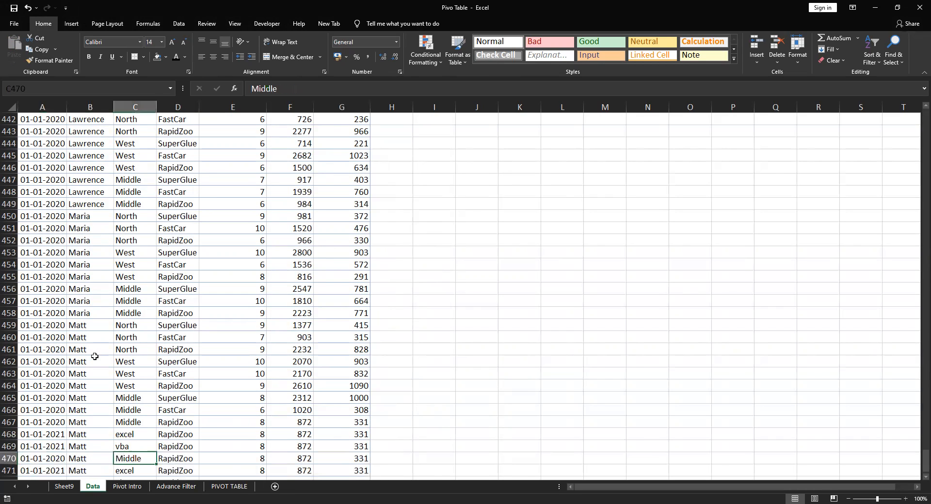
{"action": "key", "text": "Right"}
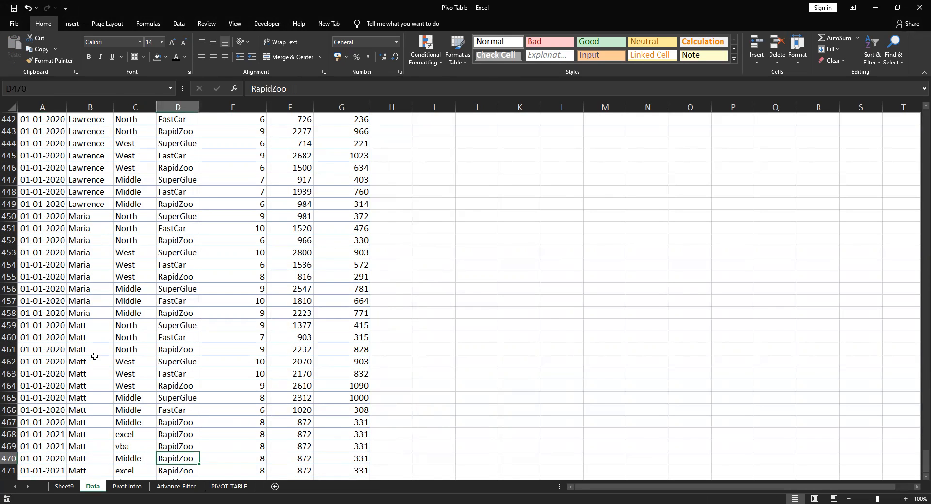
{"action": "key", "text": "Up"}
{"action": "key", "text": "Up"}
{"action": "type", "text": "a"}
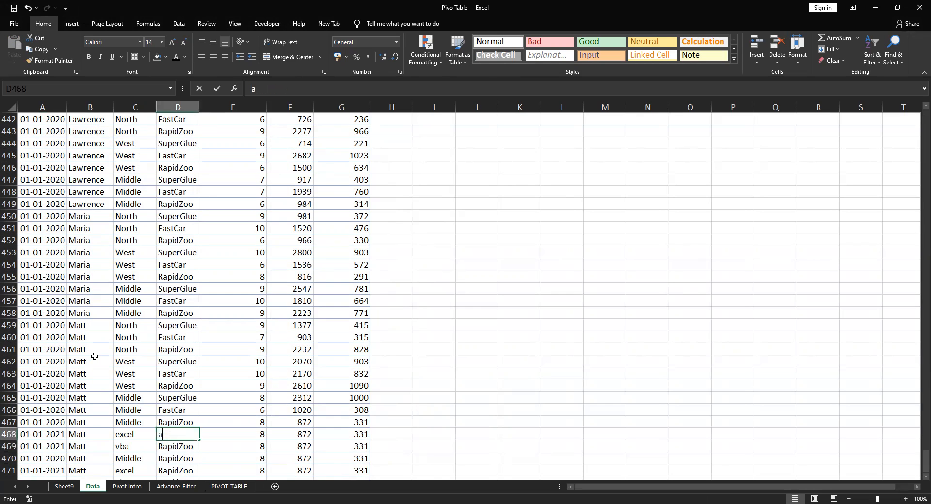
{"action": "key", "text": "Return"}
{"action": "type", "text": "b"}
{"action": "key", "text": "Return"}
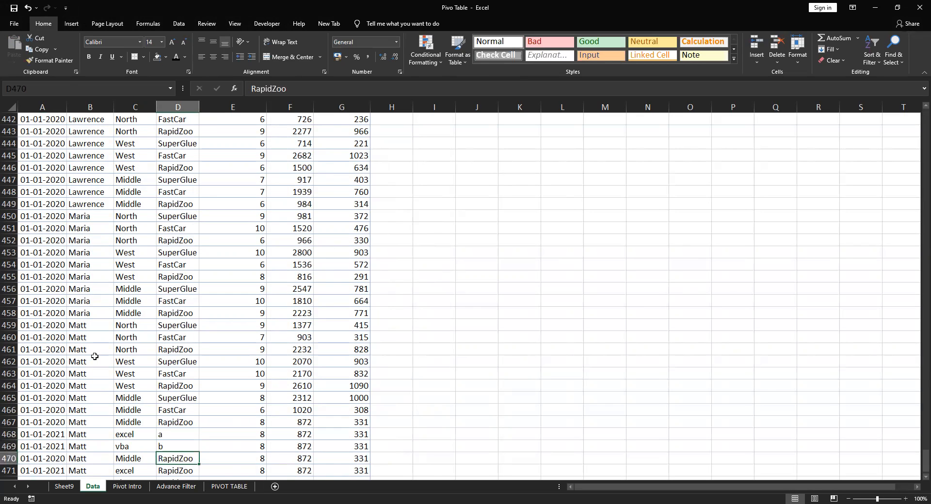
{"action": "type", "text": "c"}
{"action": "key", "text": "Return"}
{"action": "type", "text": "d"}
{"action": "key", "text": "Return"}
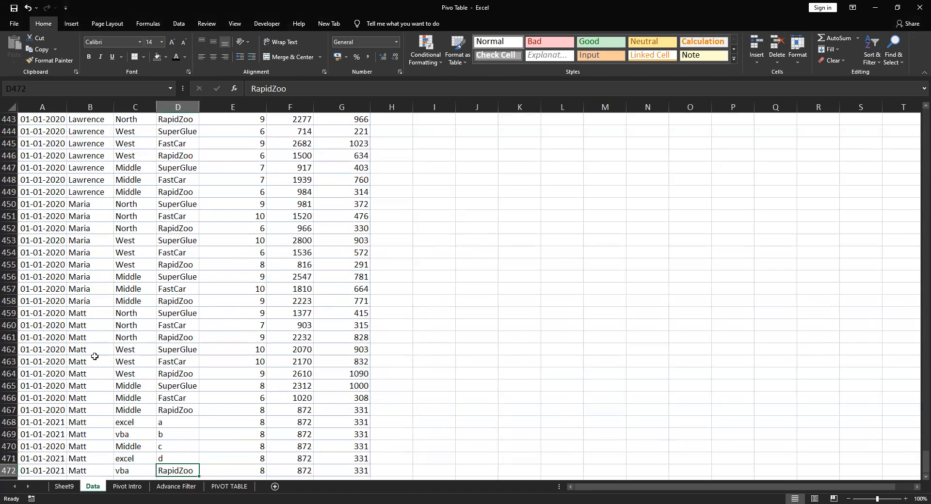
{"action": "type", "text": "e"}
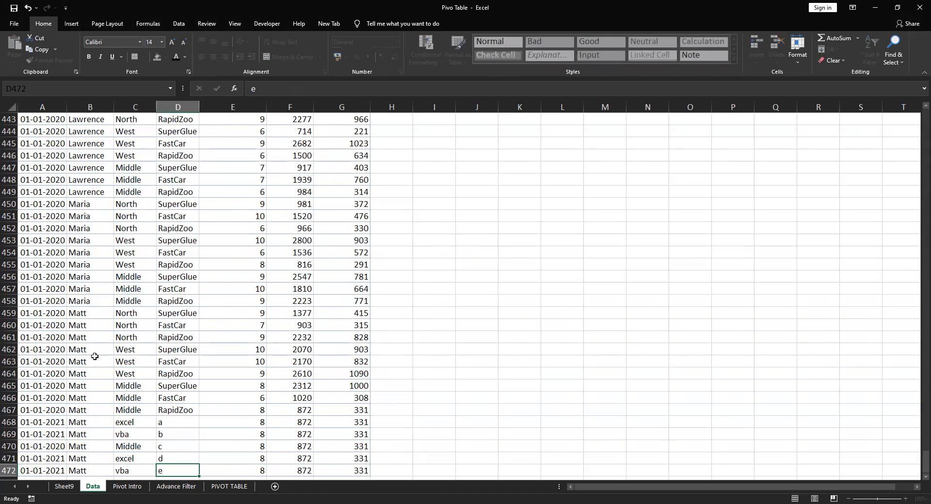
{"action": "key", "text": "Return"}
{"action": "key", "text": "Up"}
{"action": "key", "text": "Up"}
{"action": "key", "text": "Up"}
{"action": "key", "text": "Up"}
{"action": "key", "text": "Up"}
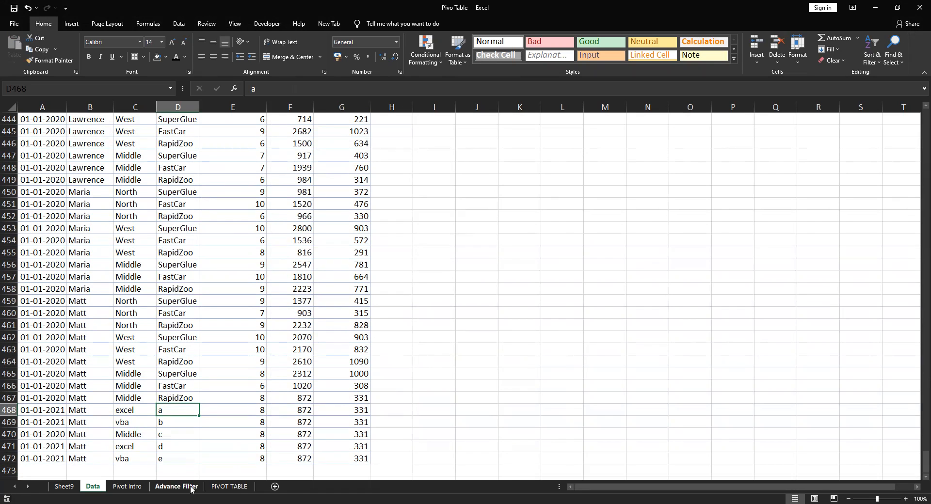
Return to the PIVOT TABLE sheet and close the workbook while keeping Excel open
{"action": "left_click", "coordinate": [225, 486]}
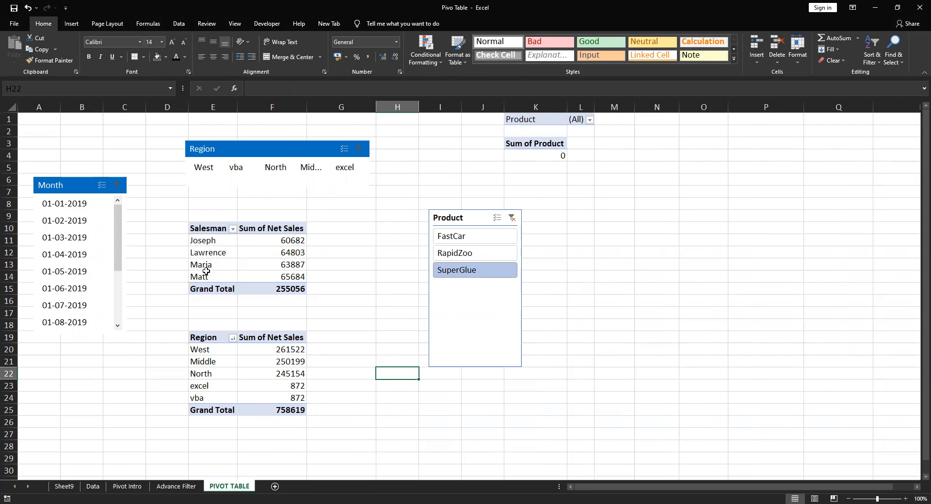
{"action": "key", "text": "alt+f"}
{"action": "key", "text": "c"}
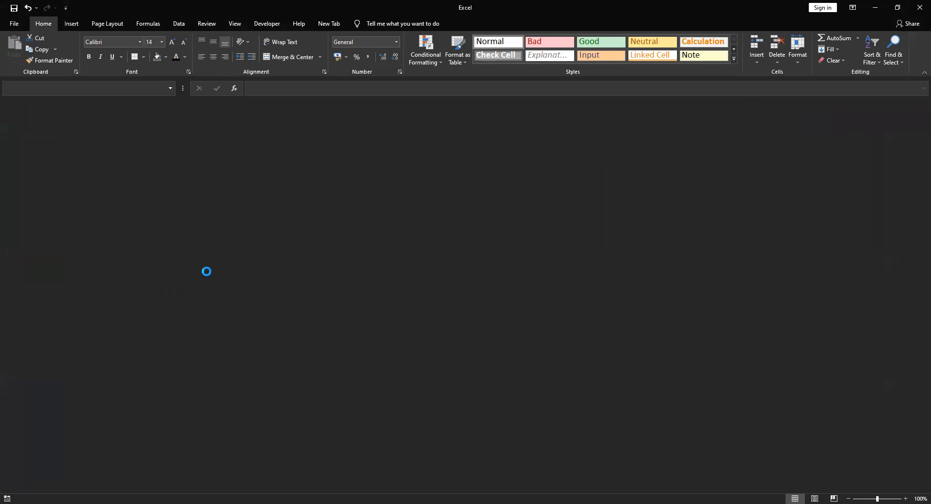